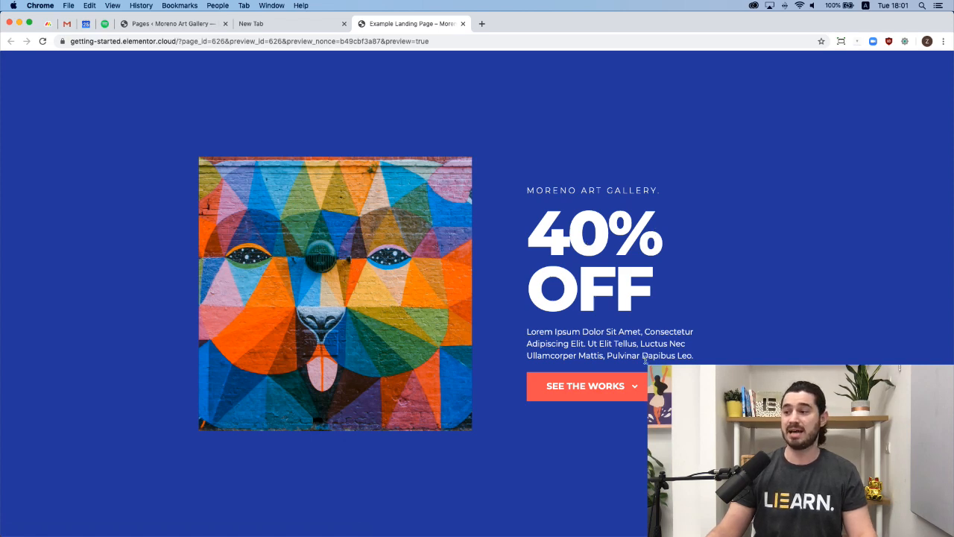
Step: Examine the example landing page from its 40% off hero through the winter prices carousel and inquiry button to the contact section
click(609, 391)
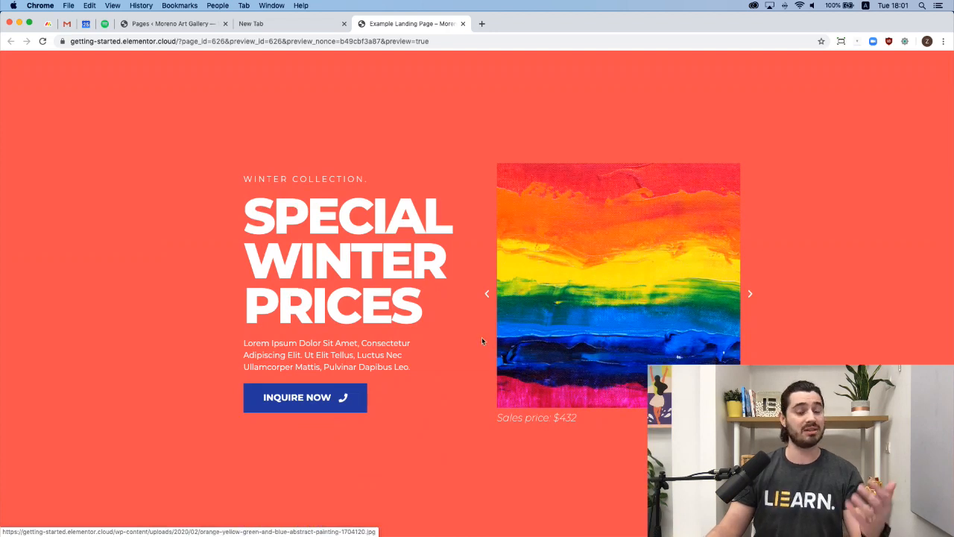
click(488, 297)
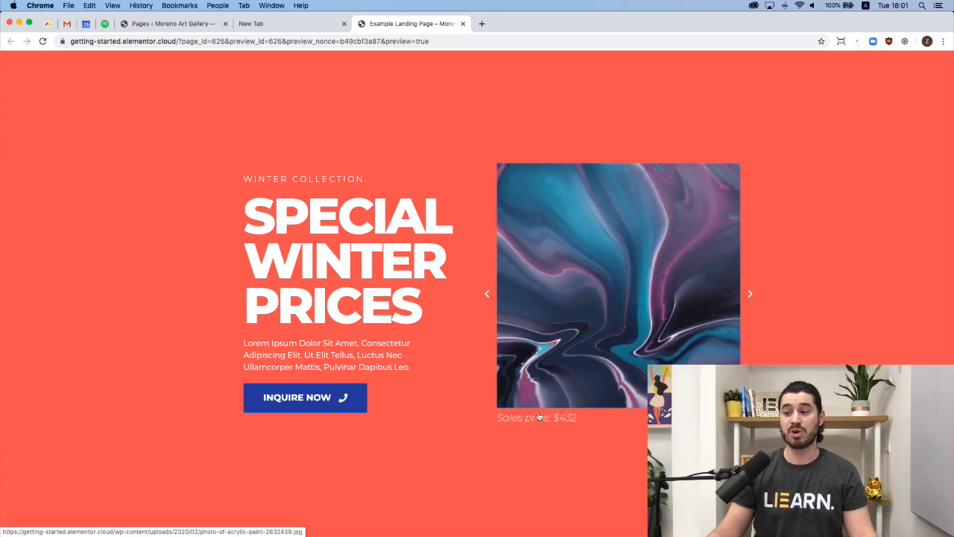
click(317, 404)
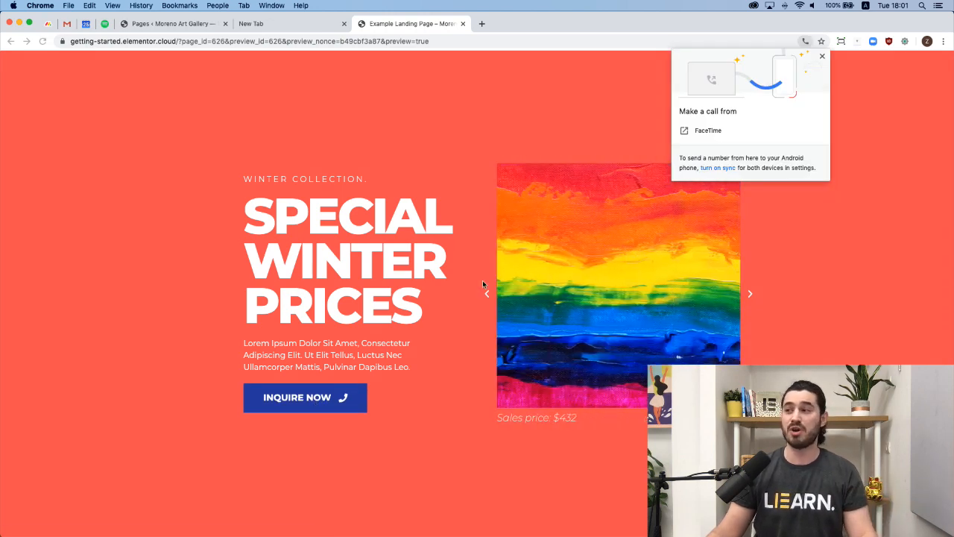
click(823, 57)
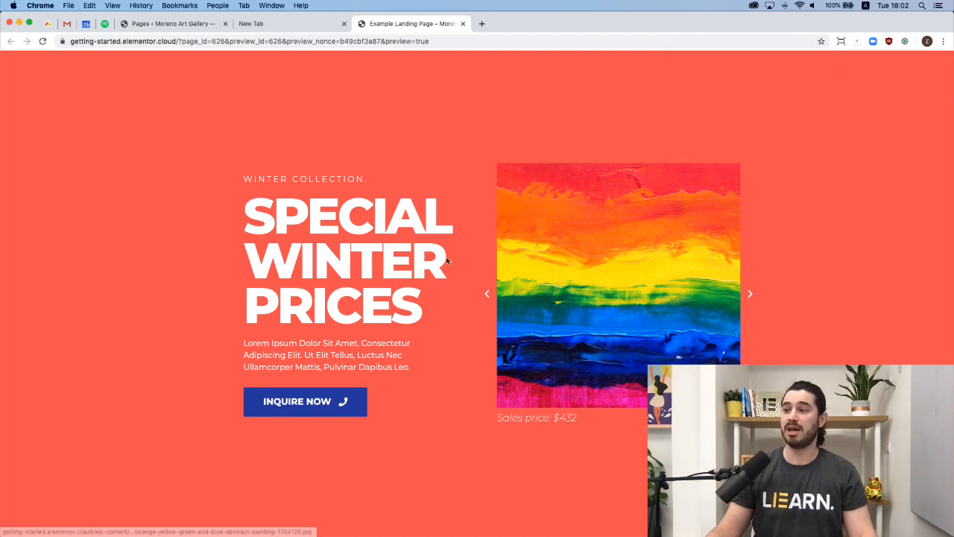
scroll(471, 328, down, 5)
scroll(470, 333, down, 3)
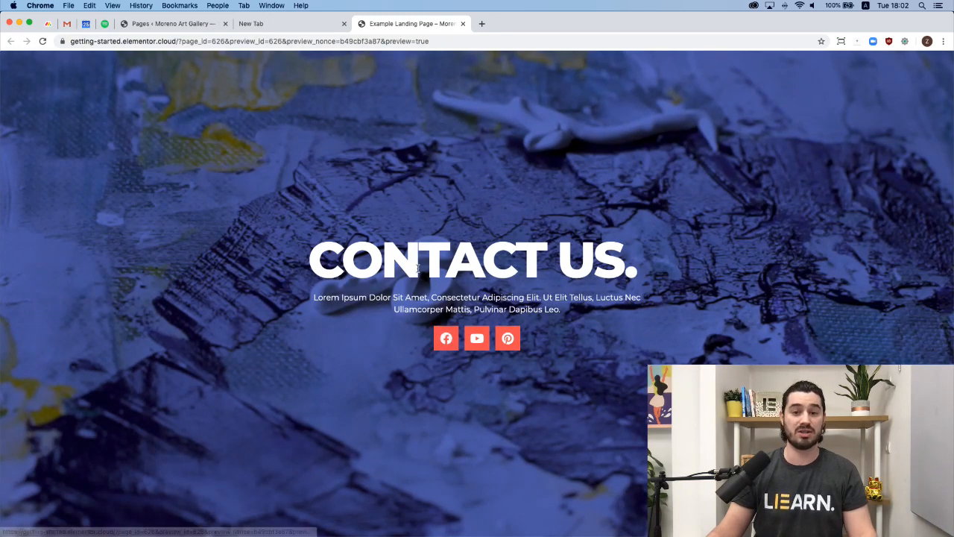
scroll(454, 288, up, 1)
scroll(454, 287, up, 20)
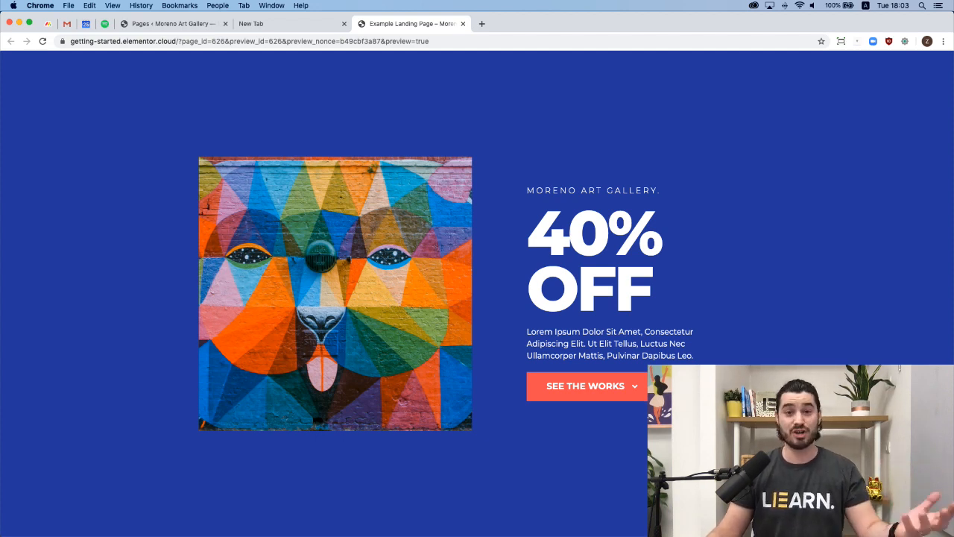
Step: Add a new WordPress page titled "Moreno Art Gallery LP"
click(173, 27)
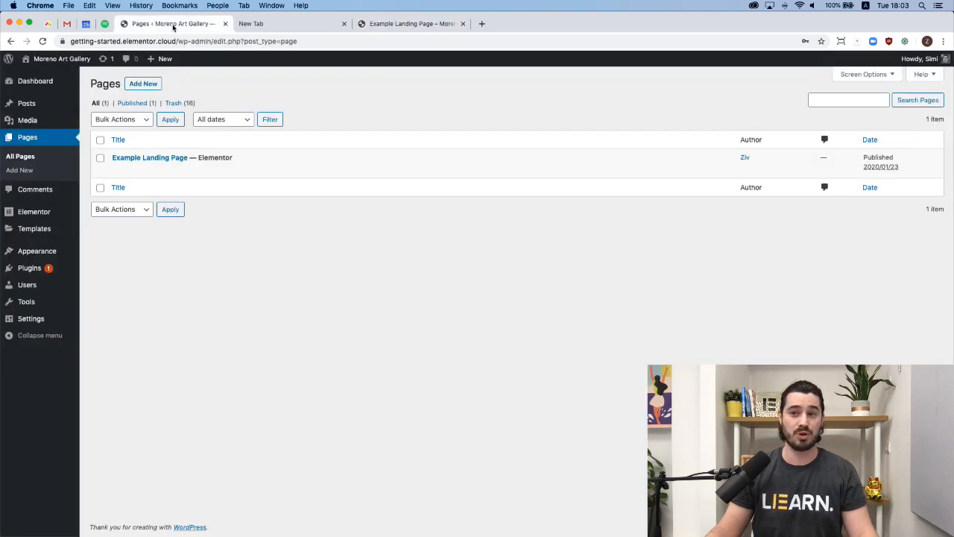
click(34, 82)
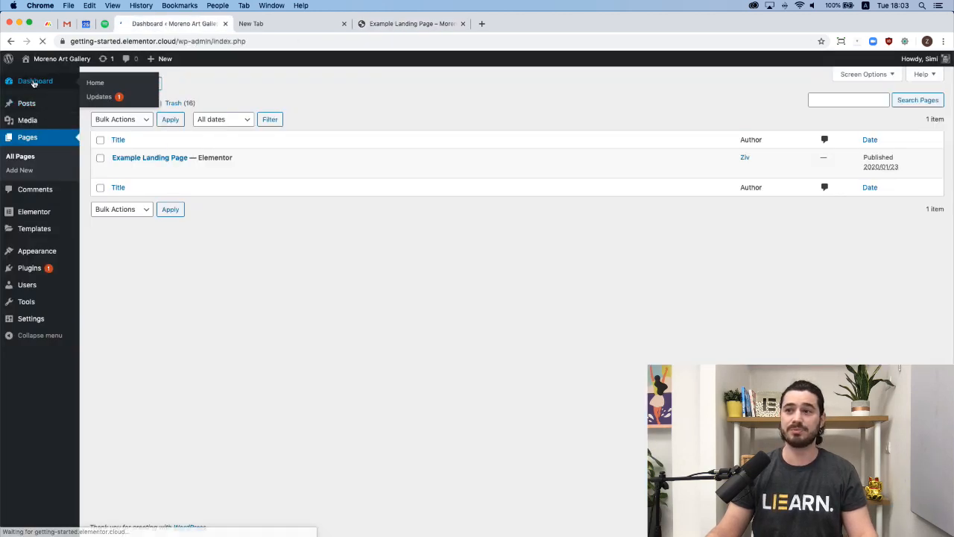
mouse_move(29, 174)
click(107, 189)
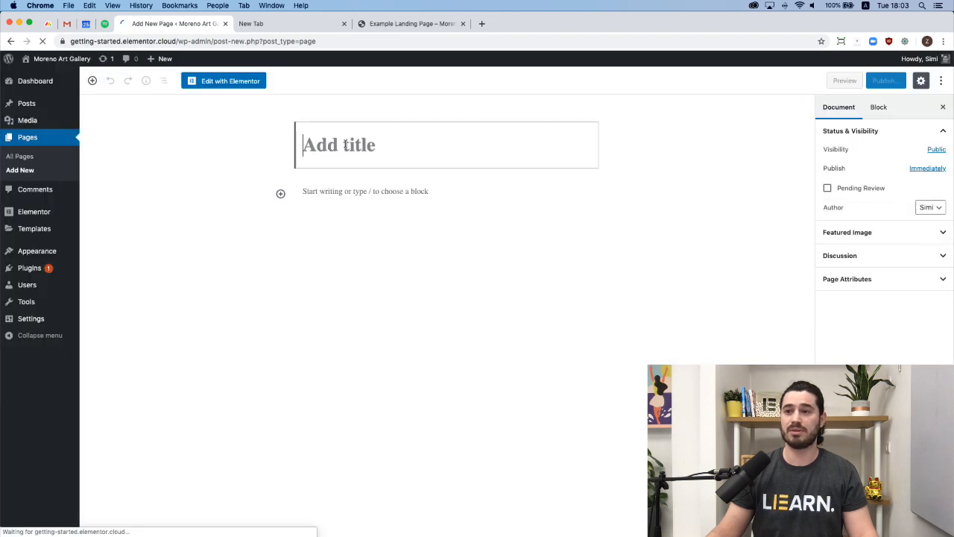
text(Morena Art Gallery LP)
click(377, 149)
key(BackSpace)
text(o)
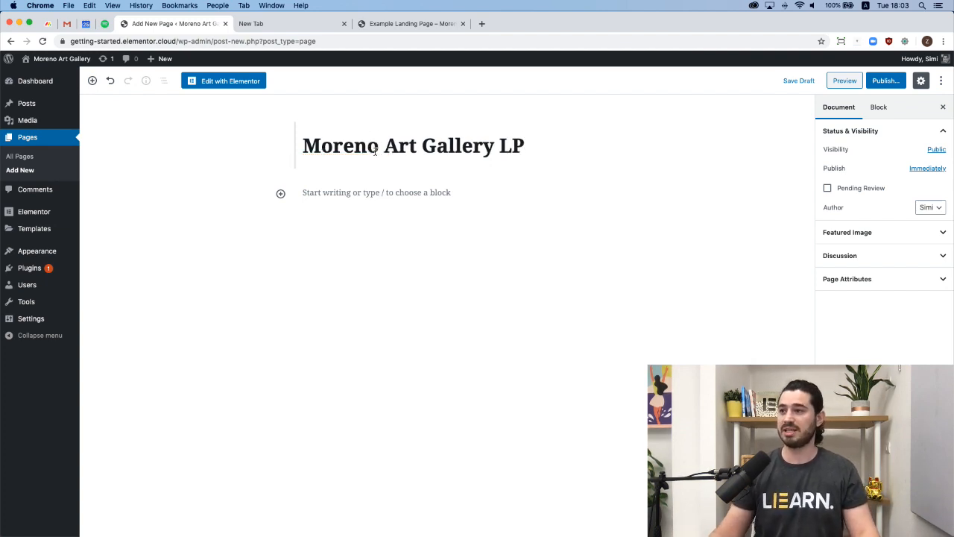
Step: Open the new page for editing in Elementor and set its page layout to Elementor Canvas
click(231, 82)
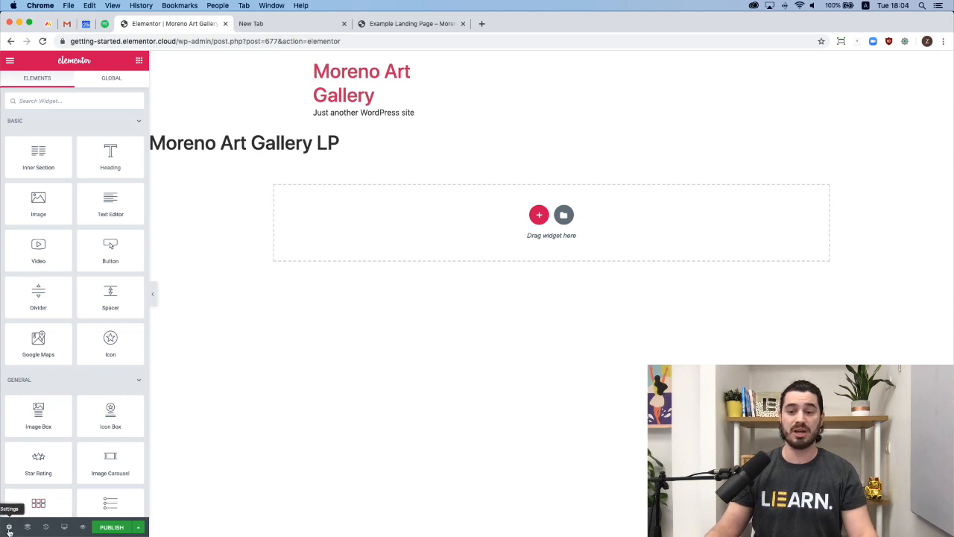
click(9, 527)
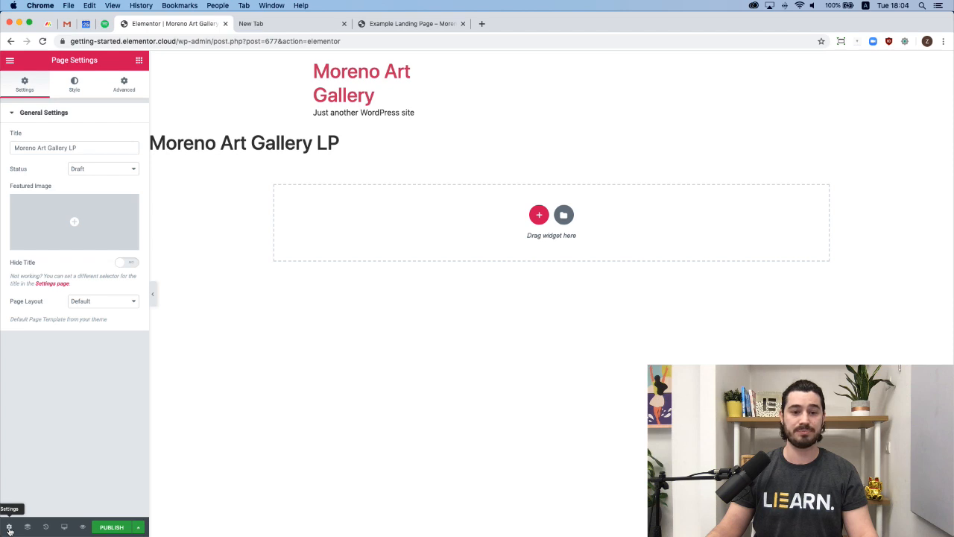
click(111, 302)
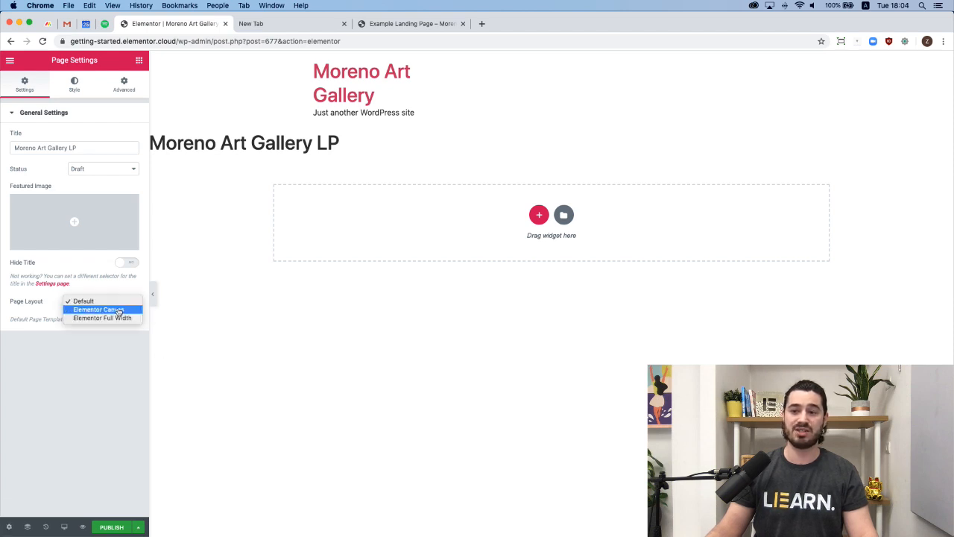
click(124, 310)
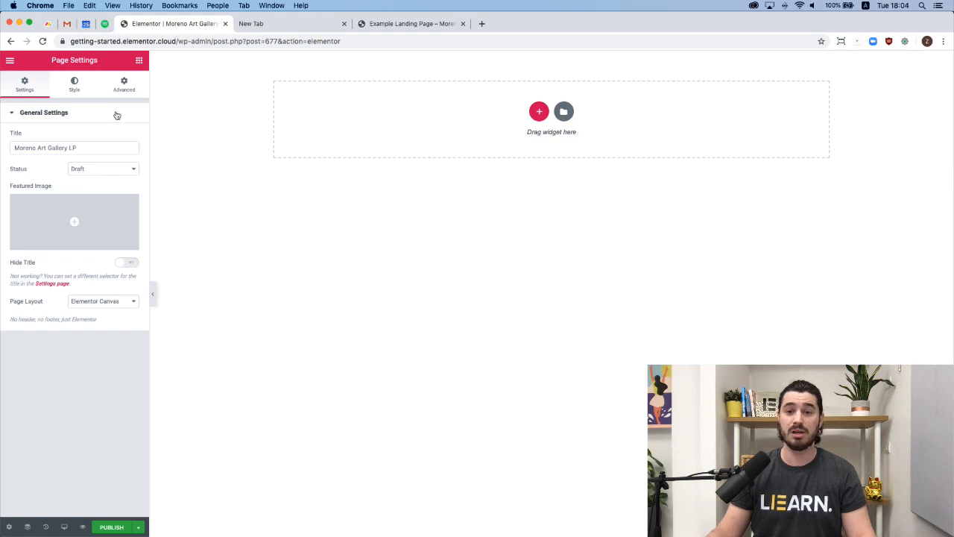
Step: Examine the default font settings for the primary headline, secondary headline, body text and accent text
click(139, 60)
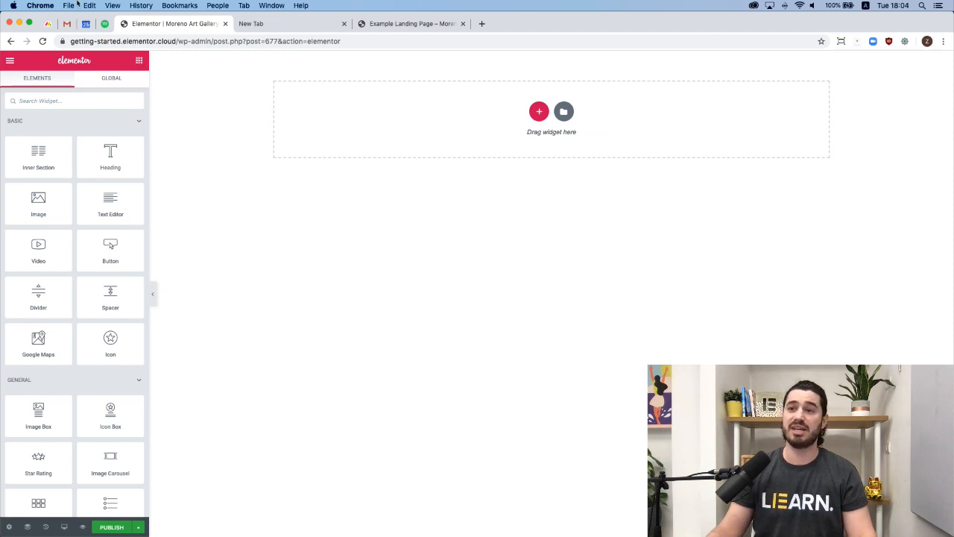
click(9, 63)
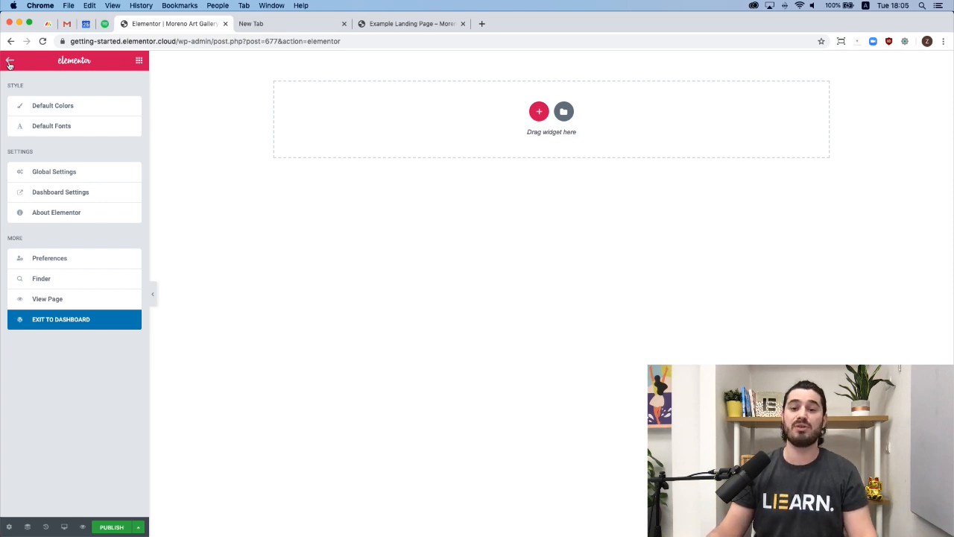
click(56, 130)
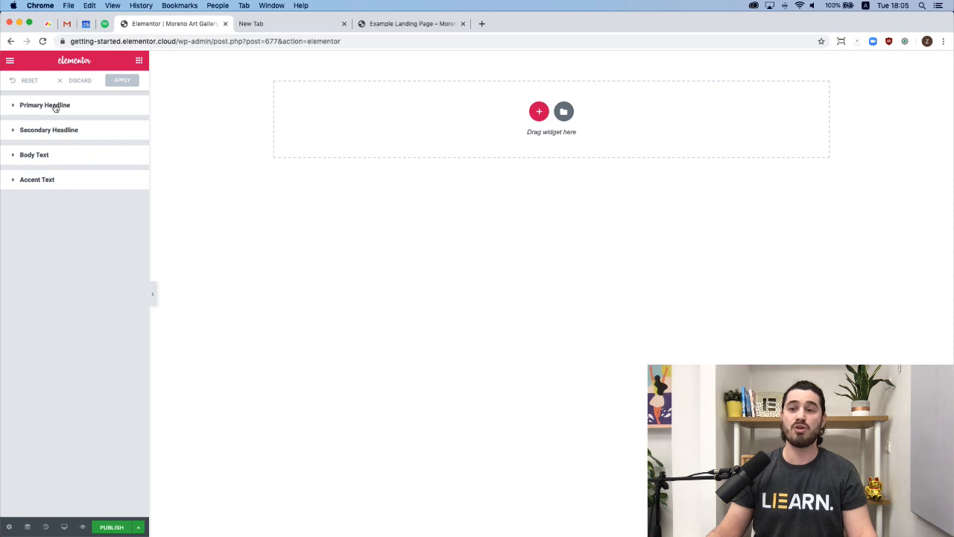
click(55, 108)
click(55, 108)
click(63, 132)
click(66, 132)
click(57, 155)
click(57, 156)
click(56, 181)
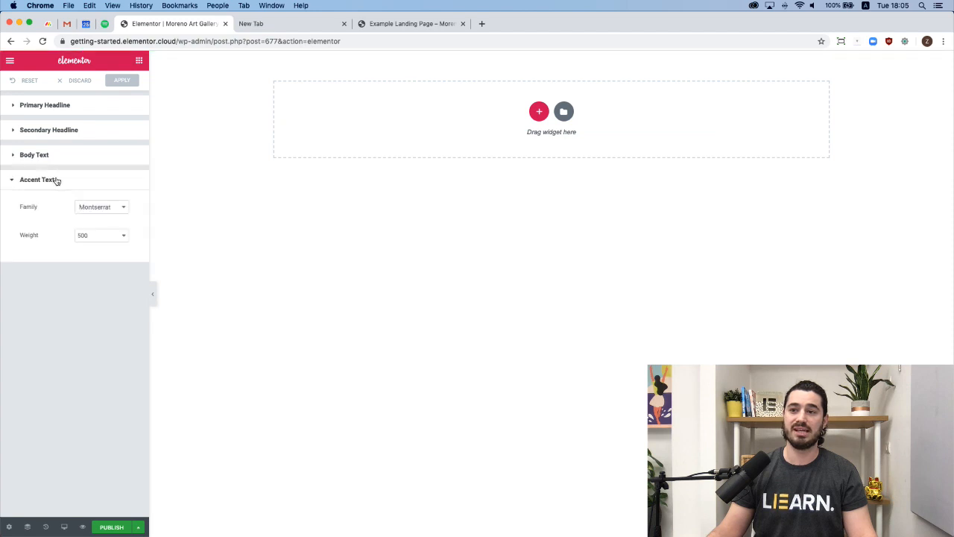
click(57, 180)
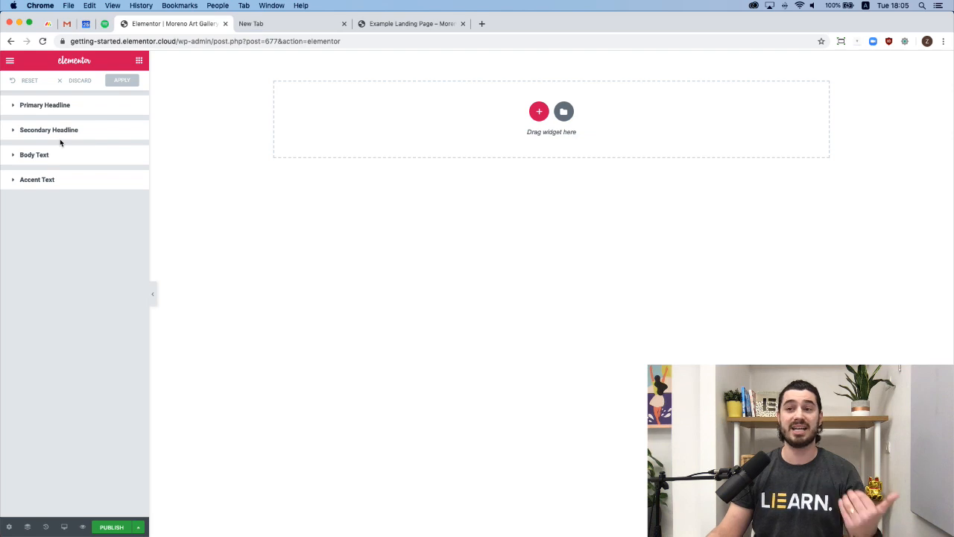
click(10, 61)
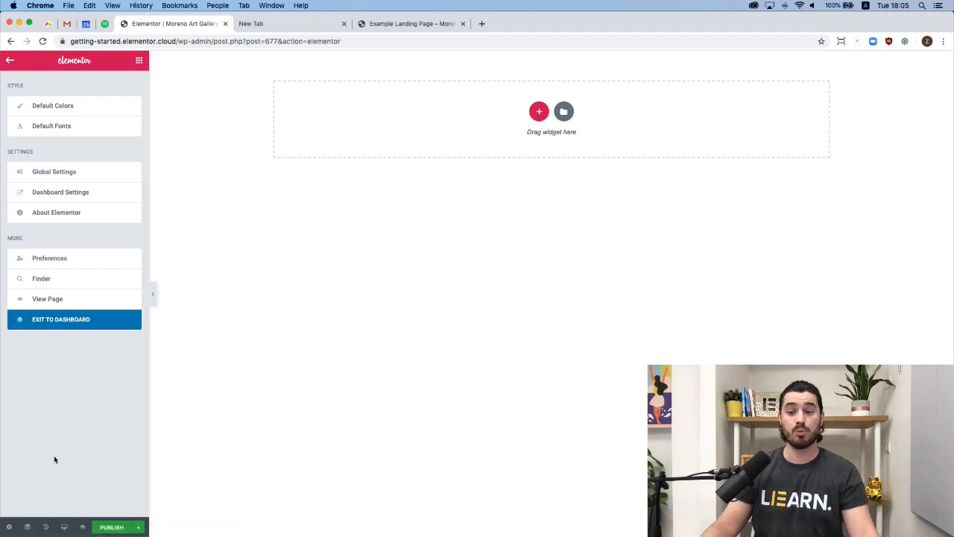
Step: Review the available page layout options in the page settings, keeping Elementor Canvas selected
click(9, 526)
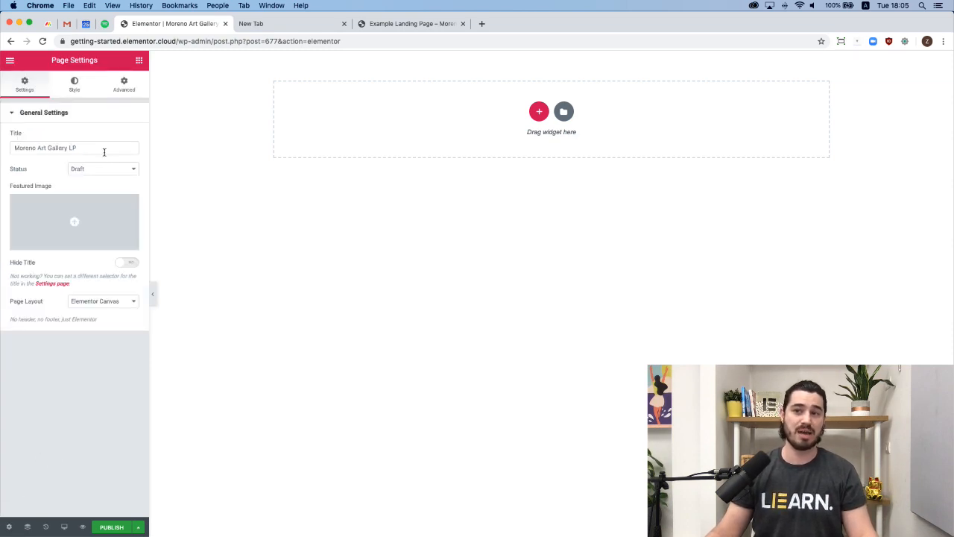
click(111, 301)
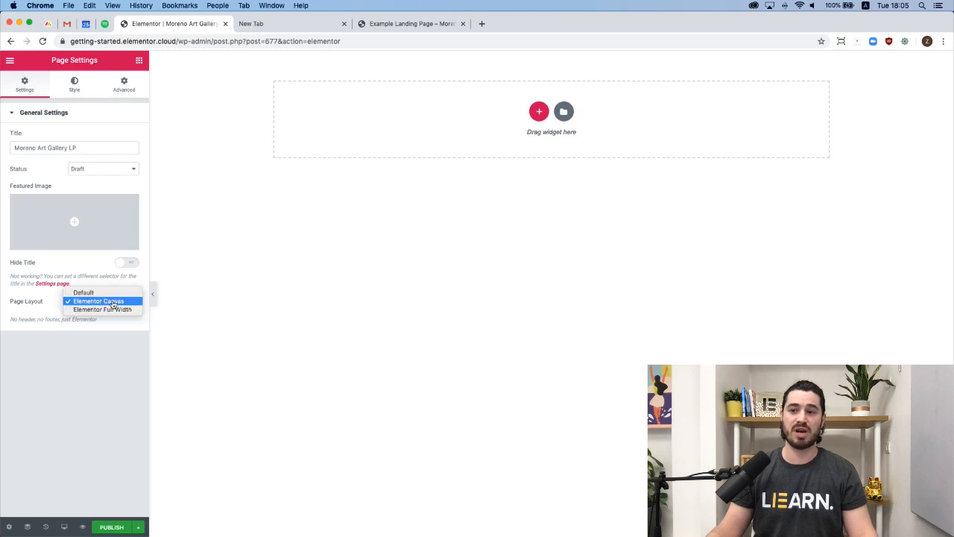
click(106, 347)
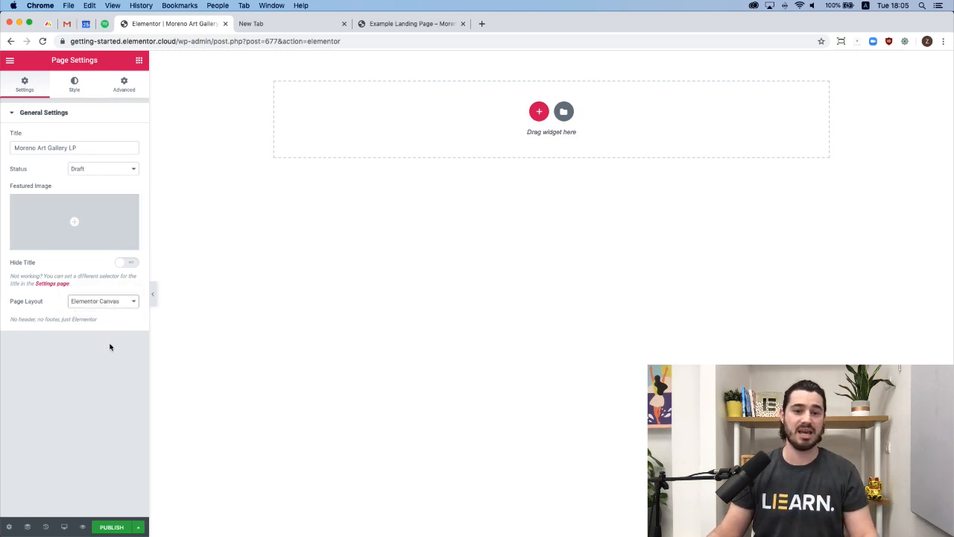
Step: Open the Navigator and close it again, and view the page's editing history
click(28, 527)
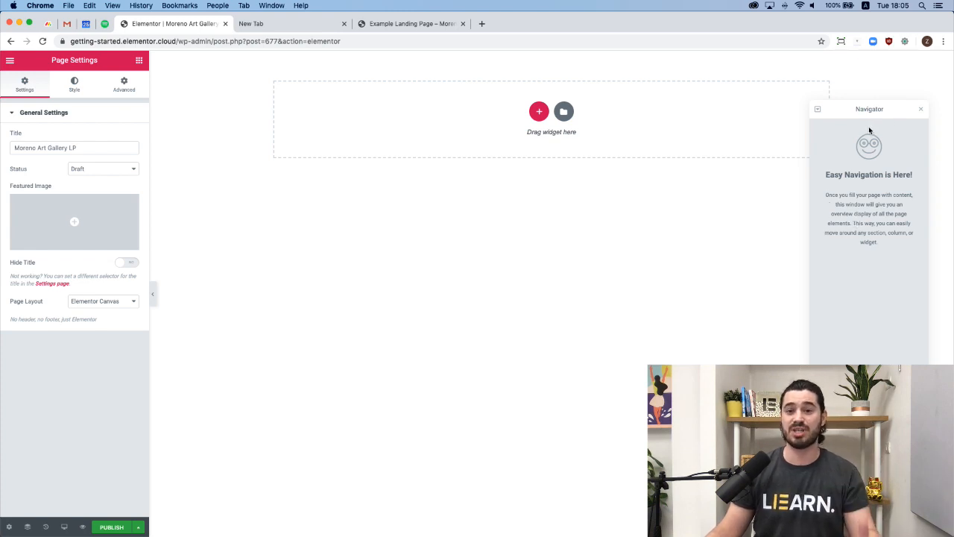
click(921, 110)
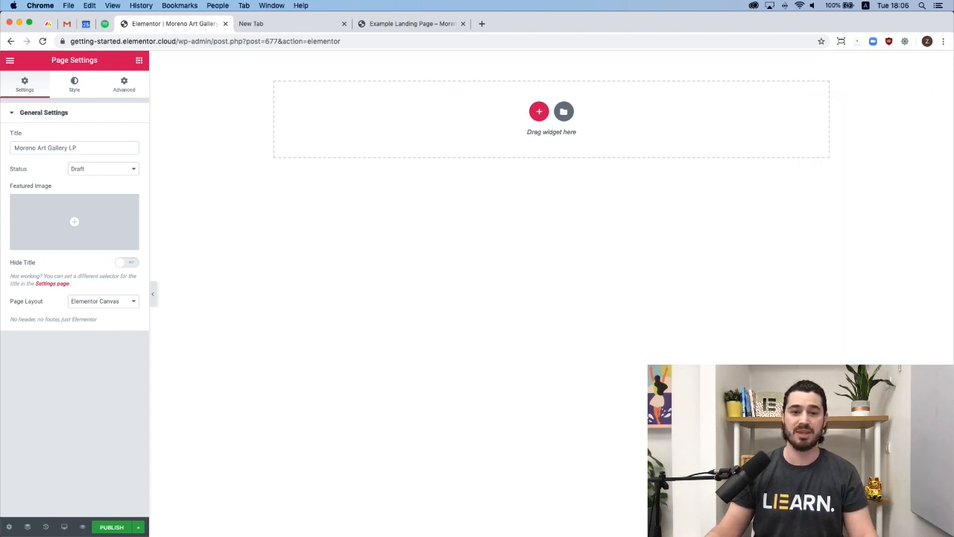
click(46, 527)
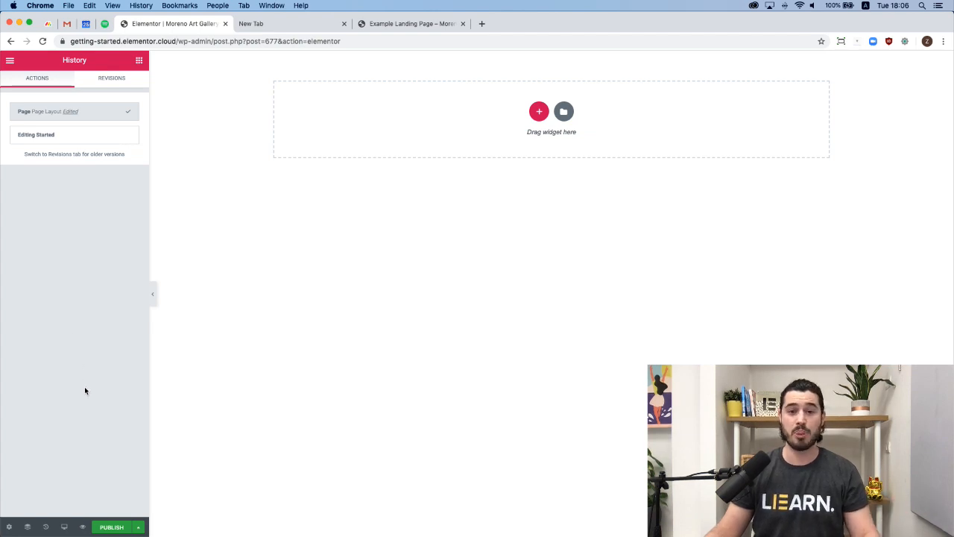
Step: Preview the page at tablet and mobile sizes, return to desktop, and check the available save options
click(64, 527)
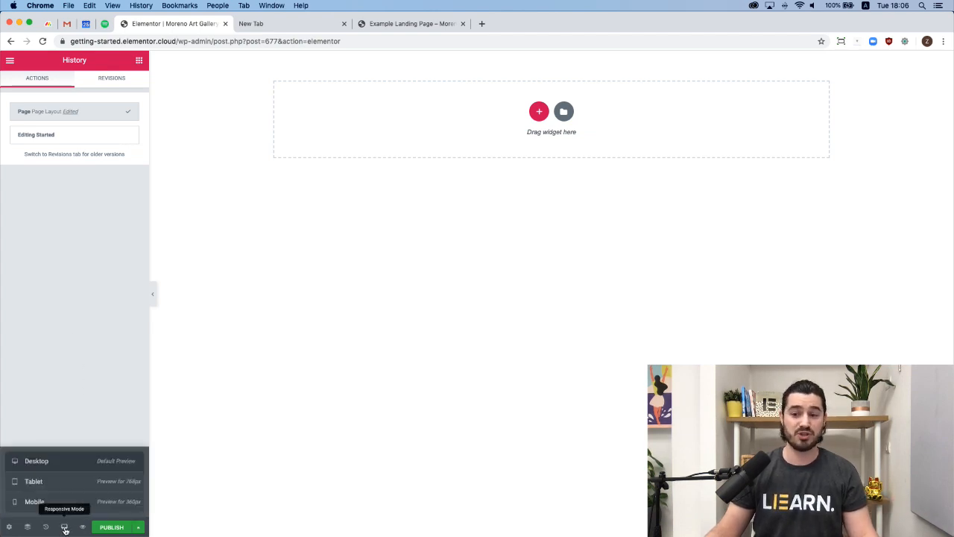
click(56, 486)
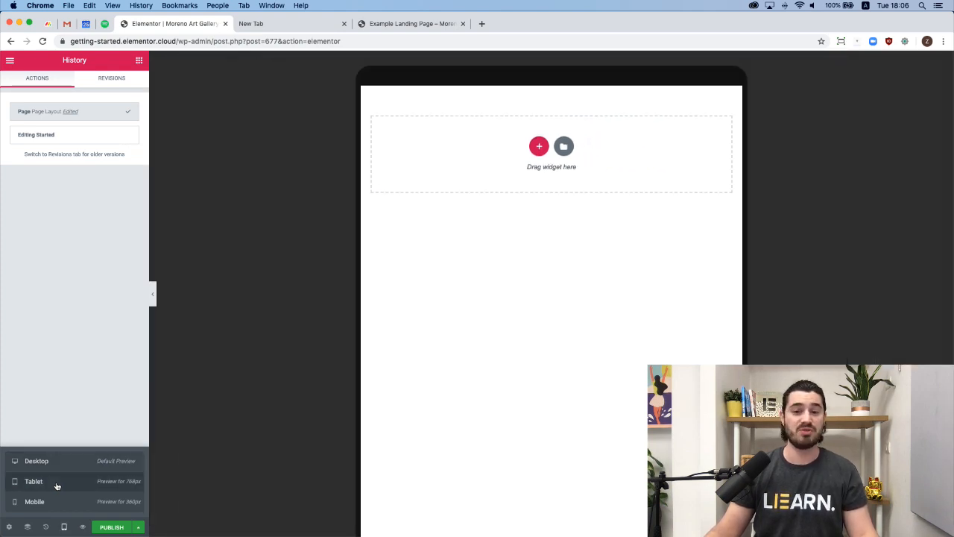
click(47, 502)
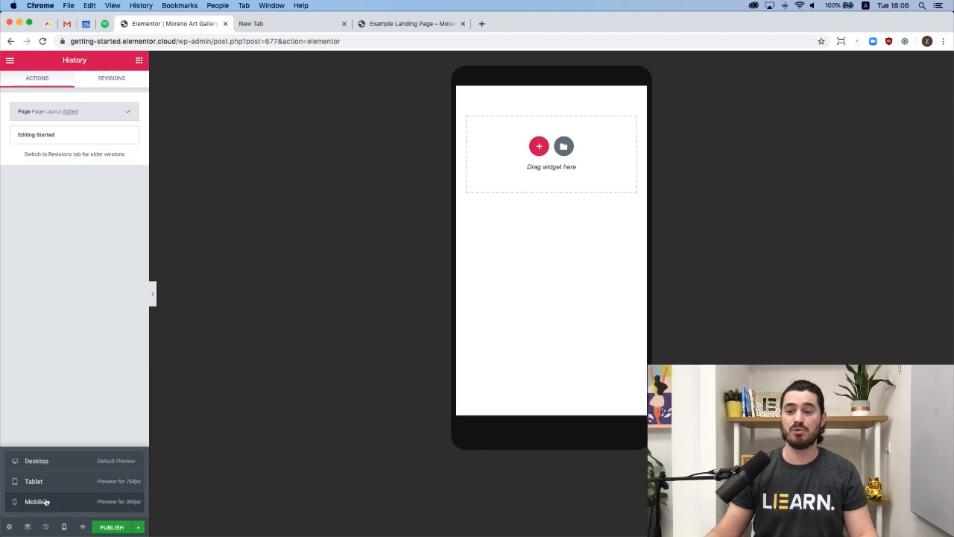
click(49, 460)
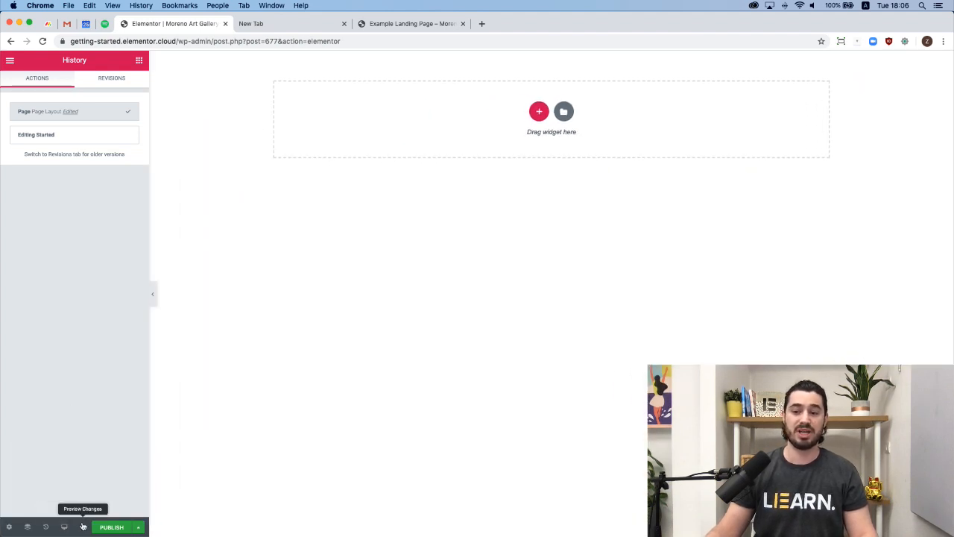
click(140, 527)
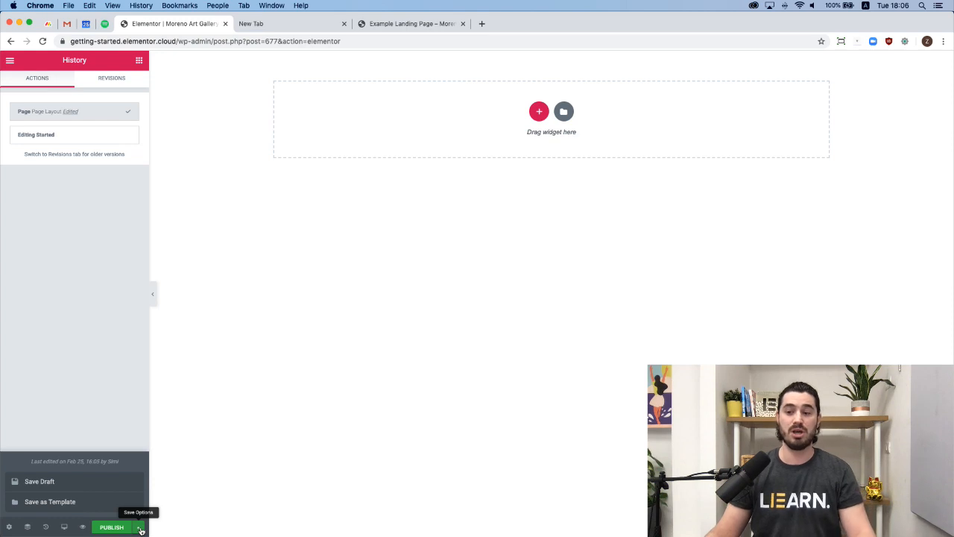
click(140, 529)
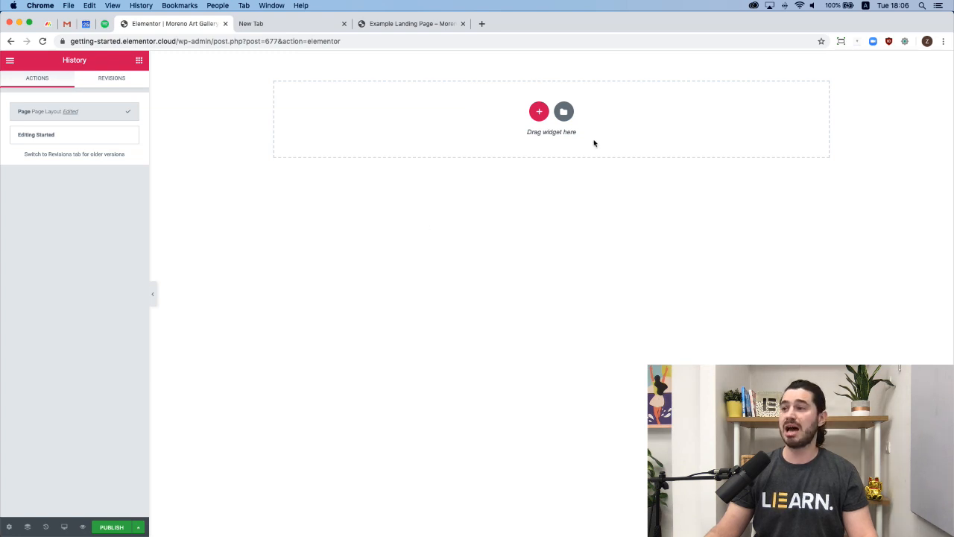
Step: Open the template library, preview the Homepage – Study page template, and return to the list of page templates
click(565, 111)
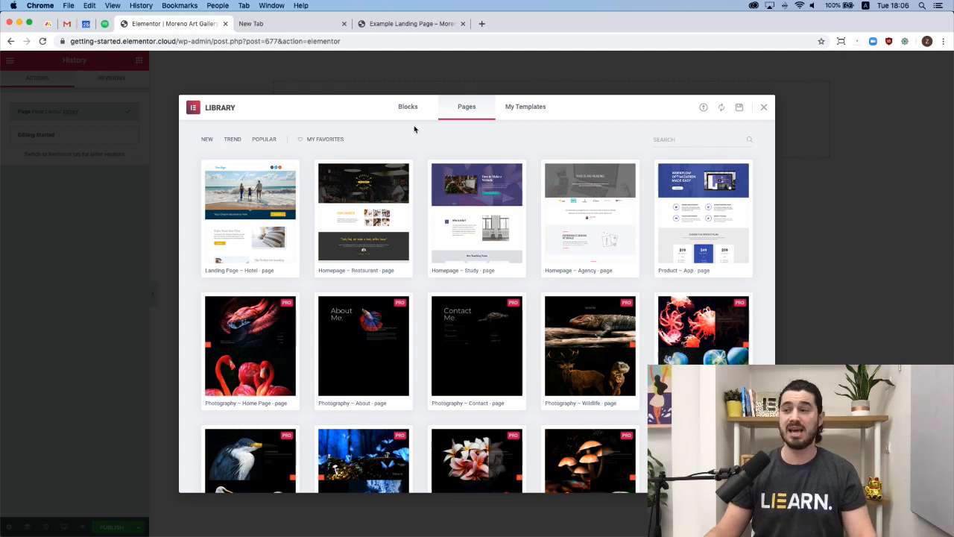
click(478, 214)
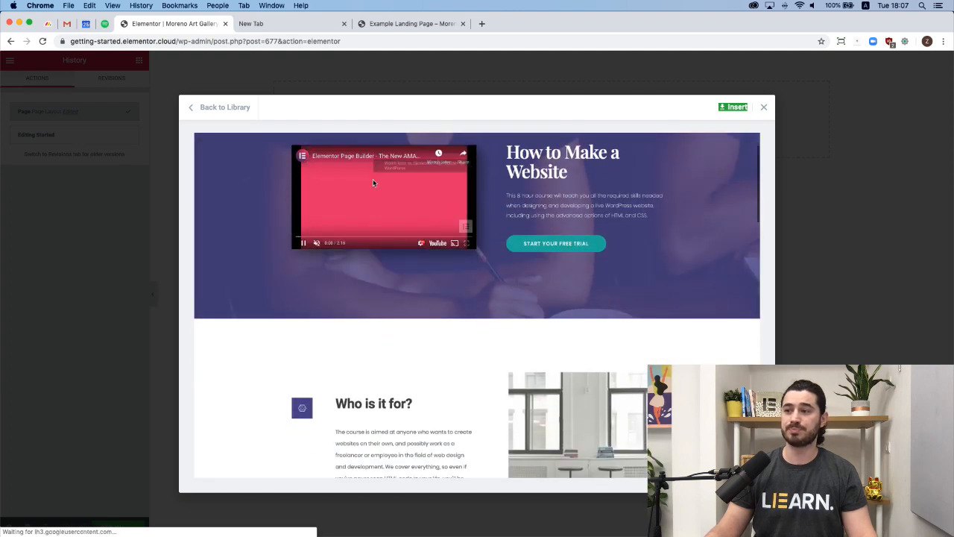
click(214, 108)
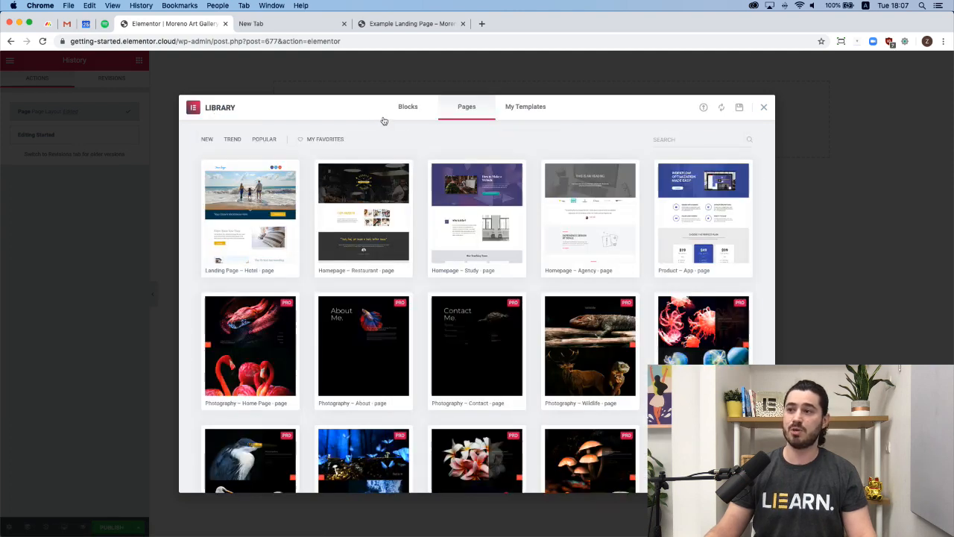
Step: Browse the ready-made block templates in the library
click(406, 110)
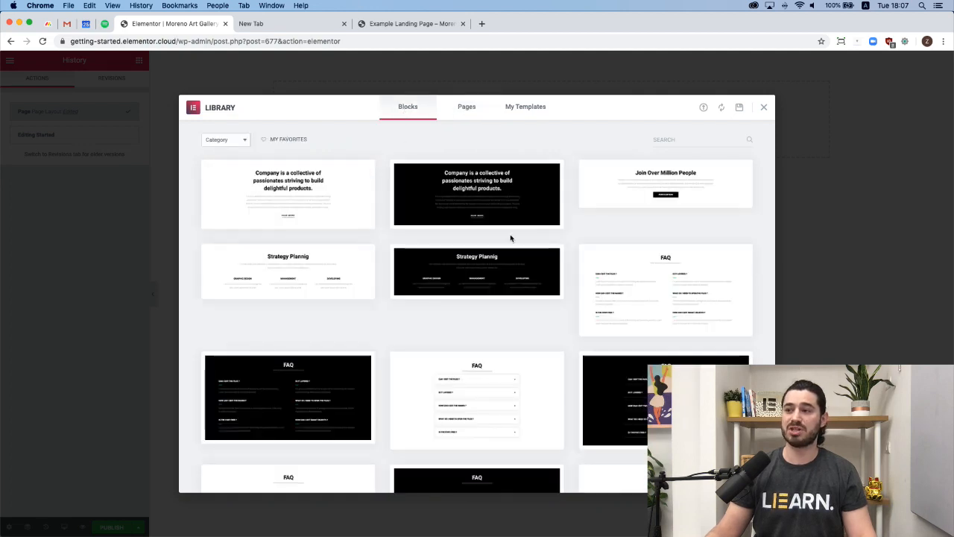
scroll(511, 238, down, 10)
scroll(498, 230, up, 4)
scroll(497, 228, up, 3)
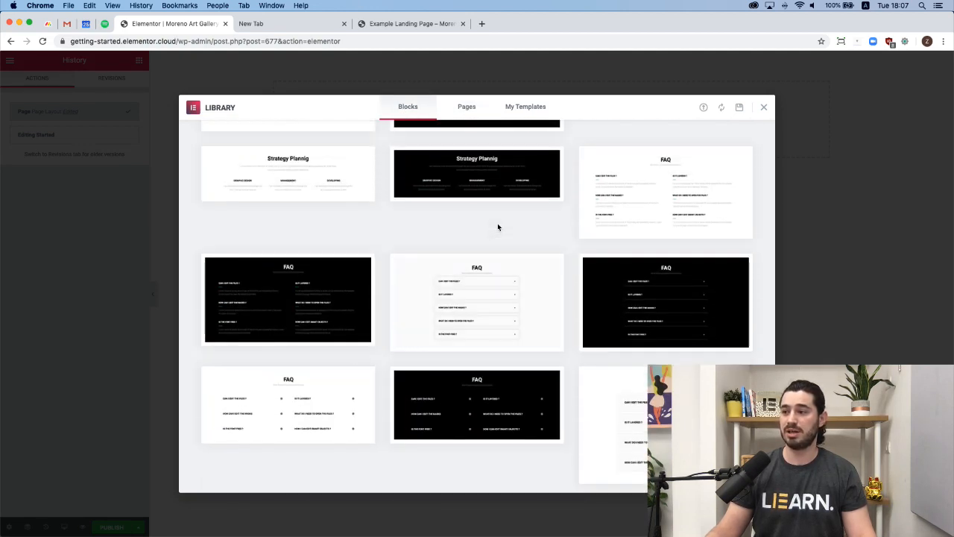
scroll(497, 227, down, 3)
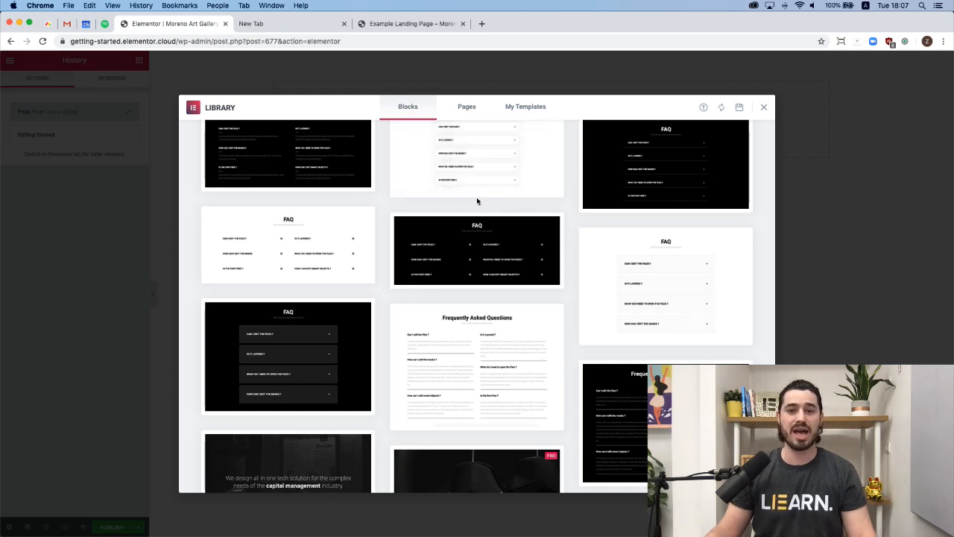
scroll(443, 211, up, 5)
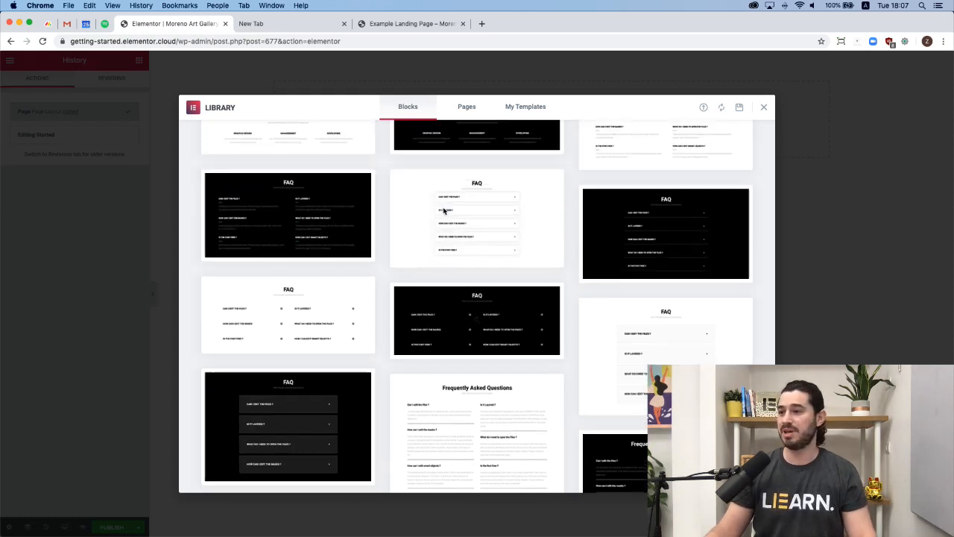
scroll(443, 211, down, 2)
scroll(443, 211, up, 2)
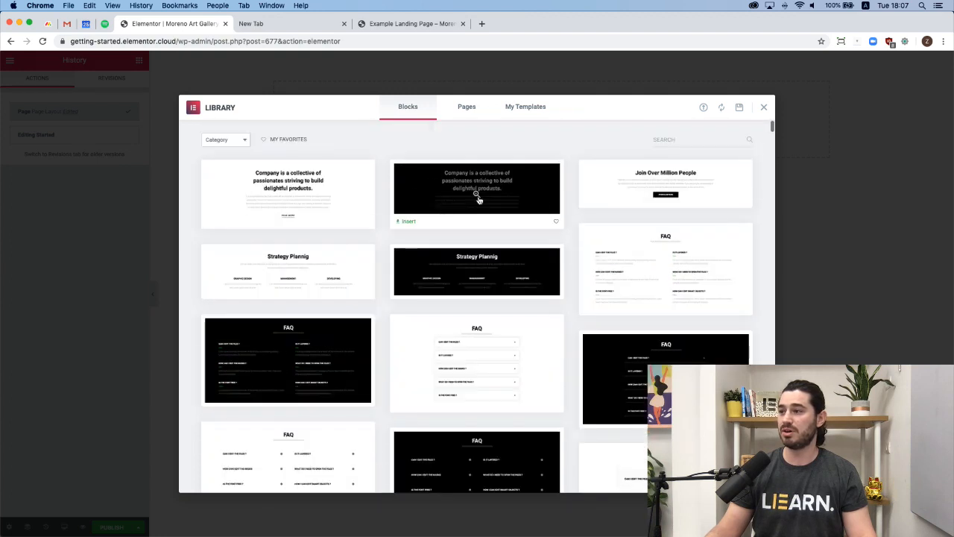
Step: Preview the "Join Over Million People" block, insert it into the page and open its column's settings
click(666, 183)
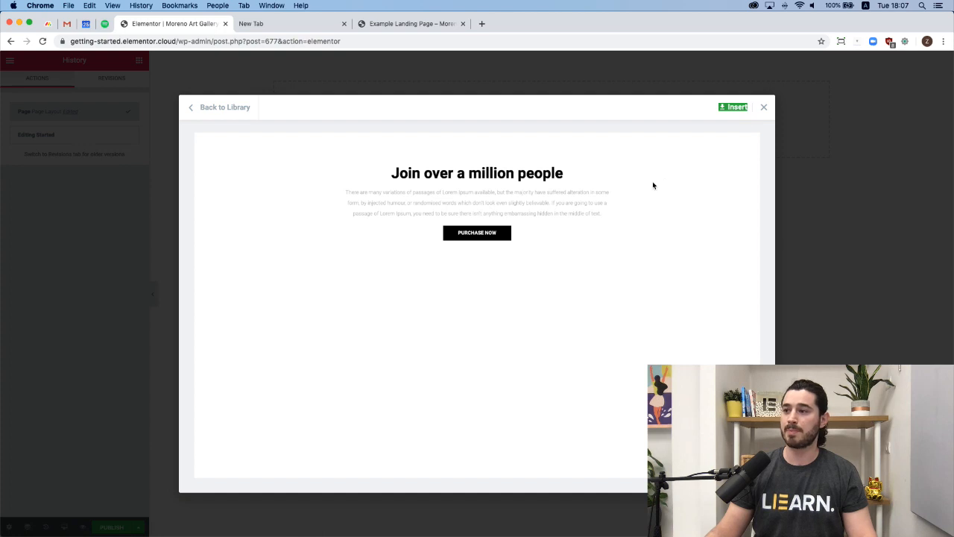
click(729, 108)
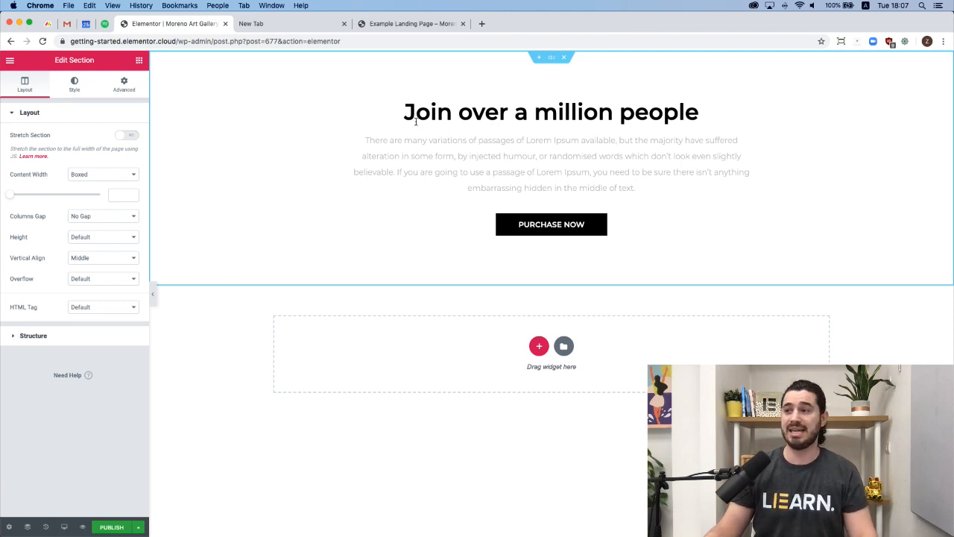
click(274, 108)
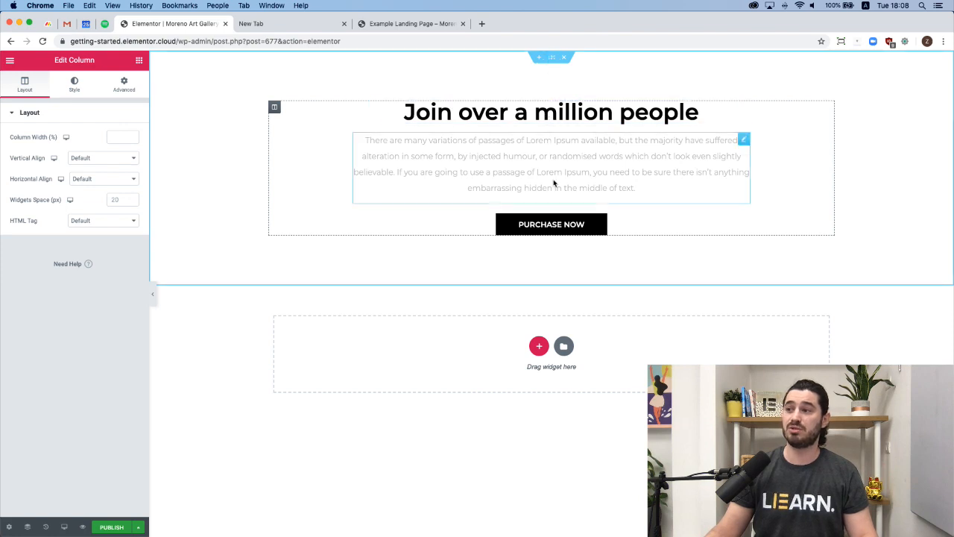
Step: Duplicate the "Join over a million people" section and delete the copy
right_click(552, 57)
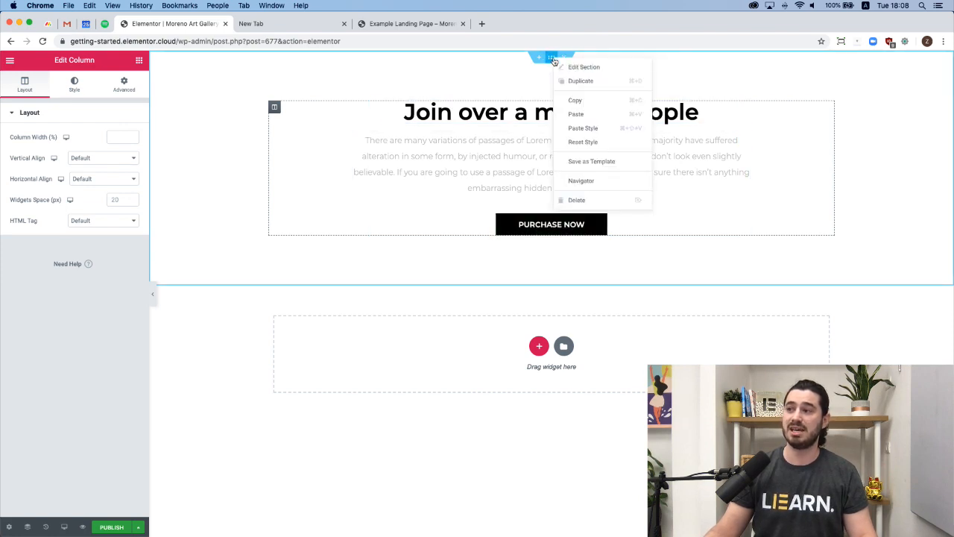
click(574, 81)
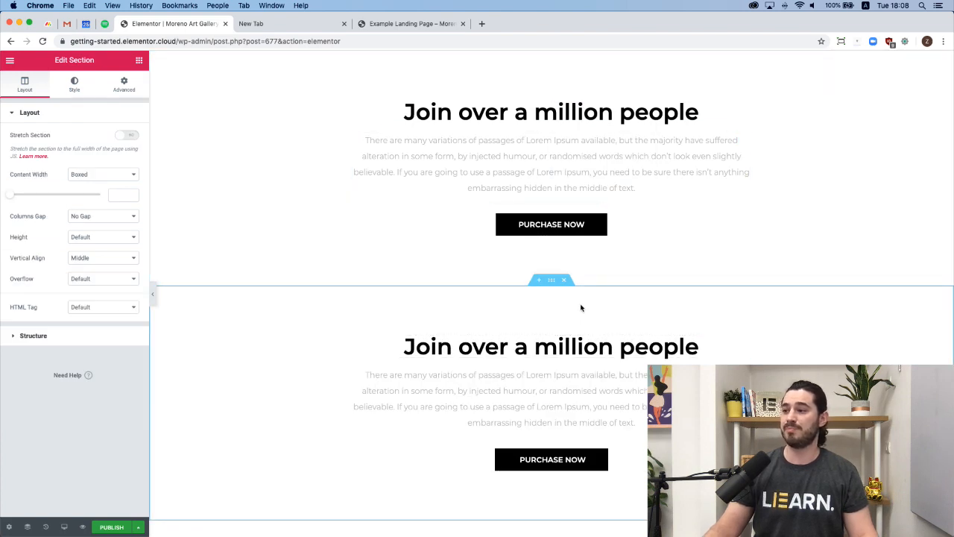
click(564, 280)
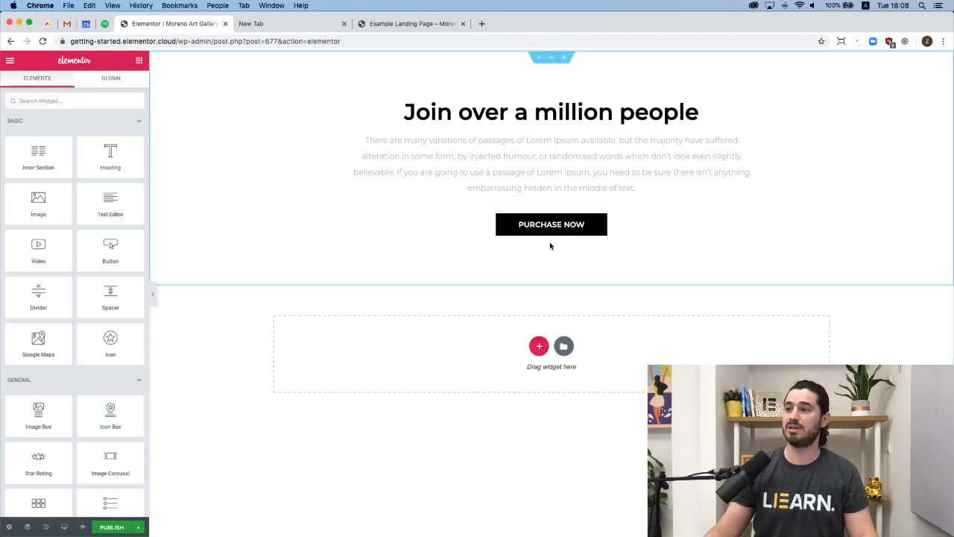
Step: Duplicate the section's column, then move the copy's heading below its paragraph and its button under the original column's heading
right_click(275, 108)
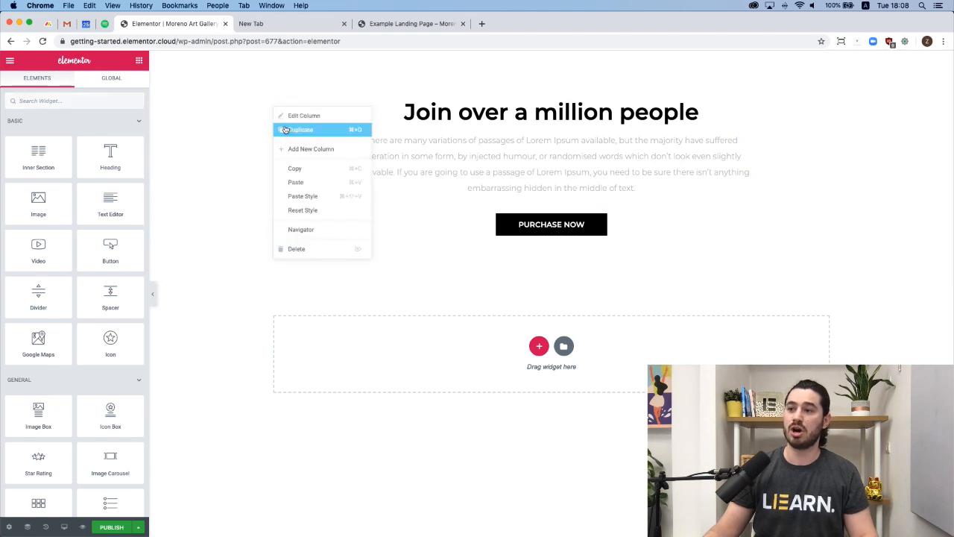
click(287, 129)
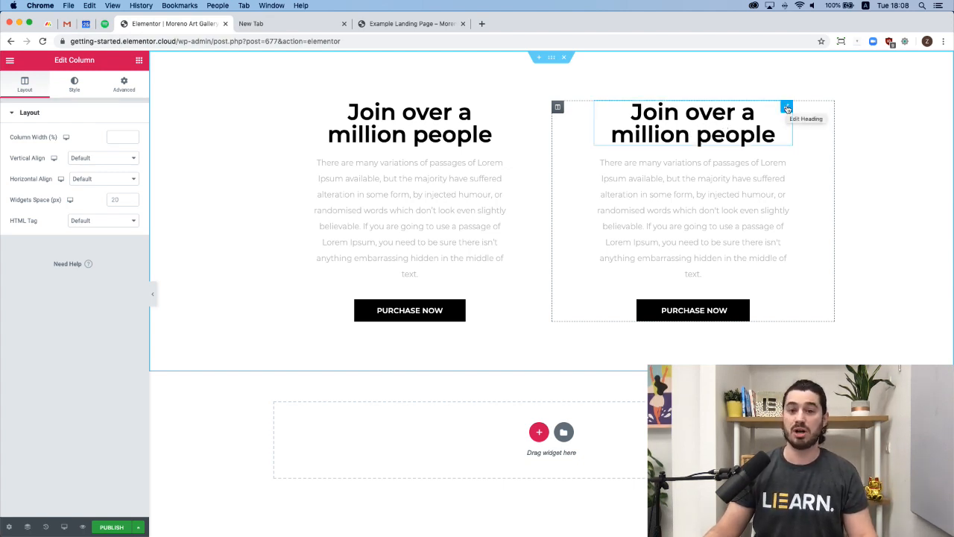
drag(787, 108, 710, 232)
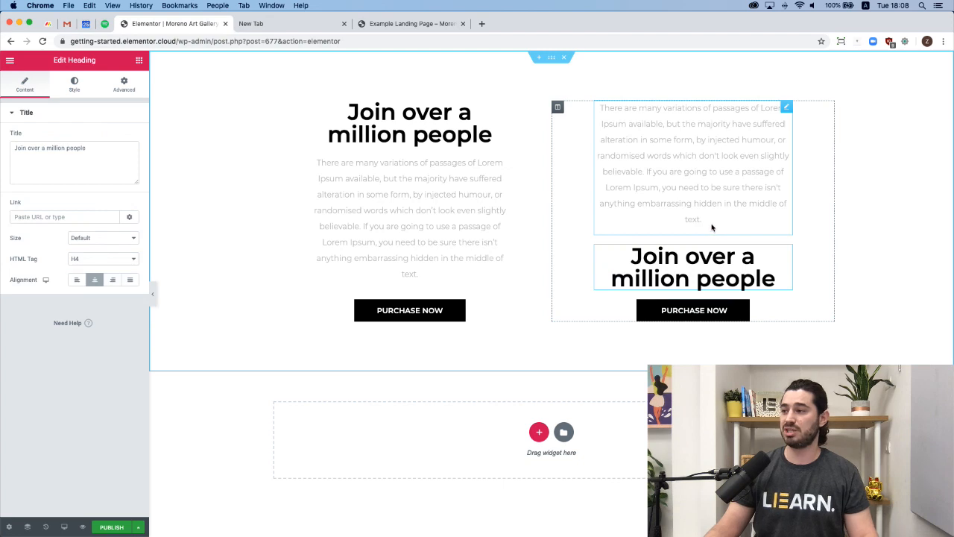
drag(786, 306, 411, 155)
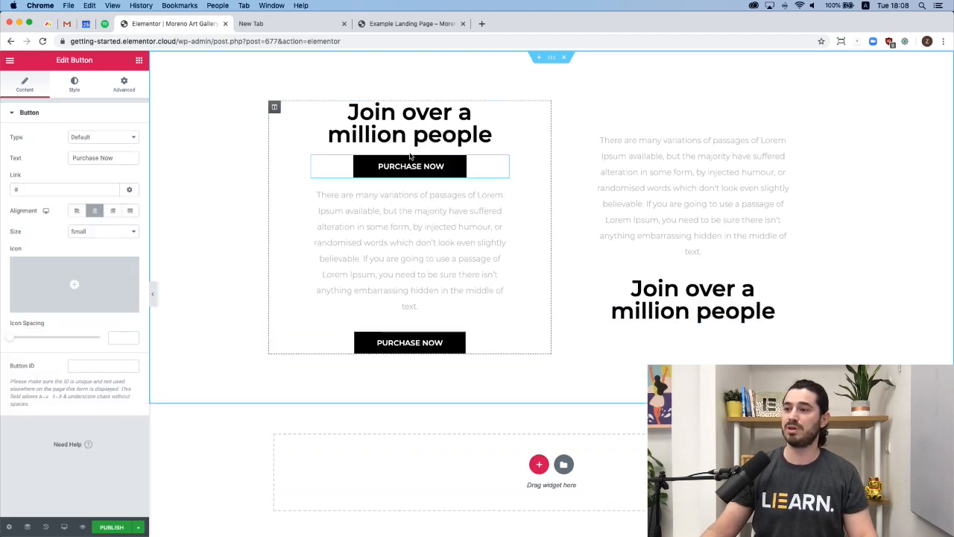
Step: Swap the order of the two columns and slightly widen the first one
drag(557, 106, 354, 126)
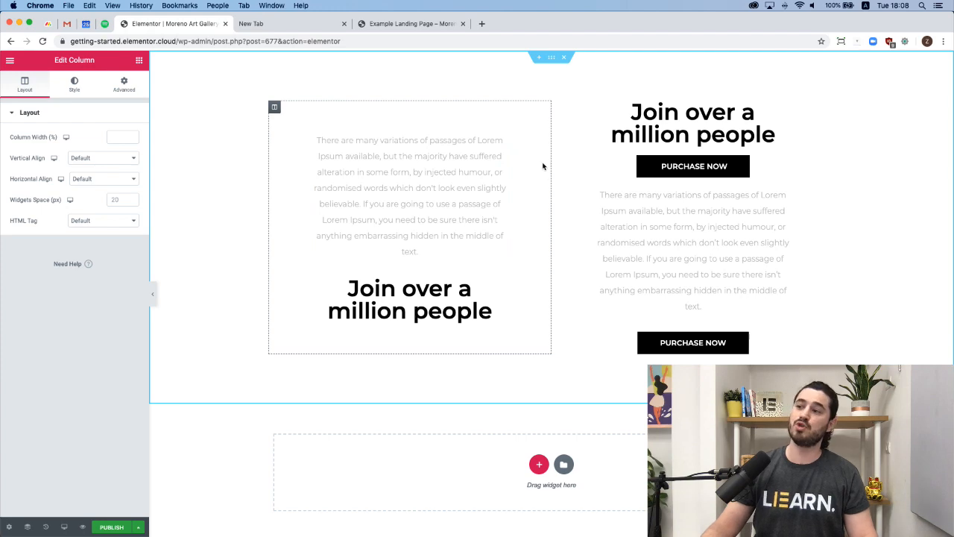
mouse_move(549, 168)
mouse_down()
mouse_move(630, 172)
mouse_move(564, 176)
mouse_up()
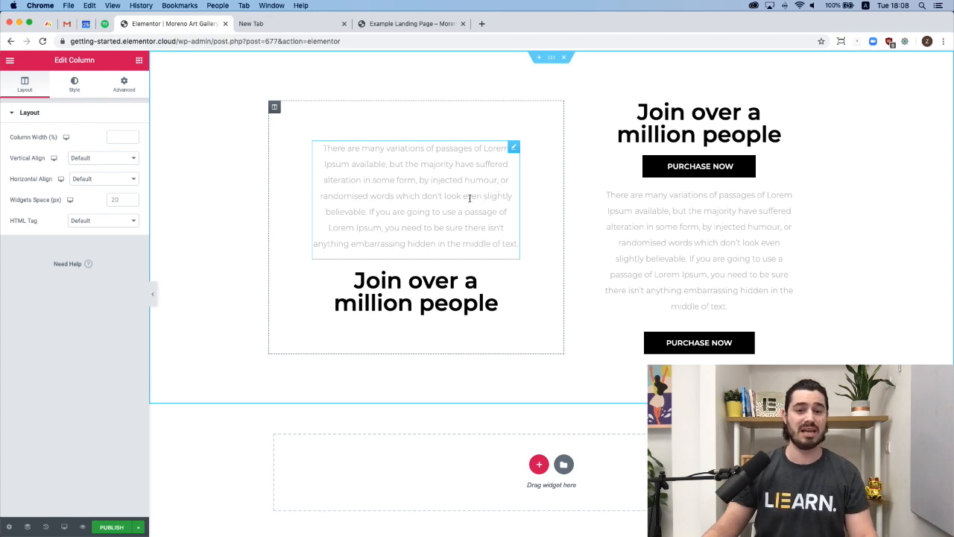
Step: View the settings of the section and its first column's paragraph, and delete the whole section
click(550, 64)
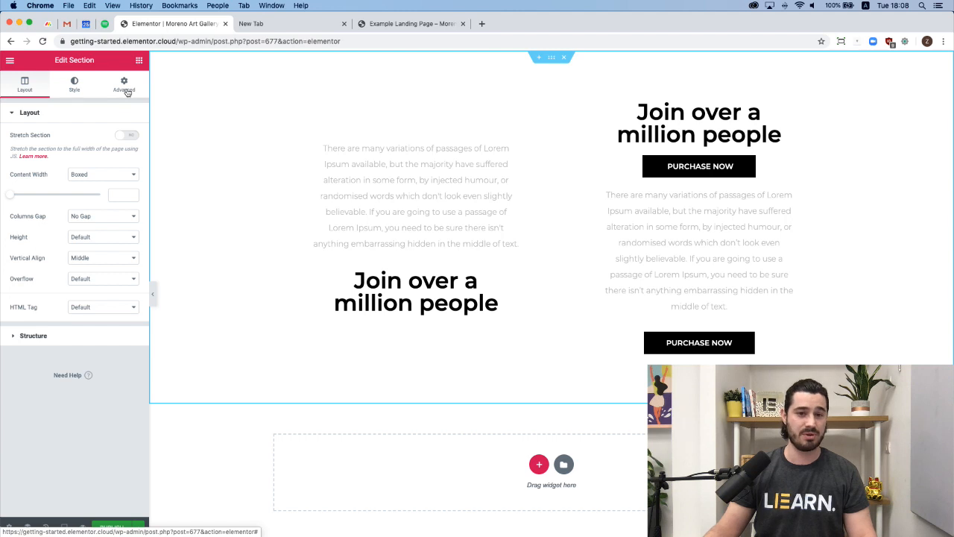
click(513, 148)
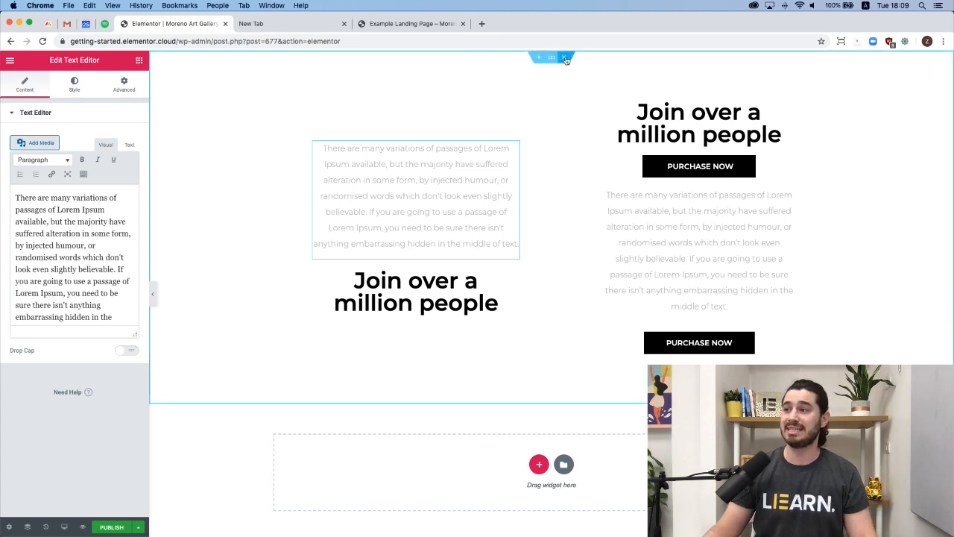
click(566, 58)
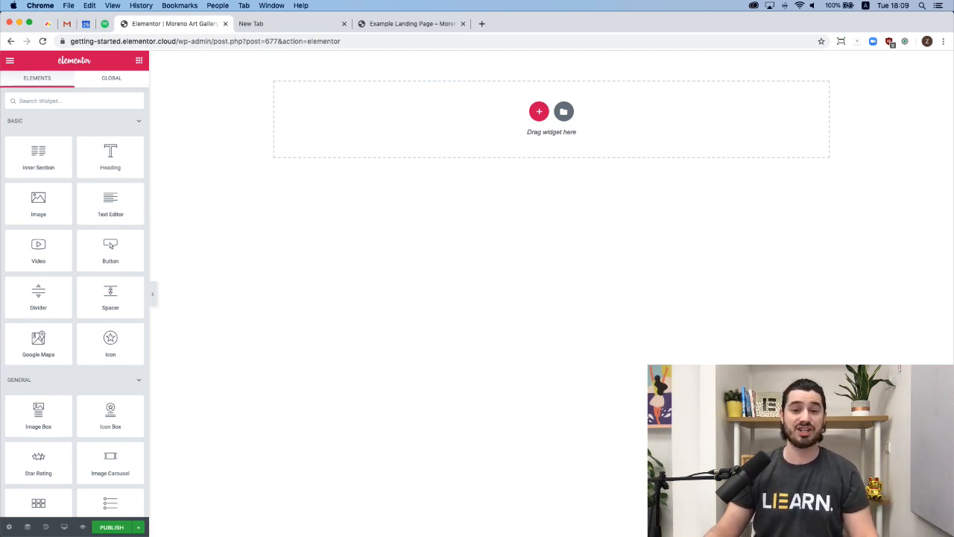
Step: Add a new section with two equal columns, checking the example landing page before choosing the structure
click(539, 111)
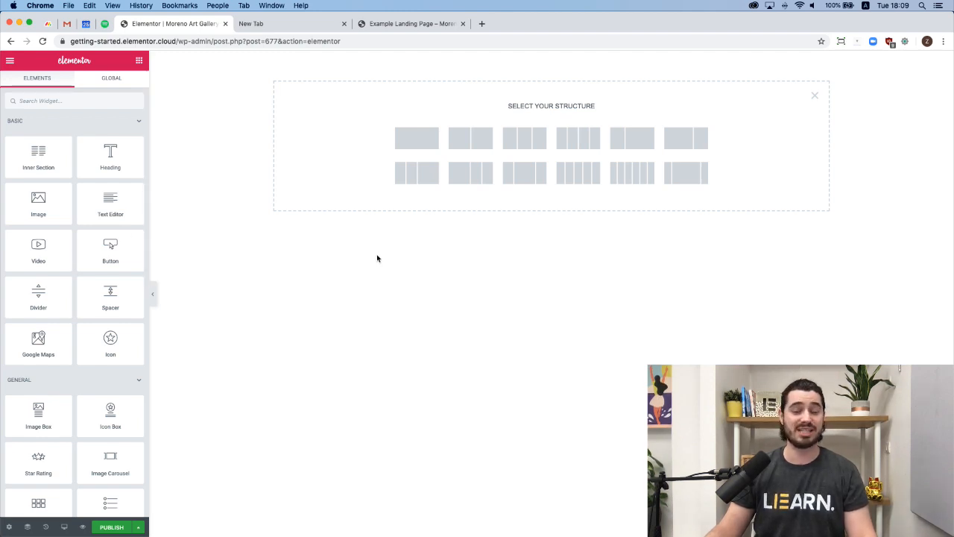
click(414, 24)
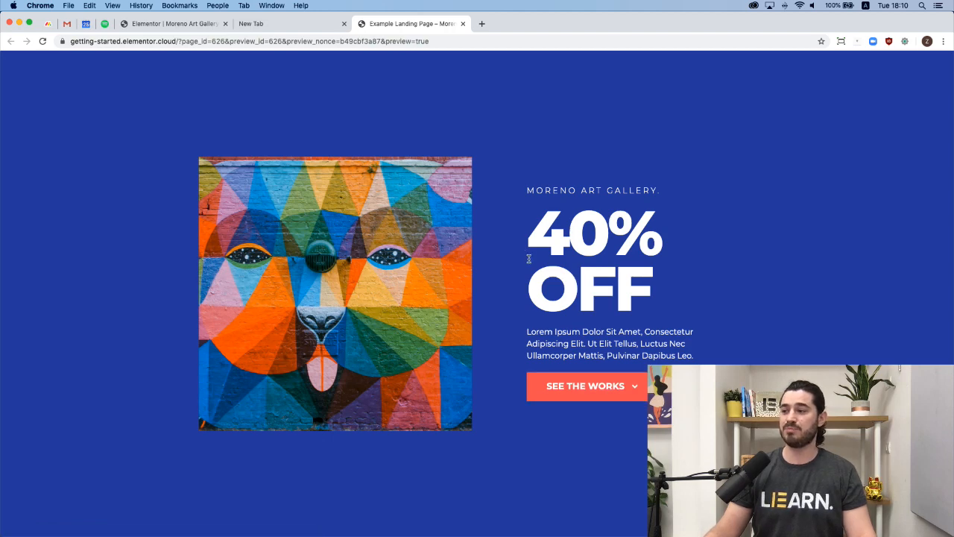
click(158, 27)
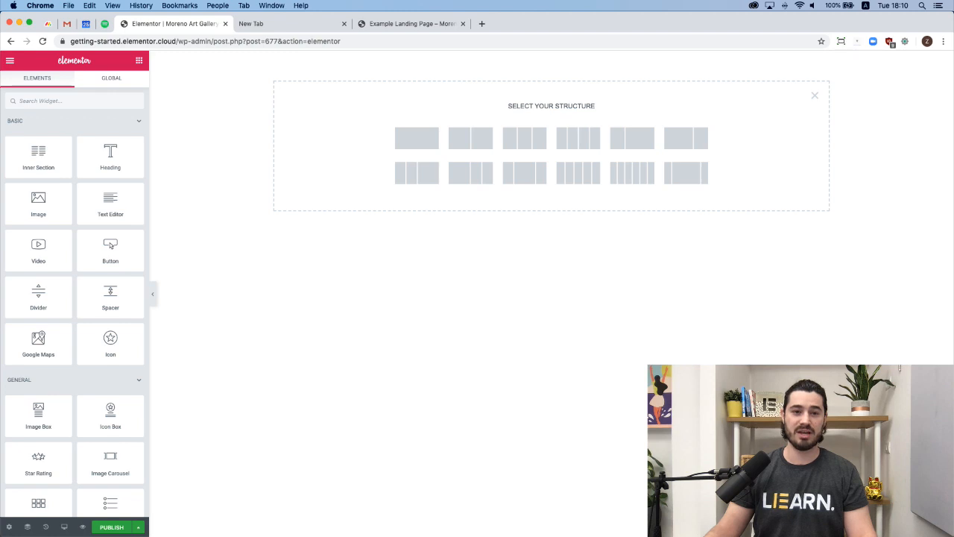
click(470, 143)
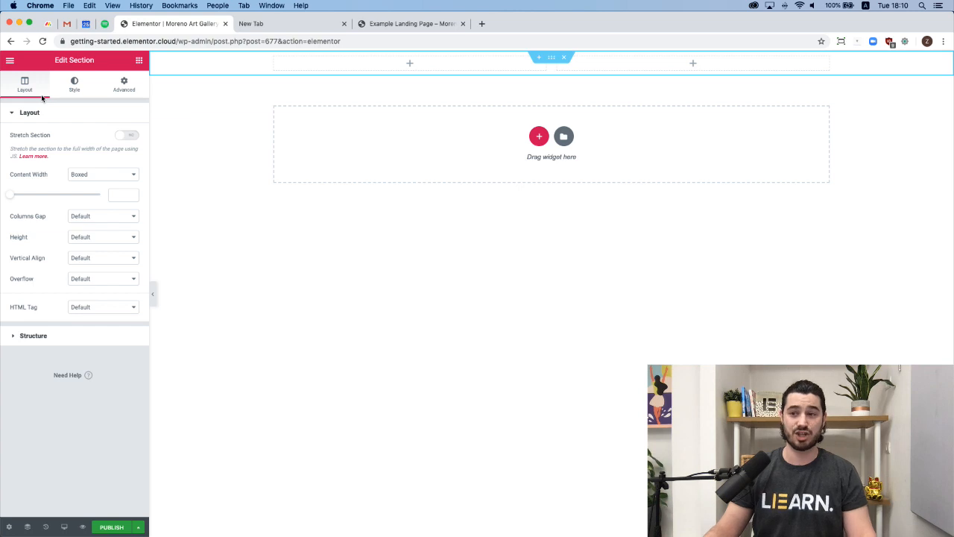
Step: Set the two-column section's height to Min Height with a minimum height of 100 VH
click(94, 239)
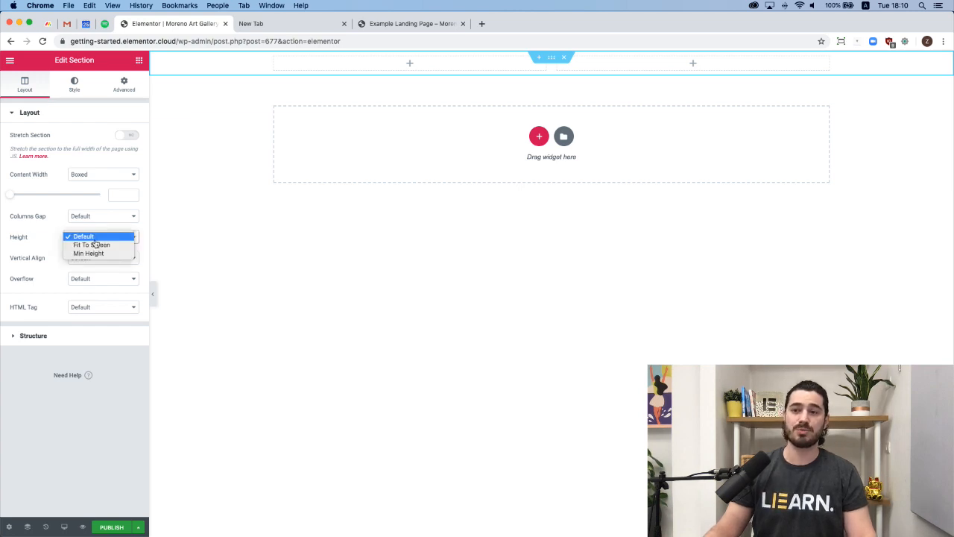
click(90, 253)
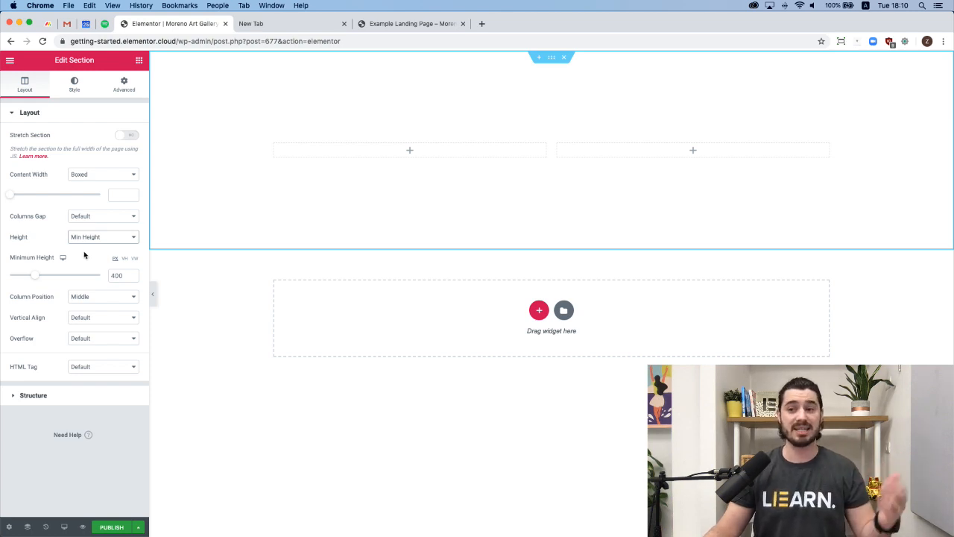
drag(35, 275, 46, 278)
double_click(113, 277)
key(BackSpace)
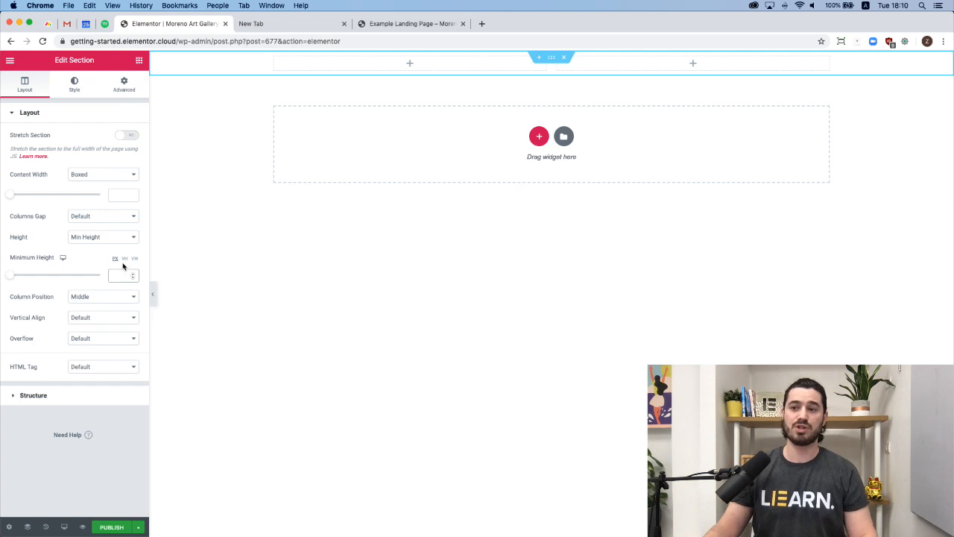
click(125, 260)
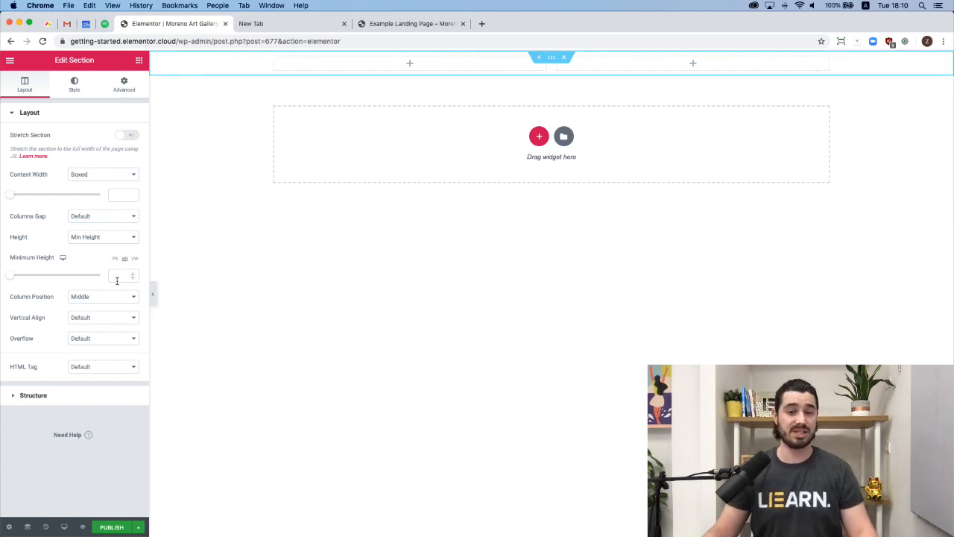
click(116, 279)
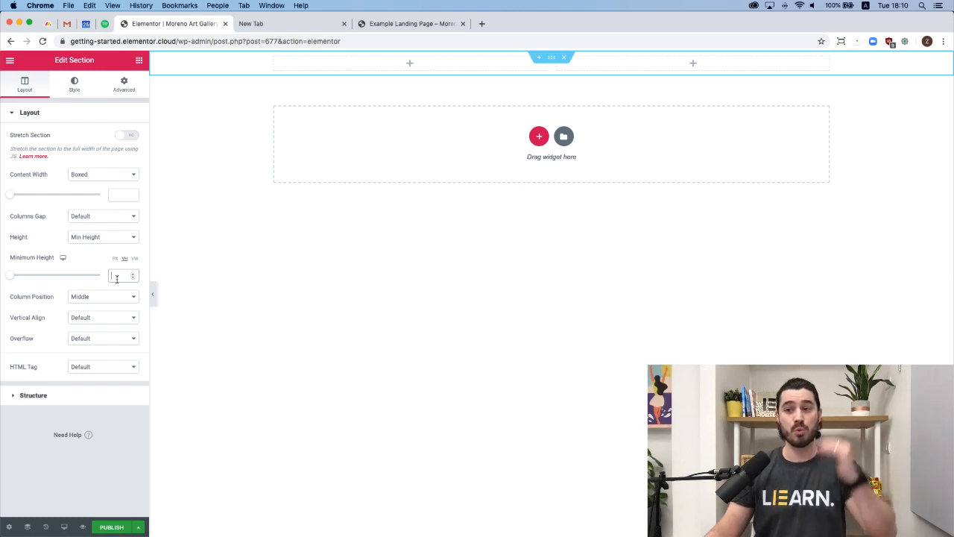
text(100)
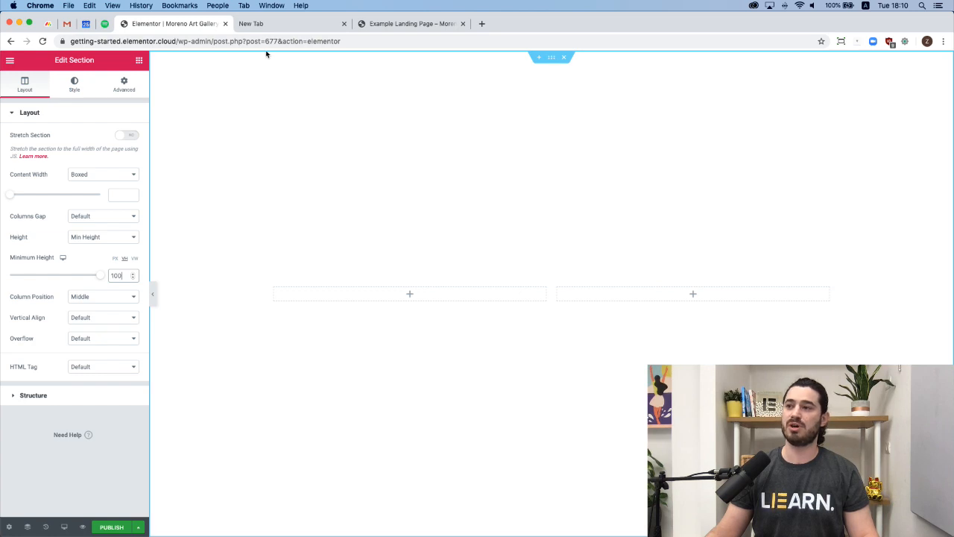
Step: Try a minimum height of 50 VH for the section and return it to 100 VH
double_click(115, 276)
text(0)
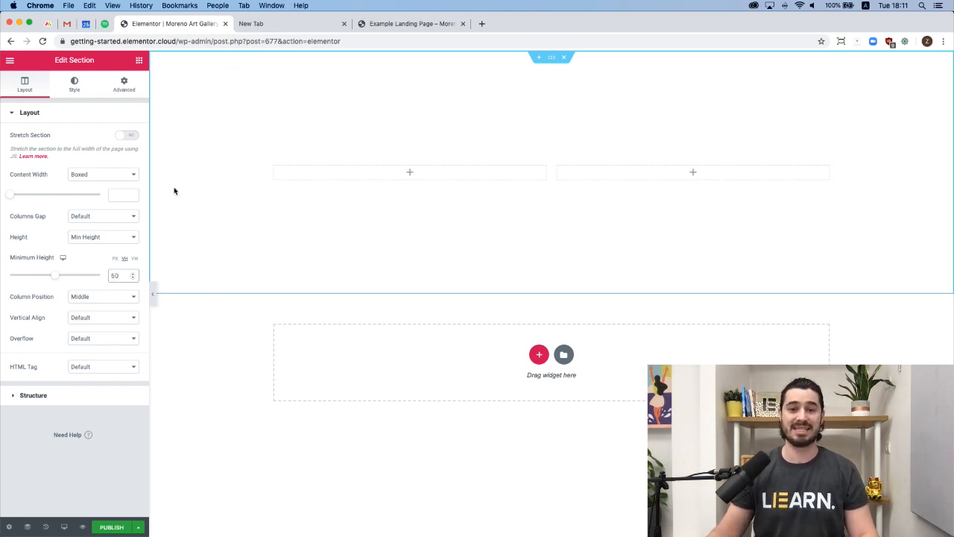
double_click(117, 275)
text(100)
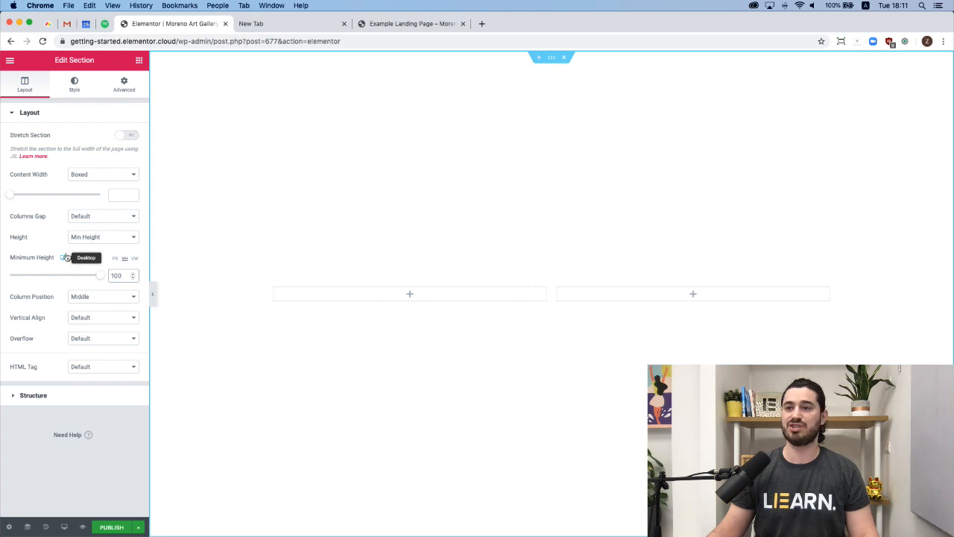
Step: Set the section's normal background type to Classic
click(74, 90)
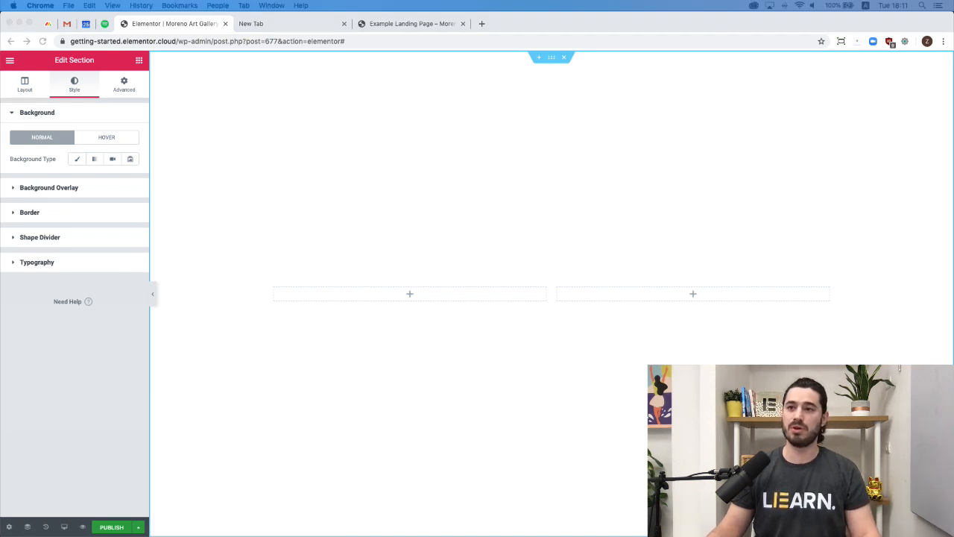
click(78, 161)
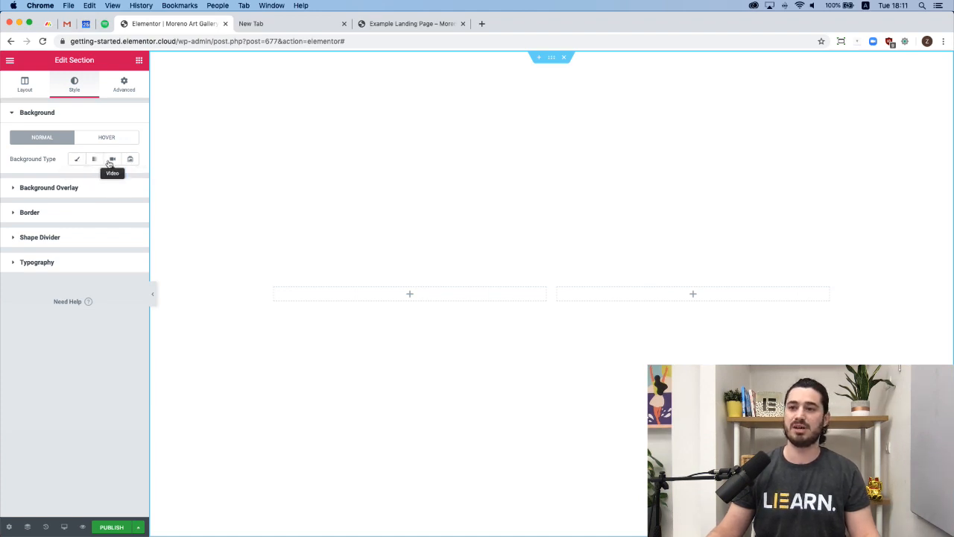
click(77, 159)
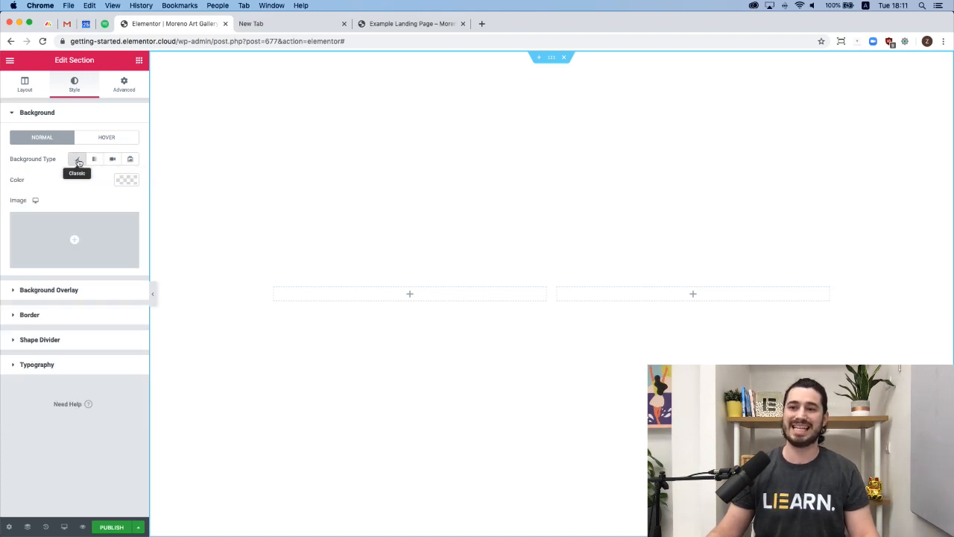
Step: Set the section's background color to #293EA5 and save that color to the picker's palette
click(119, 180)
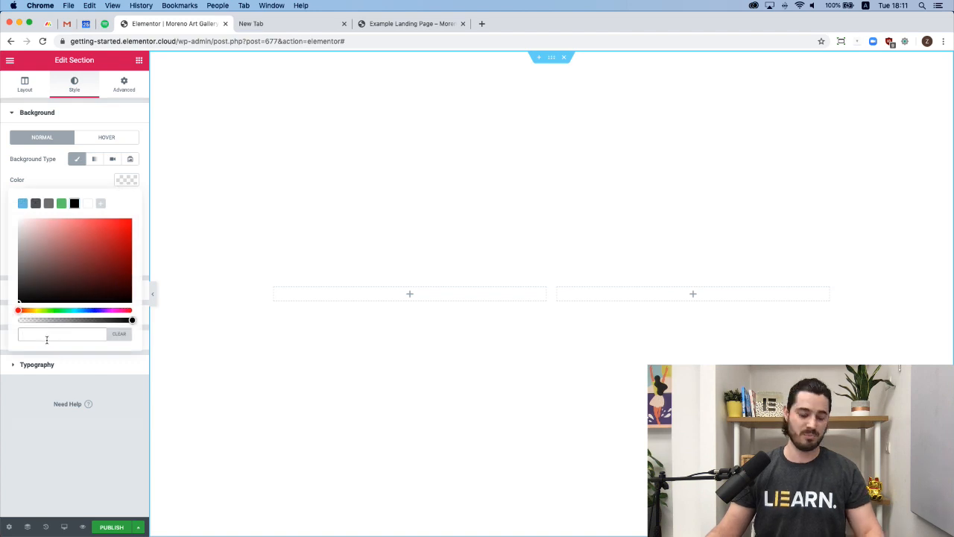
text(#293EA5)
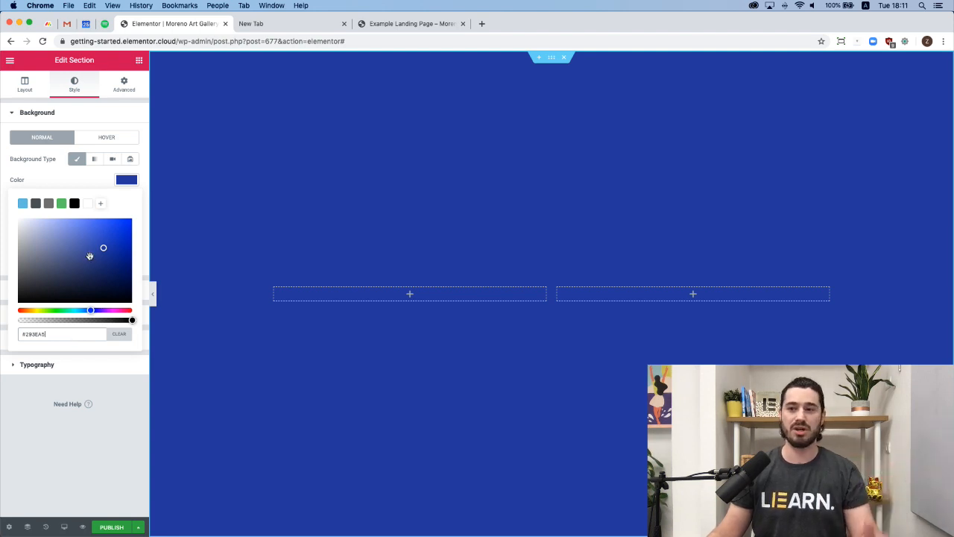
click(105, 207)
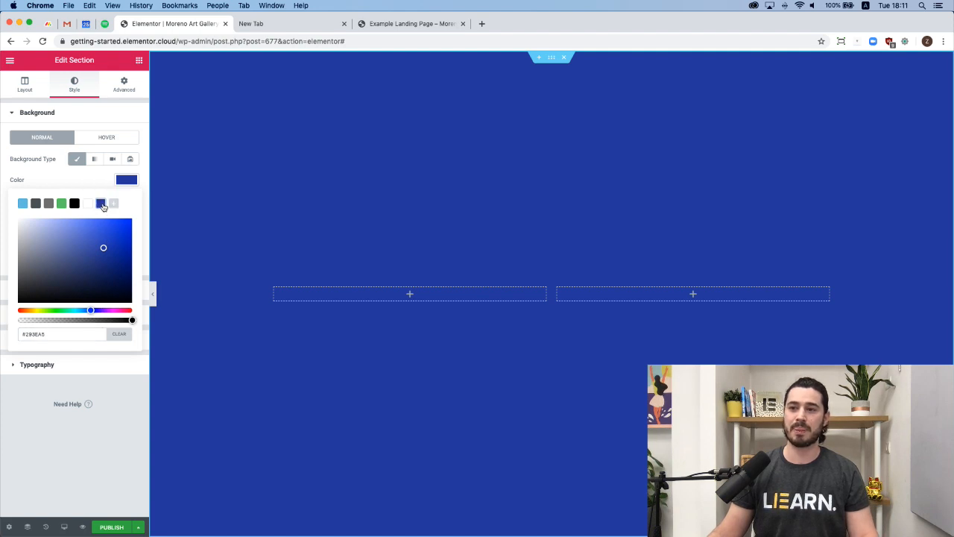
mouse_move(103, 207)
mouse_down()
mouse_move(98, 219)
mouse_move(99, 208)
mouse_move(59, 206)
mouse_move(101, 208)
mouse_up()
click(127, 182)
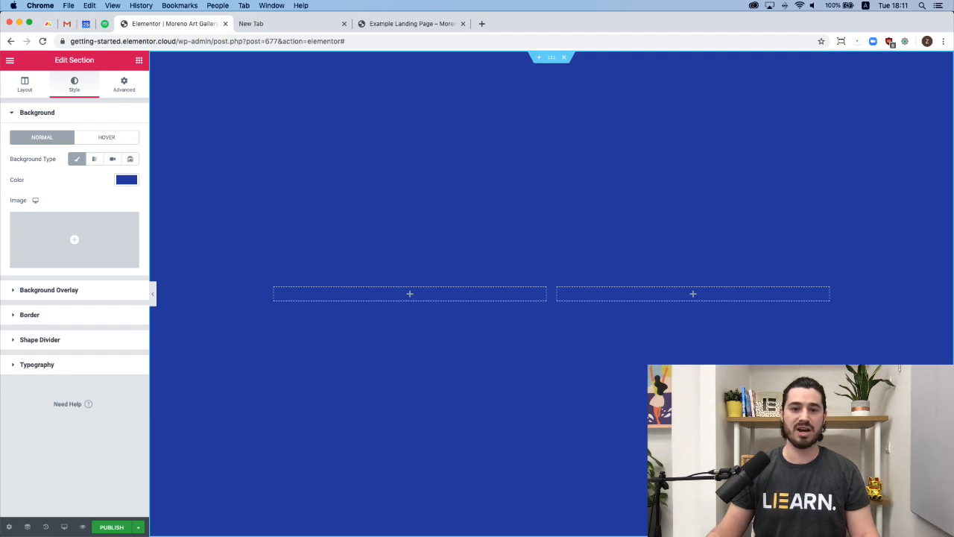
Step: Add an Image widget to the first column and insert selective-photograph-of-a-wall-with-grafitti-1194420.jpg, uploaded from the Images folder in Downloads
click(139, 62)
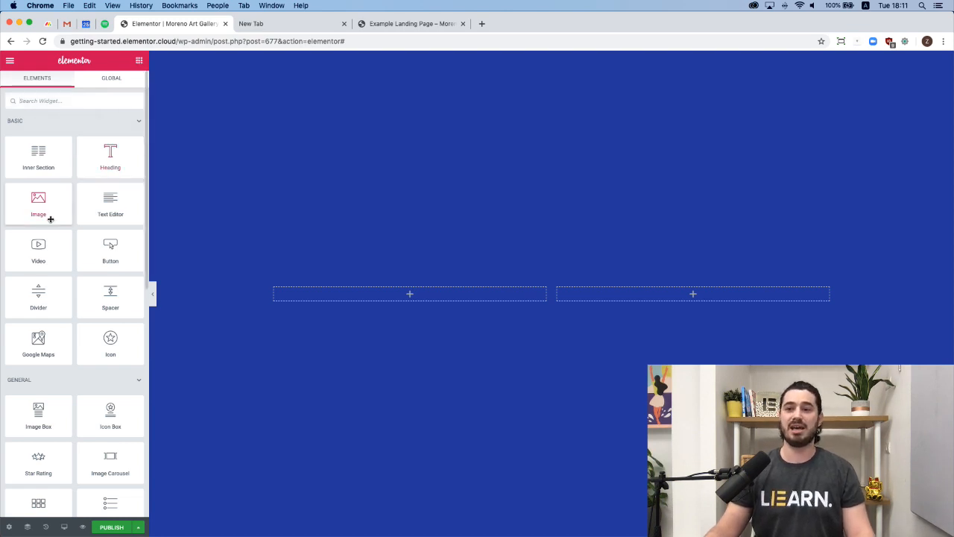
drag(40, 210, 398, 301)
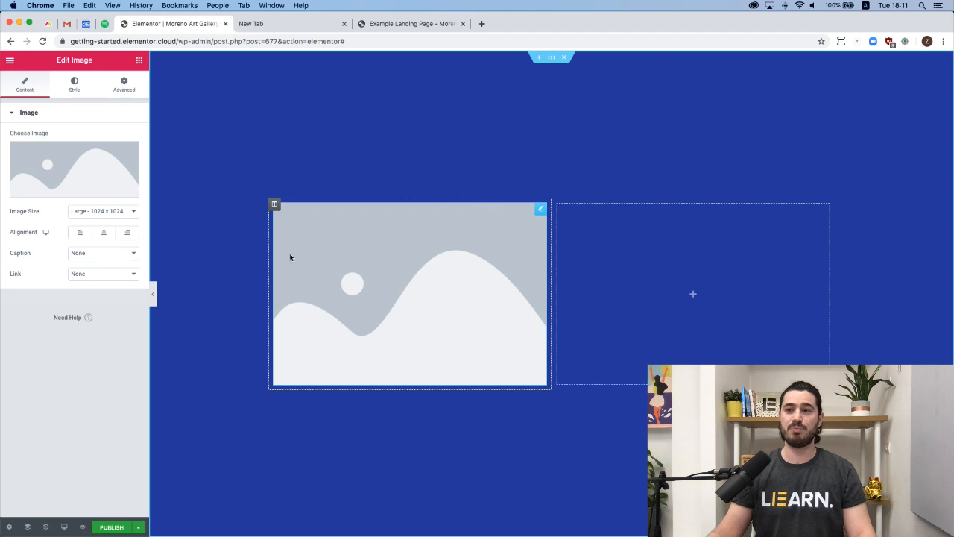
click(66, 173)
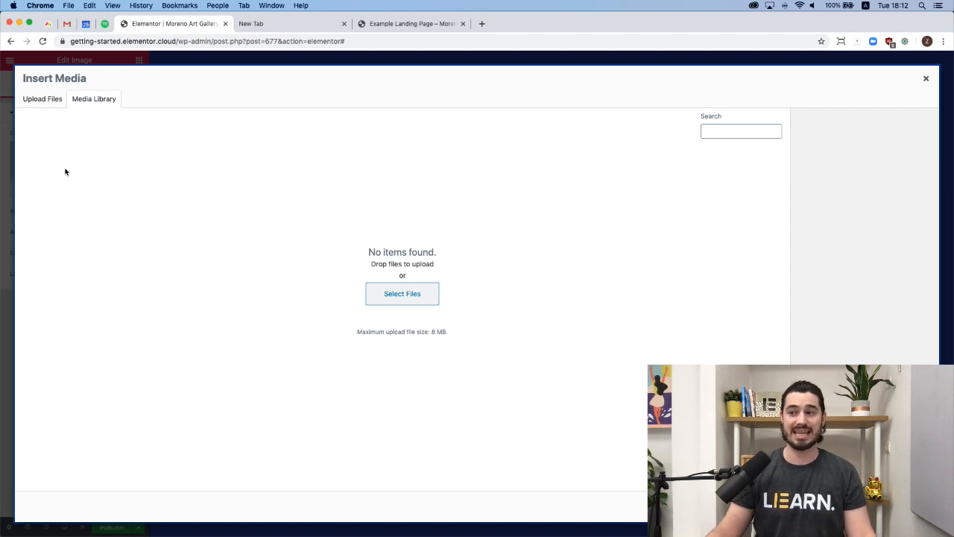
click(42, 99)
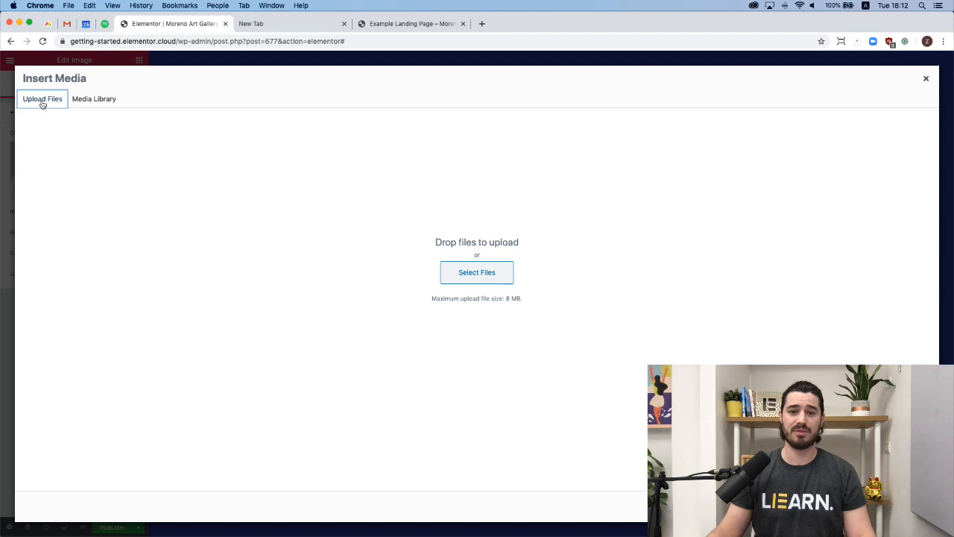
click(474, 273)
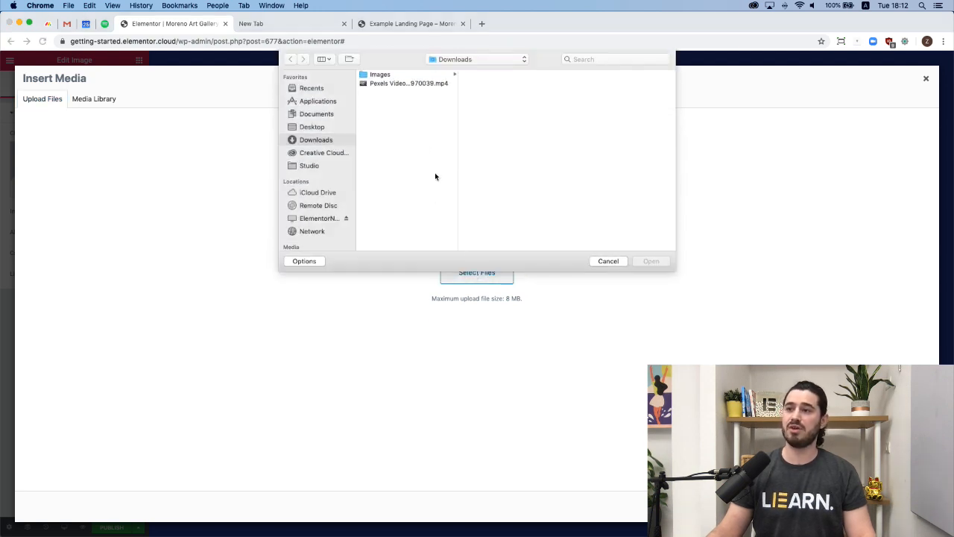
click(410, 79)
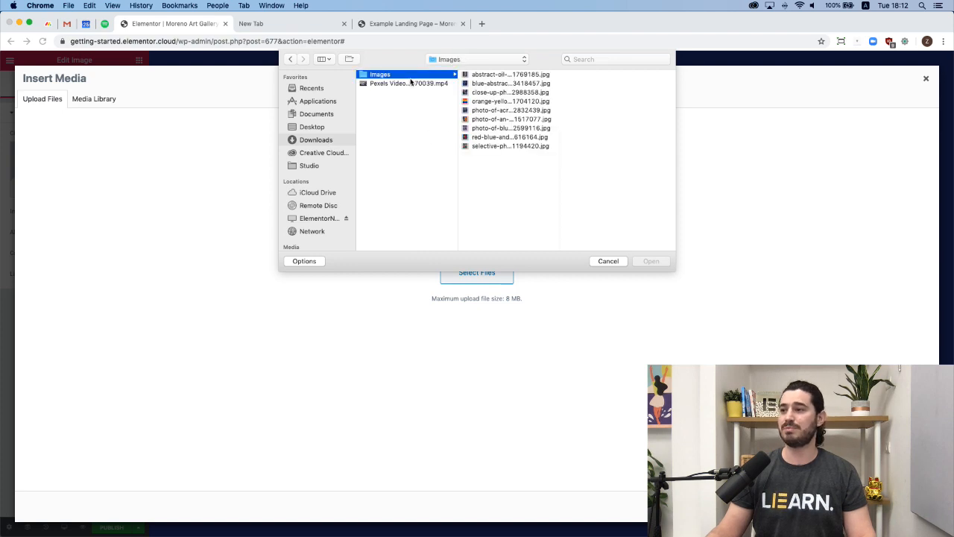
click(500, 147)
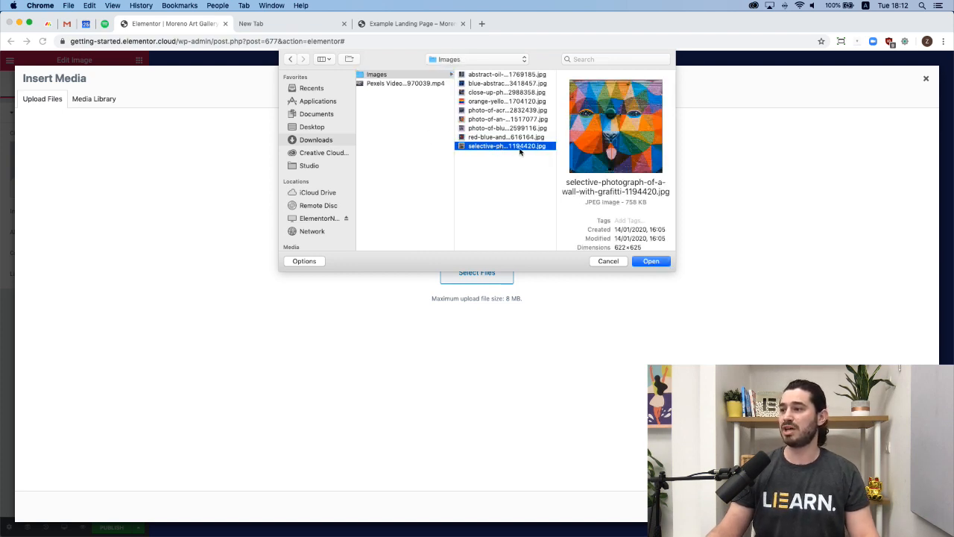
click(650, 261)
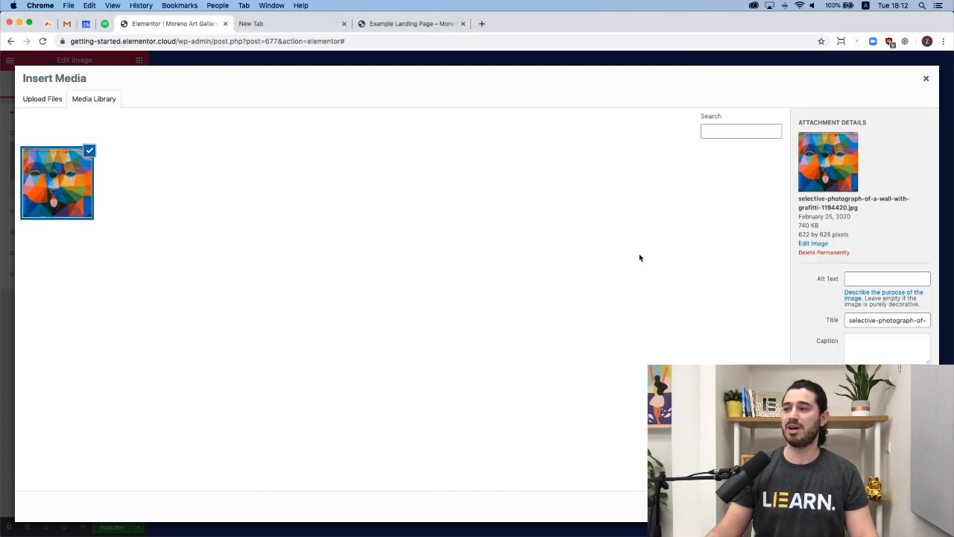
click(906, 506)
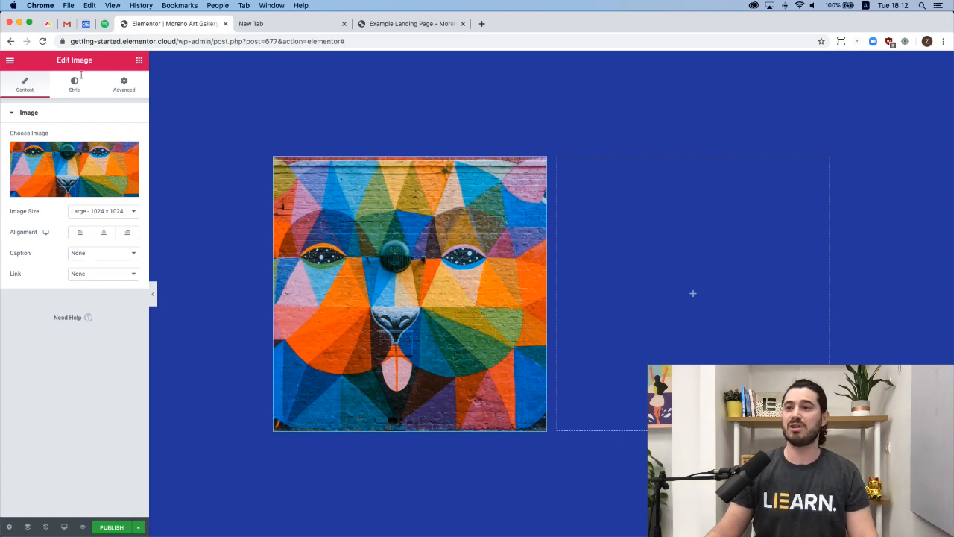
Step: Add a Heading widget to the empty second column with the title "Moreno art gallery."
click(139, 61)
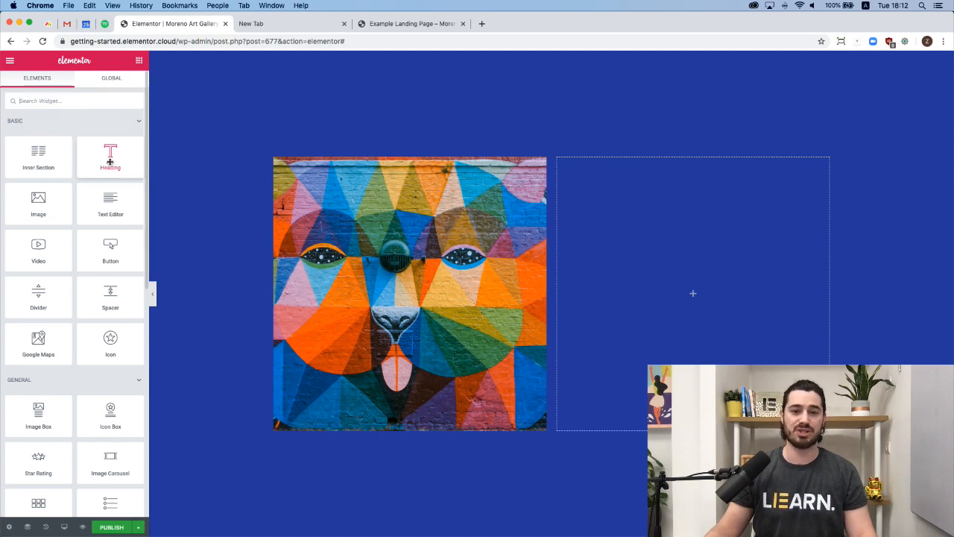
drag(113, 160, 645, 286)
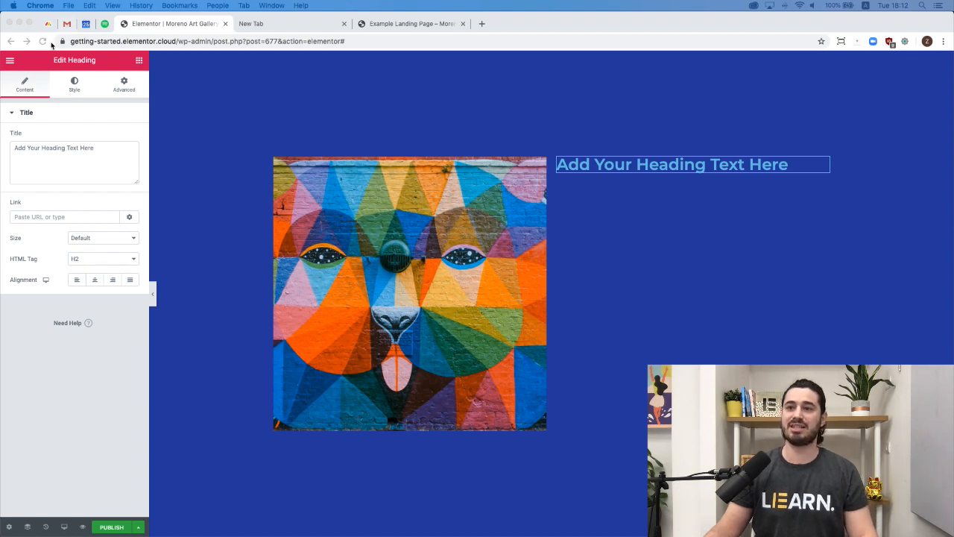
triple_click(103, 151)
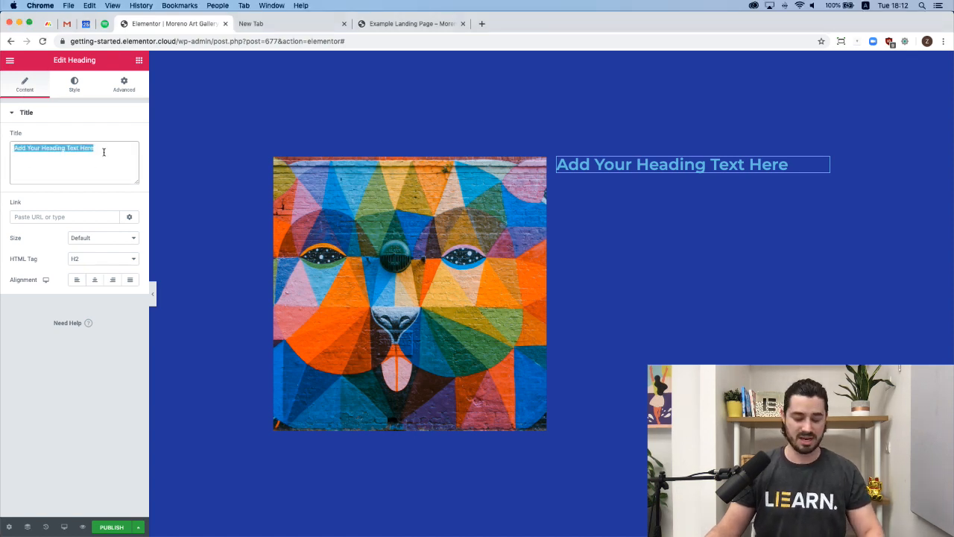
text(Moreno art gallery.)
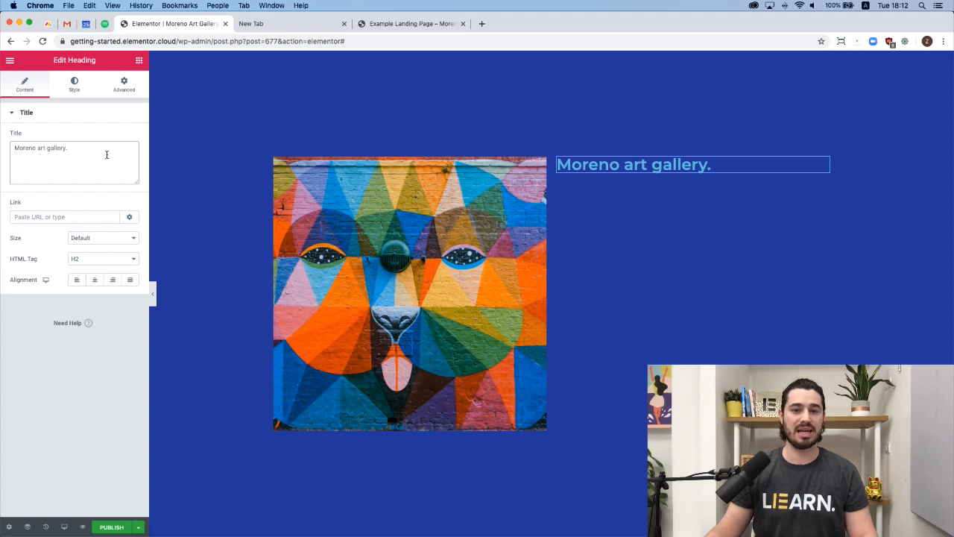
Step: Set the heading's text color to white (#FFFFFF) using the saved palette color
click(77, 88)
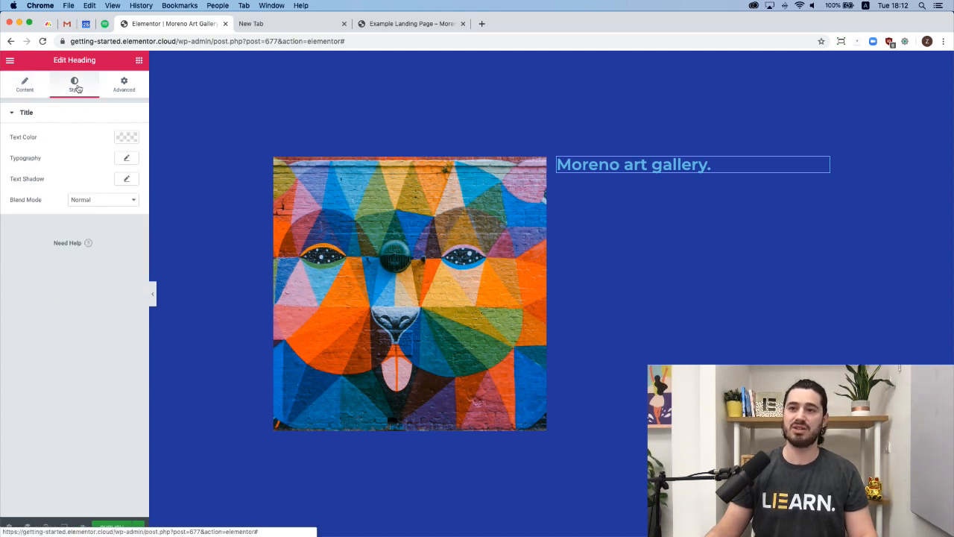
click(128, 139)
click(88, 162)
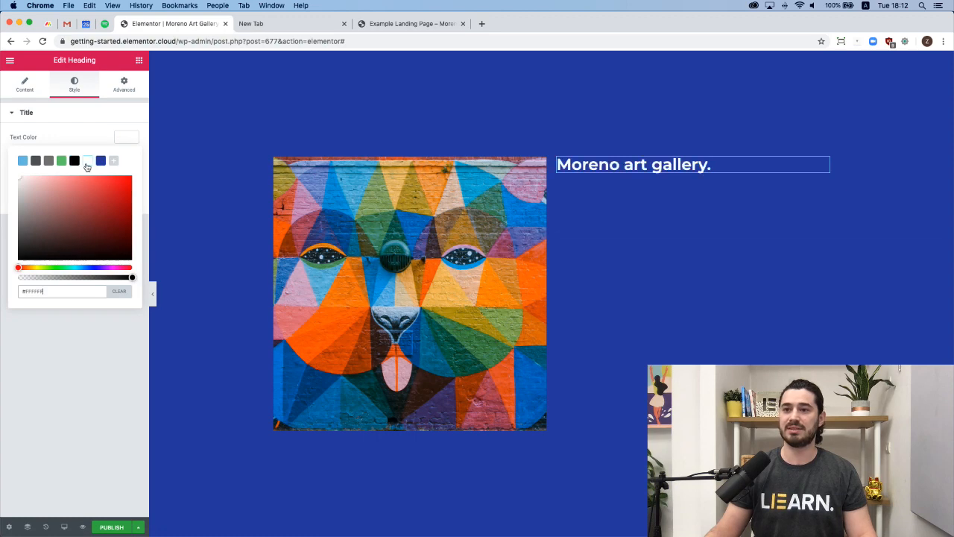
click(128, 138)
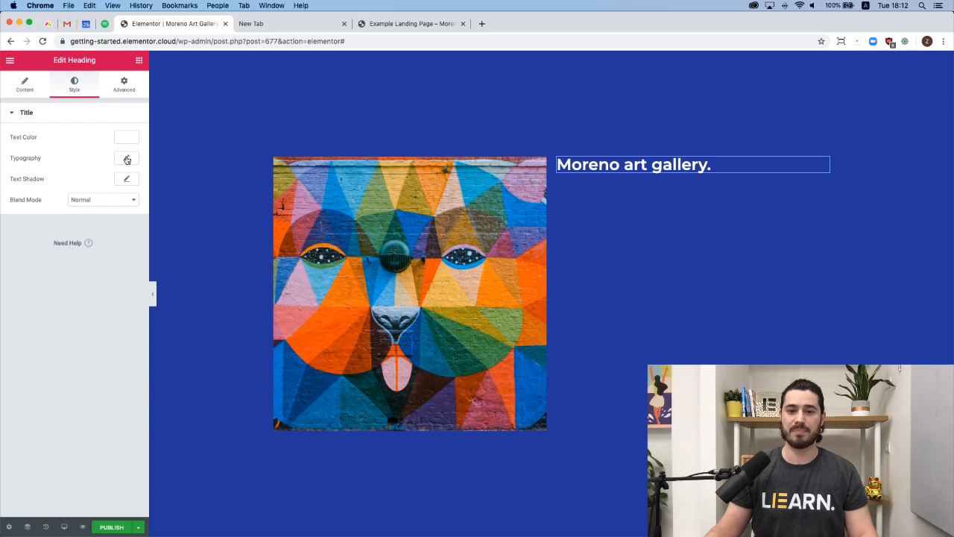
Step: Check the font family and weight of the Primary Headline in Elementor's default fonts
click(126, 158)
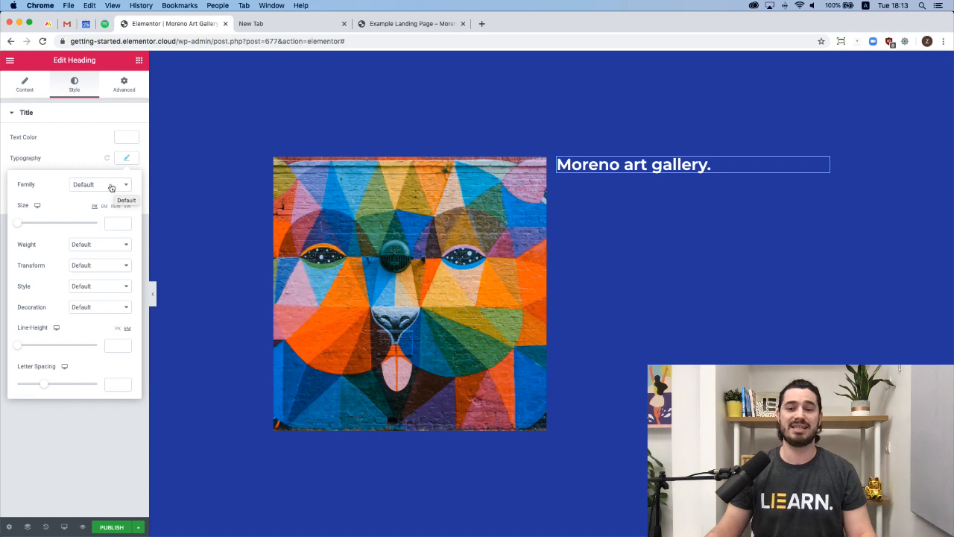
click(11, 60)
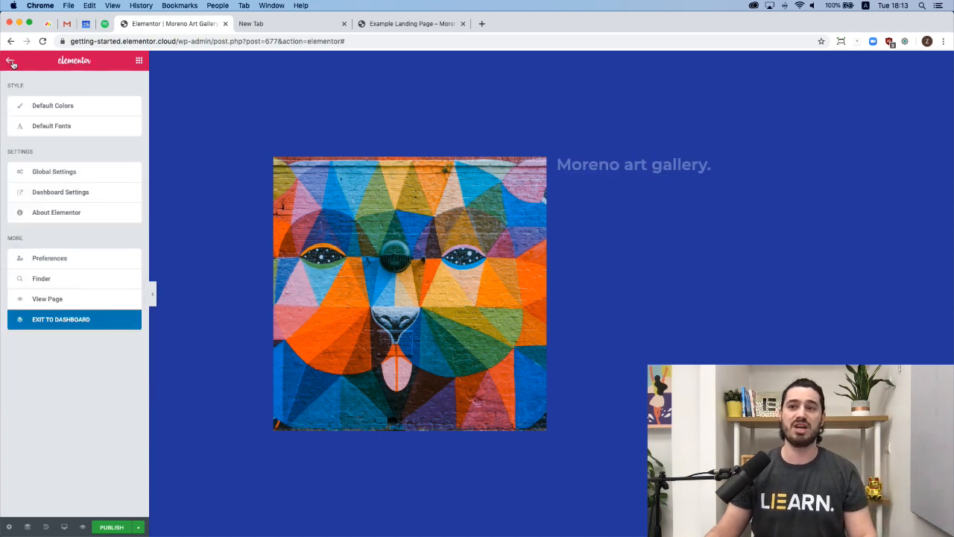
click(61, 128)
click(50, 105)
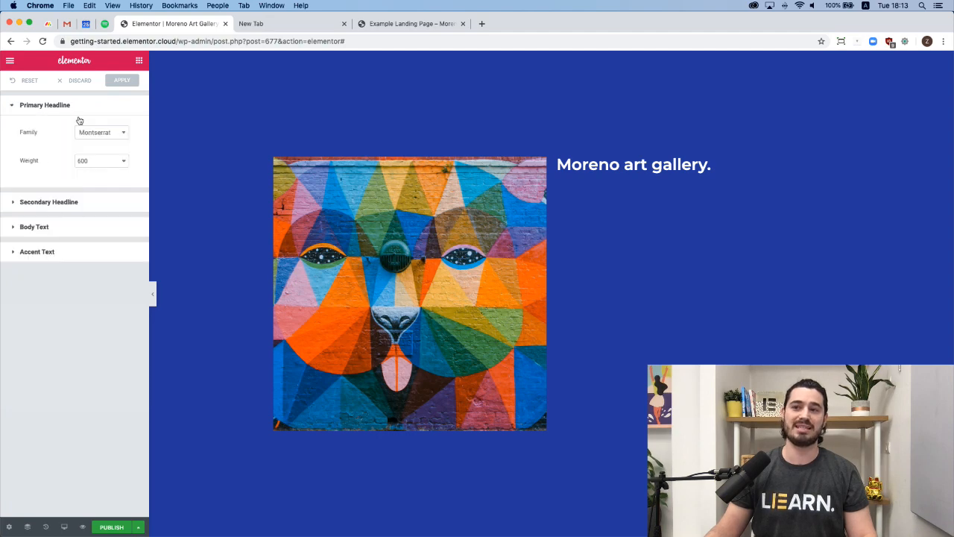
click(45, 104)
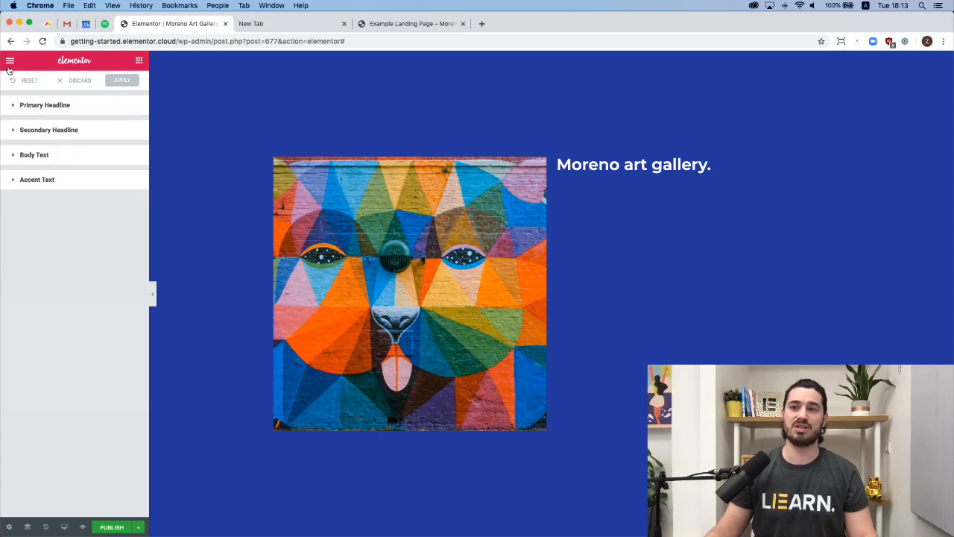
Step: Set the "Moreno art gallery." heading's typography to size 16 px and weight 300
click(823, 163)
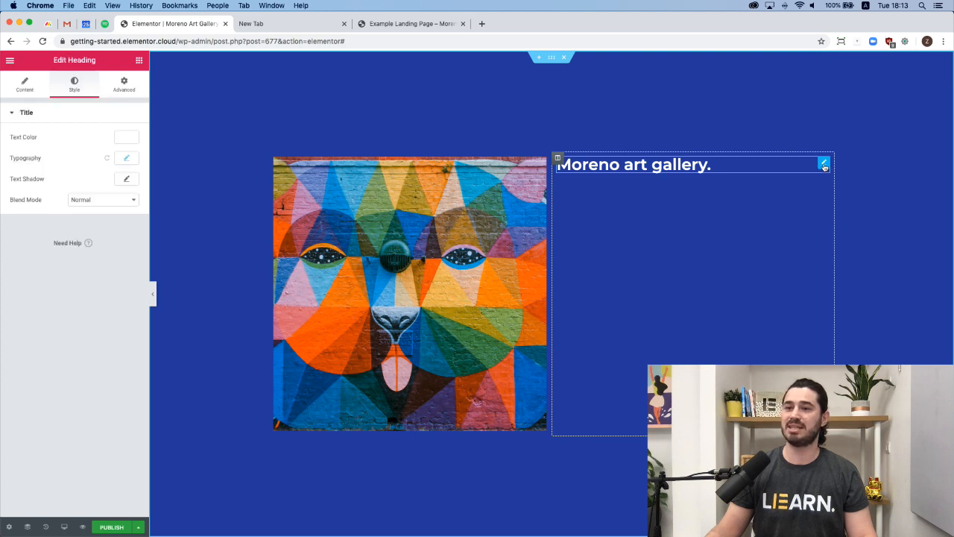
click(128, 159)
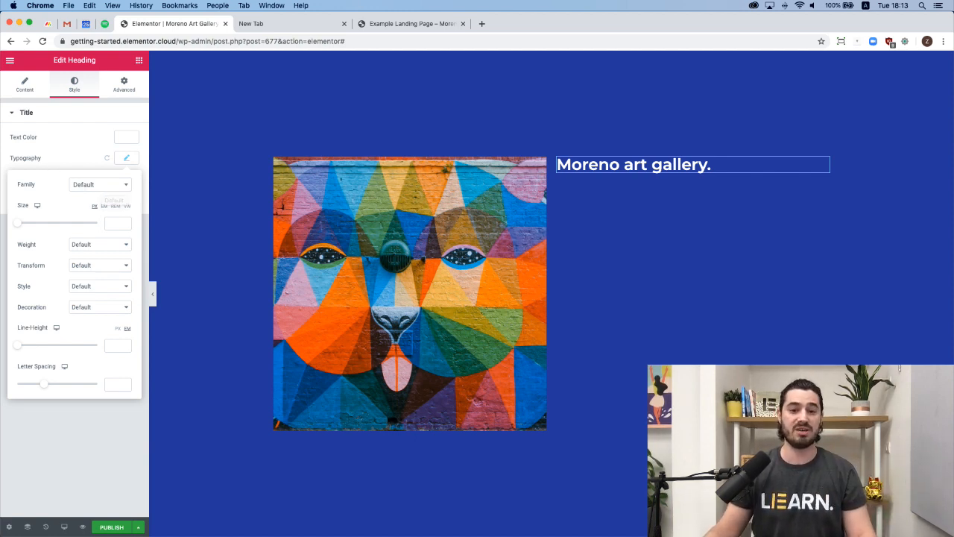
click(115, 228)
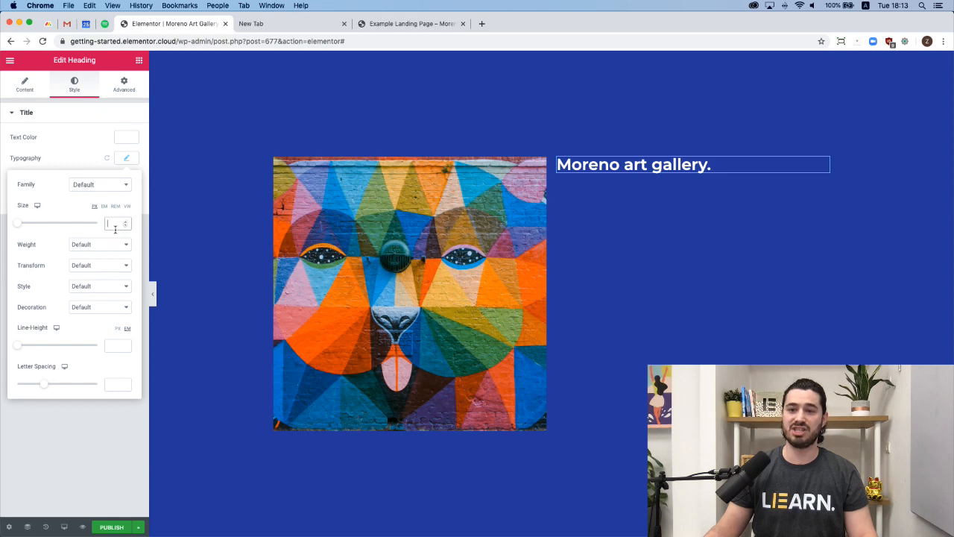
text(16)
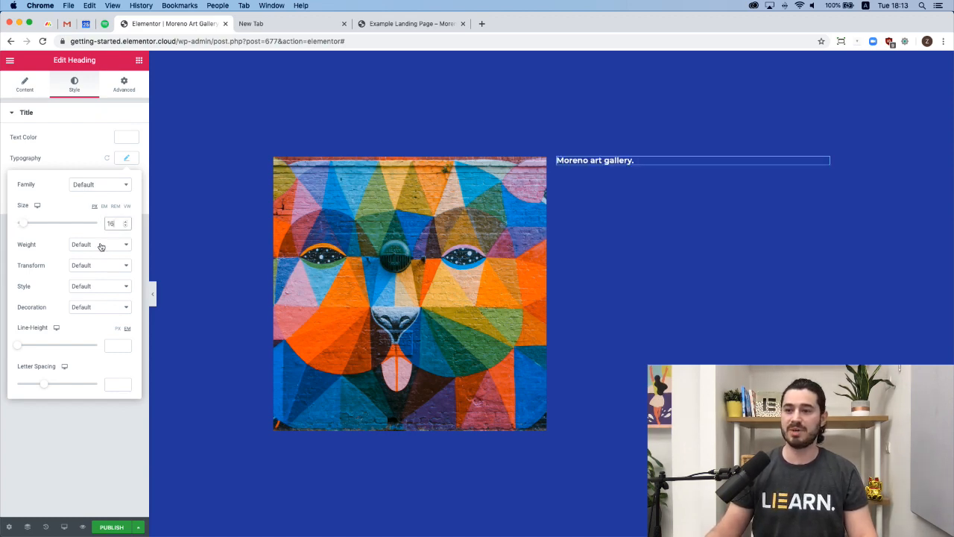
click(103, 246)
click(100, 185)
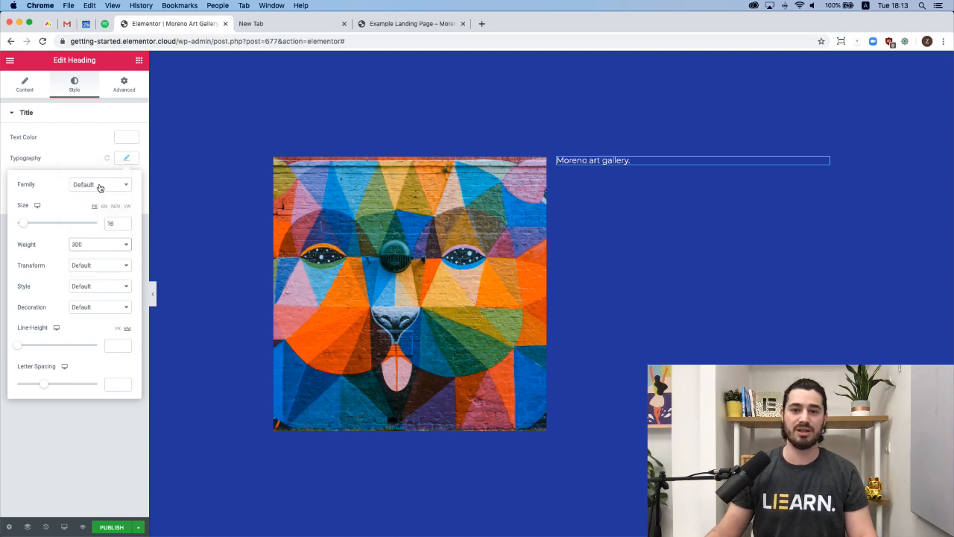
Step: Transform the heading text to Uppercase and set its letter spacing to 4
click(84, 266)
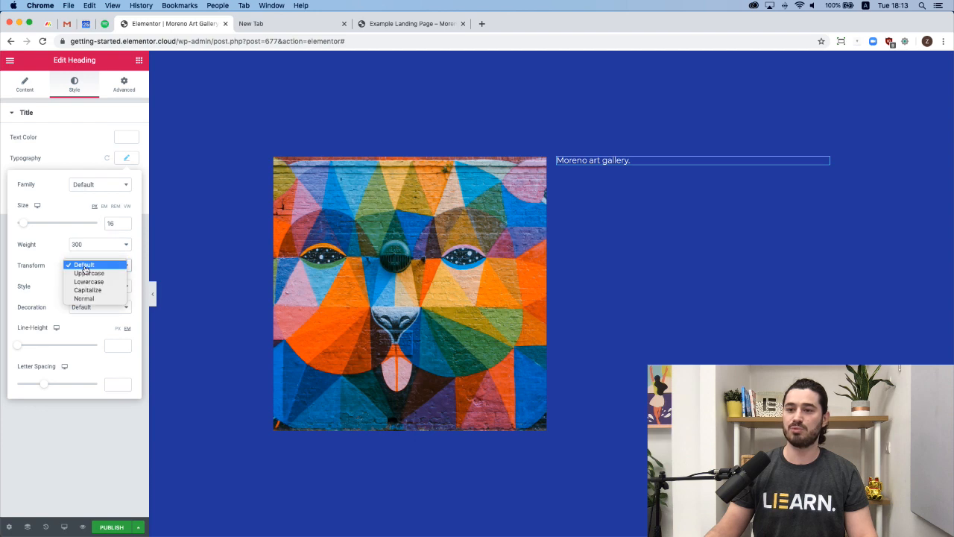
click(90, 274)
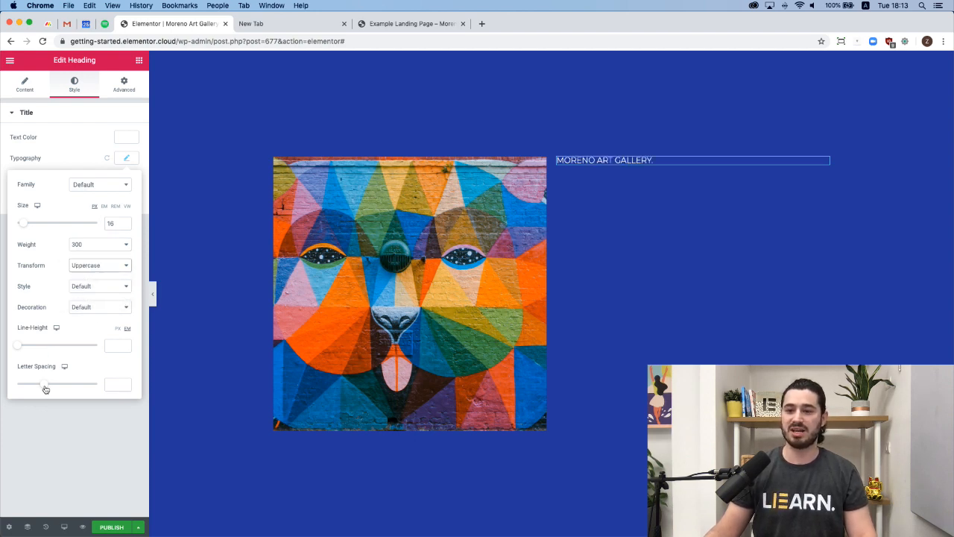
drag(46, 390, 65, 387)
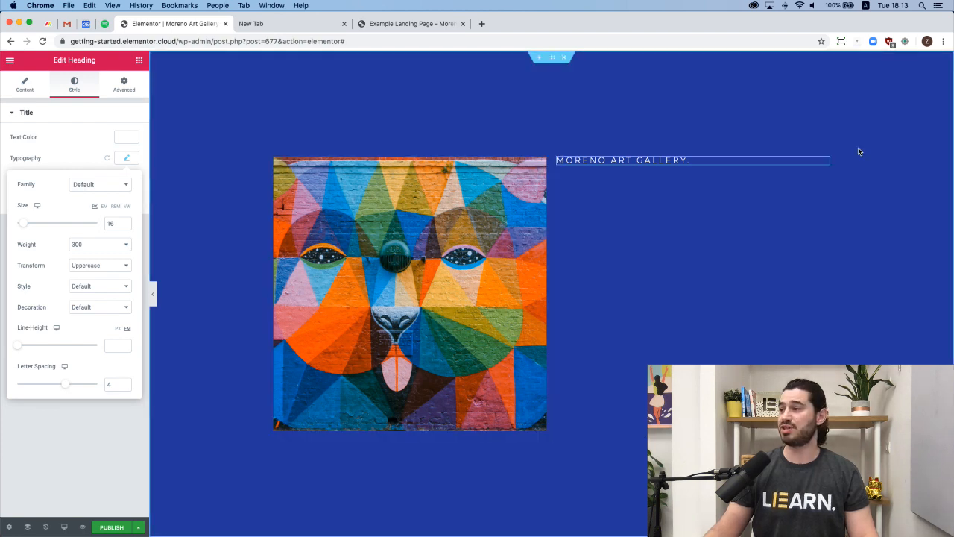
Step: Duplicate the gallery heading and change the copy's title to "40% off"
right_click(824, 163)
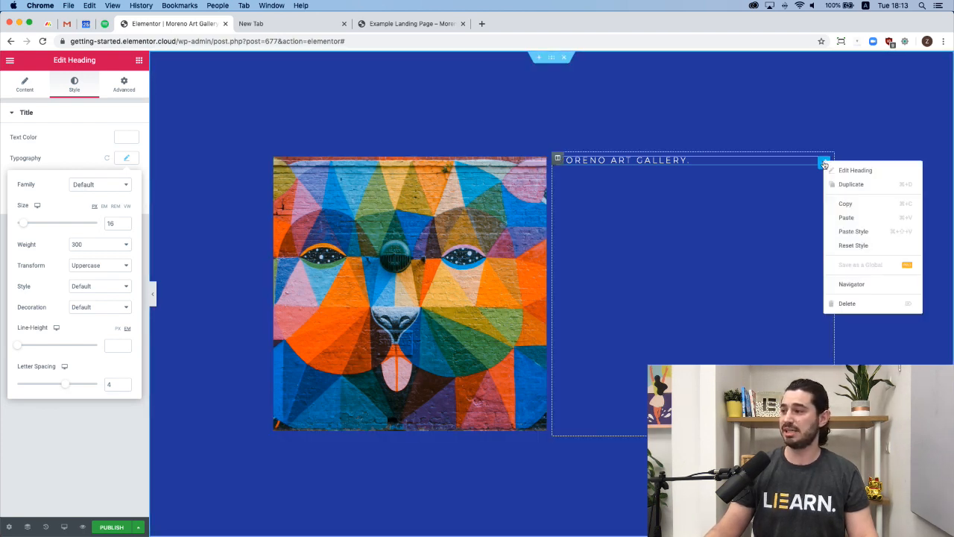
click(839, 183)
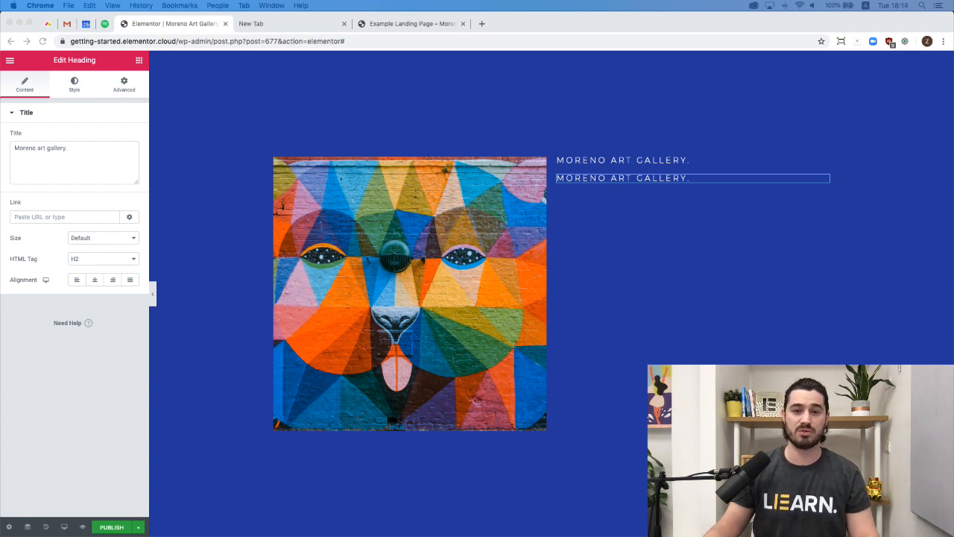
triple_click(87, 155)
text(40% off)
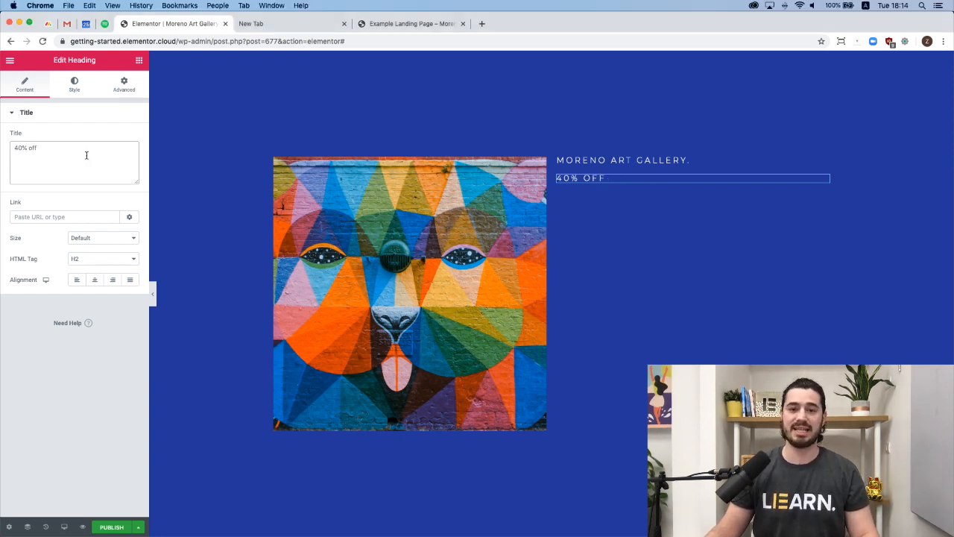
Step: Set the "40% off" heading's typography to size 125 px and weight 800
click(75, 86)
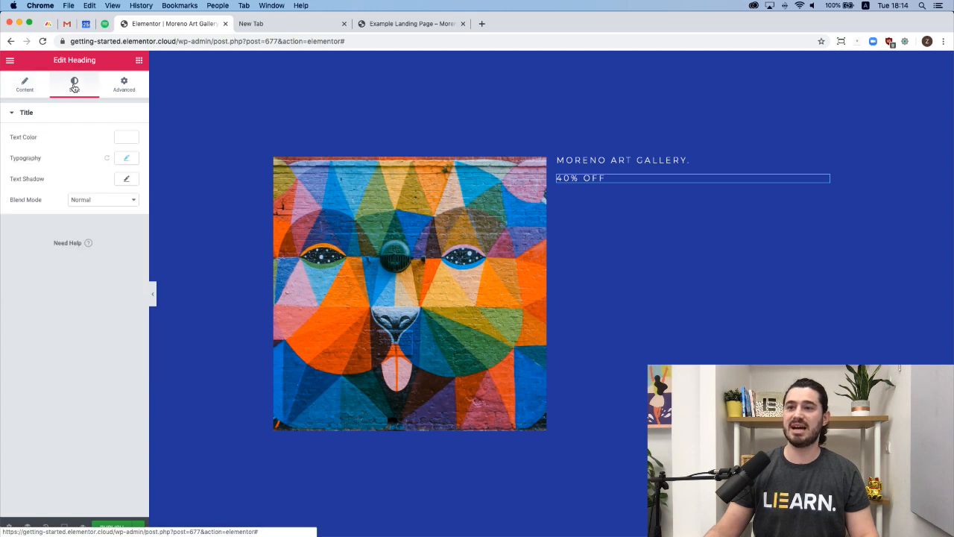
click(126, 158)
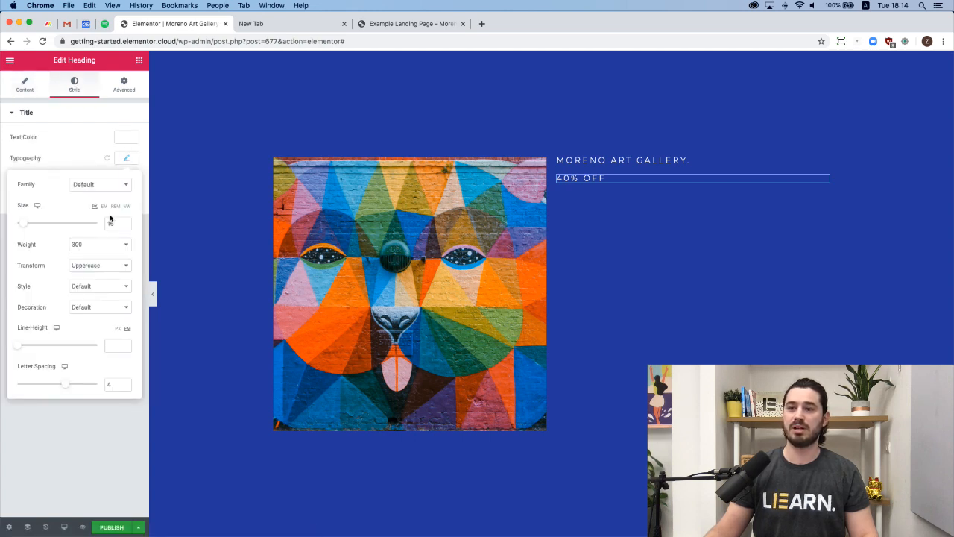
text(125)
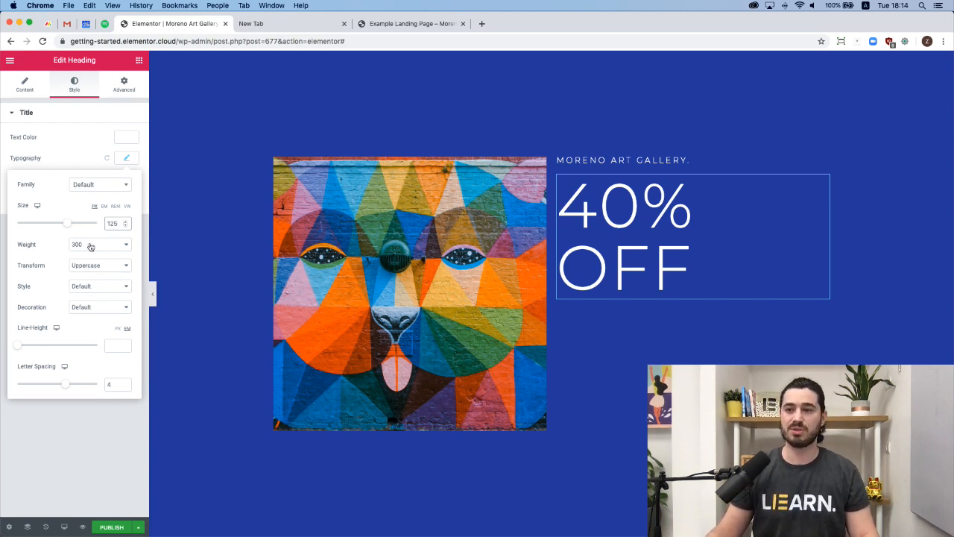
click(92, 247)
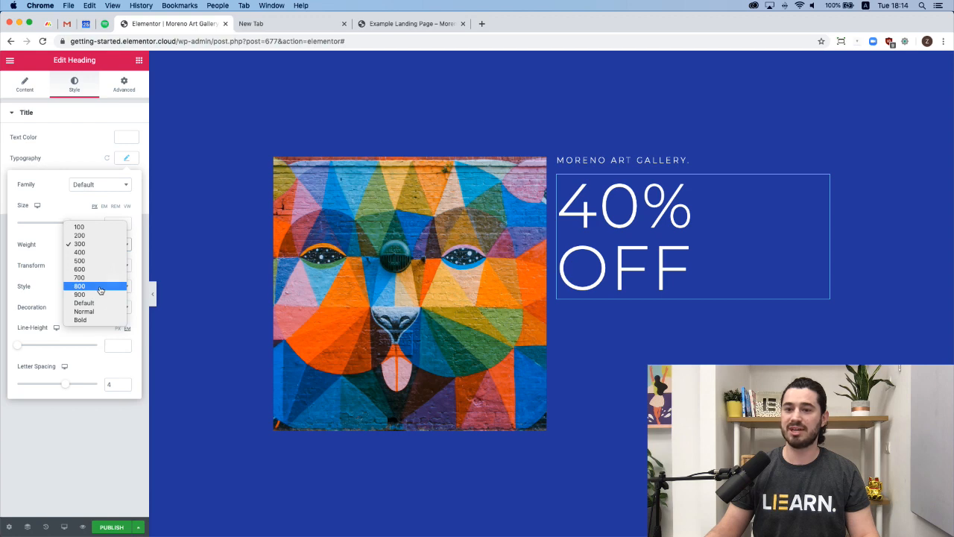
click(98, 287)
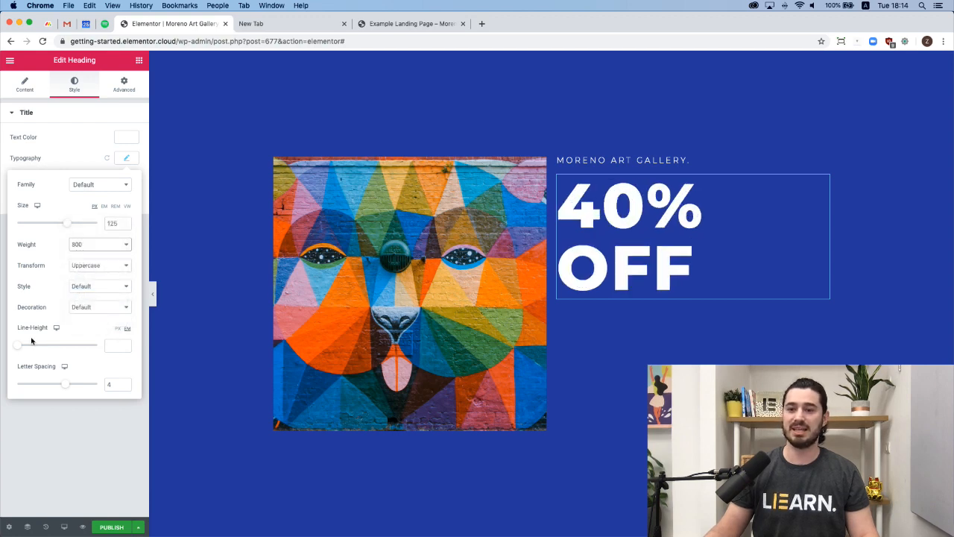
Step: Set the "40% off" heading's line height to 0.9 em and its letter spacing to -5
drag(18, 348, 25, 348)
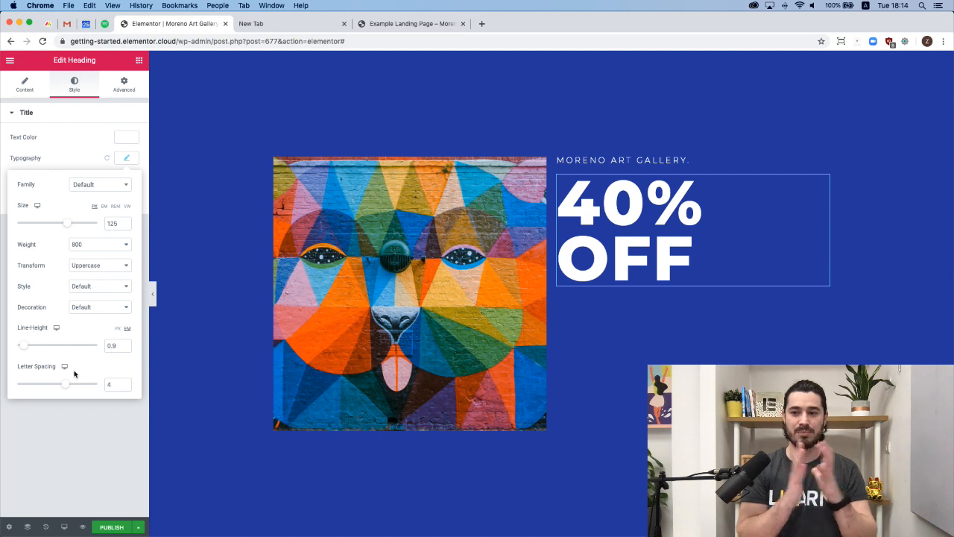
drag(65, 384, 12, 389)
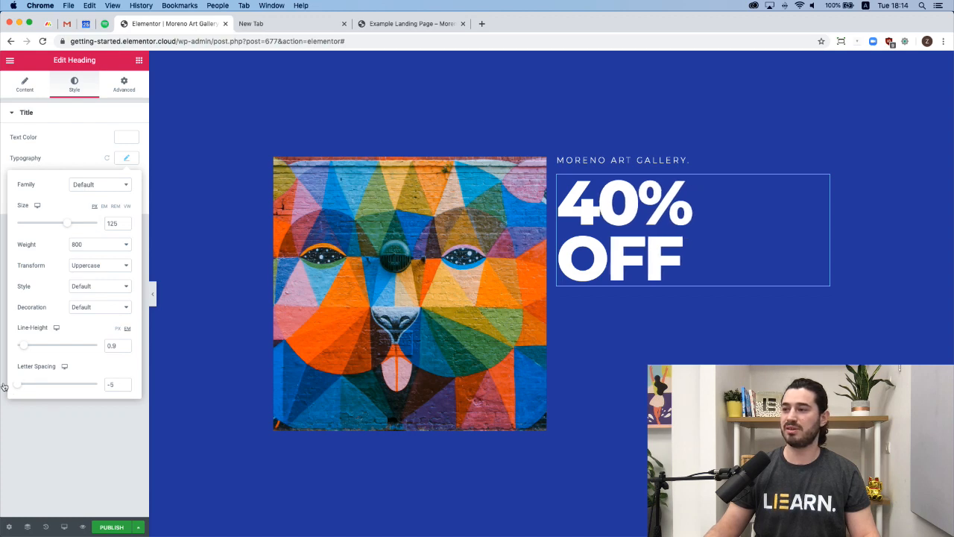
click(6, 387)
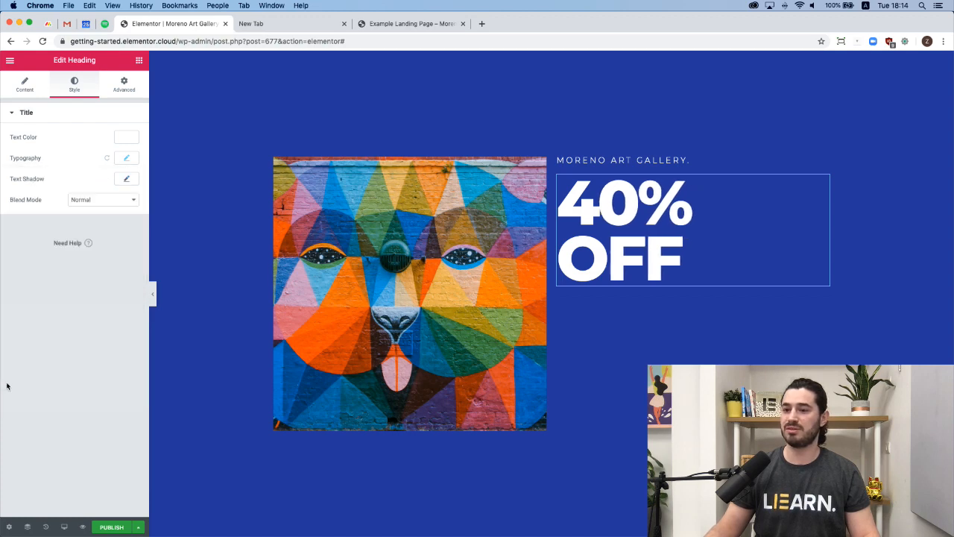
click(127, 159)
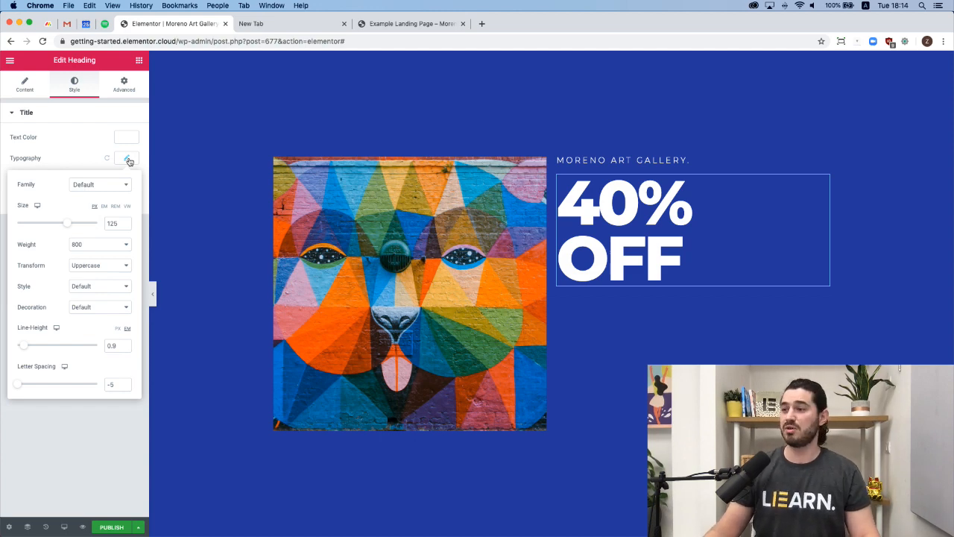
click(128, 159)
Step: Add a Text Editor widget below the "40% off" heading and make its text white (#FFFFFF)
click(140, 62)
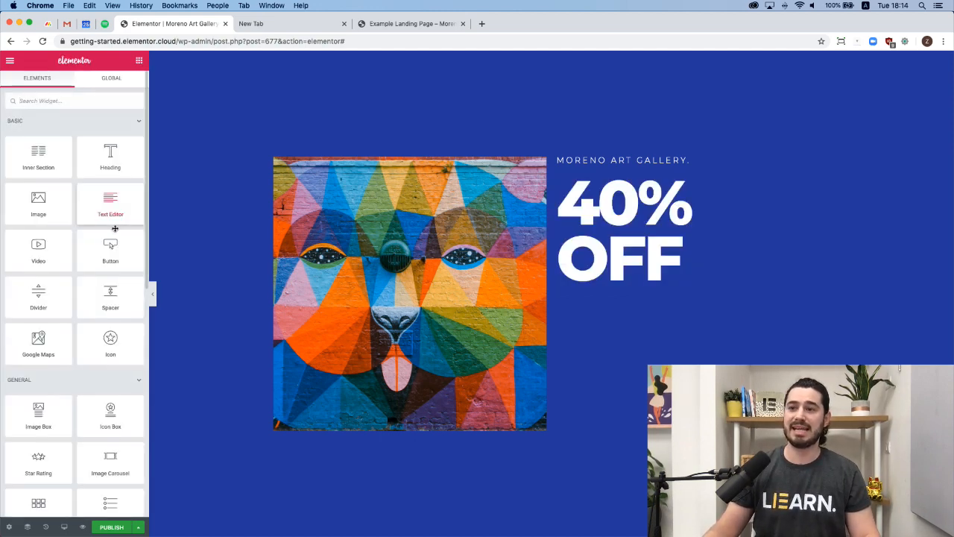
drag(112, 207, 633, 287)
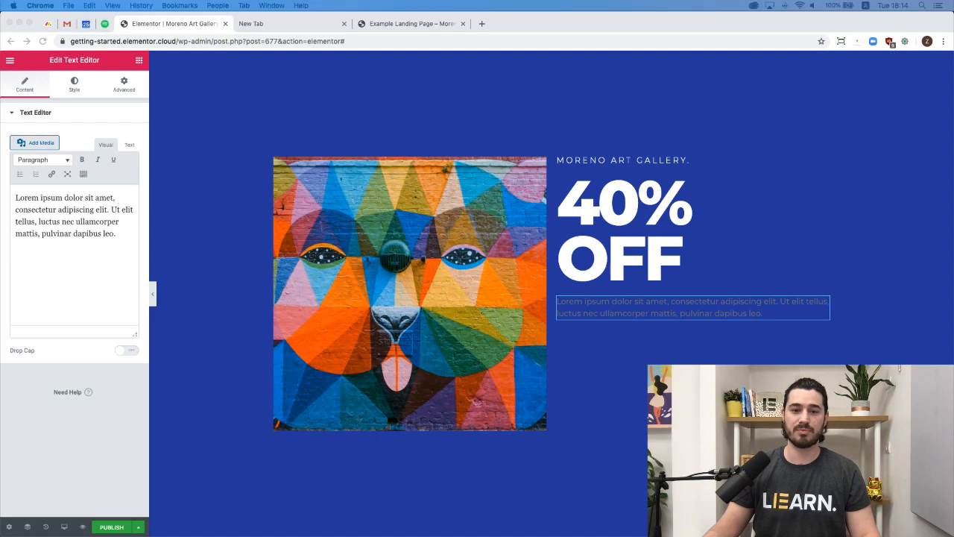
click(74, 88)
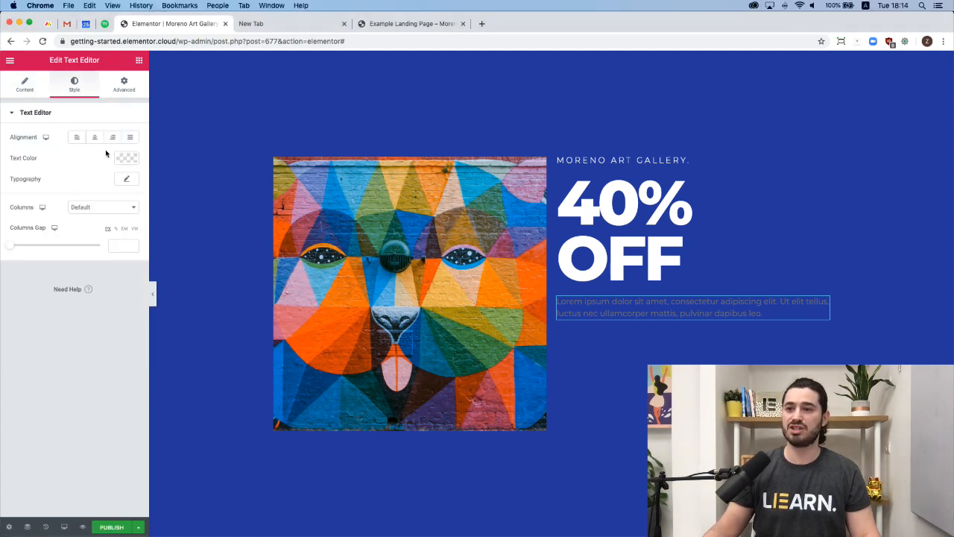
click(125, 159)
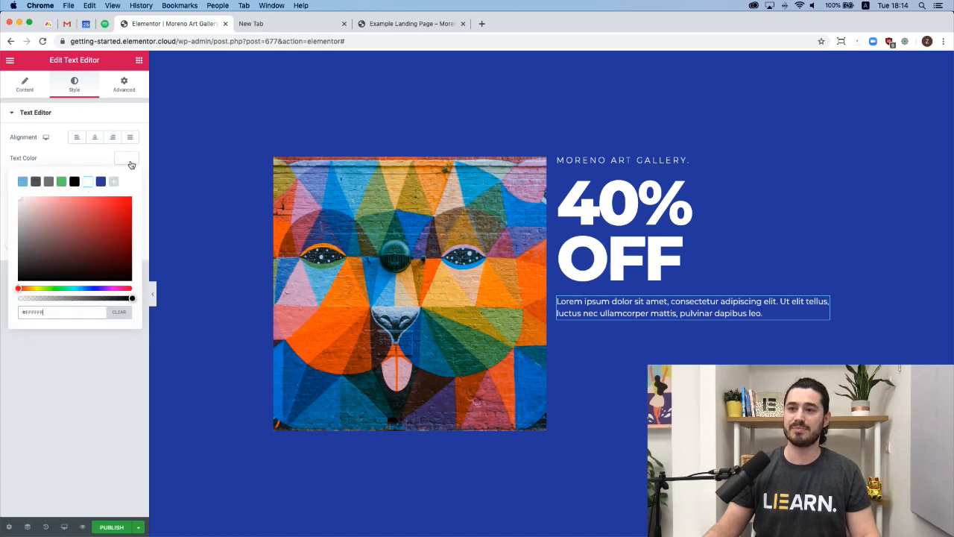
click(129, 162)
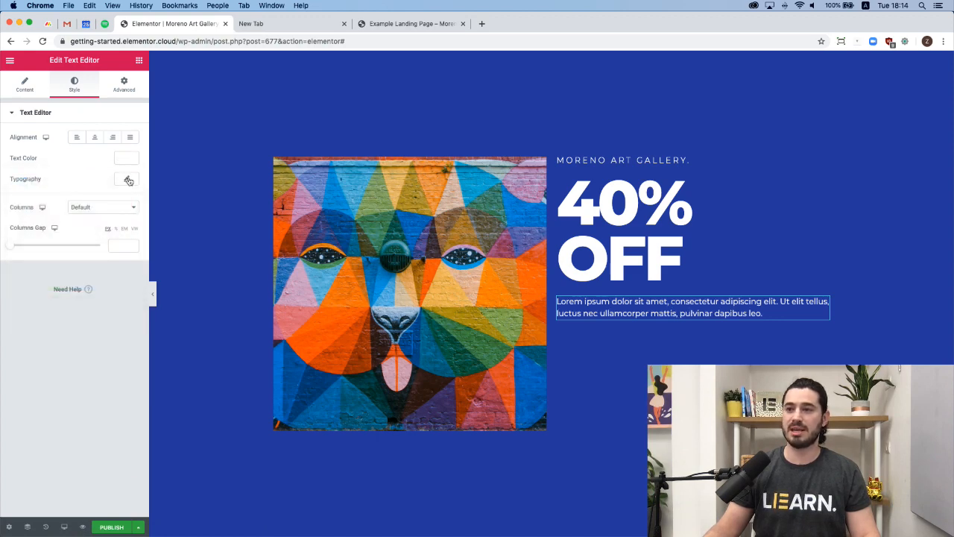
Step: Set the placeholder paragraph's typography transform to Capitalize
click(128, 180)
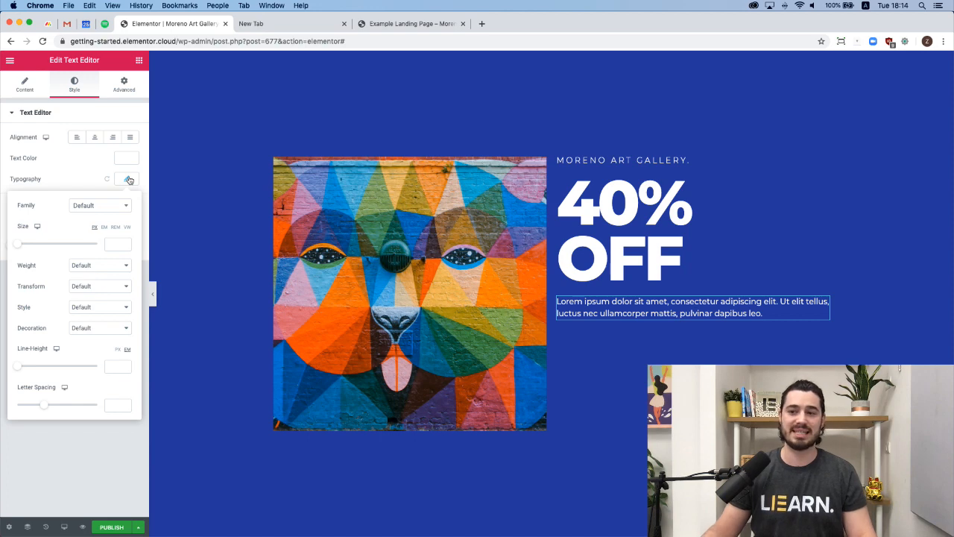
click(108, 289)
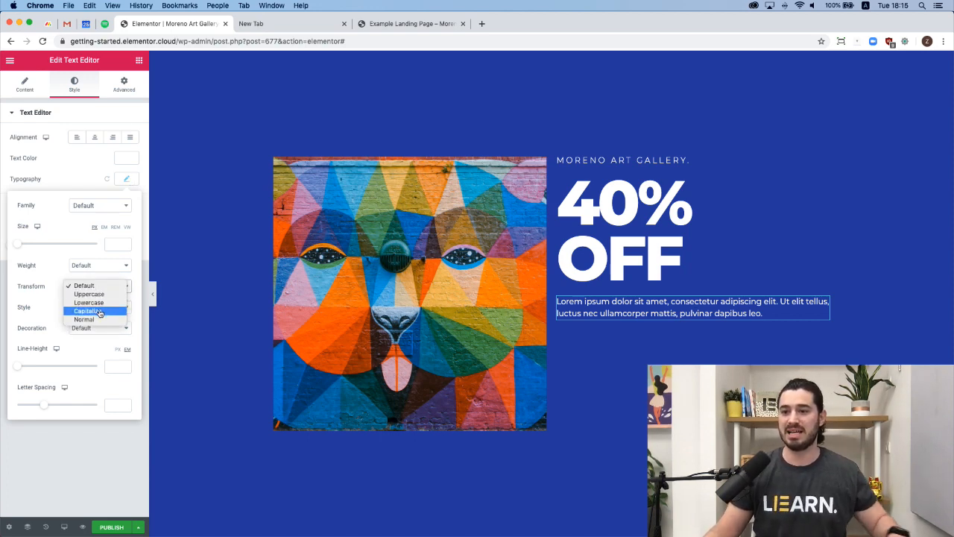
click(100, 311)
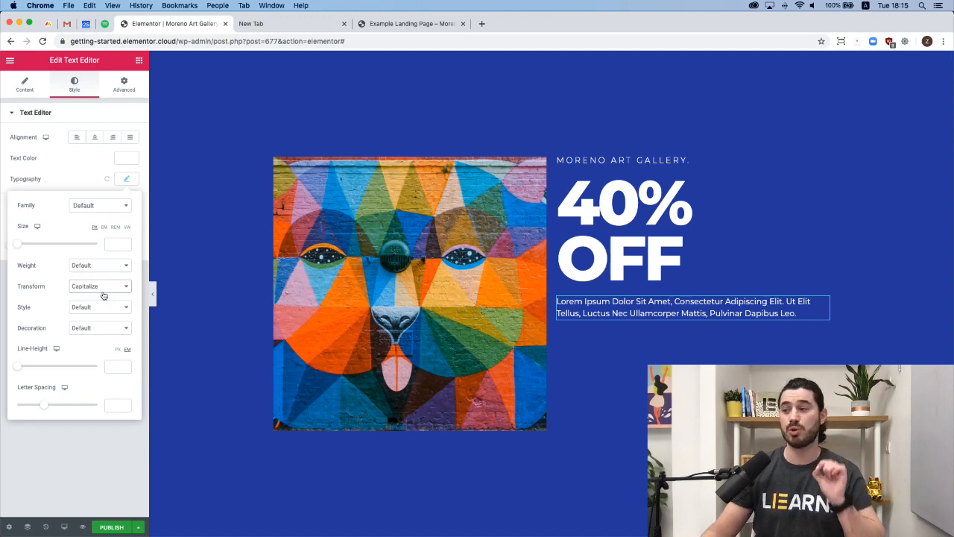
click(127, 181)
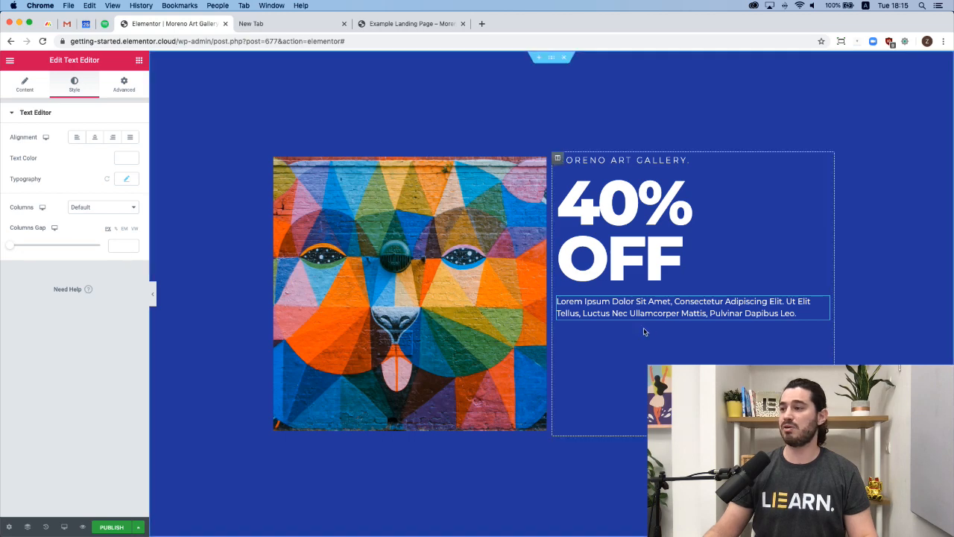
Step: Add a Button widget below the paragraph and set its text to "see the works"
click(139, 60)
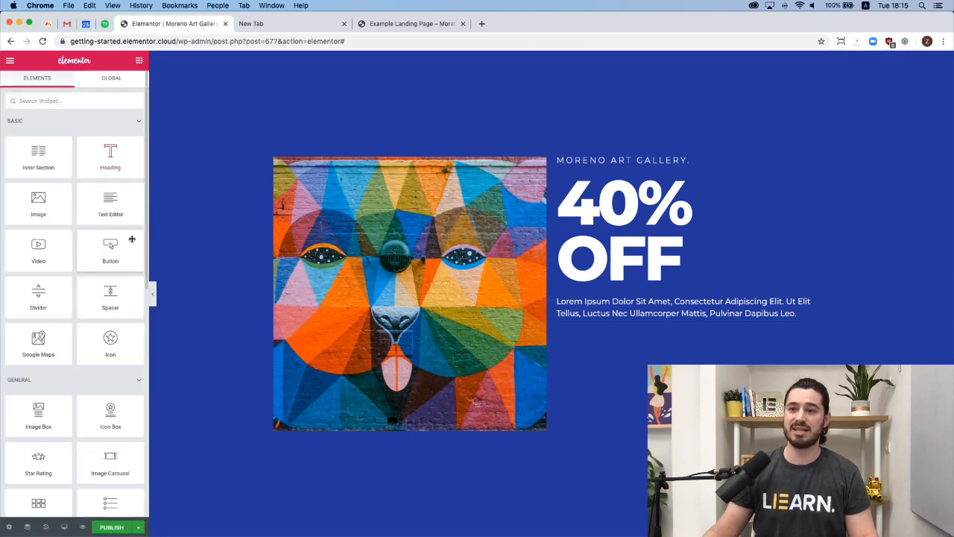
drag(111, 252, 627, 317)
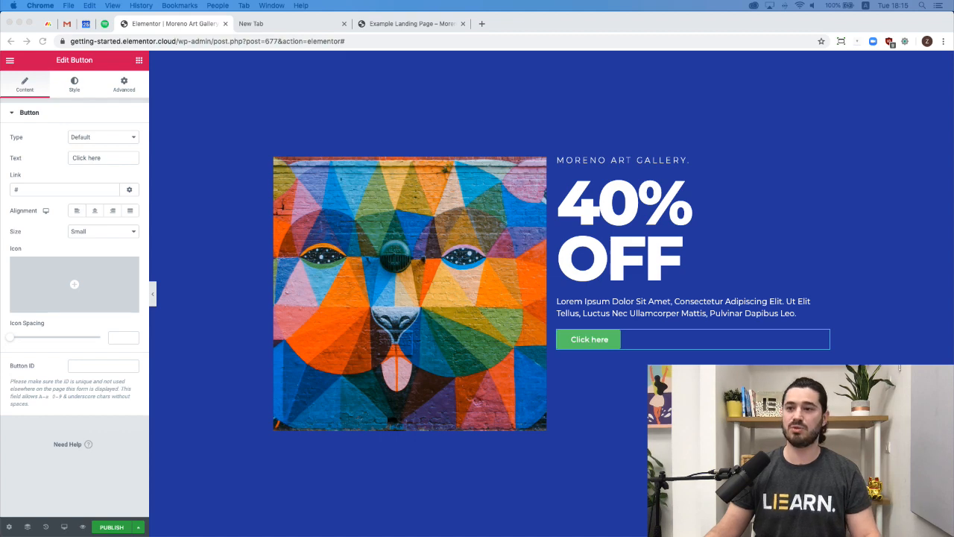
triple_click(107, 162)
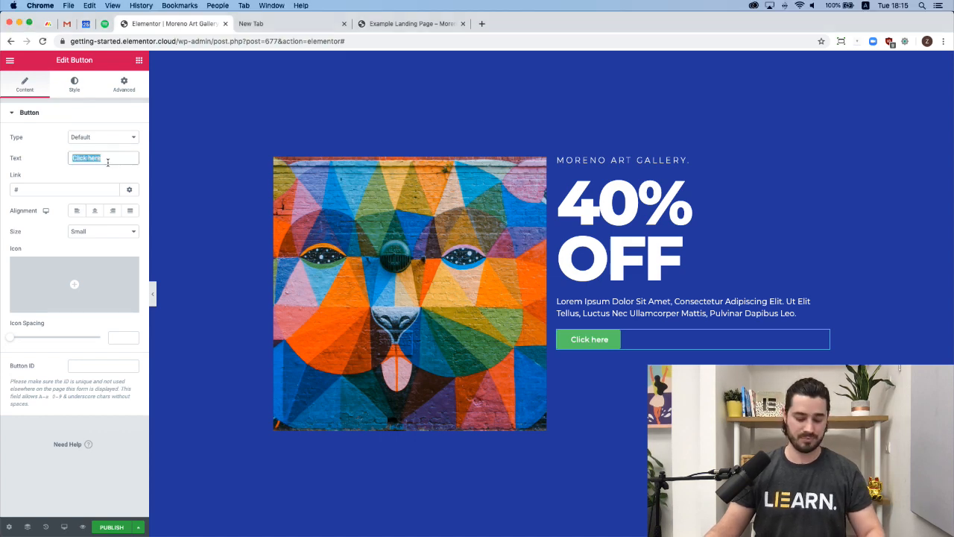
text(see the works)
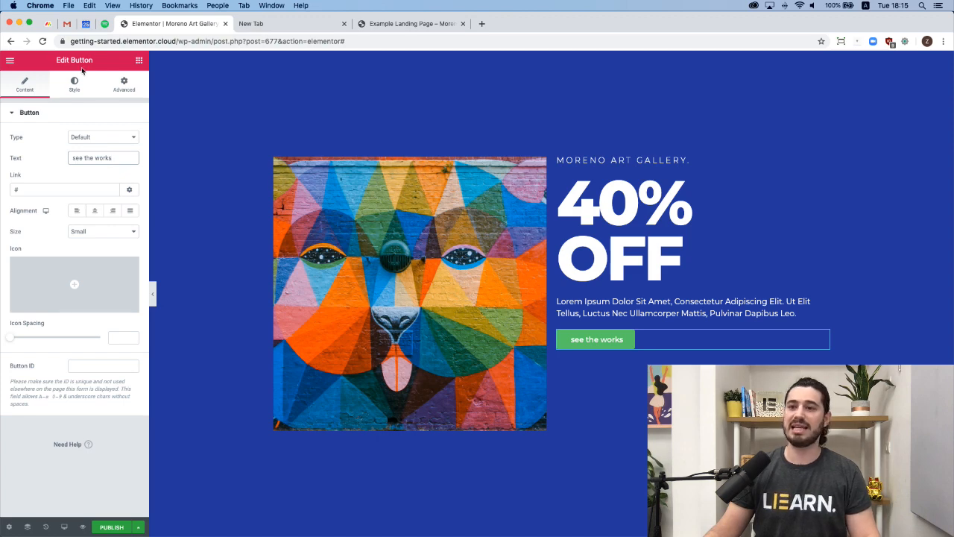
Step: Set the "see the works" button's size to Large
click(49, 192)
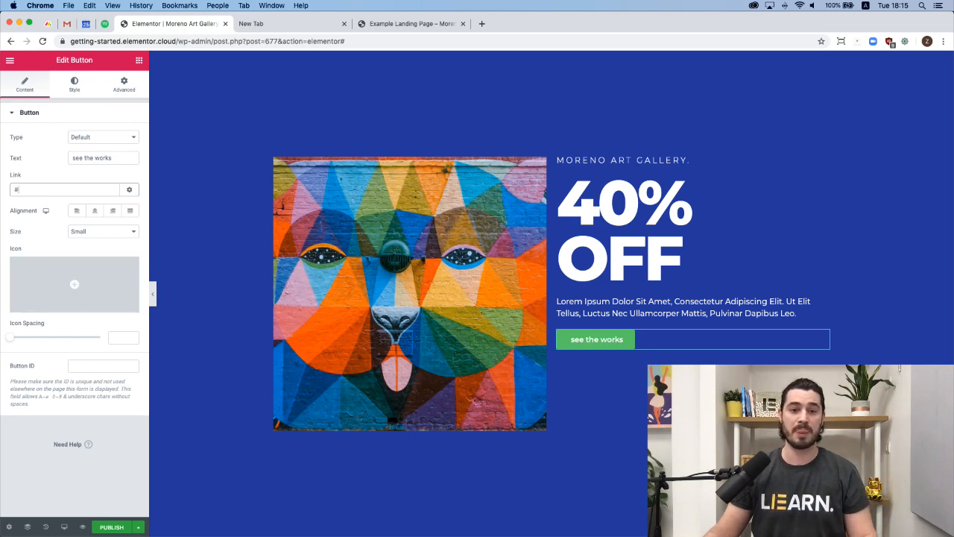
click(119, 231)
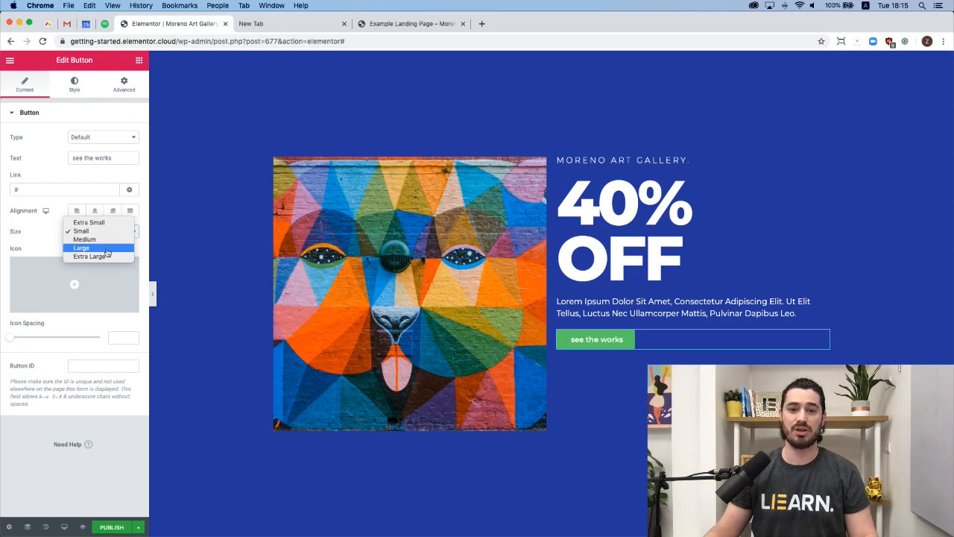
click(107, 251)
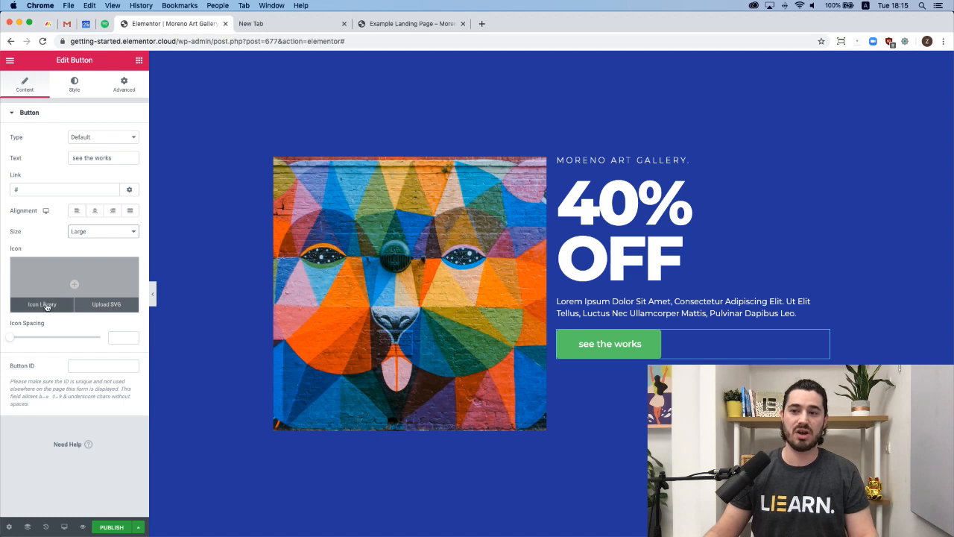
Step: Find the "angle down" icon in the icon library and insert it into the button
click(46, 305)
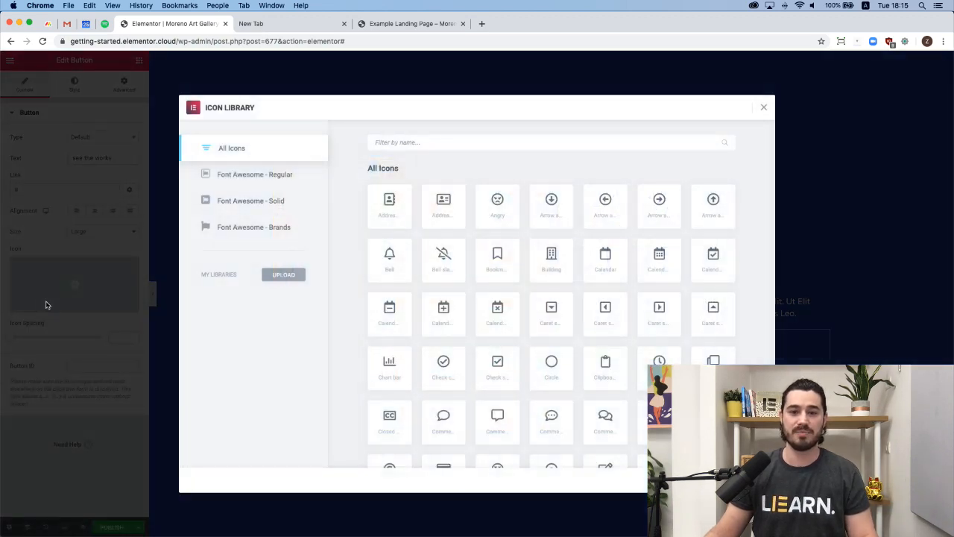
click(450, 147)
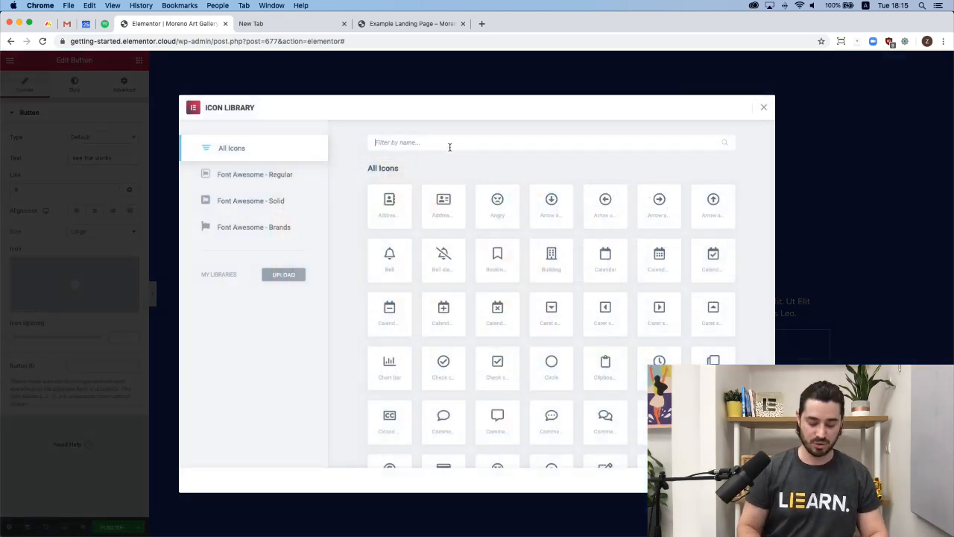
text(angle down)
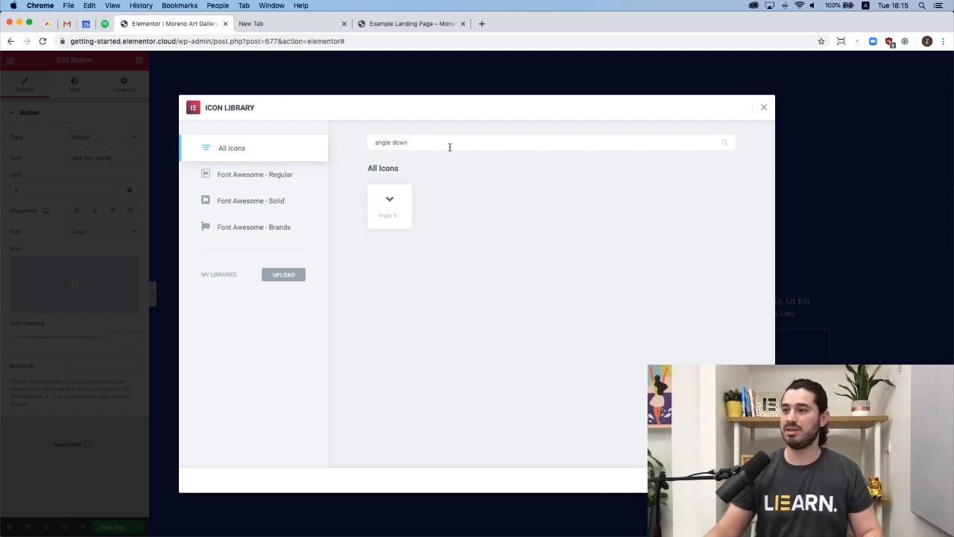
click(392, 203)
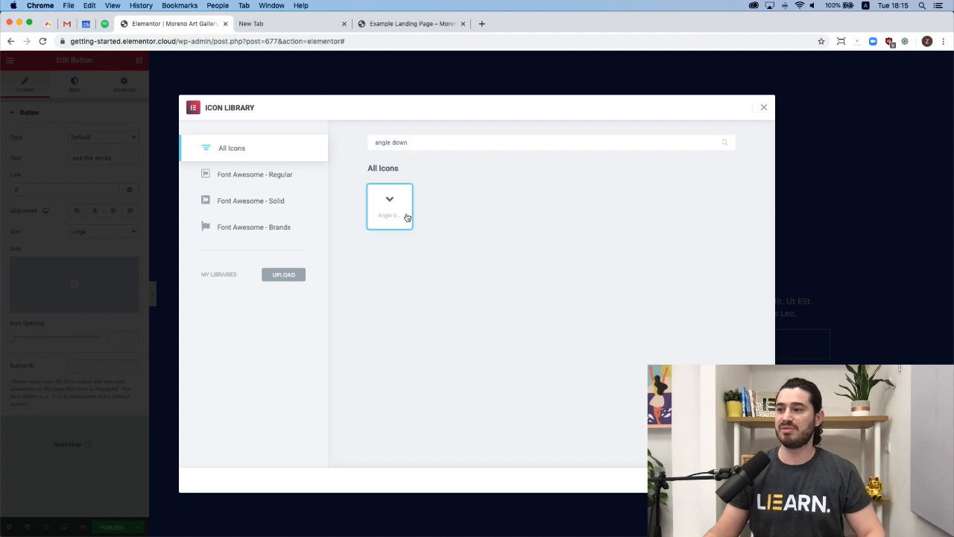
click(743, 480)
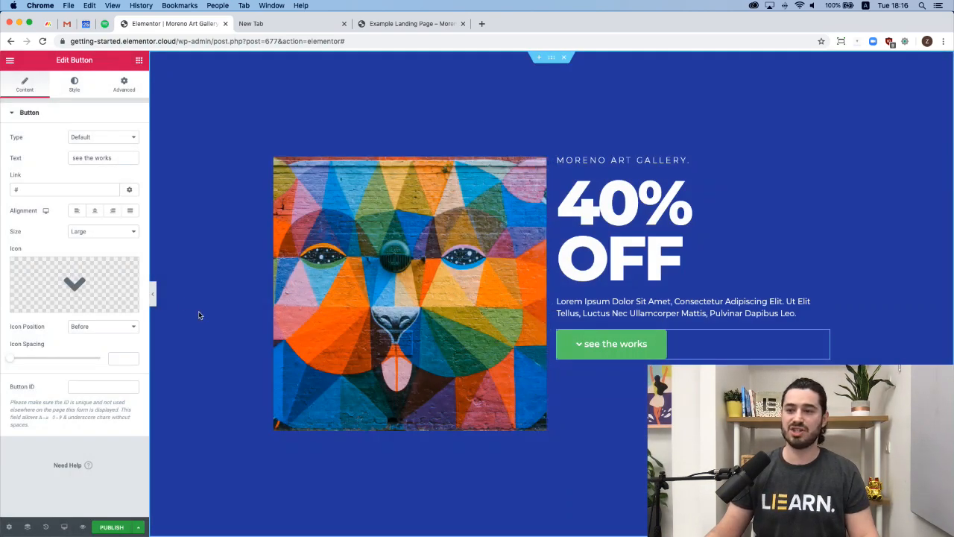
Step: Place the button's icon after the text and set the icon spacing to 15
click(99, 328)
click(99, 334)
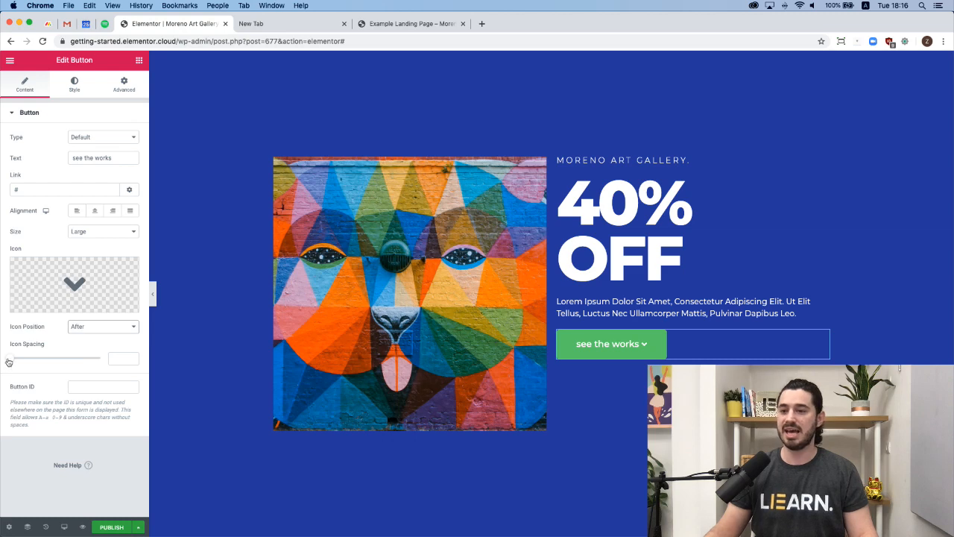
drag(10, 363, 38, 361)
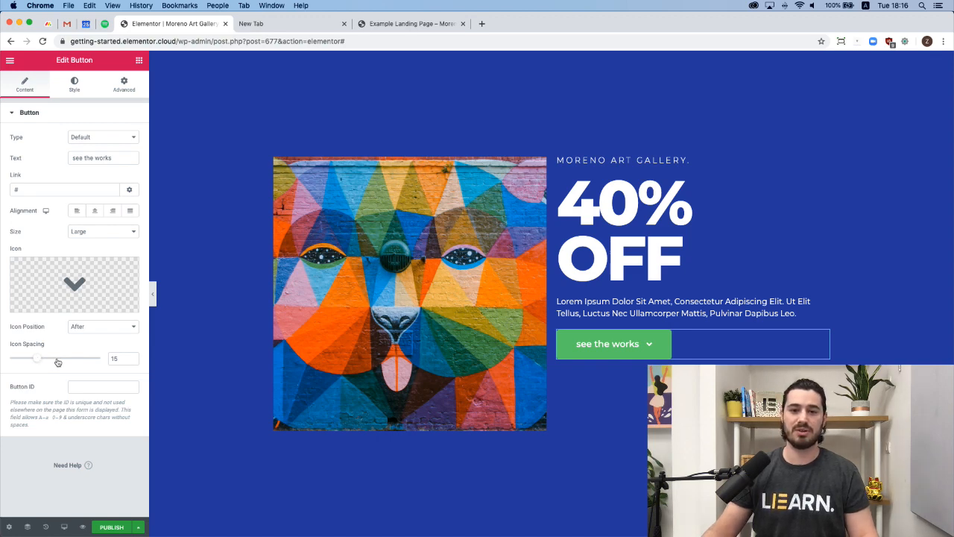
Step: Set the "see the works" button's typography to weight 700 with an Uppercase transform
click(75, 85)
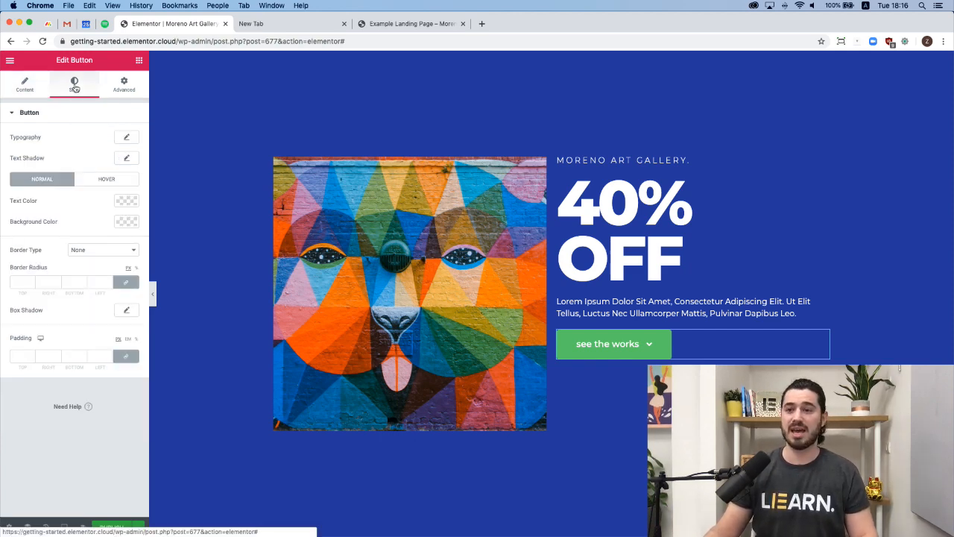
click(127, 138)
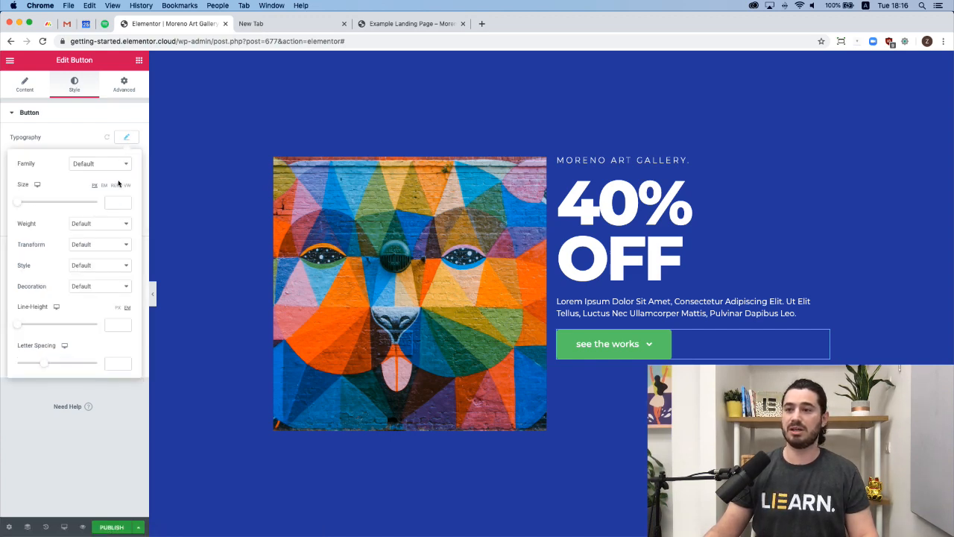
click(102, 224)
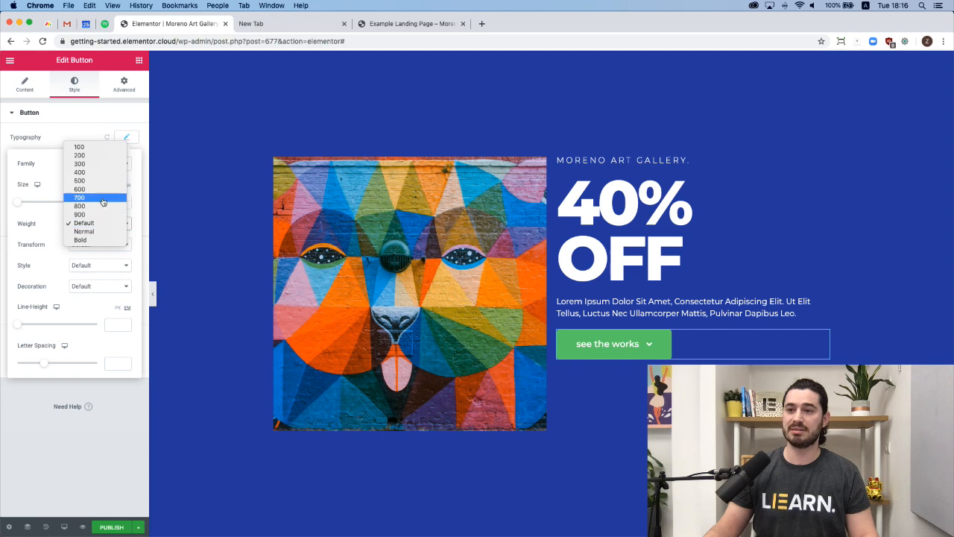
click(102, 199)
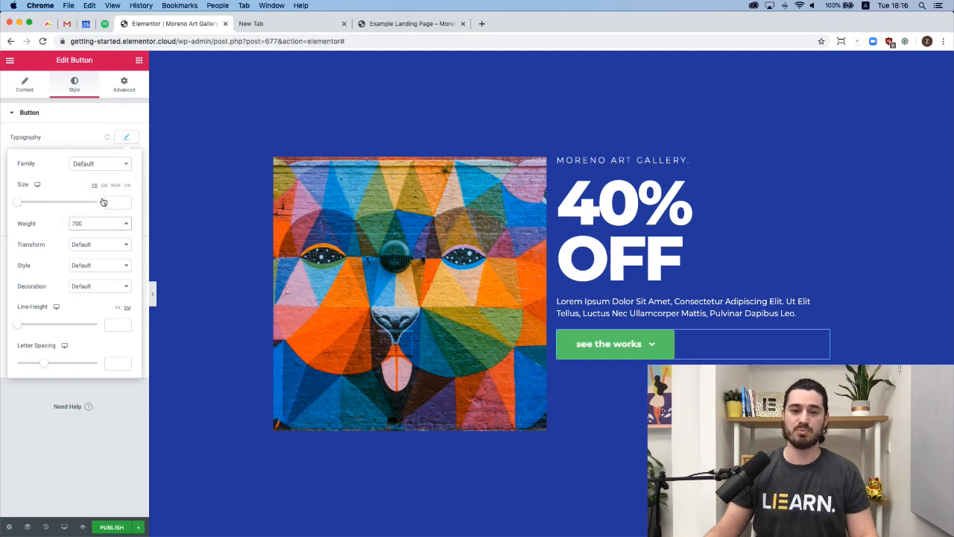
click(95, 245)
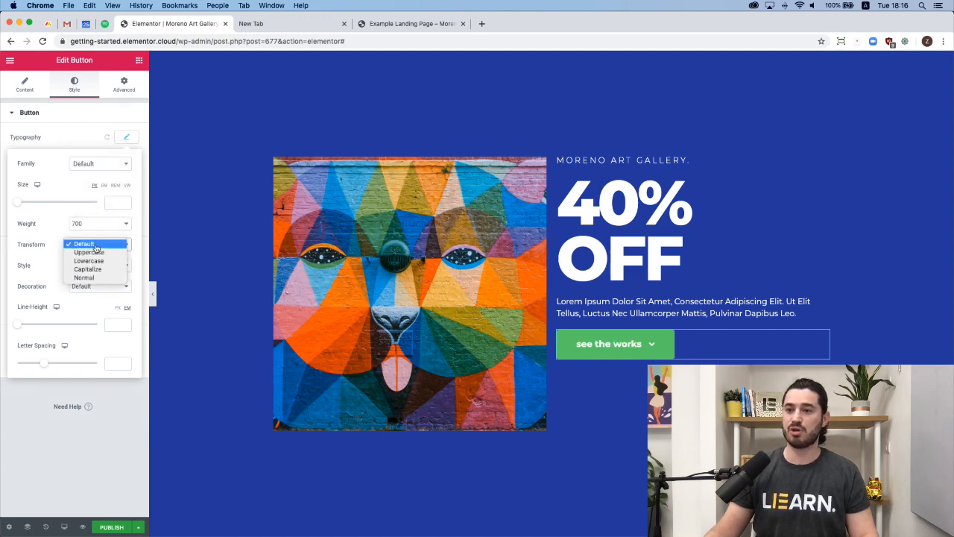
click(104, 254)
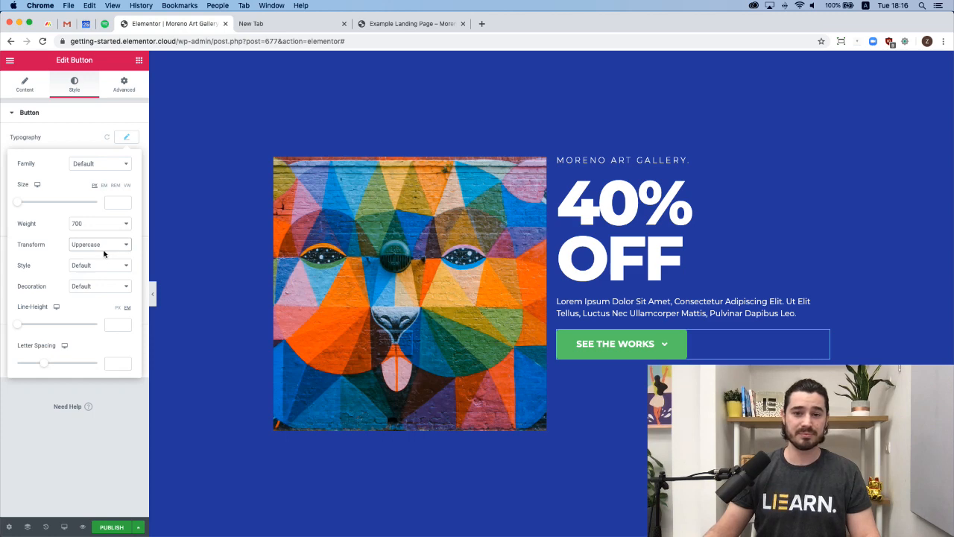
click(130, 141)
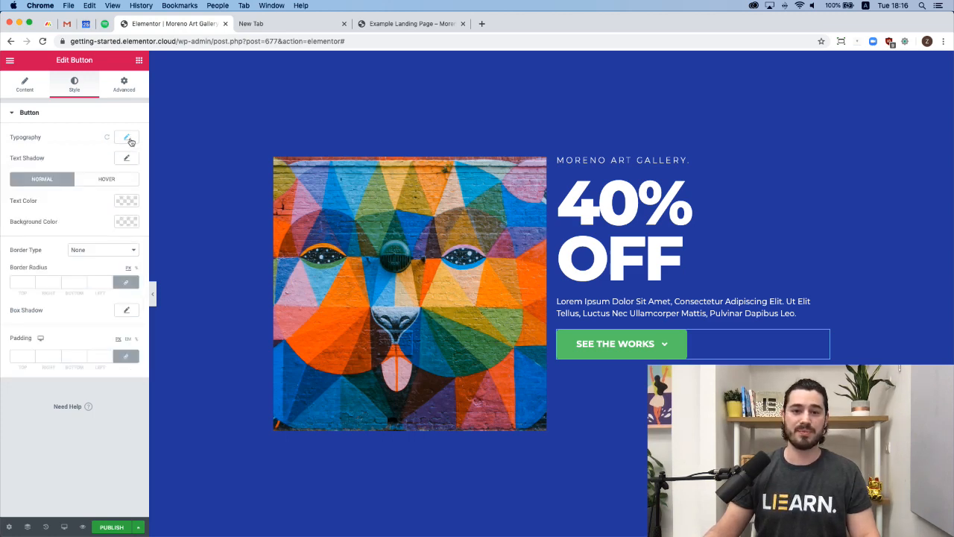
Step: Set the button's background color to #FB5858 and save that color to the palette swatches
click(126, 222)
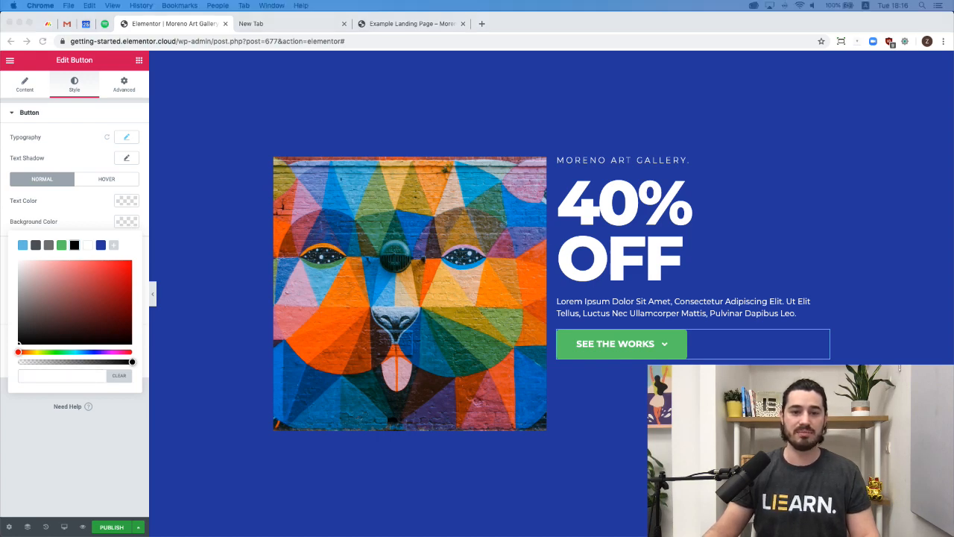
click(37, 376)
text(#FB5858)
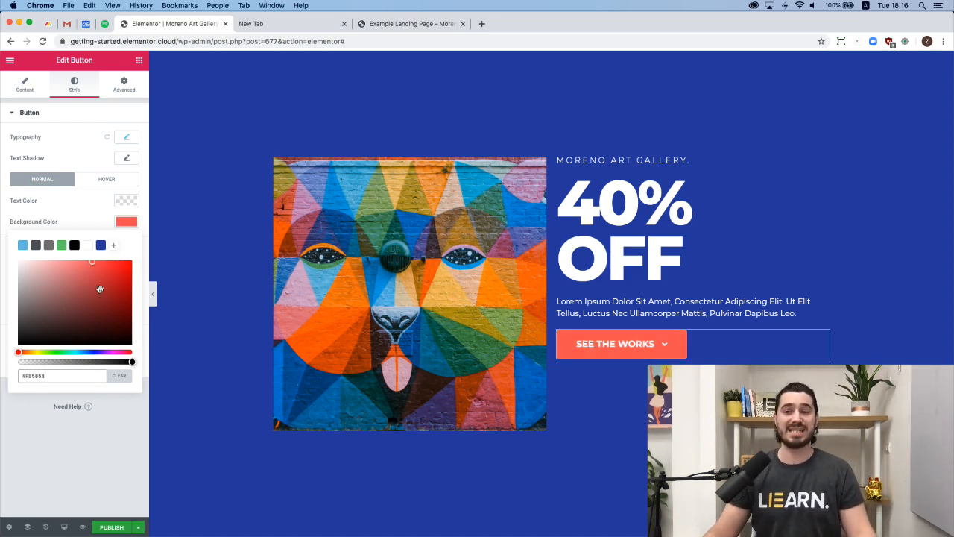
click(116, 246)
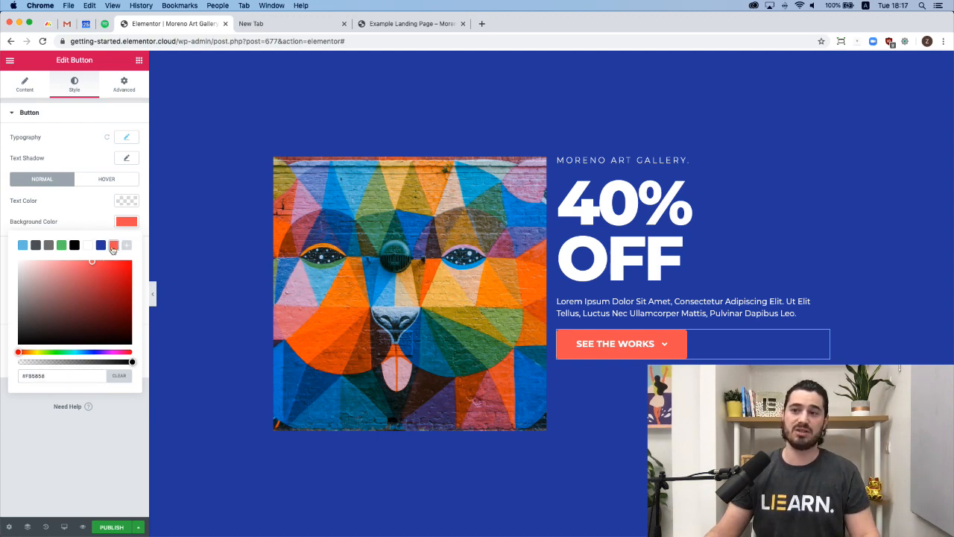
click(131, 226)
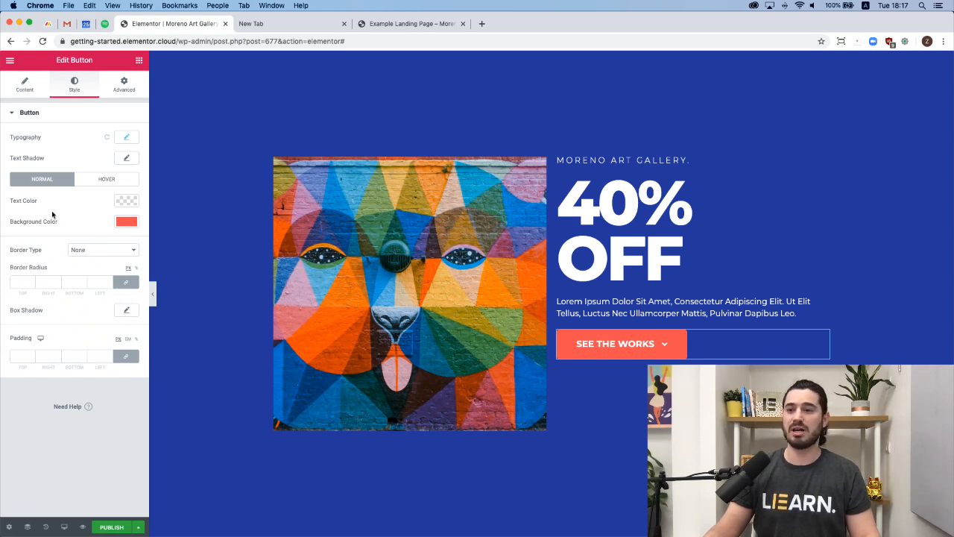
Step: Try rounding all corners of the button with a border radius of 24 px
click(100, 283)
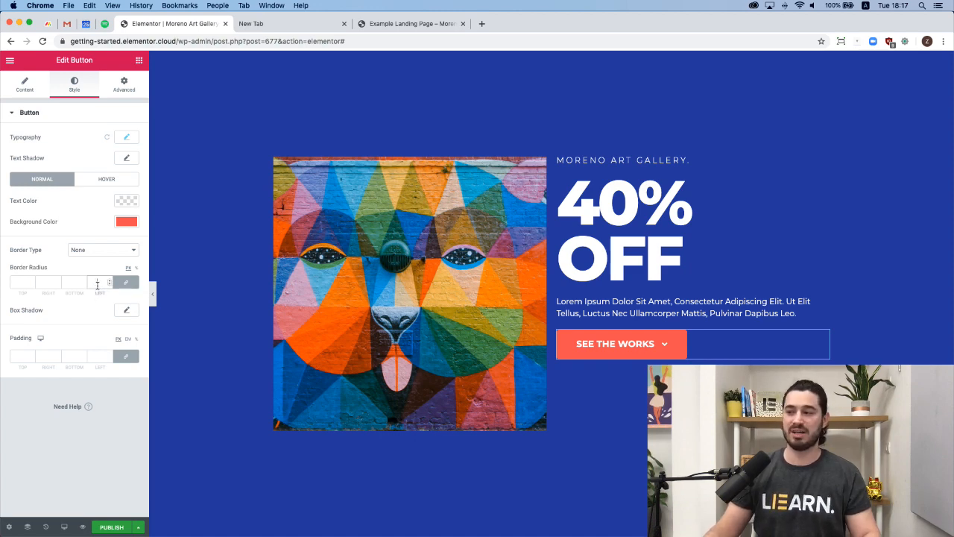
text(10)
key(Up)
key(Up)
key(Up)
key(Up)
key(Up)
key(Up)
key(Up)
key(Up)
key(Up)
key(Up)
key(Up)
key(Up)
key(Up)
key(Up)
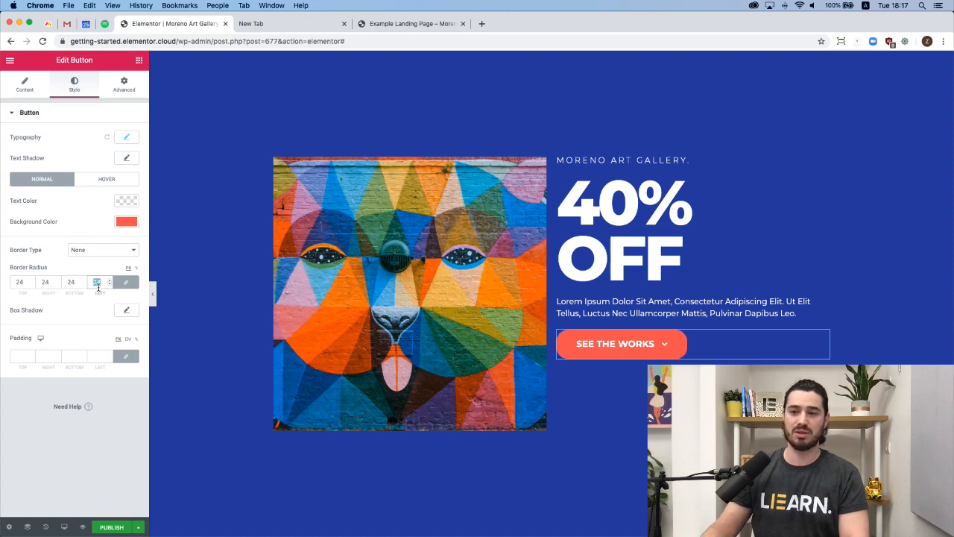
Step: Set the button's border radius to 0 on all corners and its hover animation to Sink
text(0)
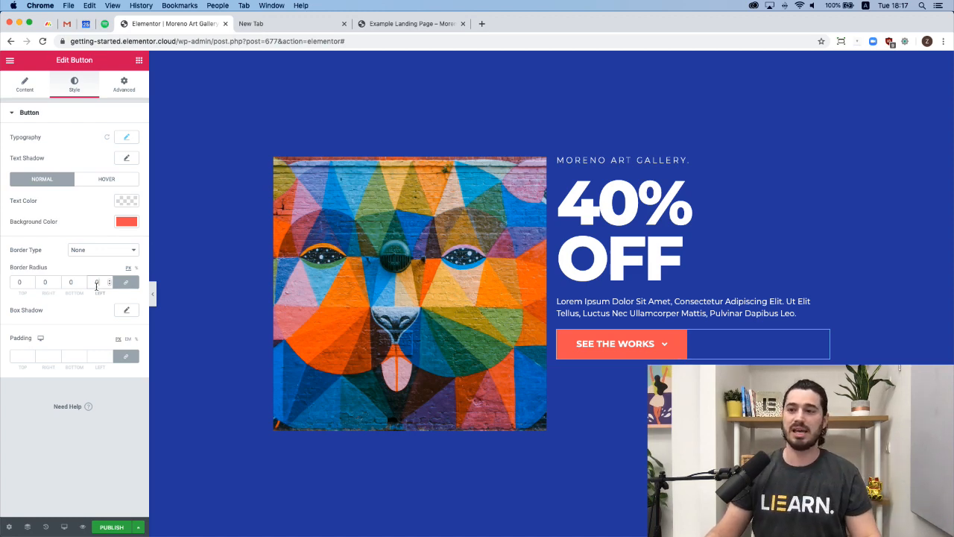
click(109, 183)
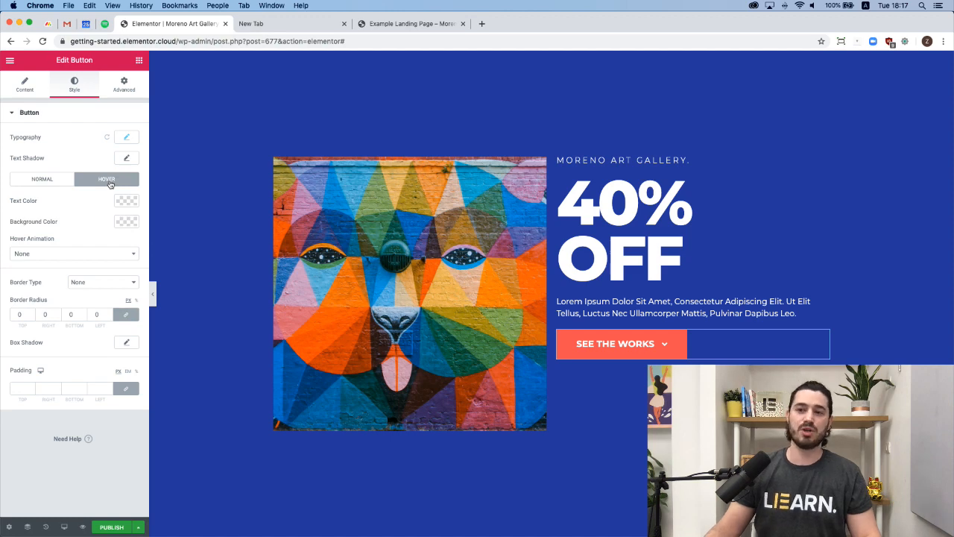
click(71, 258)
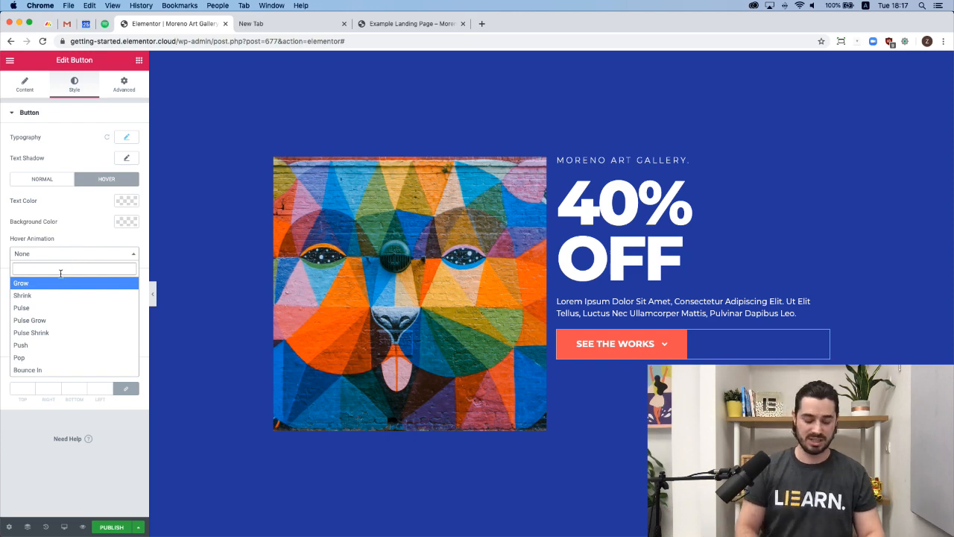
text(sink)
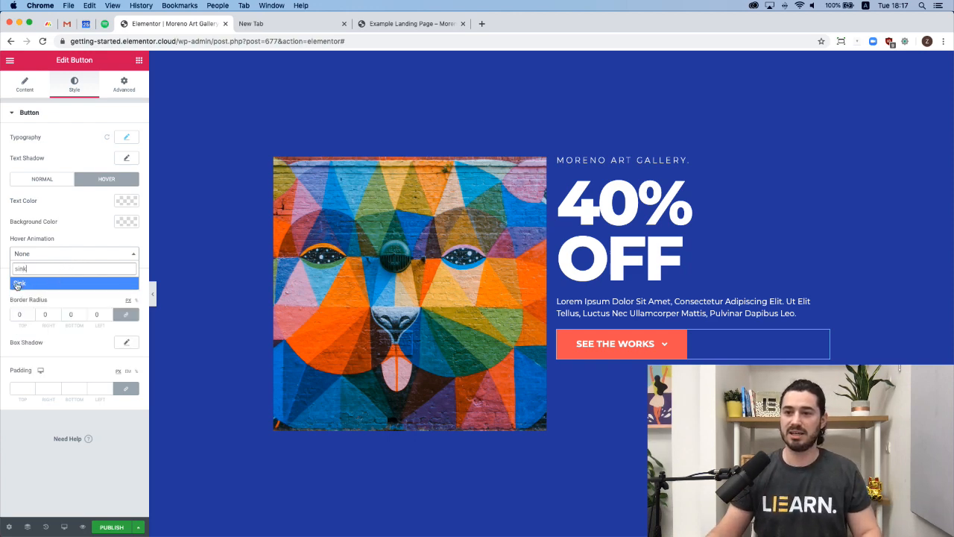
click(17, 285)
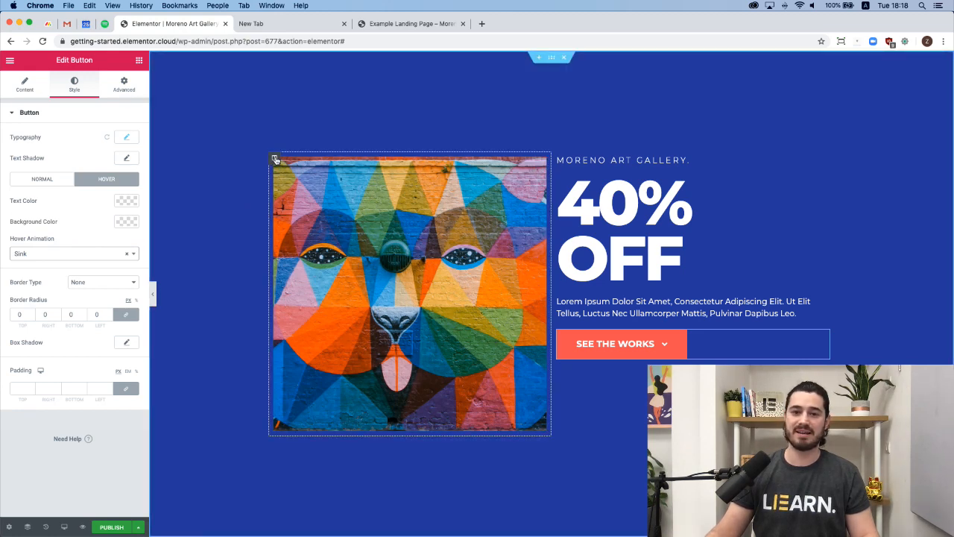
Step: Set the vertical alignment of the column containing the image to Middle
click(275, 160)
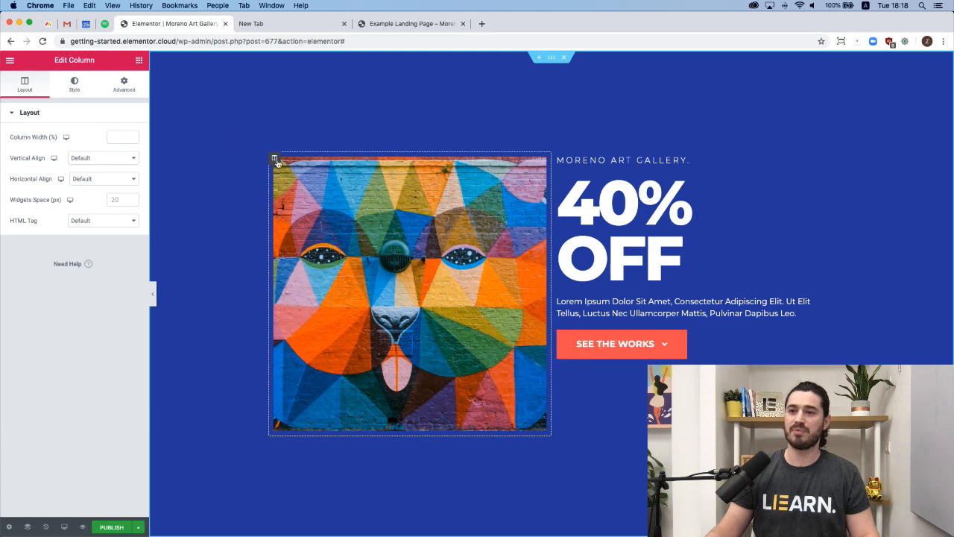
click(88, 161)
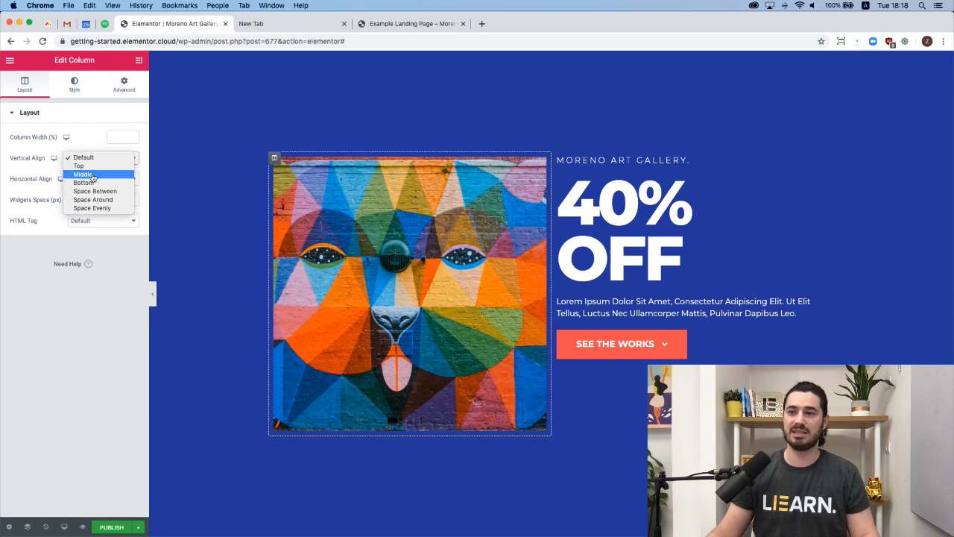
click(92, 176)
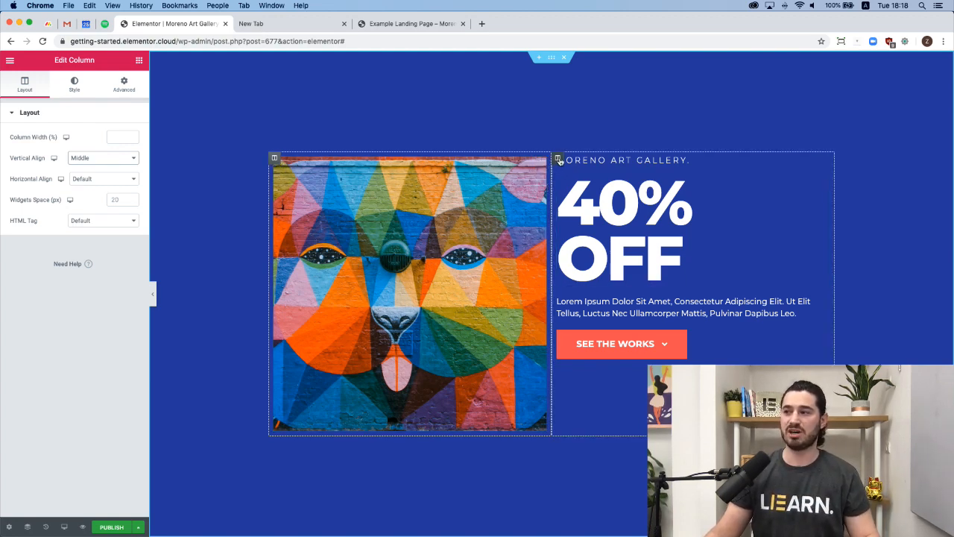
Step: Set the padding of the column containing the headings and button to 100 px on all sides
click(558, 161)
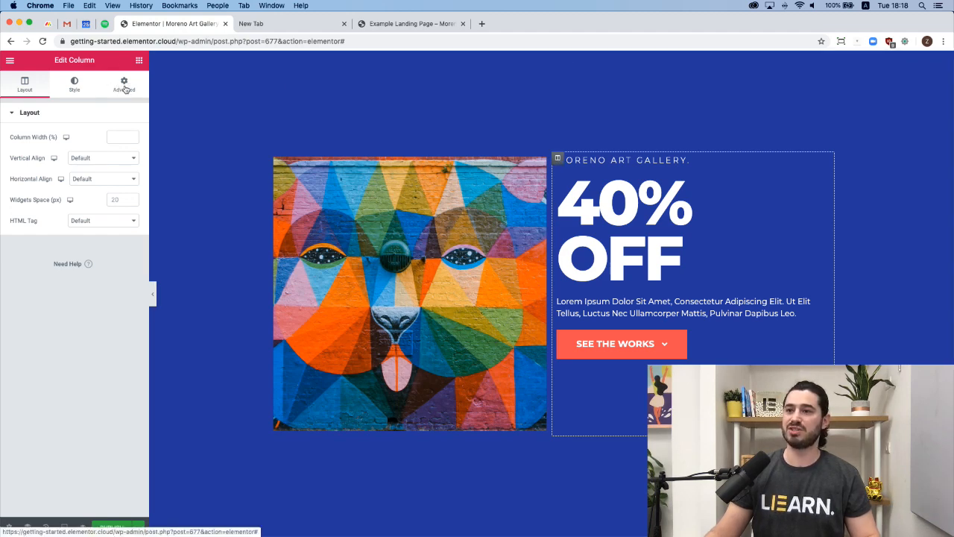
click(125, 88)
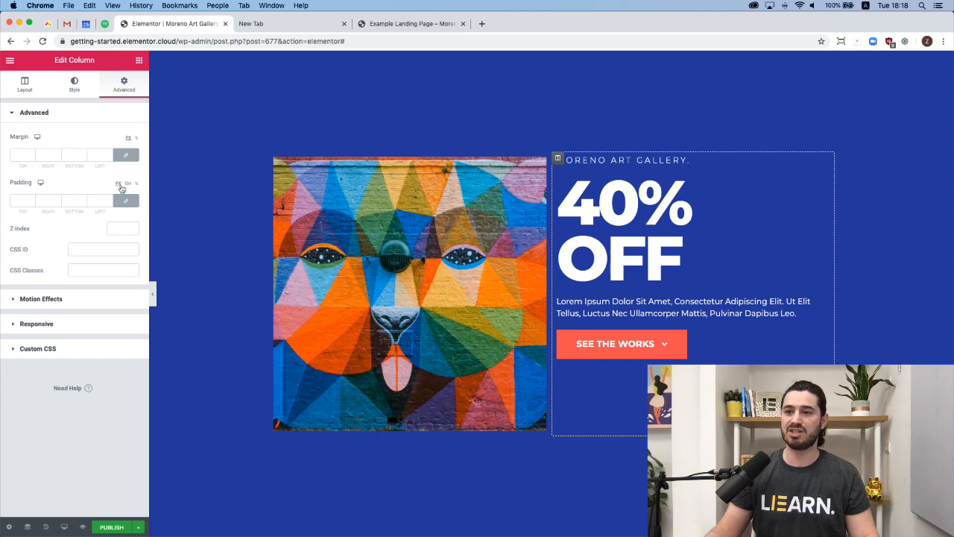
click(97, 206)
text(100)
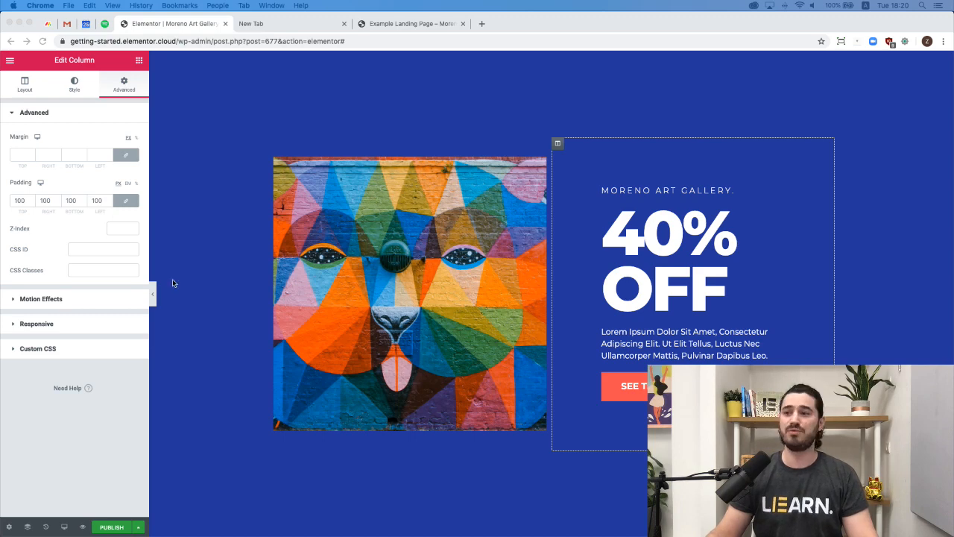
Step: Examine the winter collection section in the example landing page, including its image carousel and lightbox, and return to the editor
click(407, 23)
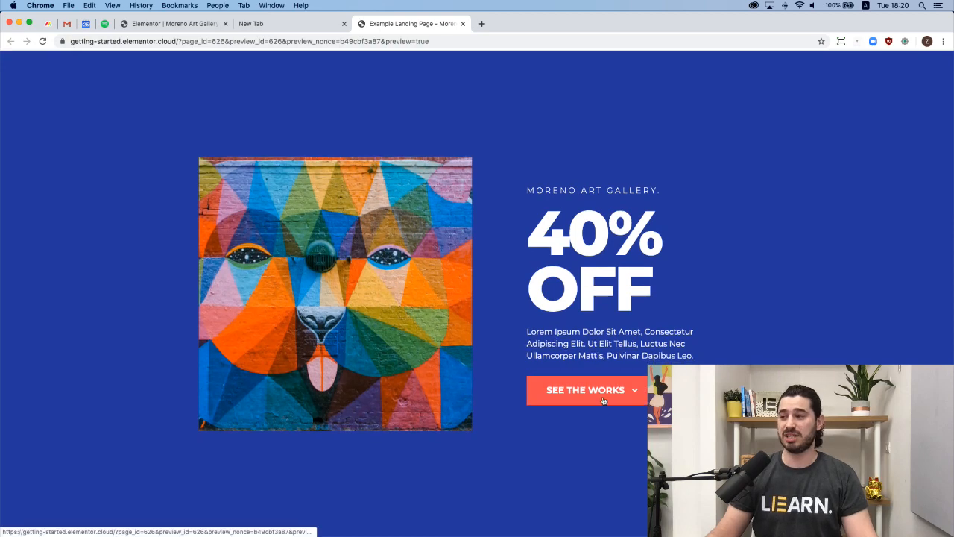
click(605, 400)
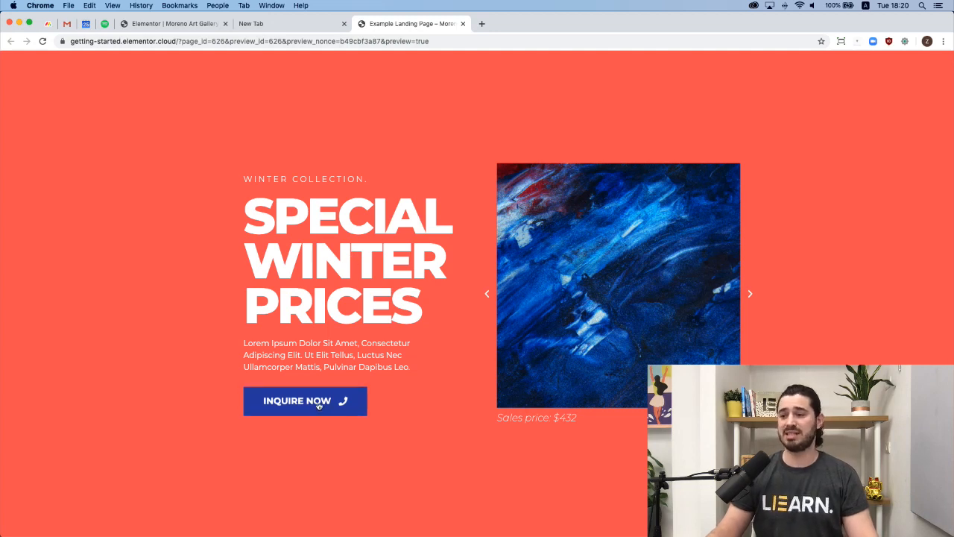
click(489, 296)
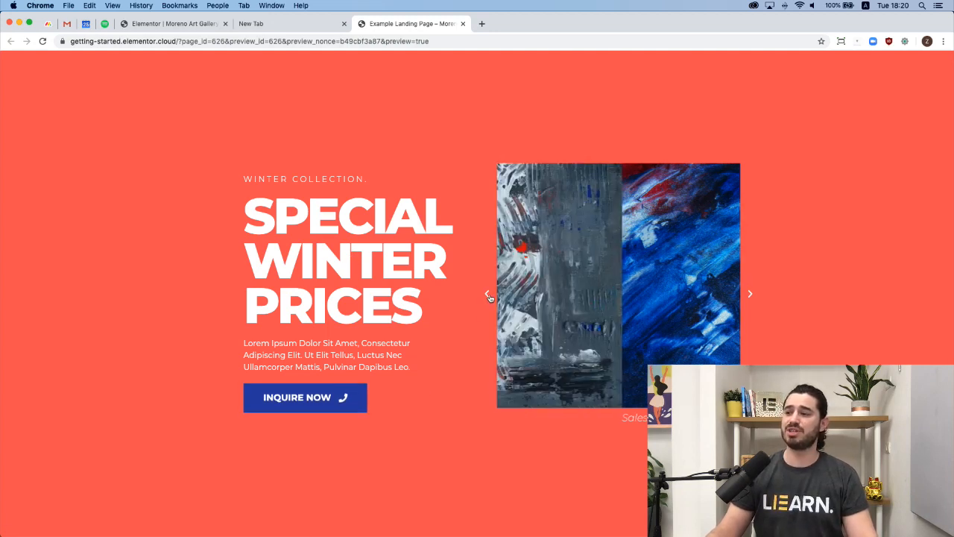
click(751, 295)
click(749, 295)
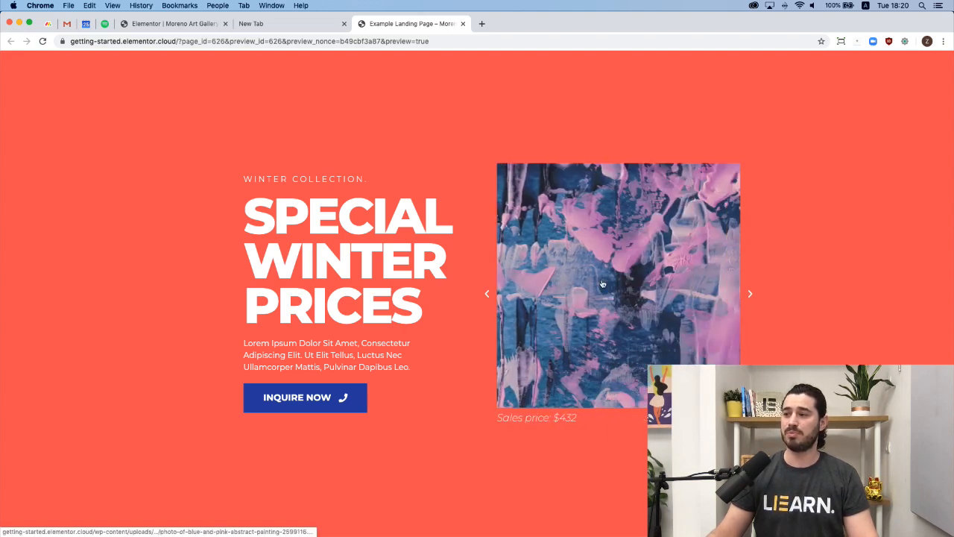
click(605, 285)
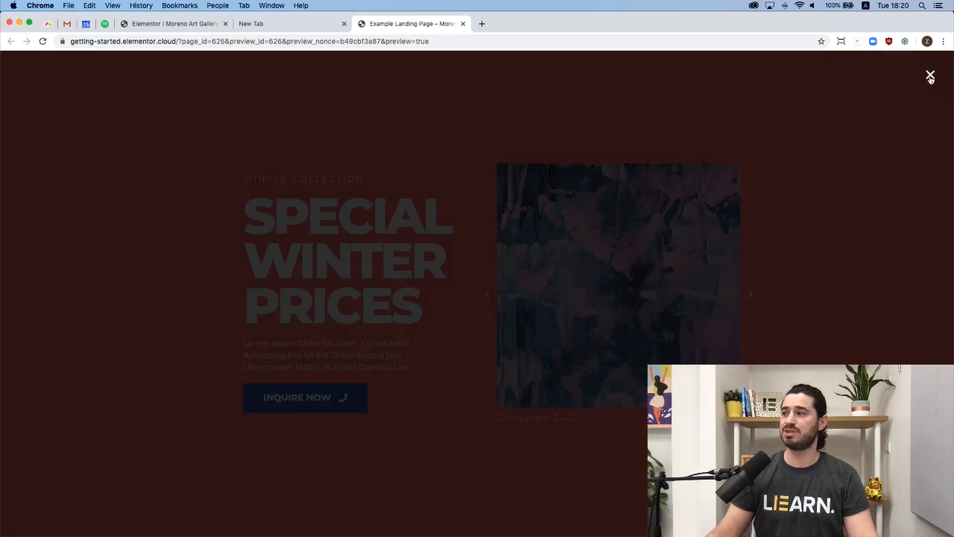
click(930, 76)
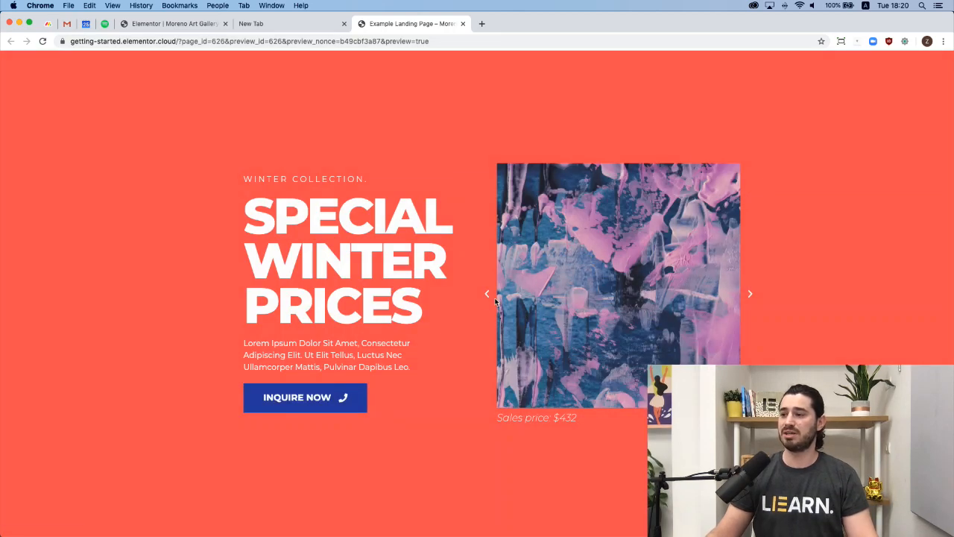
click(179, 24)
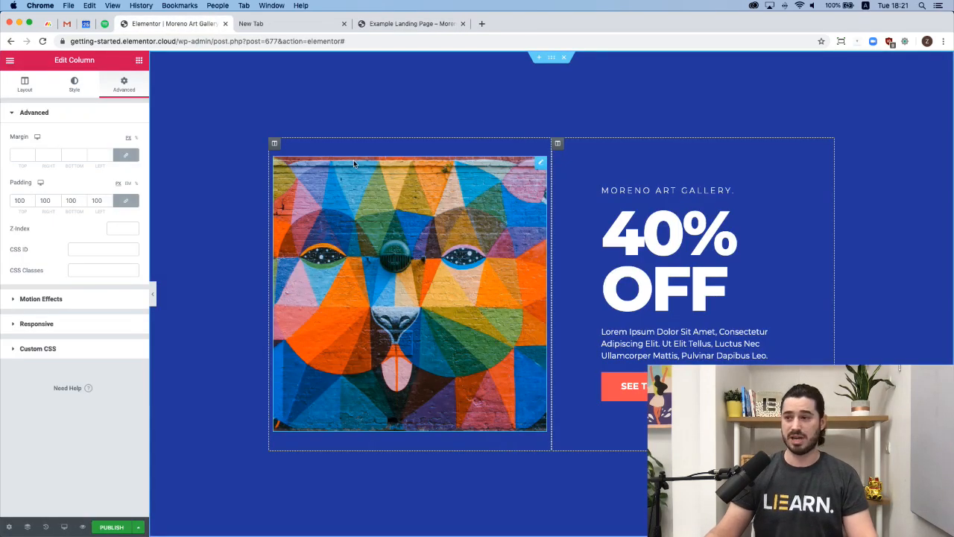
scroll(459, 254, down, 4)
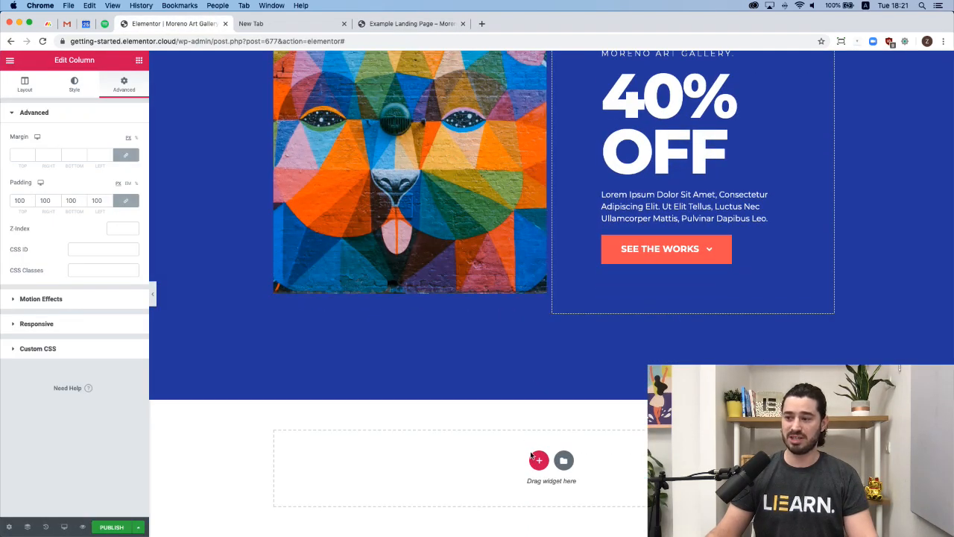
click(539, 461)
scroll(479, 372, down, 1)
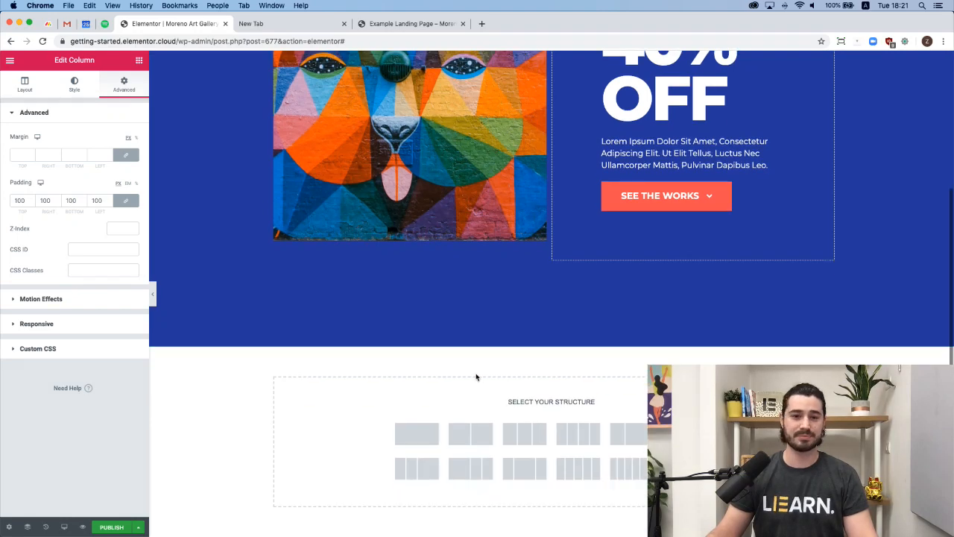
scroll(472, 372, up, 5)
scroll(647, 434, down, 5)
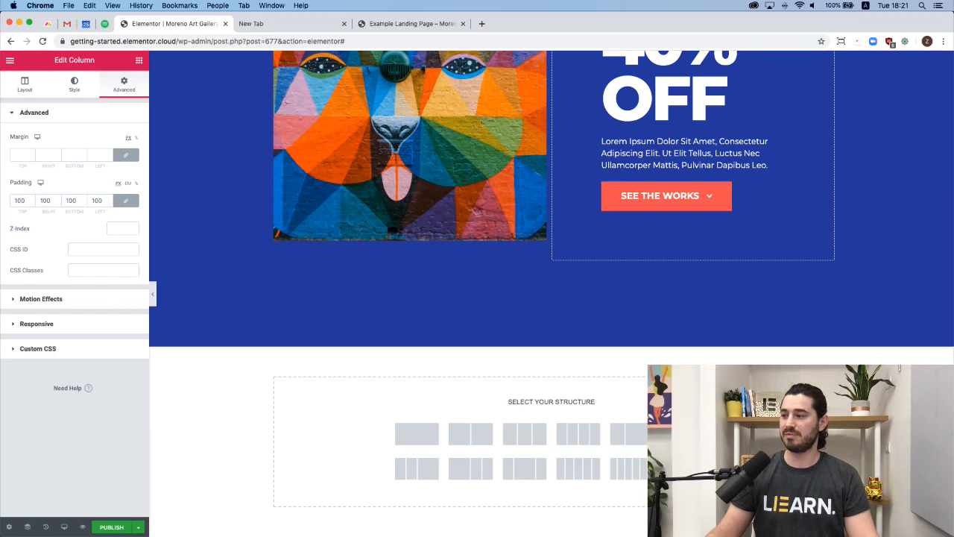
click(818, 388)
scroll(501, 328, up, 4)
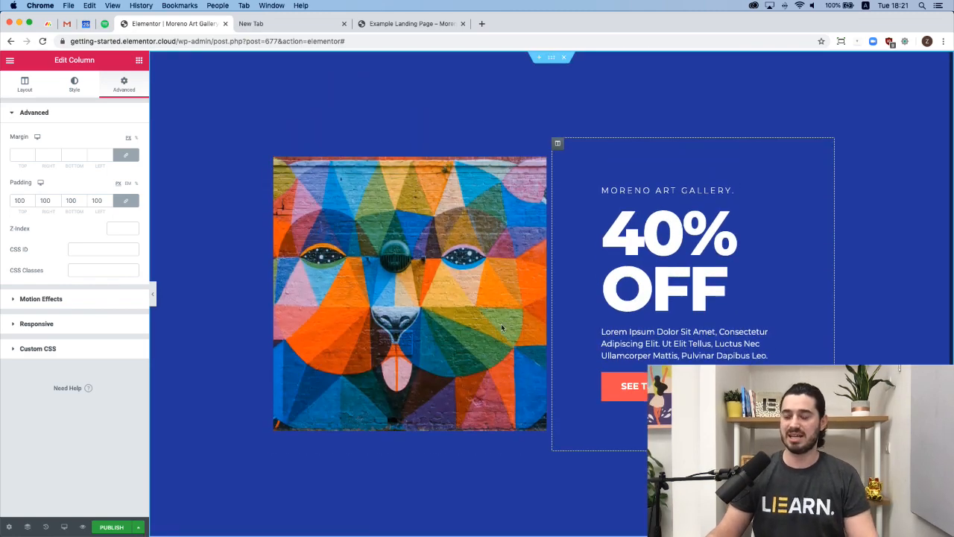
Step: Duplicate the blue hero section and move the copy's text column in front of its image column
right_click(552, 62)
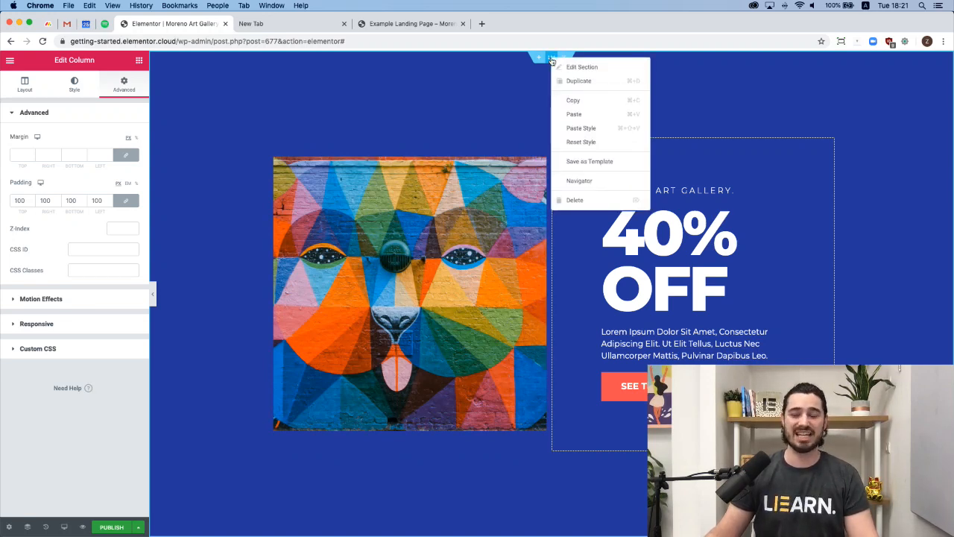
click(587, 82)
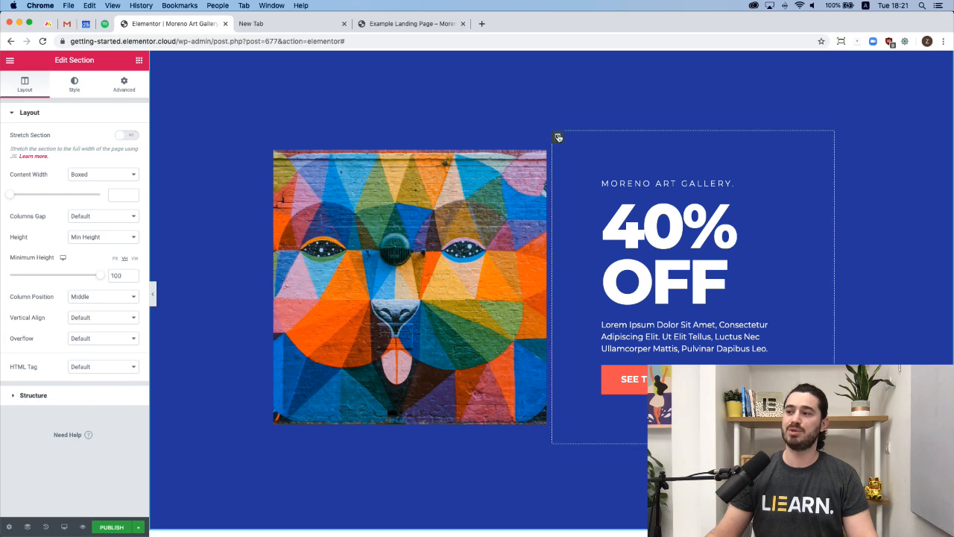
drag(558, 139, 406, 145)
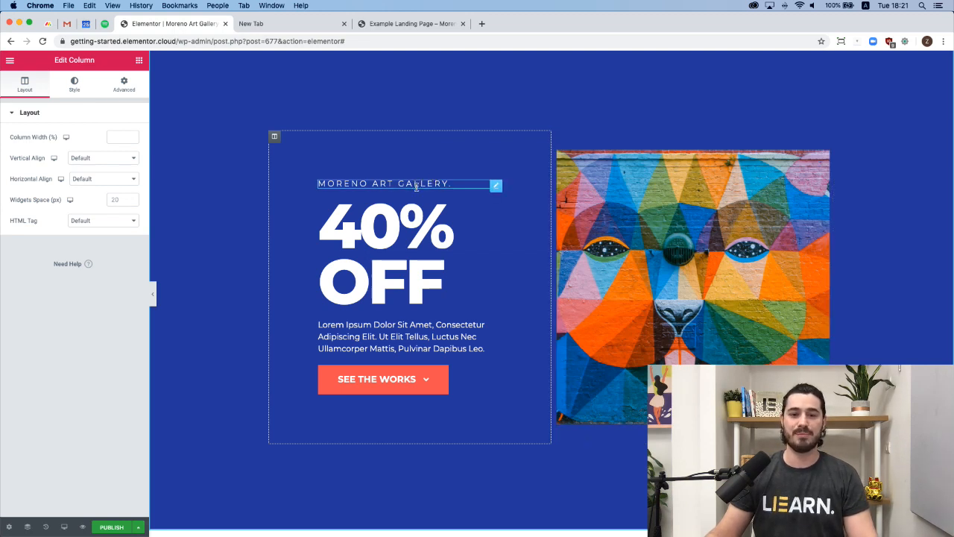
Step: Set the duplicated section's background color to the saved coral red
scroll(575, 76, up, 2)
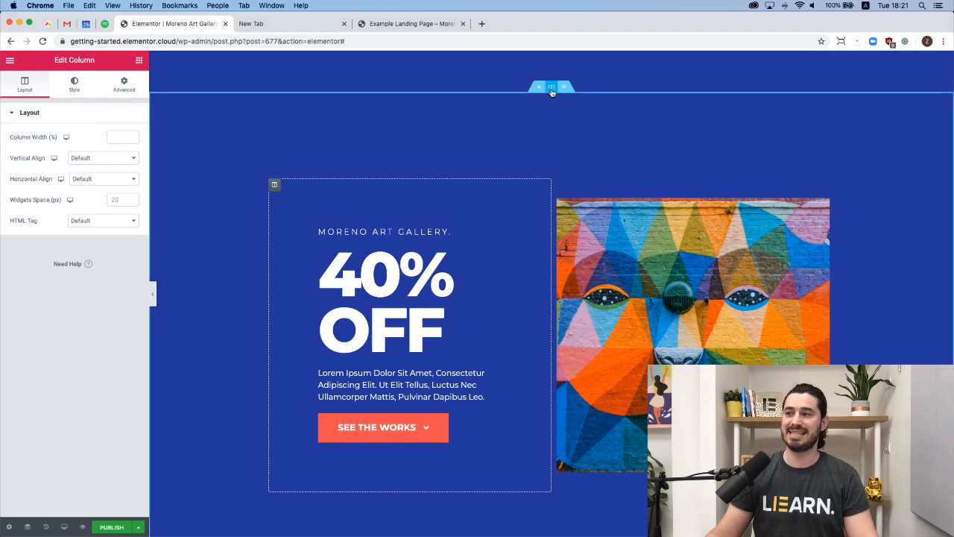
click(551, 86)
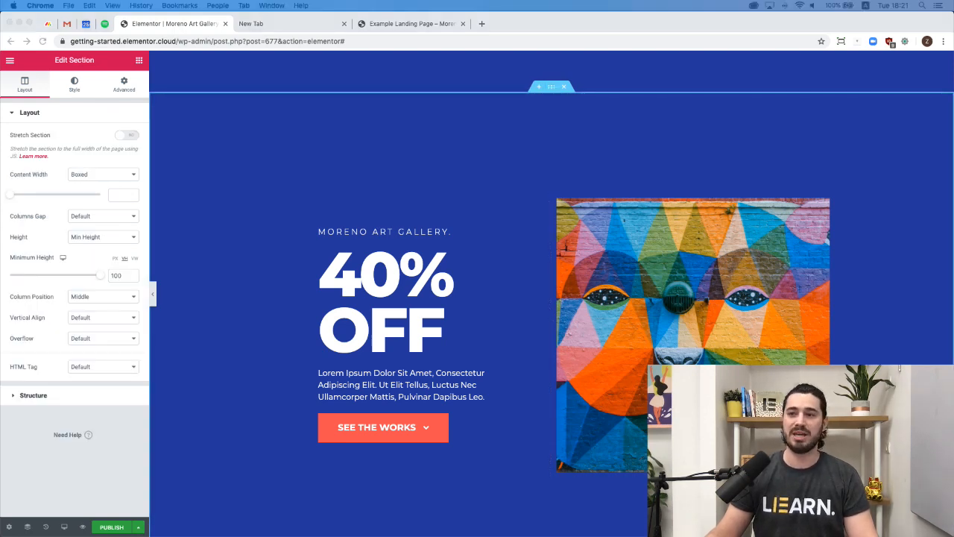
click(76, 85)
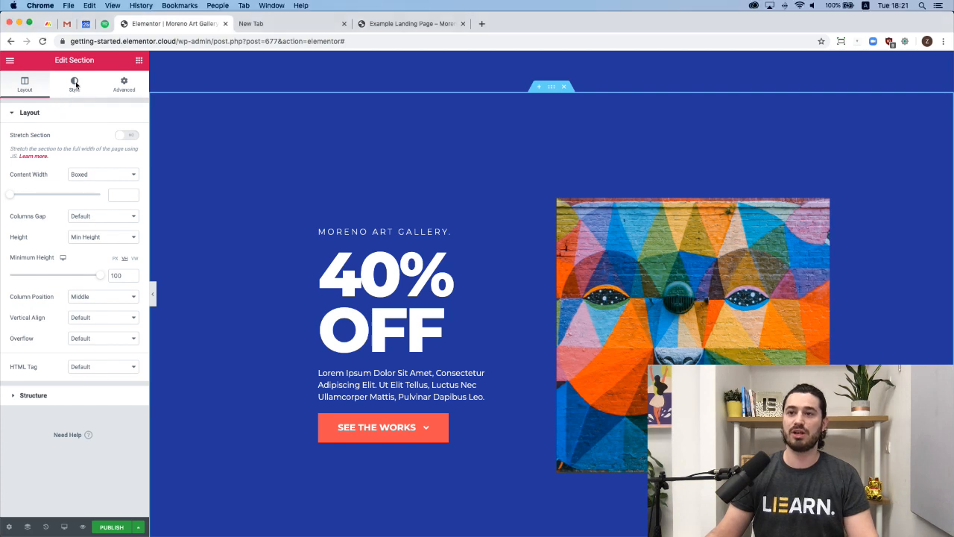
click(75, 84)
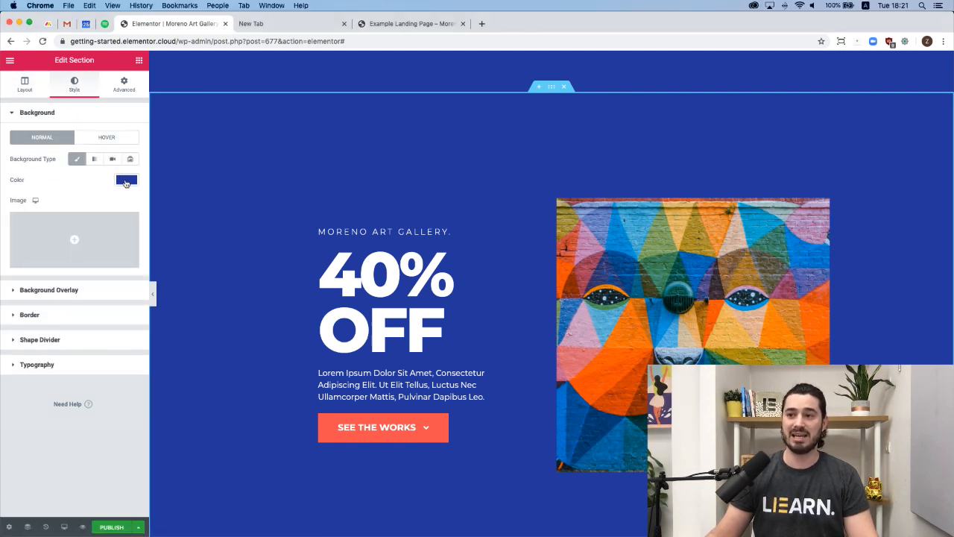
click(126, 183)
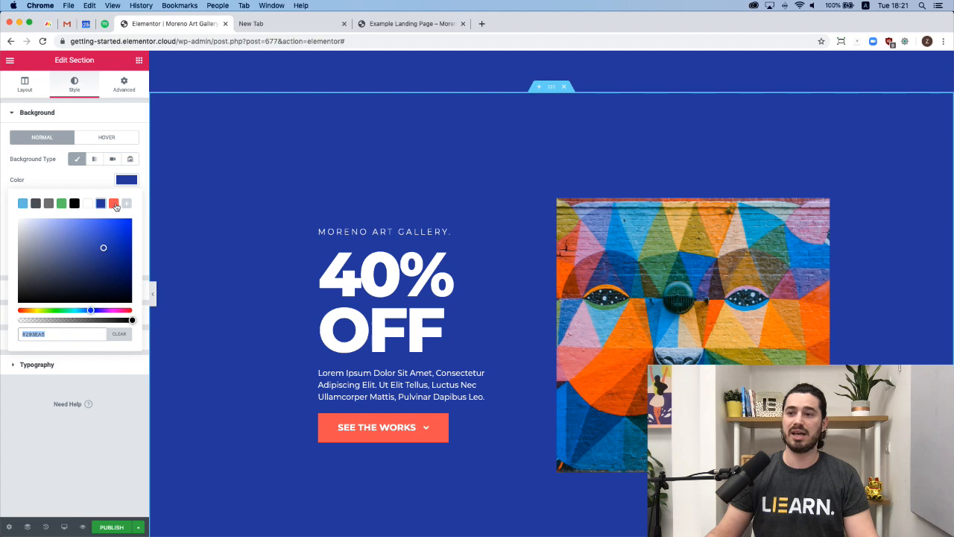
click(114, 204)
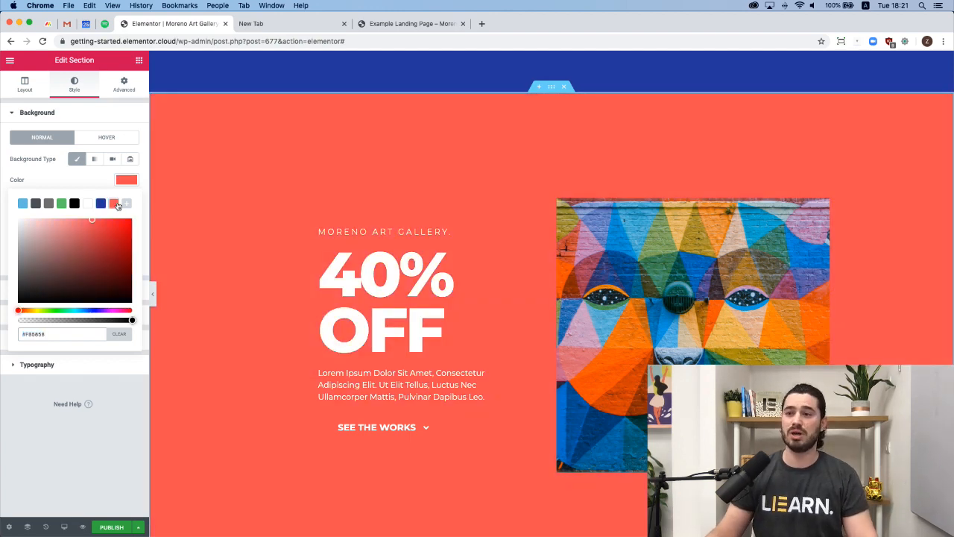
click(109, 179)
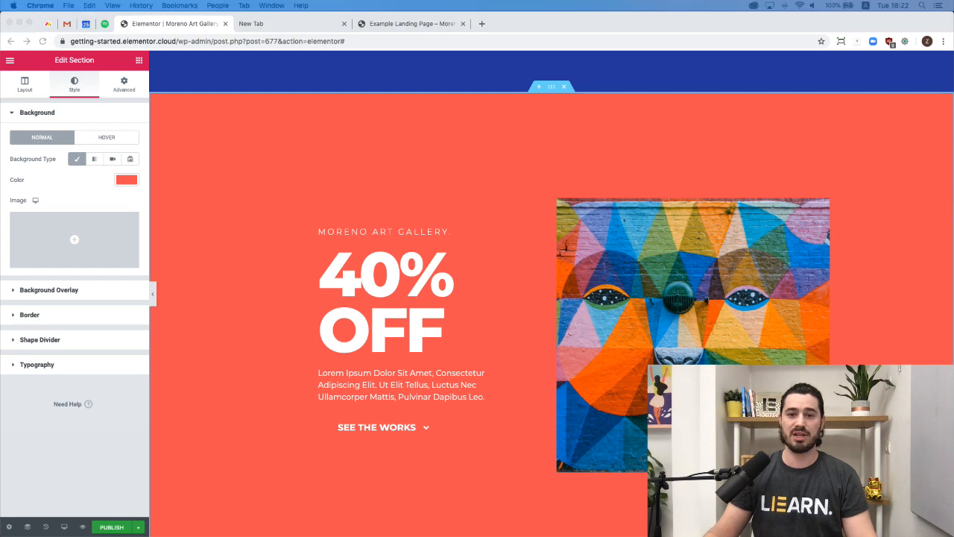
Step: Replace the small heading text in the red section with "winter collection."
click(331, 233)
click(354, 237)
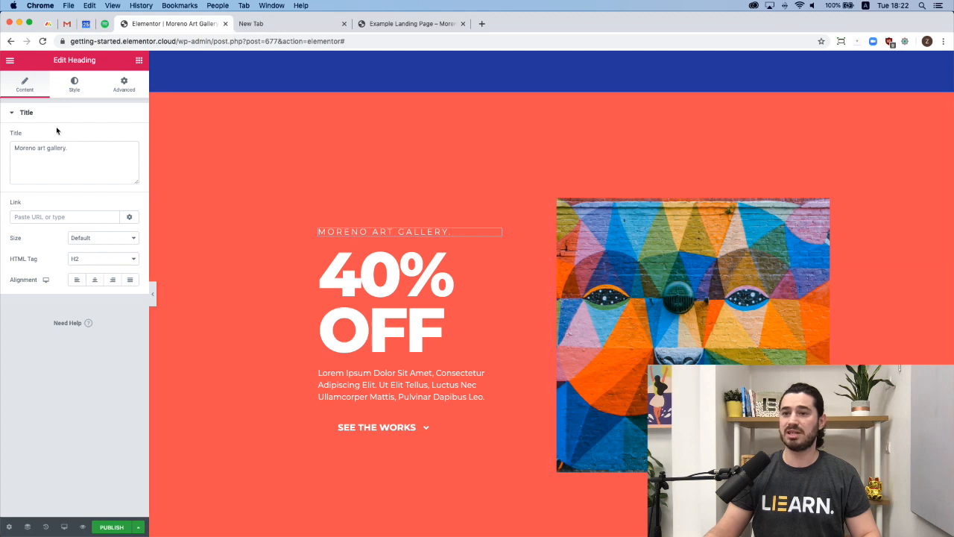
triple_click(81, 159)
text(winter collection.)
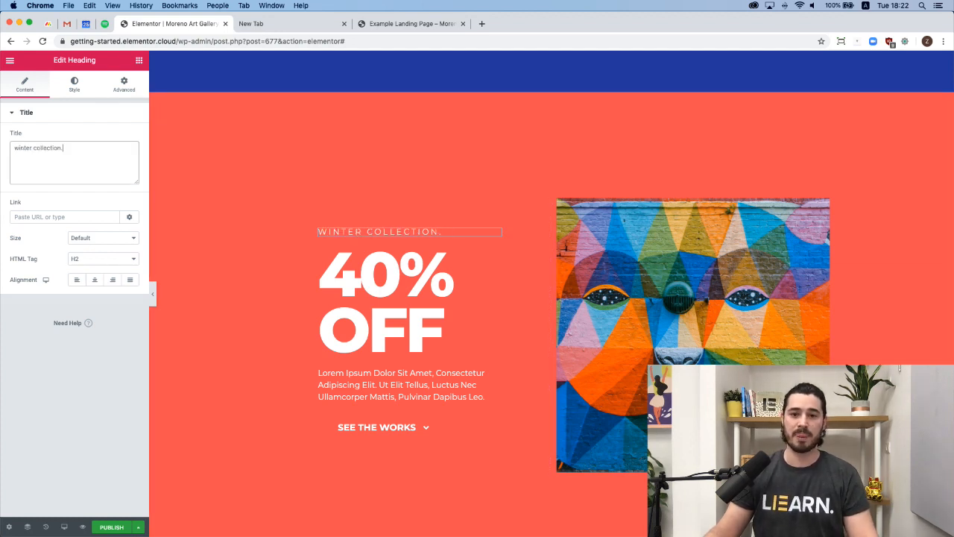
key(super+Tab)
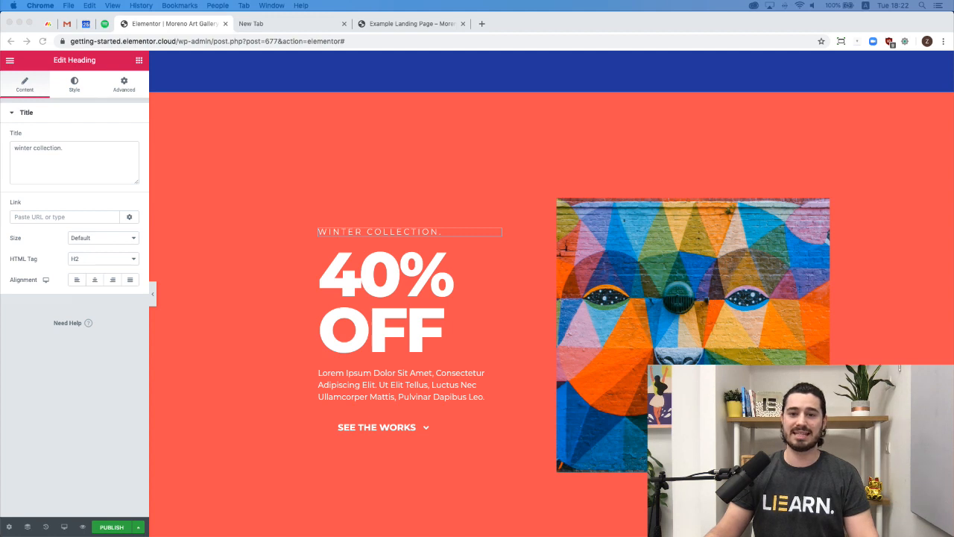
Step: Change the red section's large heading to "special winter prices" and reduce its font size to 100 px
click(388, 280)
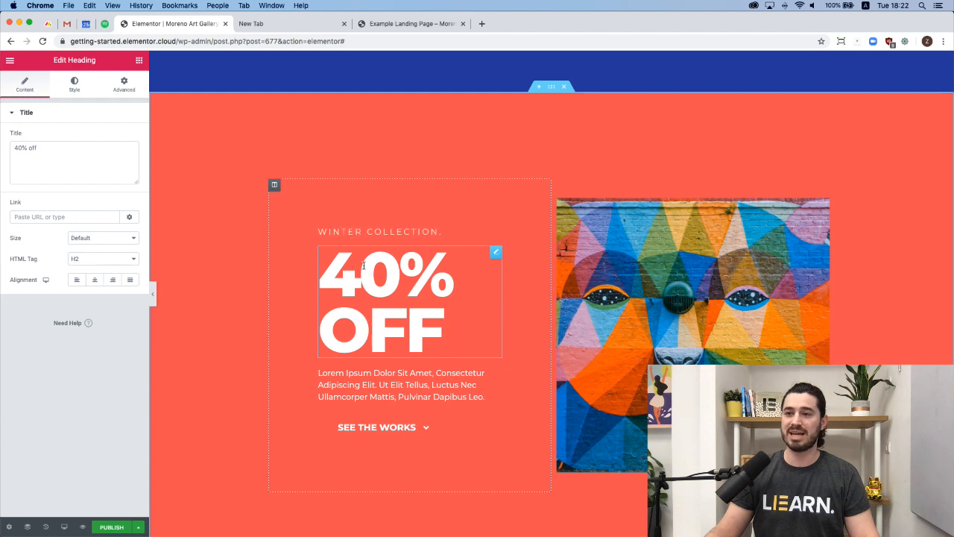
triple_click(69, 156)
text(special winter prices)
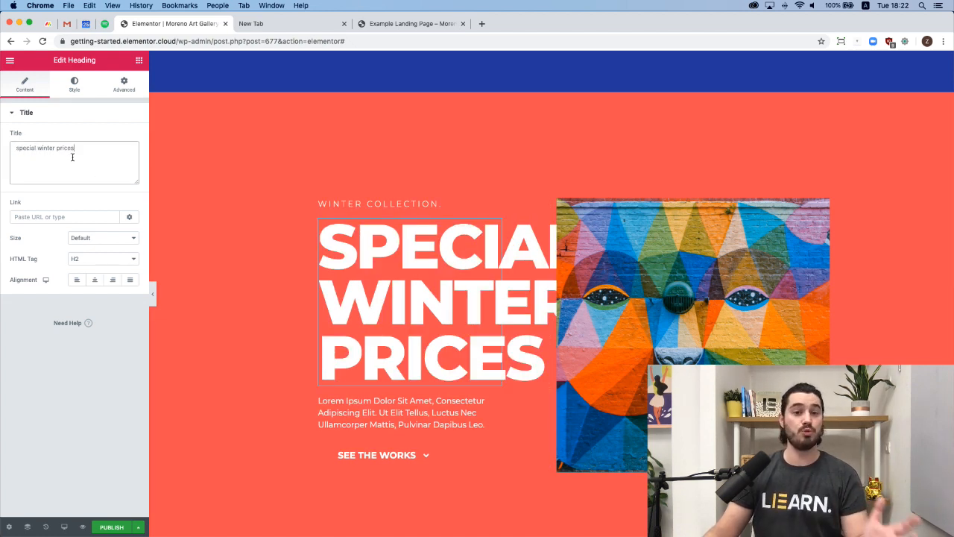
click(90, 83)
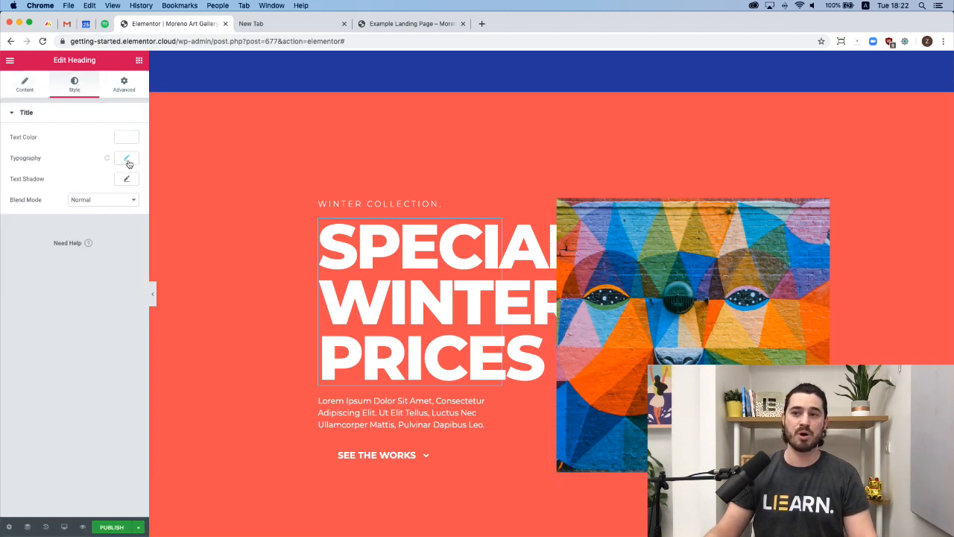
click(127, 159)
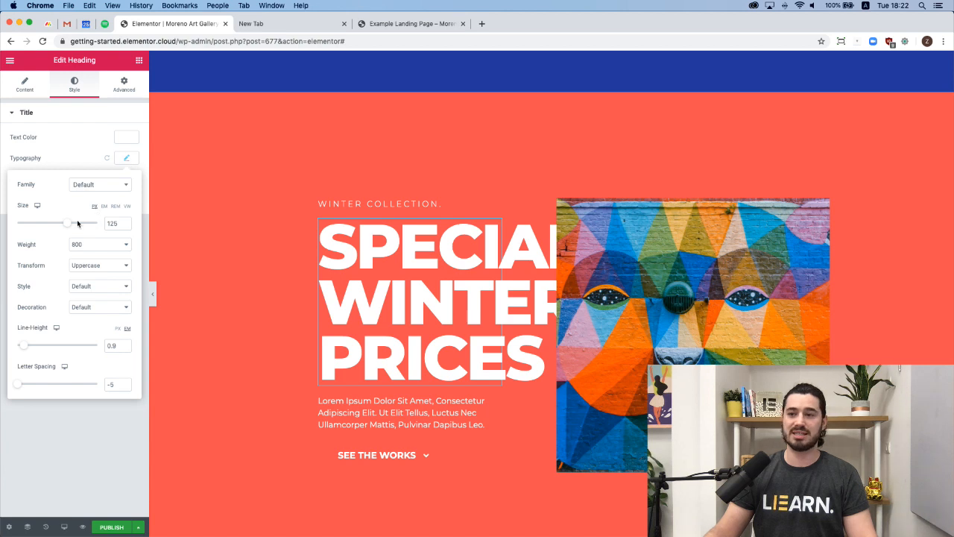
drag(68, 224, 60, 227)
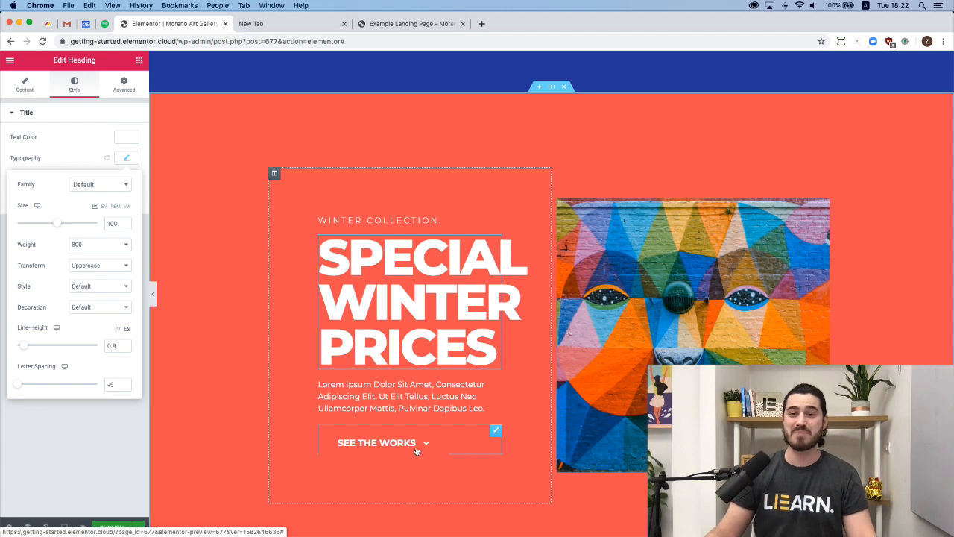
Step: Set the background color of the red section's button to the saved blue
click(496, 434)
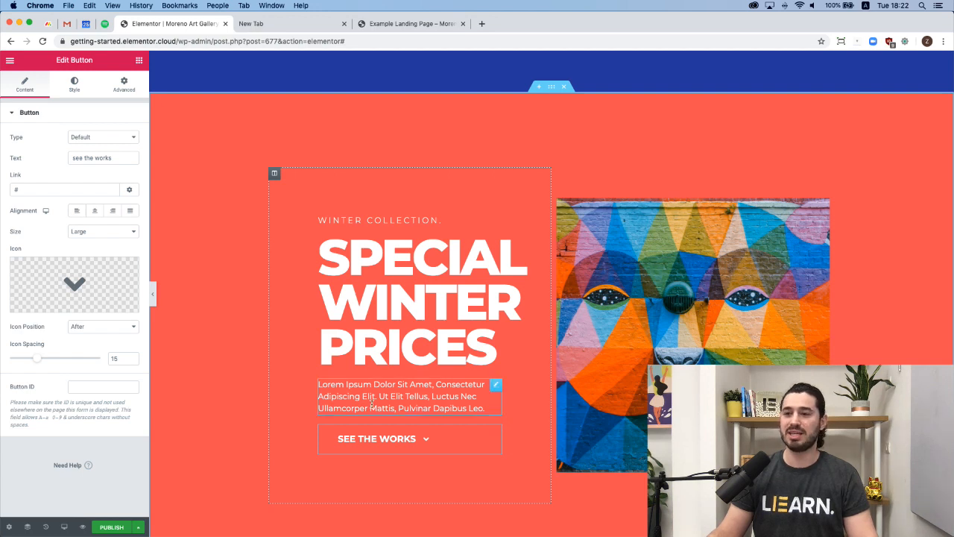
click(73, 85)
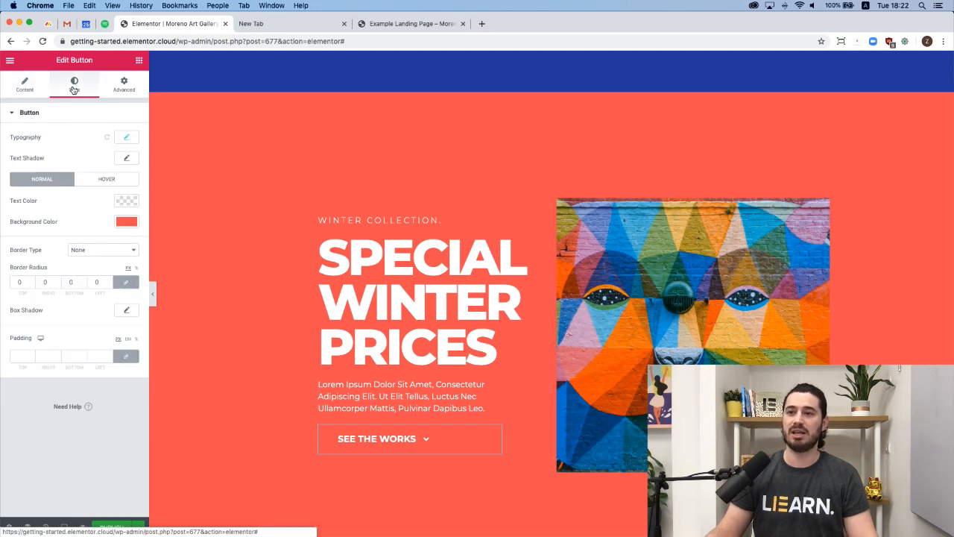
click(125, 224)
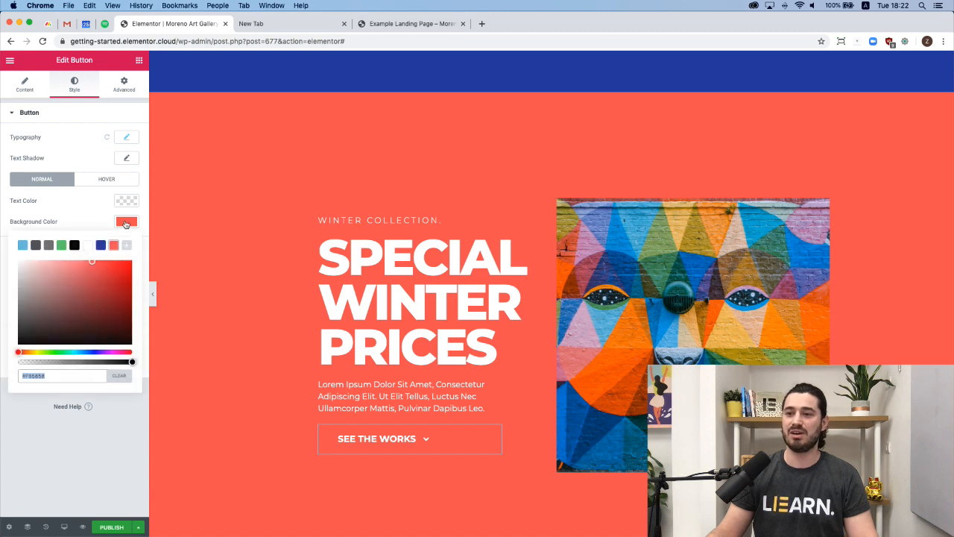
click(101, 246)
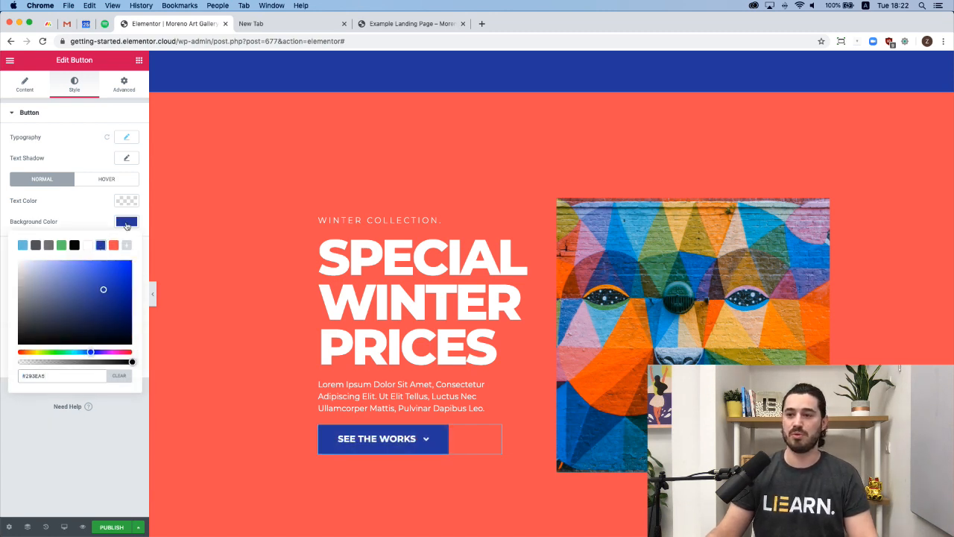
click(127, 221)
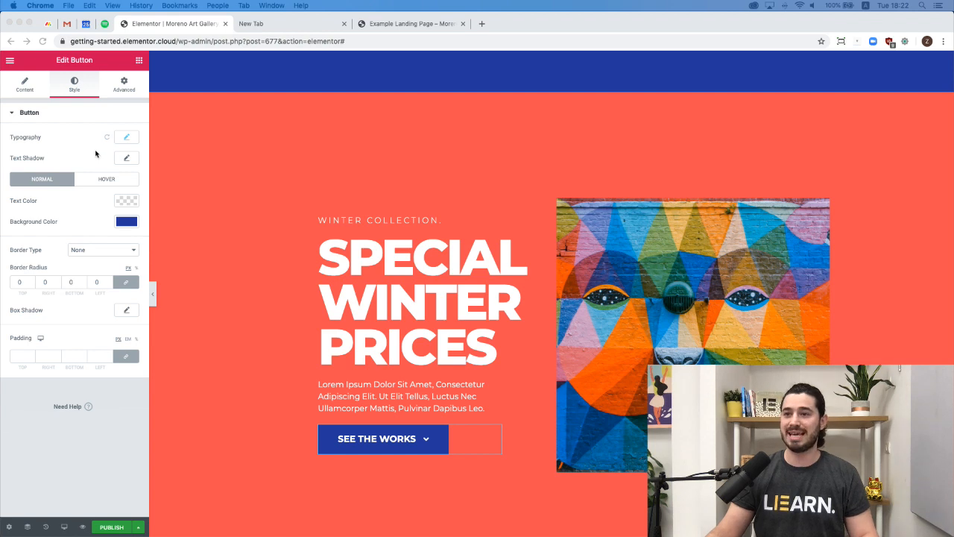
Step: Change the button text to "inquire now" and link it to the gallery's phone number with a tel: link
click(25, 87)
click(24, 88)
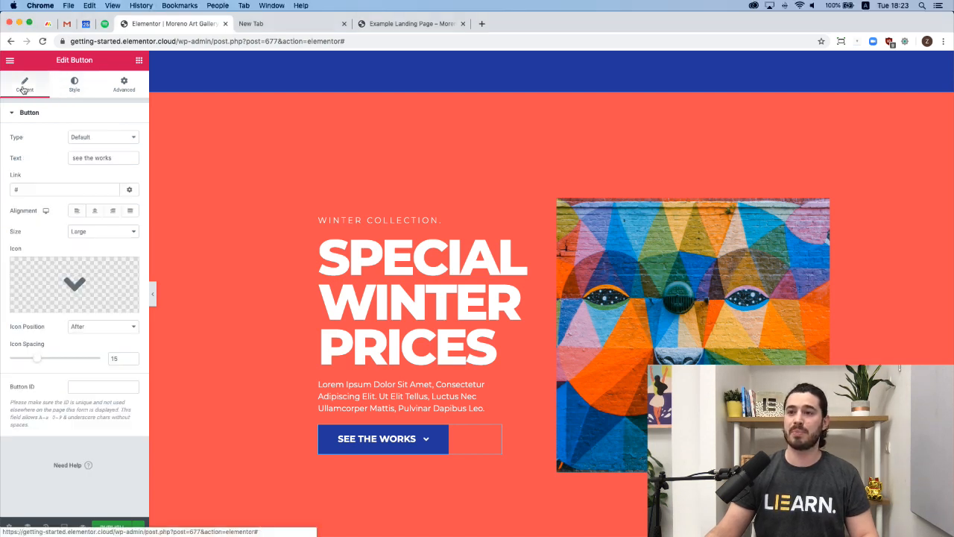
triple_click(95, 159)
text(inquire now)
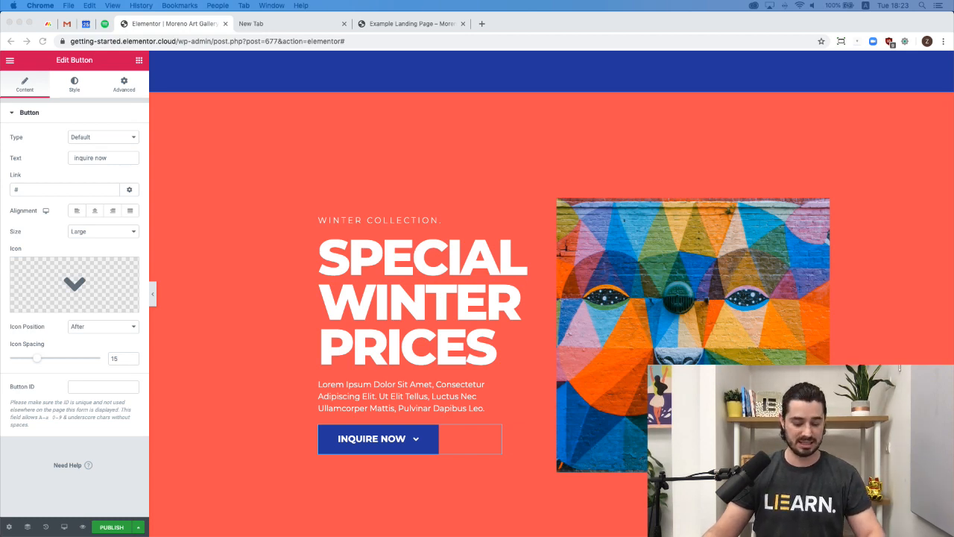
click(32, 196)
key(super+v)
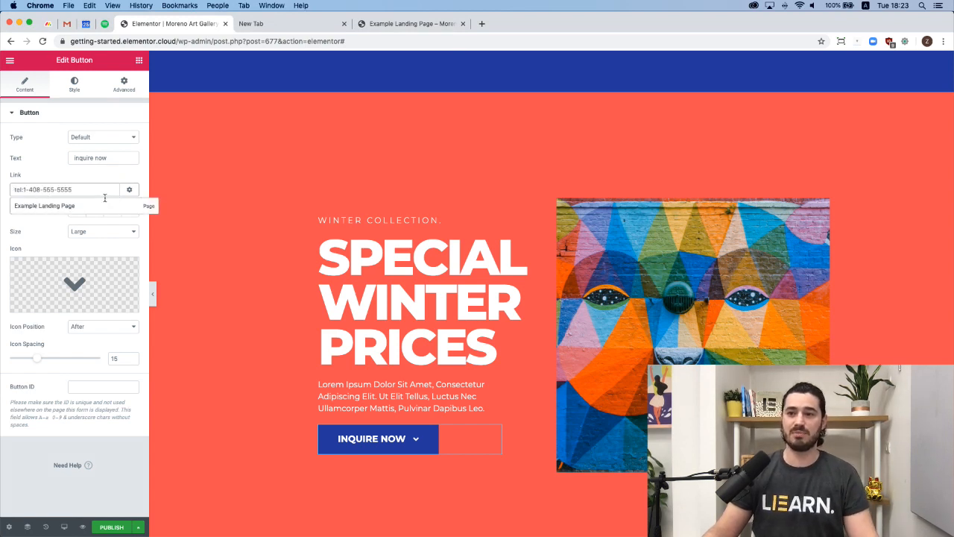
click(99, 179)
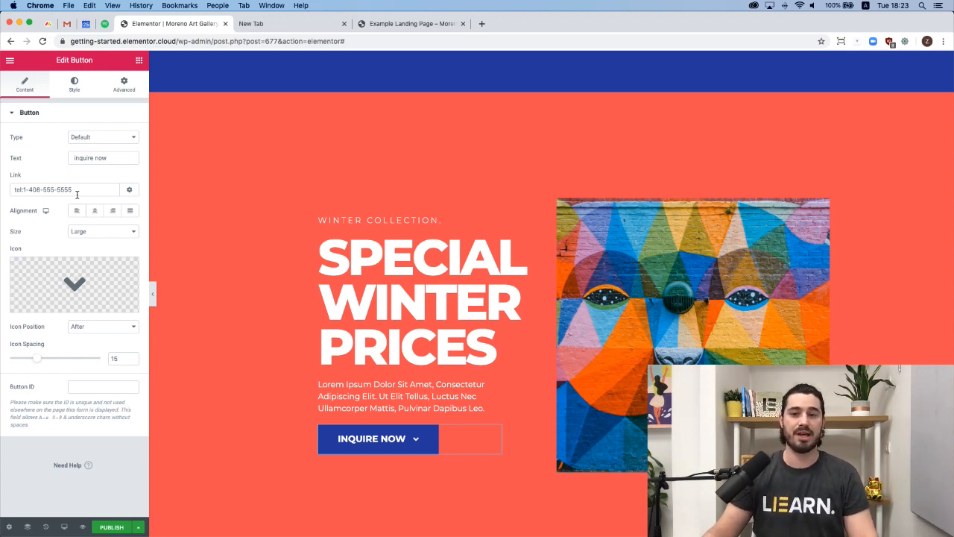
Step: Replace the button's arrow icon with the Phone icon from the icon library, searching for "phone"
mouse_move(74, 286)
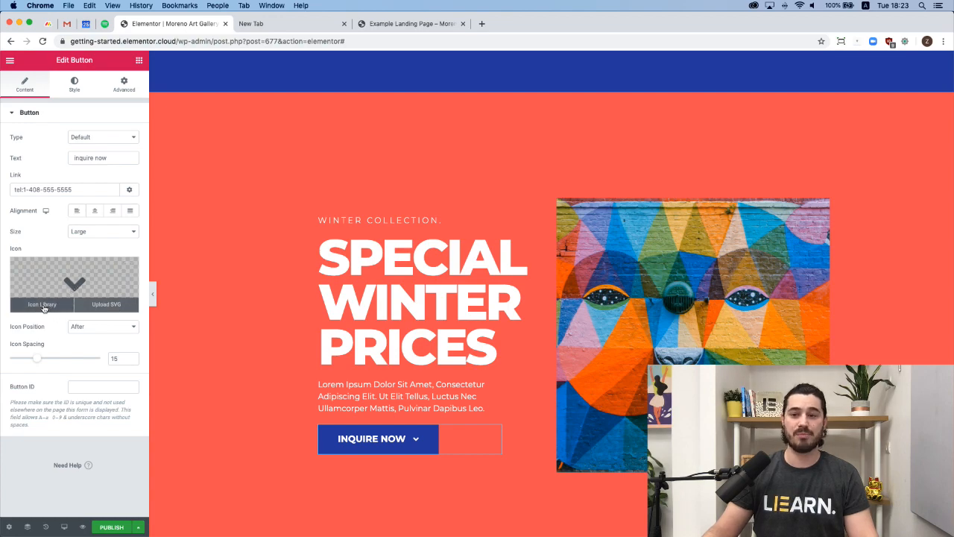
click(42, 304)
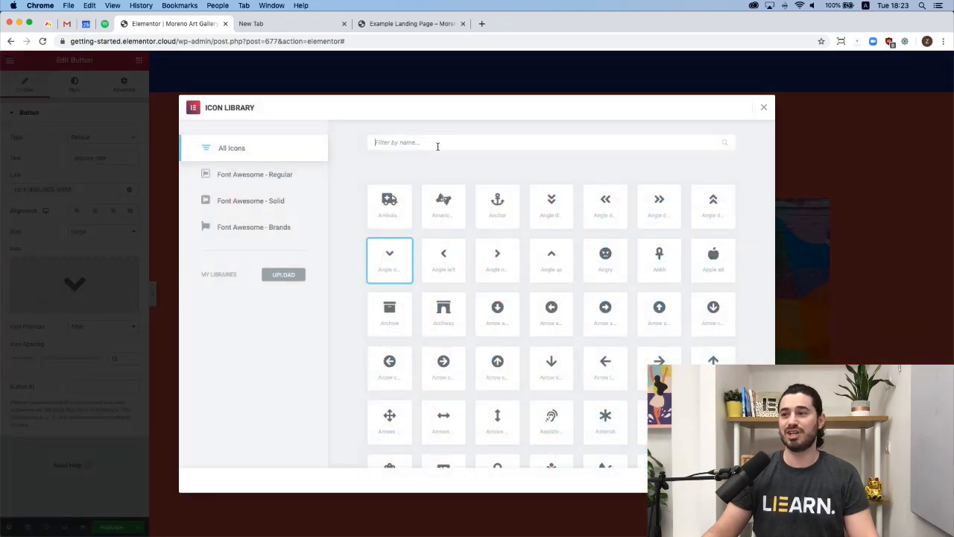
text(phone)
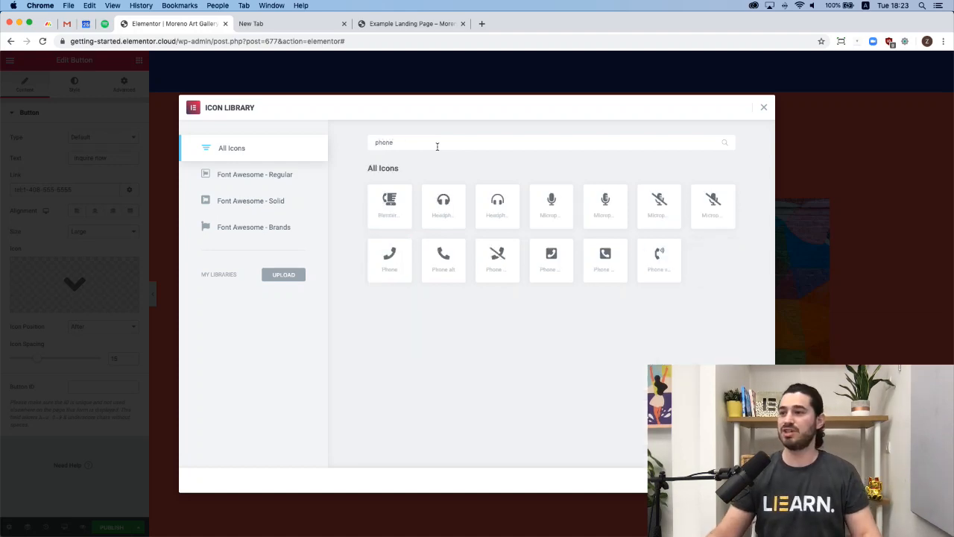
click(386, 257)
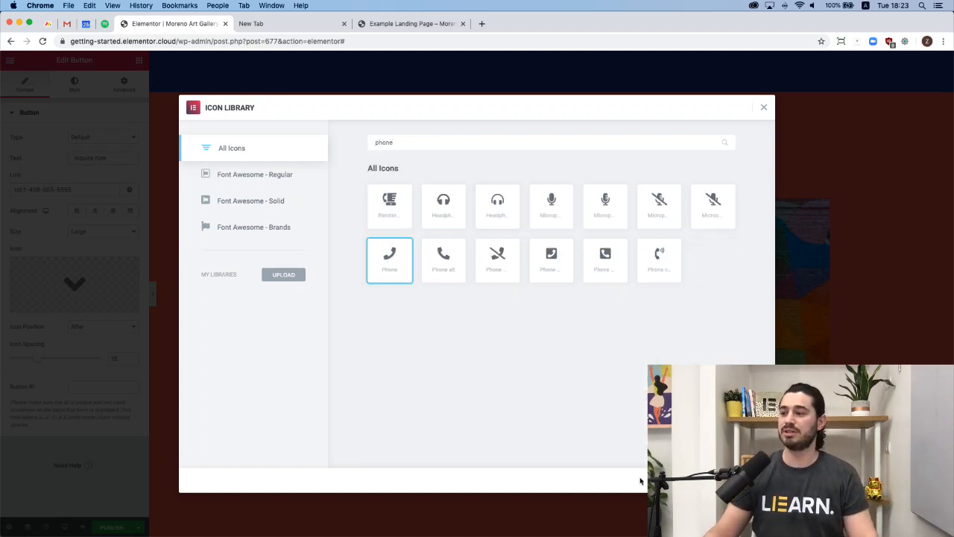
click(738, 479)
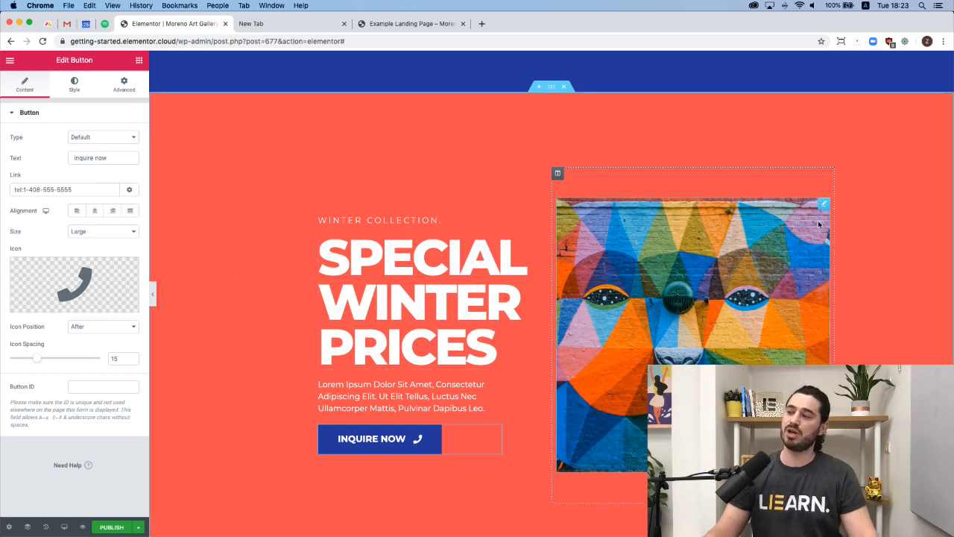
Step: Delete the mural image from the red section and bring up the list of available widgets
right_click(824, 206)
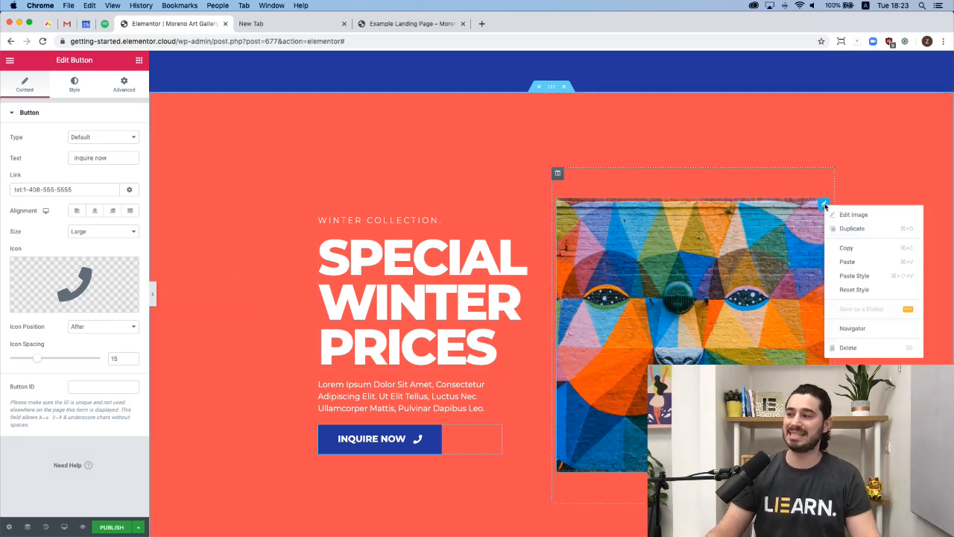
click(849, 348)
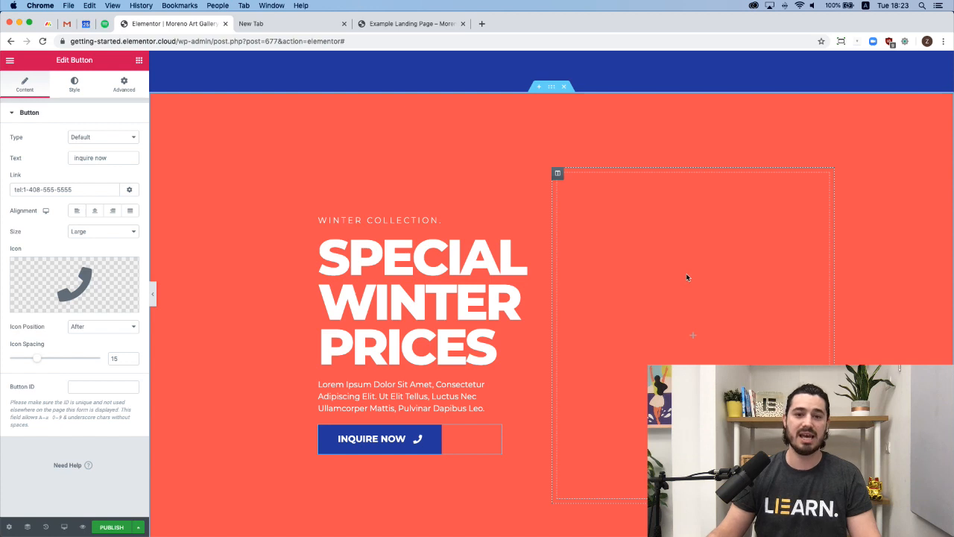
click(139, 63)
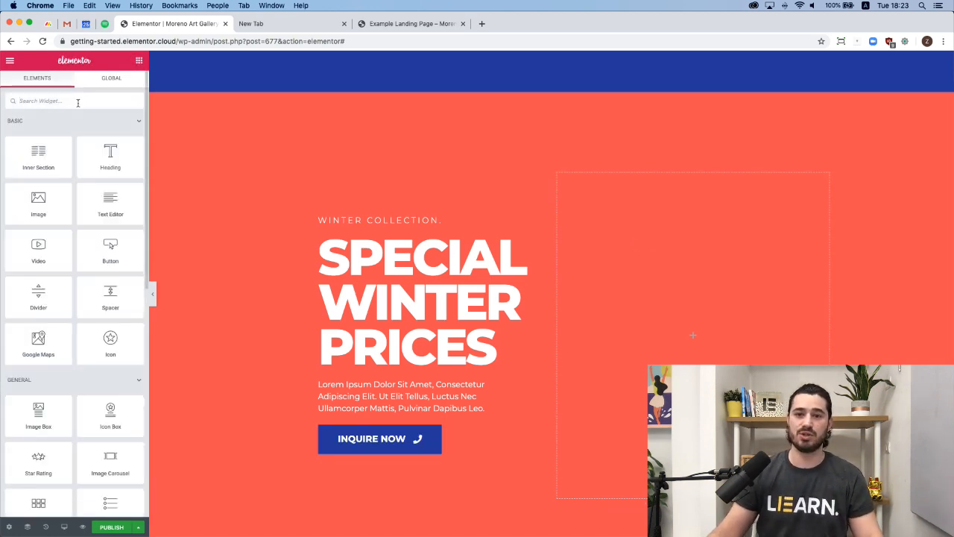
Step: Find the Image Carousel widget by searching for "carousel", place it in the red section's empty column and open its image selection
text(carousel)
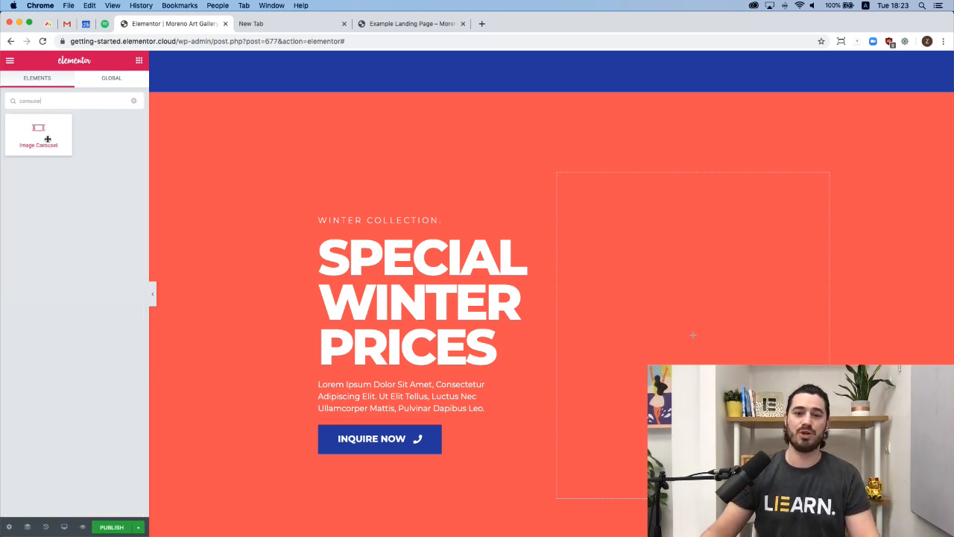
drag(42, 137, 650, 324)
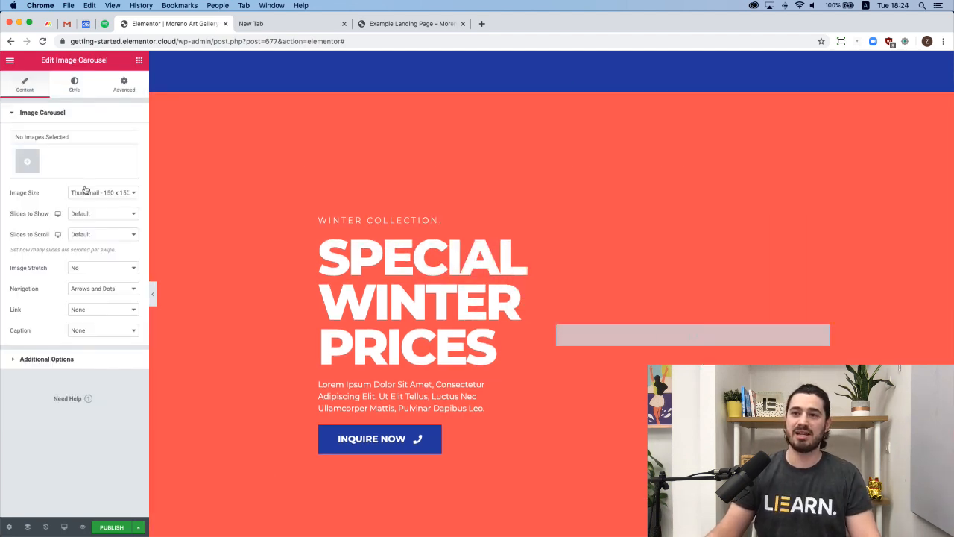
click(27, 165)
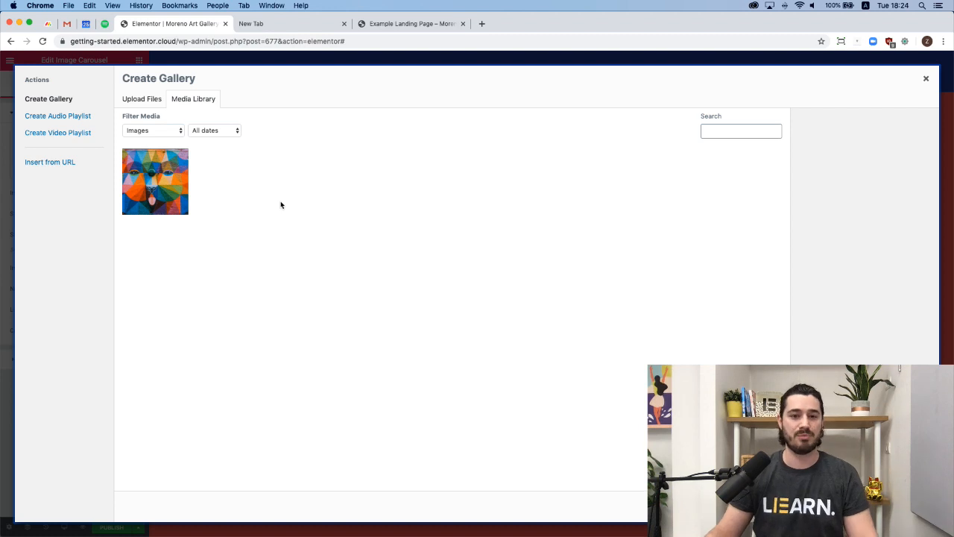
Step: Upload every picture in the Images folder except the selective-ph…1194420.jpg file and create a new gallery from the uploads
click(141, 98)
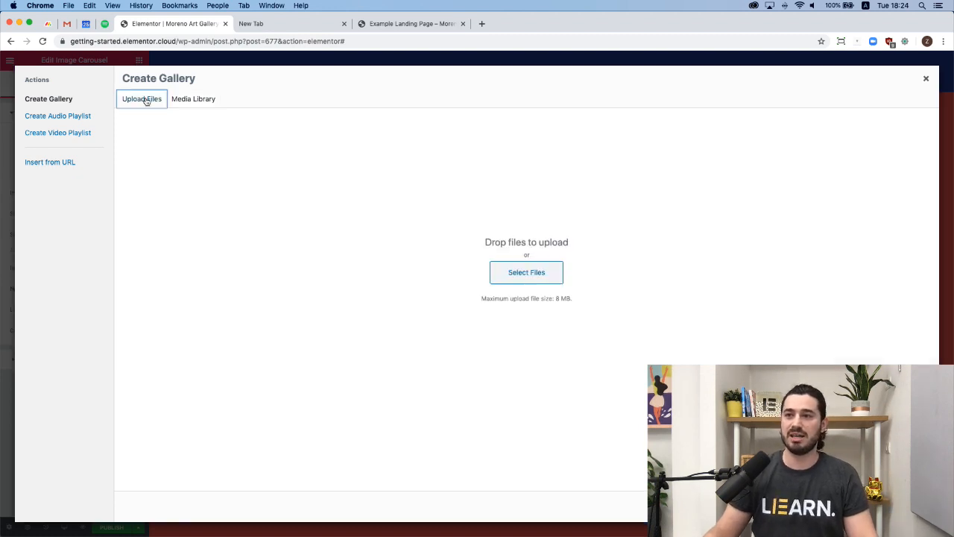
click(522, 272)
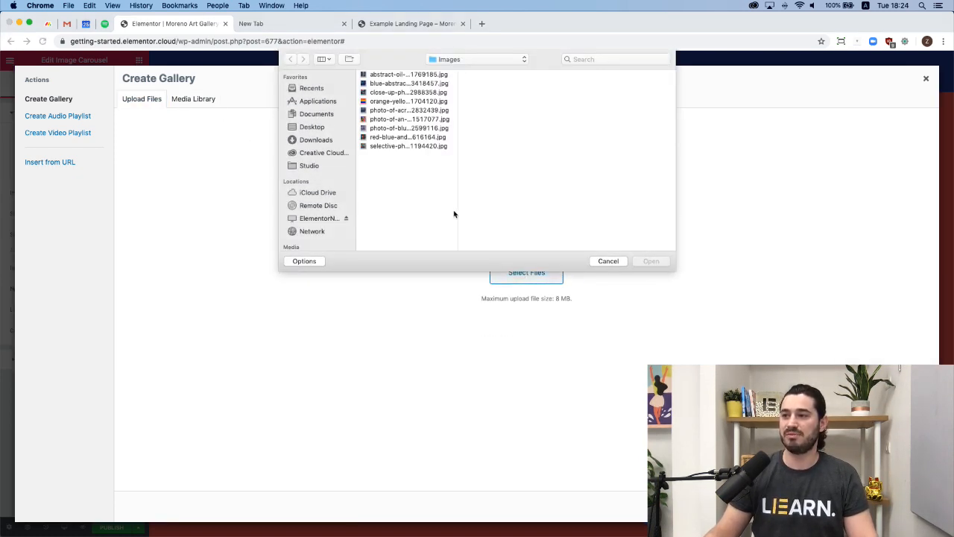
key(super+a)
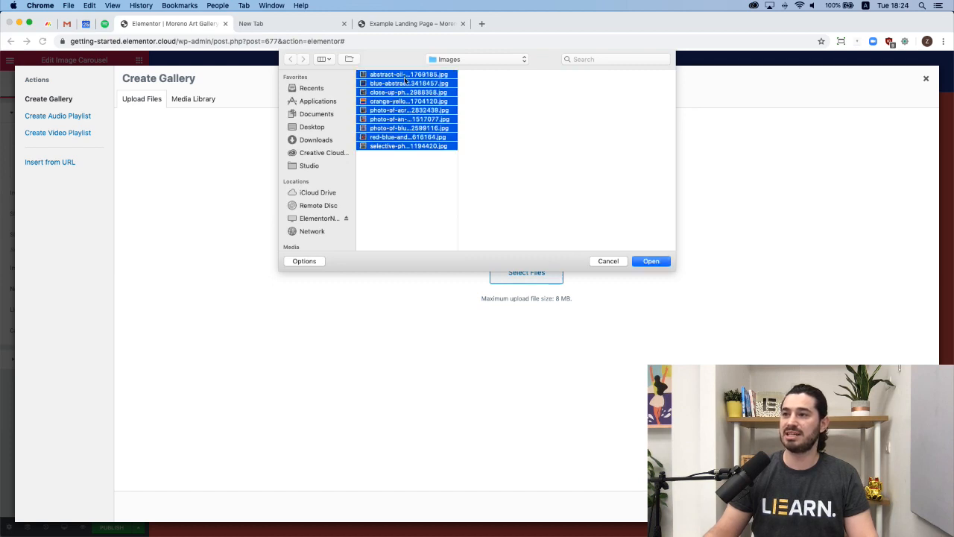
click(402, 147)
drag(405, 160, 407, 80)
drag(416, 167, 414, 74)
super+click(410, 147)
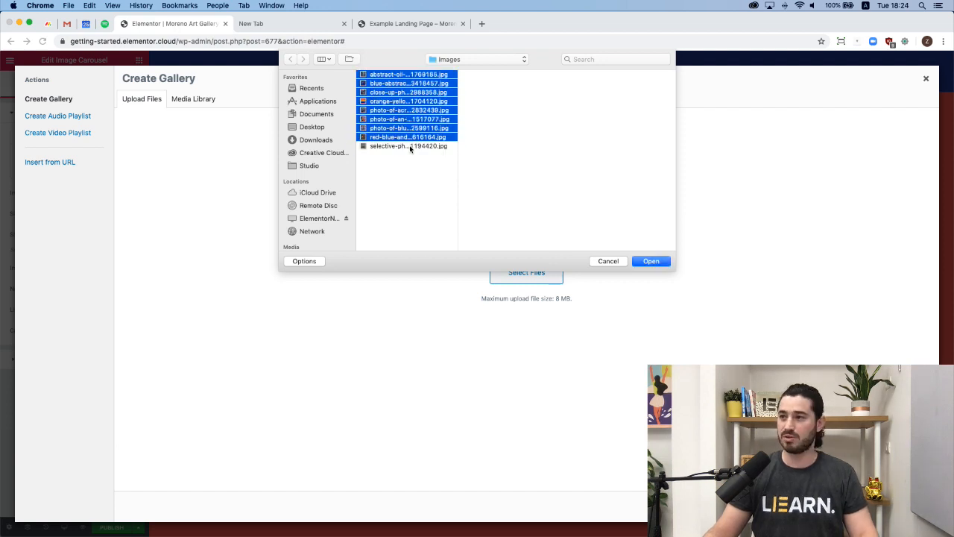
click(650, 262)
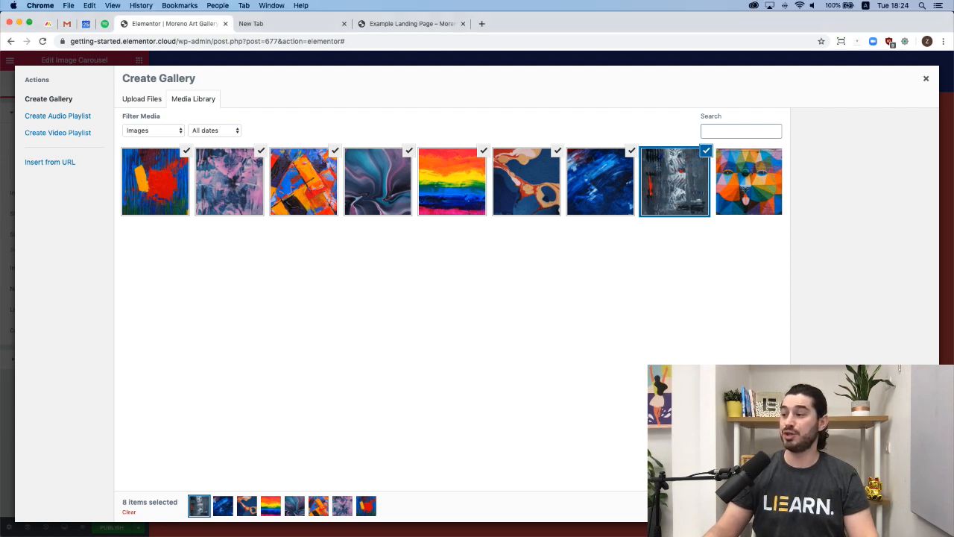
click(892, 507)
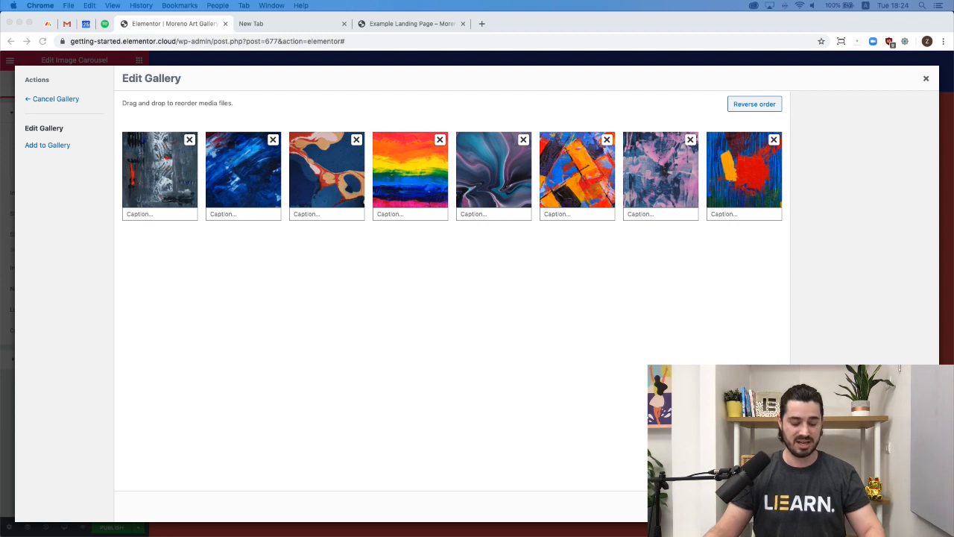
Step: Caption all eight gallery images "Sales price: $432" and insert the gallery into the carousel
click(147, 215)
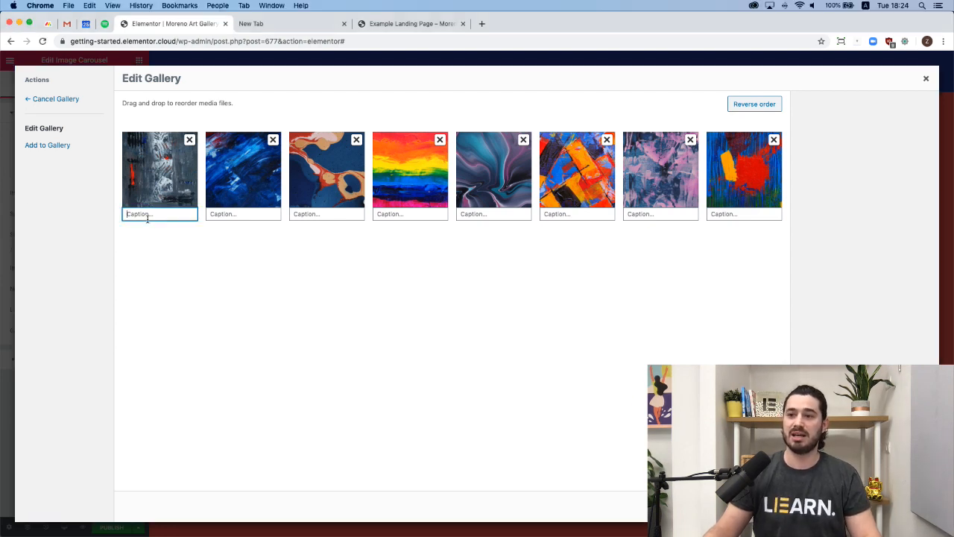
text(Sales price: $432)
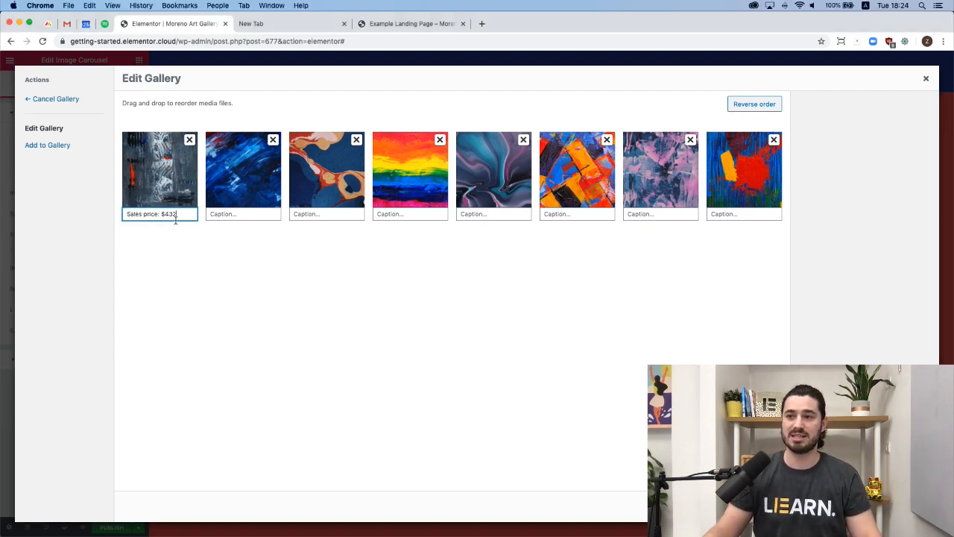
click(228, 218)
text(Sales price: $432)
click(313, 218)
text(Sales price: $432)
click(386, 213)
text(Sales price: $432)
click(483, 216)
text(Sales price: $432)
click(563, 216)
text(Sales price: $432)
click(630, 216)
text(Sales price: $432)
click(730, 217)
text(Sales price: $432)
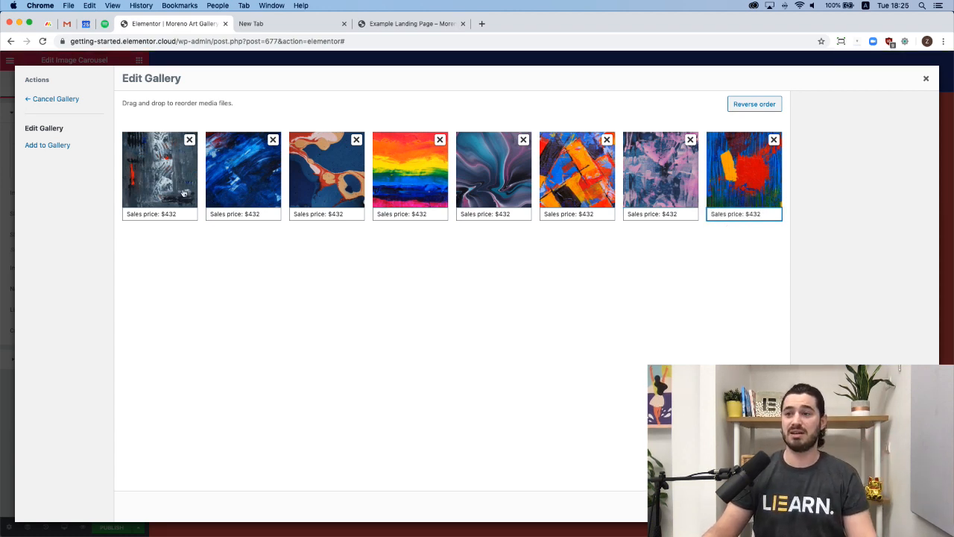
click(900, 506)
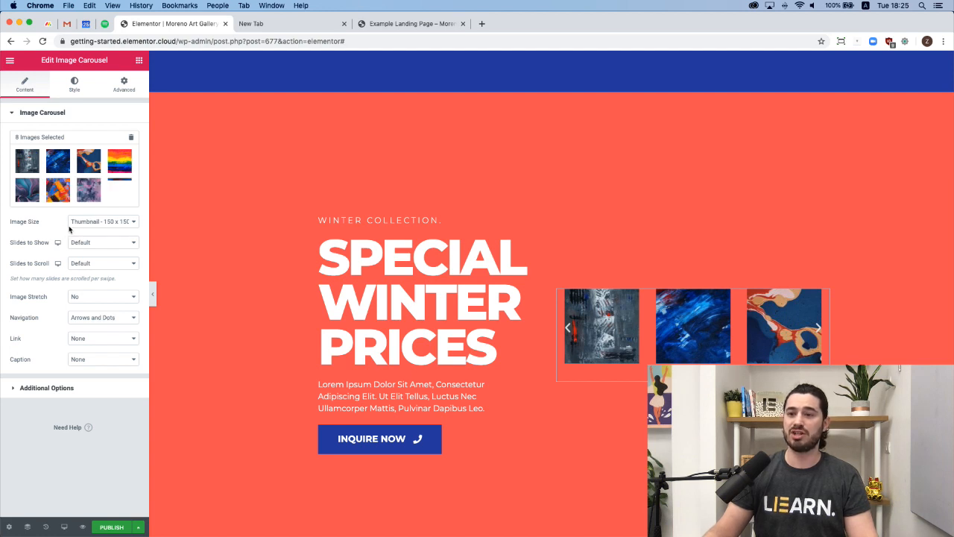
Step: Configure the image carousel with image size Full, 1 slide to show and Arrows navigation
click(91, 223)
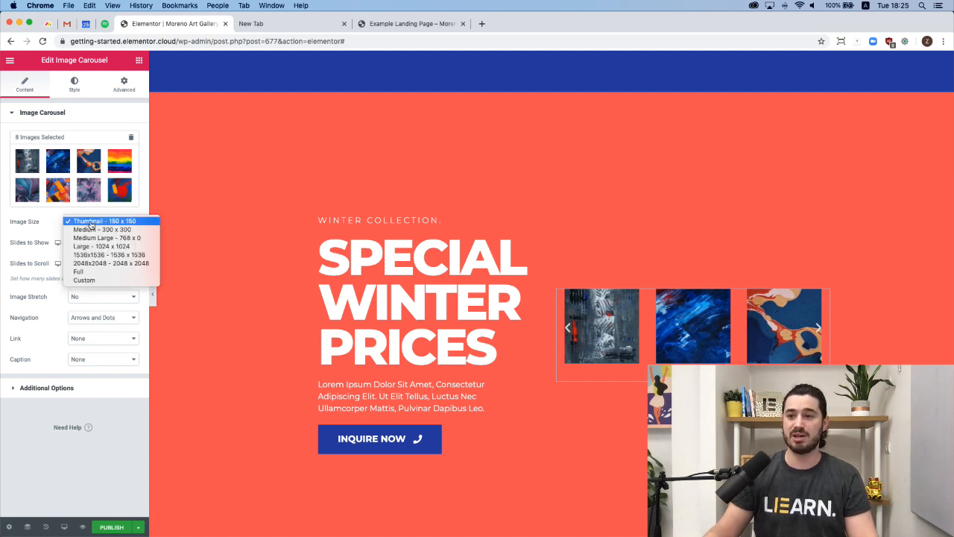
click(80, 272)
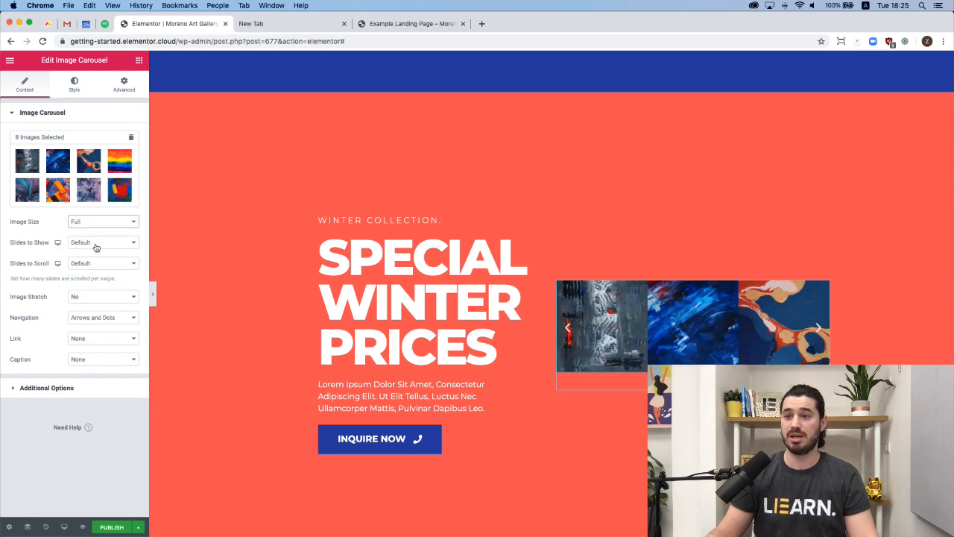
click(97, 244)
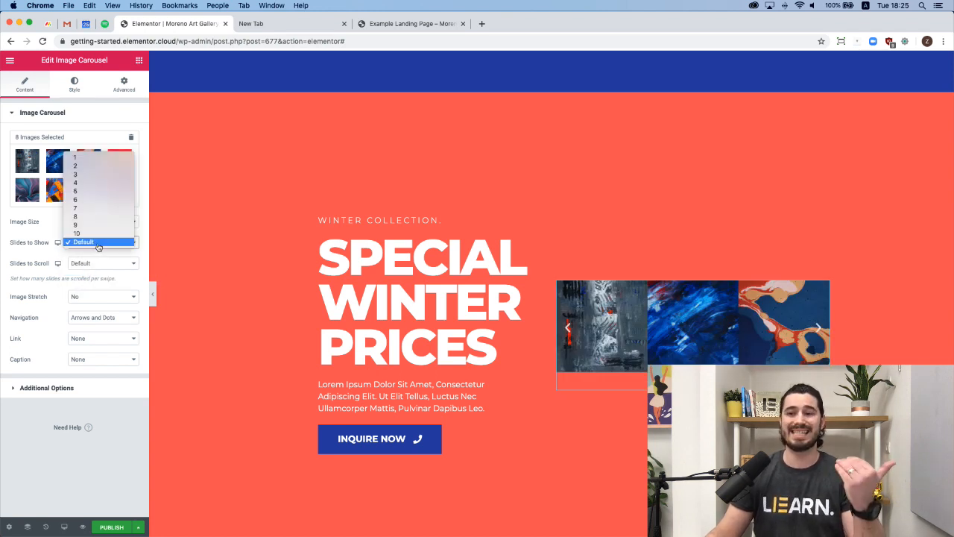
click(90, 158)
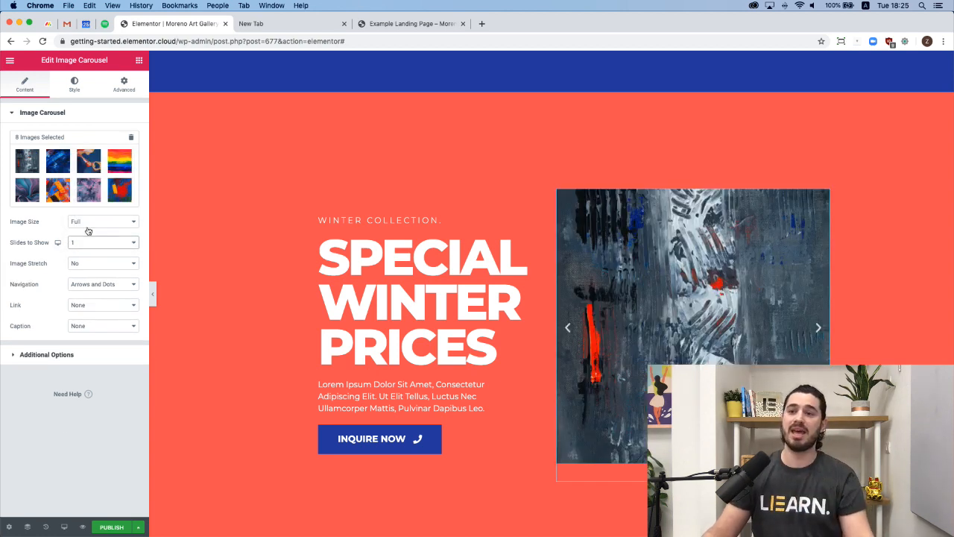
click(102, 287)
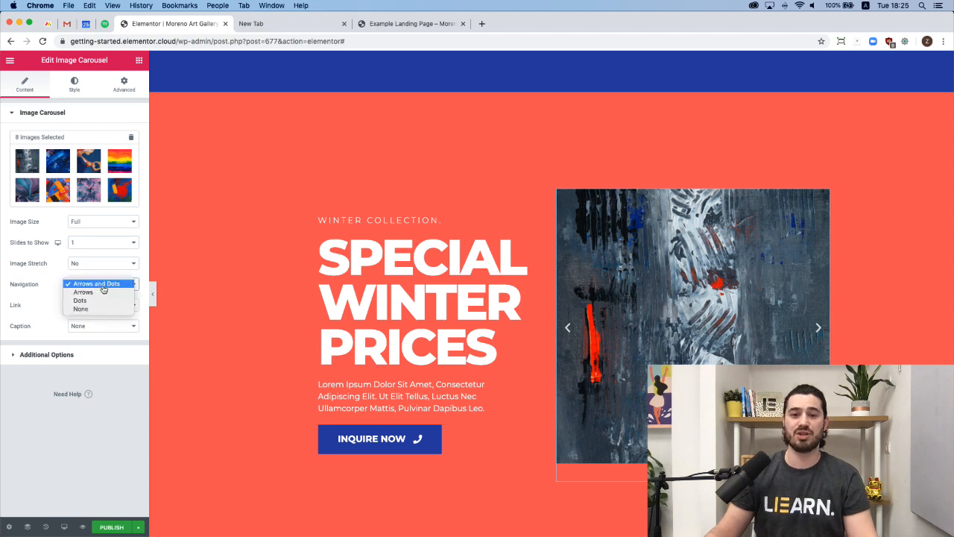
click(103, 291)
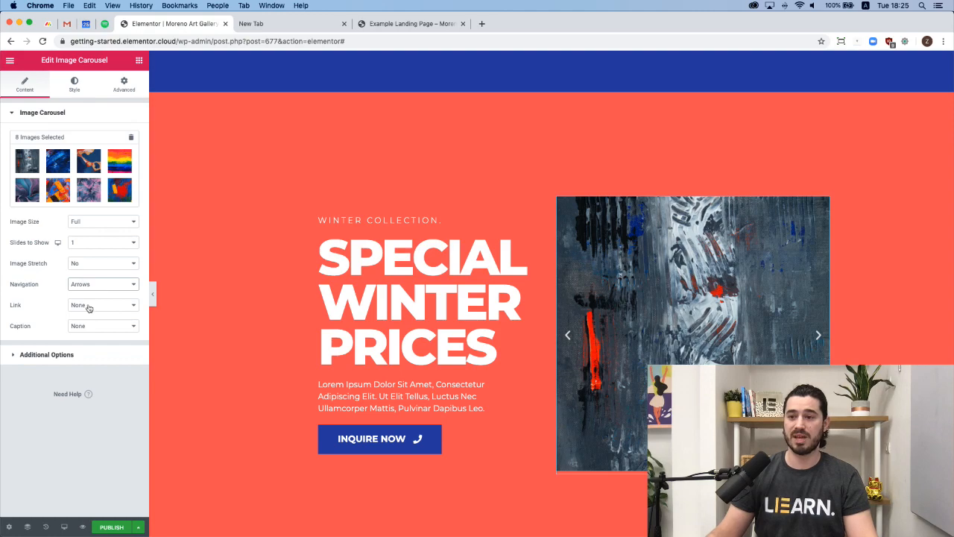
Step: Link the carousel images to Media File and test the lightbox by opening an image and closing it again
click(88, 306)
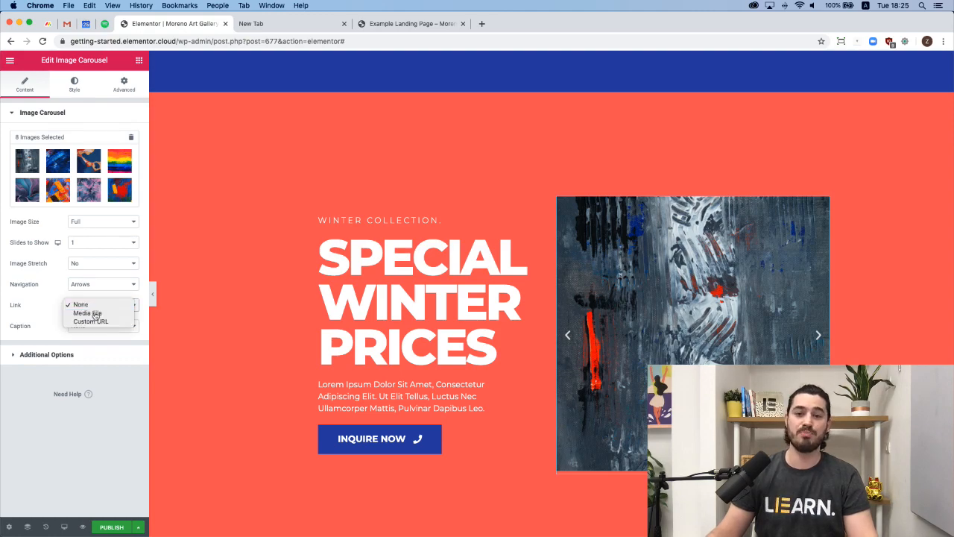
click(88, 313)
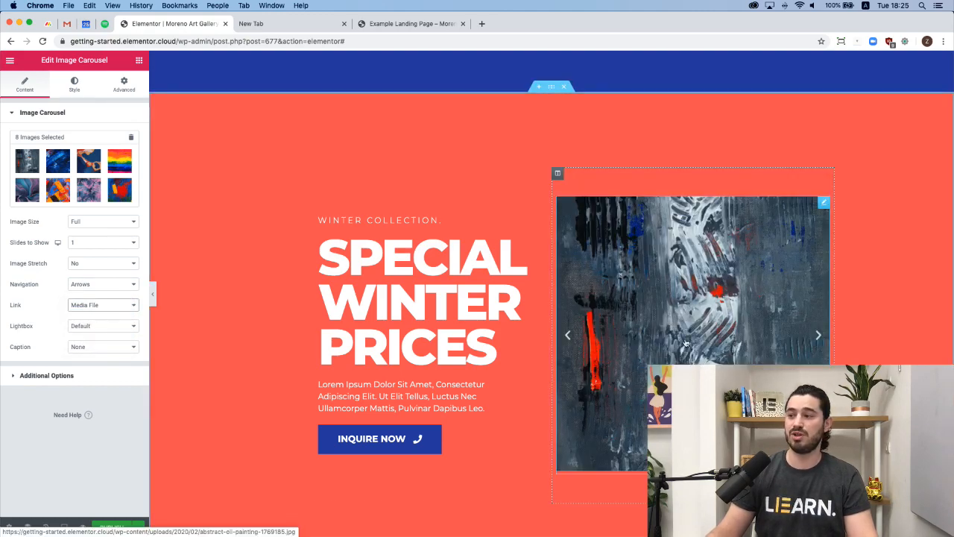
click(653, 343)
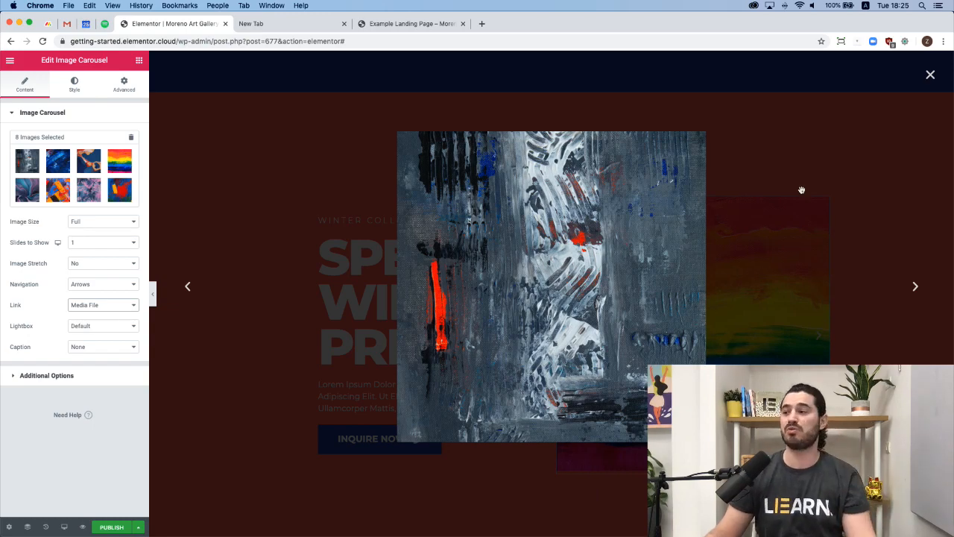
click(930, 75)
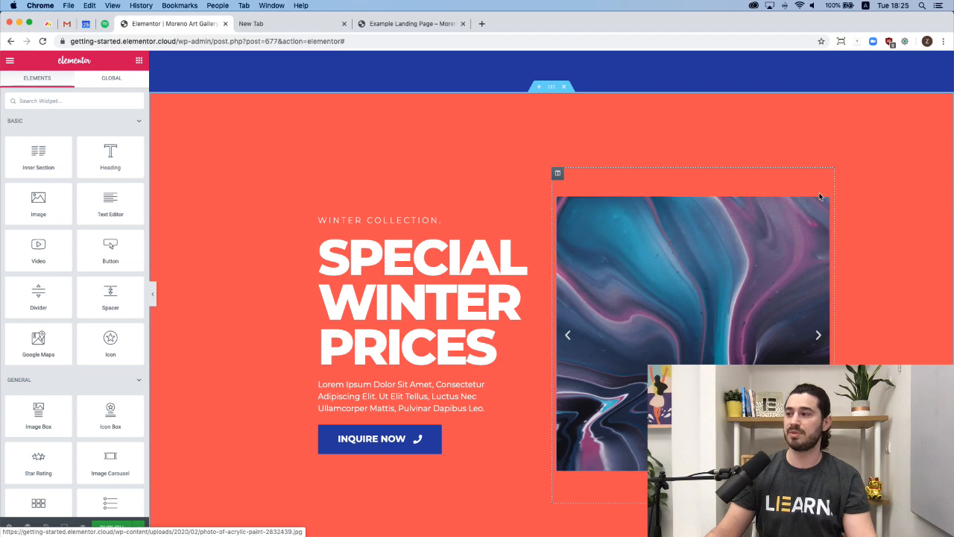
Step: Set the Winter Collection image carousel to show each image's Caption text below it
click(824, 203)
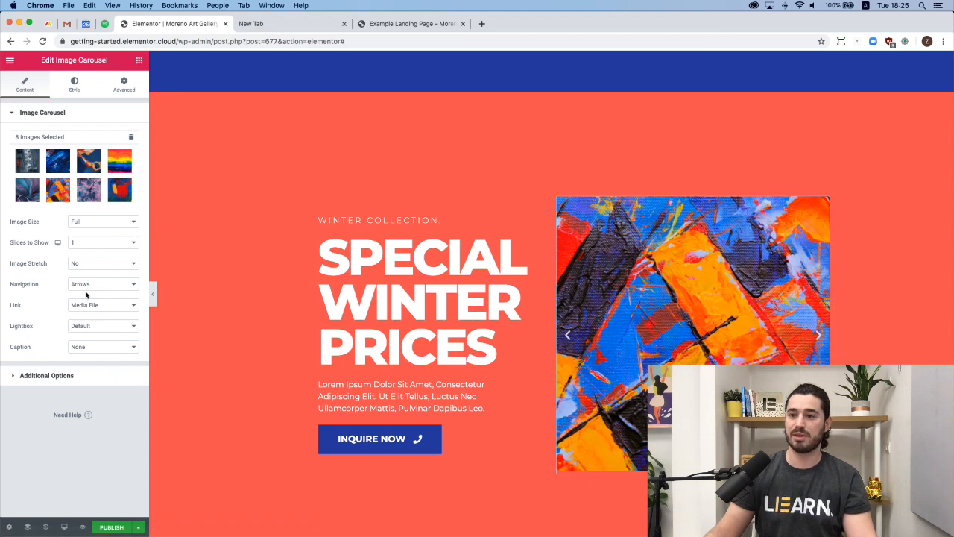
click(84, 348)
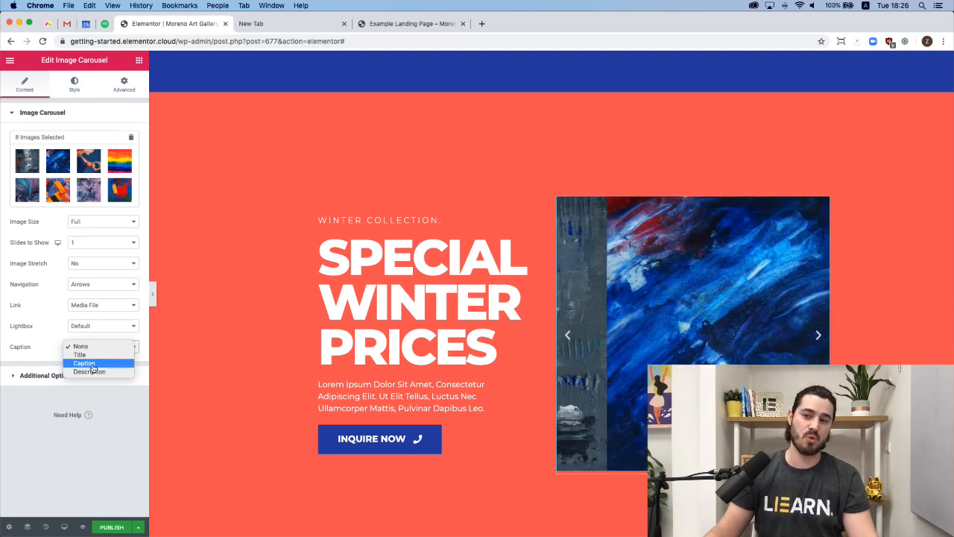
click(92, 363)
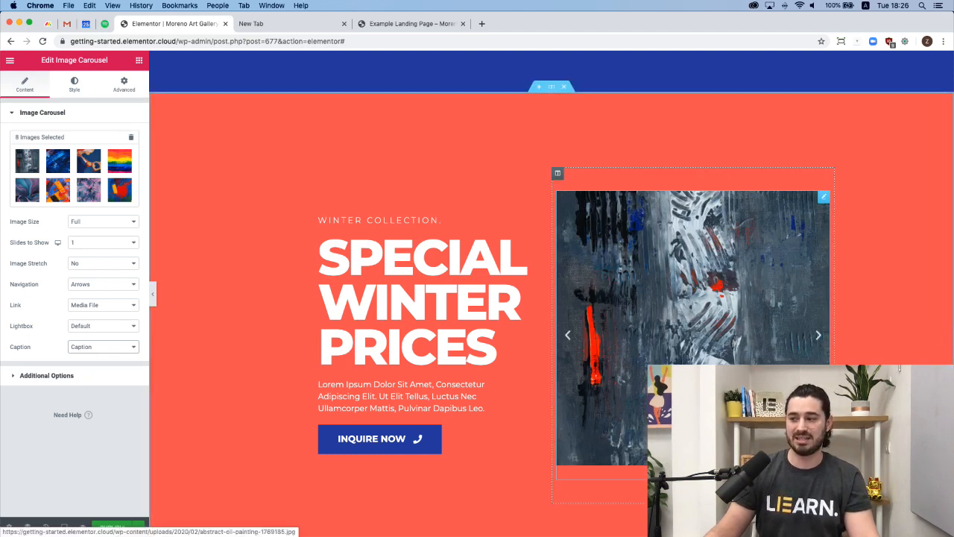
click(78, 346)
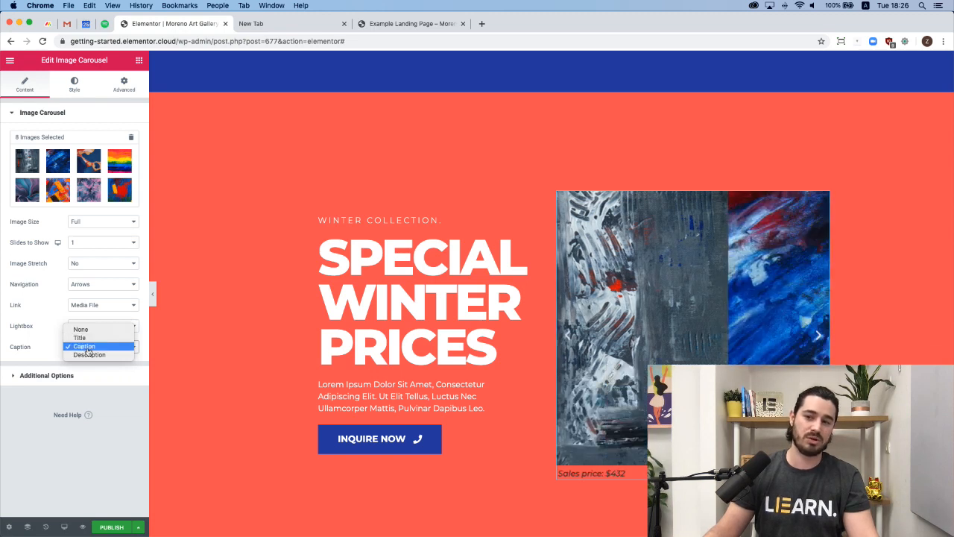
click(54, 347)
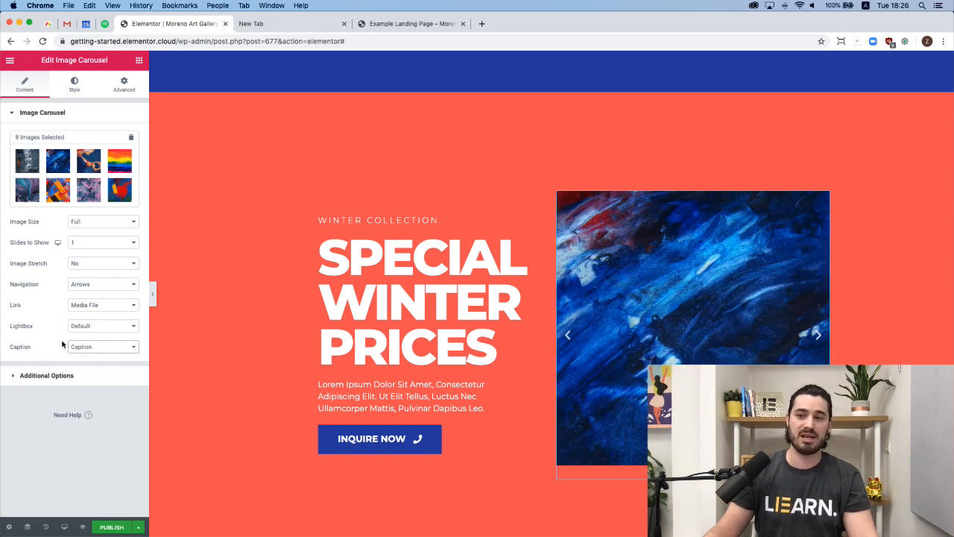
Step: Try Title as the carousel's caption type and return it to Caption
click(83, 348)
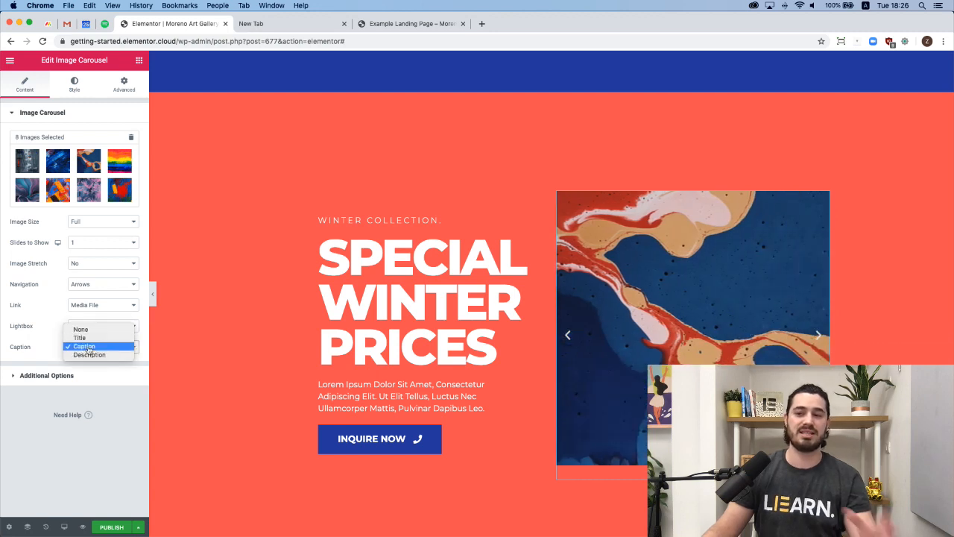
click(87, 339)
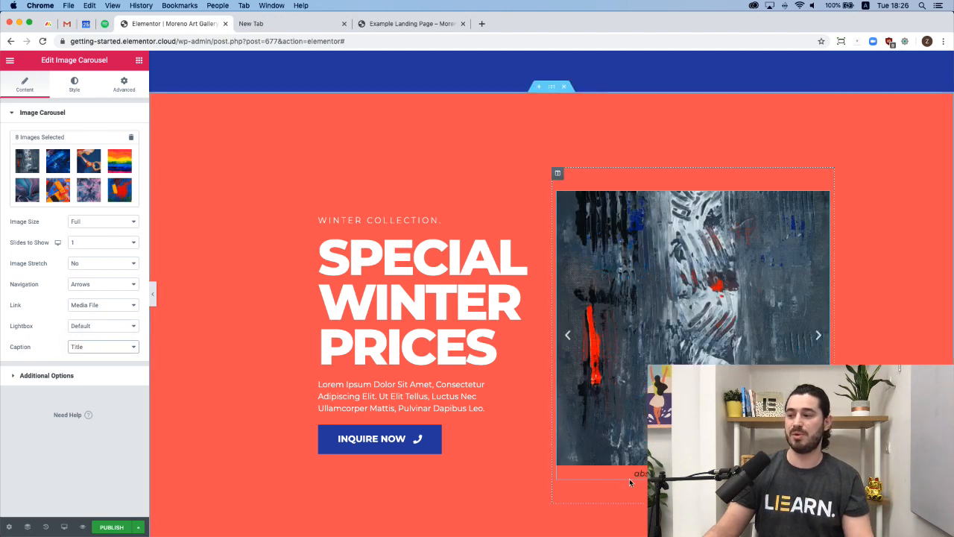
click(93, 347)
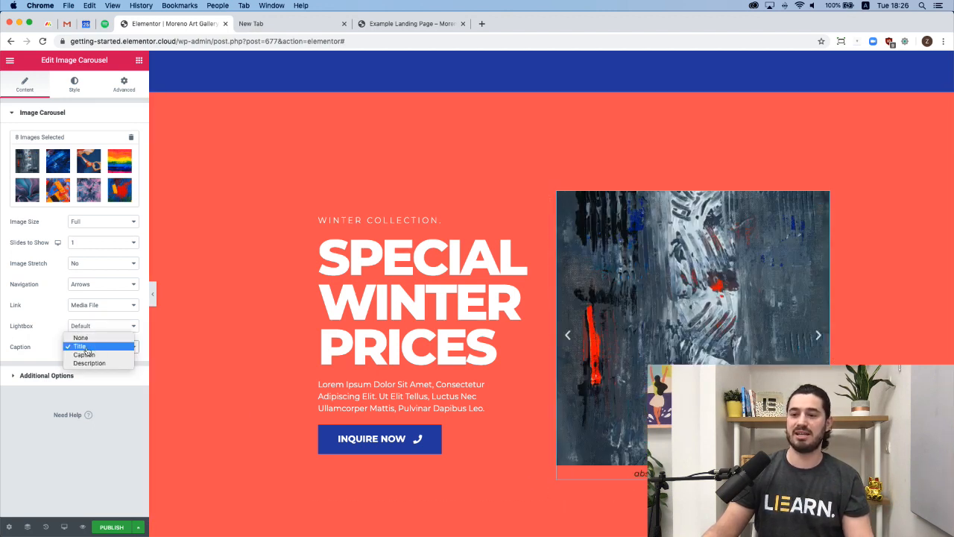
click(85, 355)
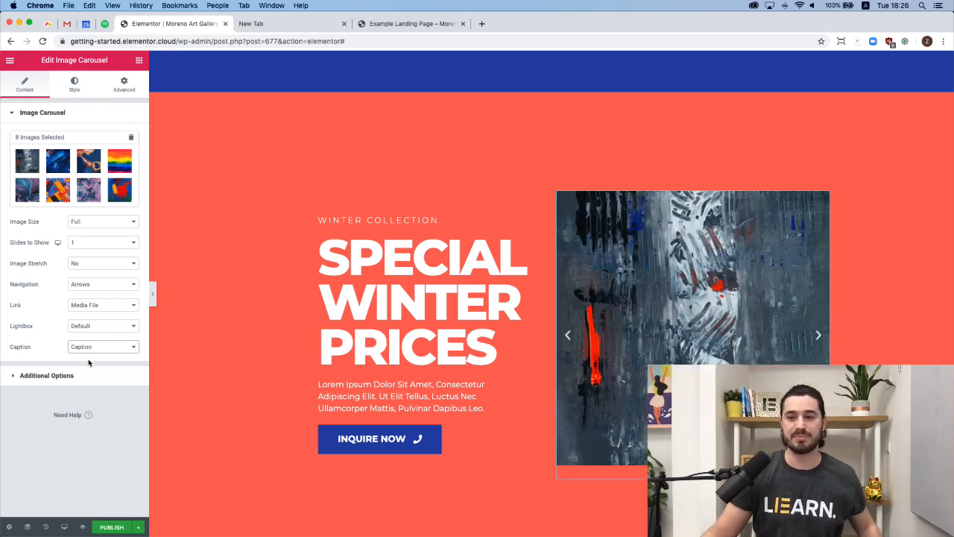
Step: Place the carousel's navigation arrows outside the images, at size 20 and in white (#FFFFFF)
click(74, 86)
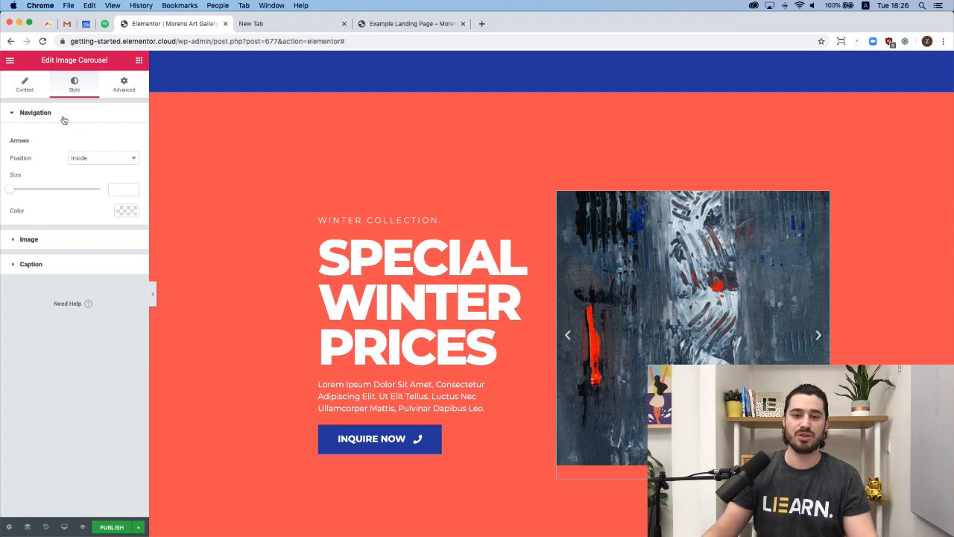
click(91, 158)
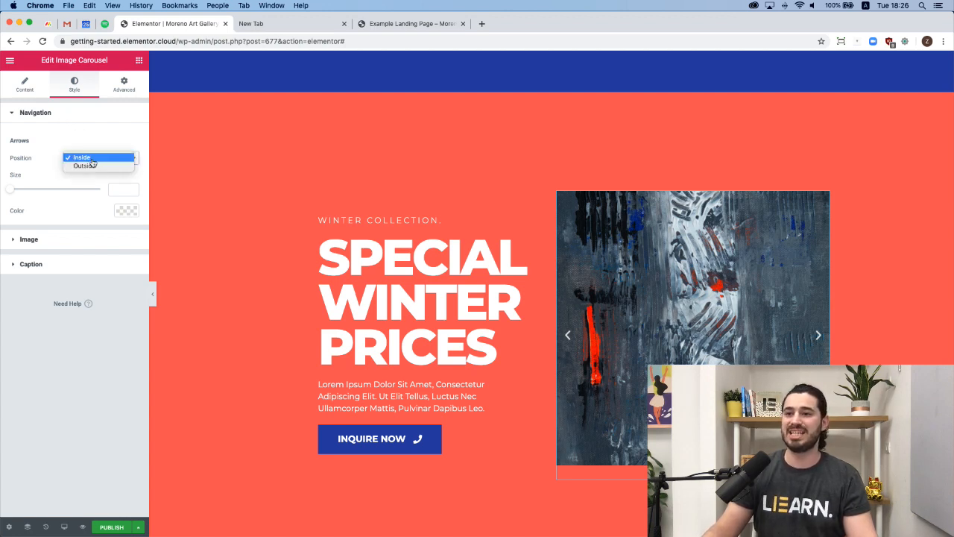
click(90, 166)
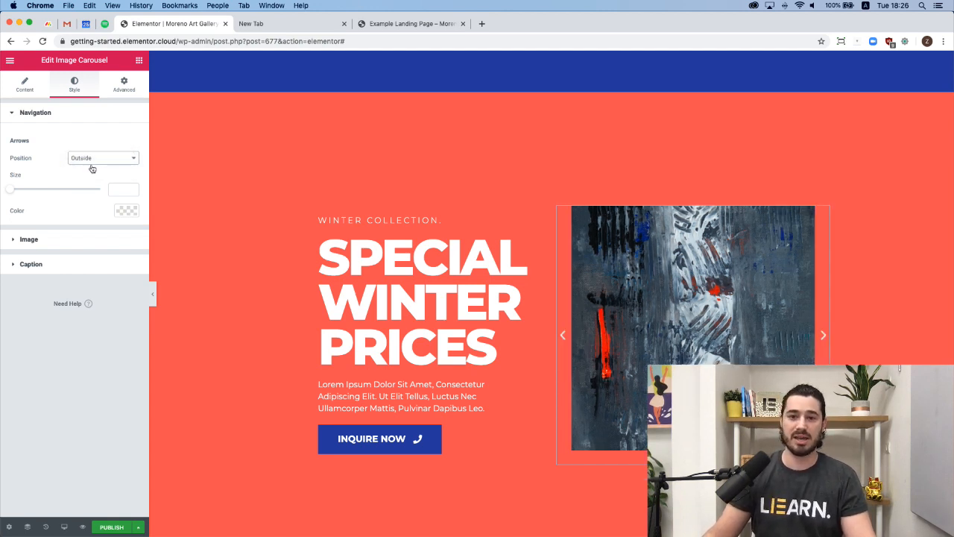
click(116, 193)
text(20)
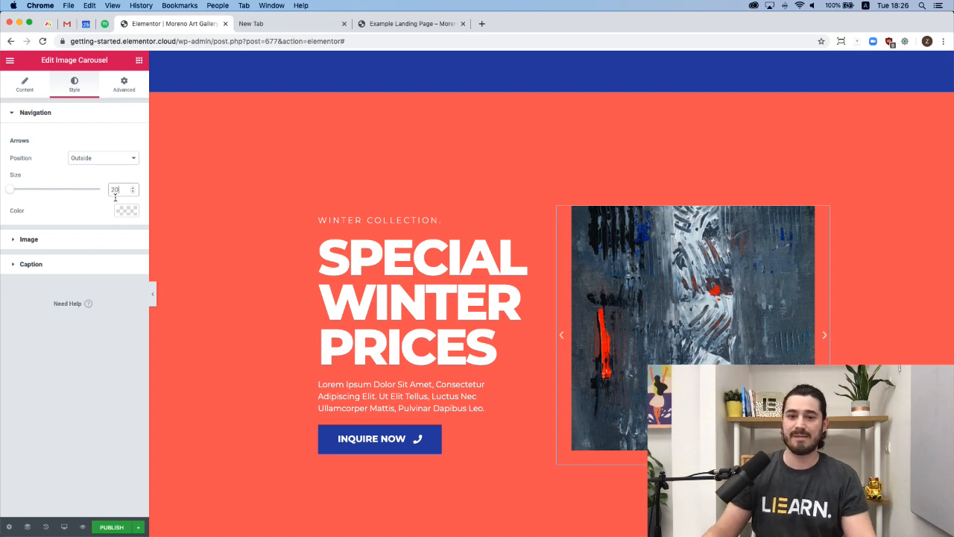
click(125, 214)
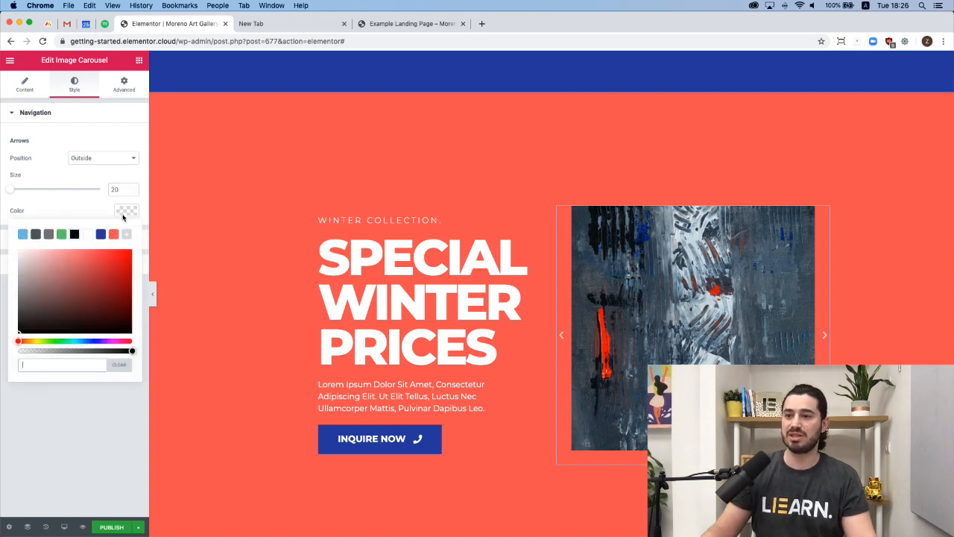
click(88, 236)
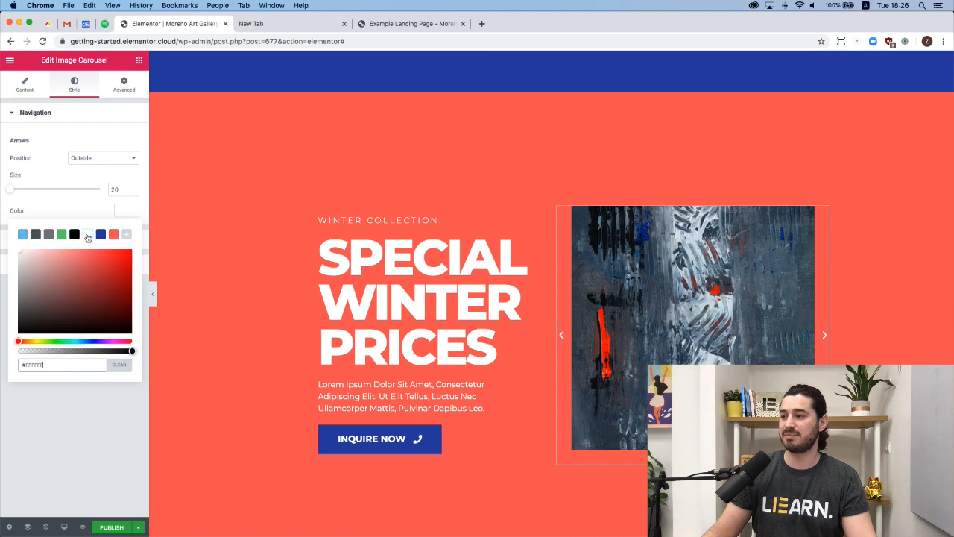
click(127, 215)
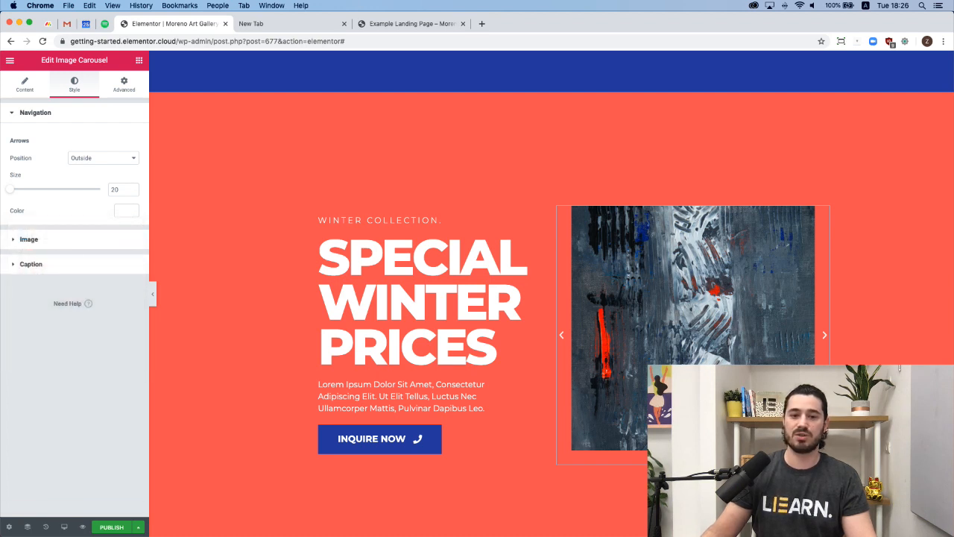
Step: Align the carousel captions left and colour their text white (#FFFFFF)
click(43, 265)
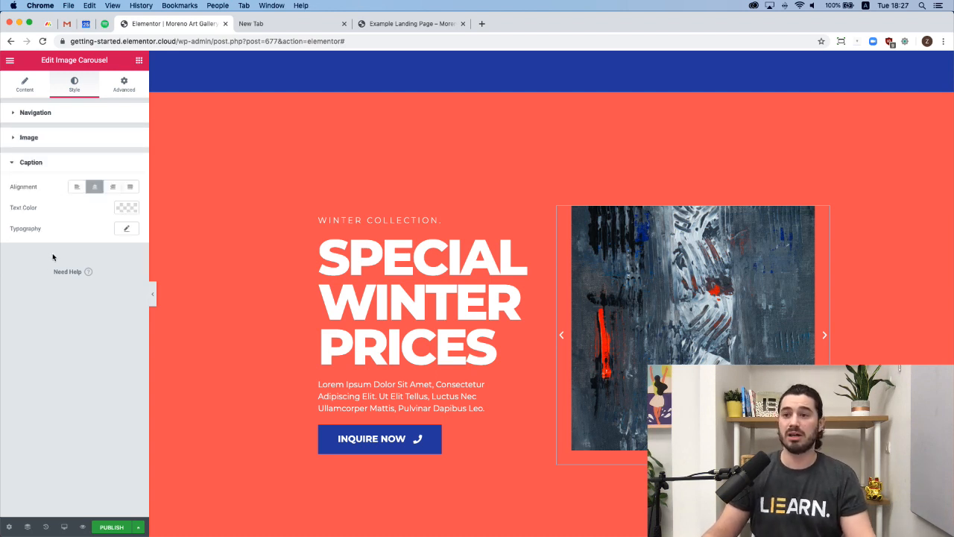
click(77, 187)
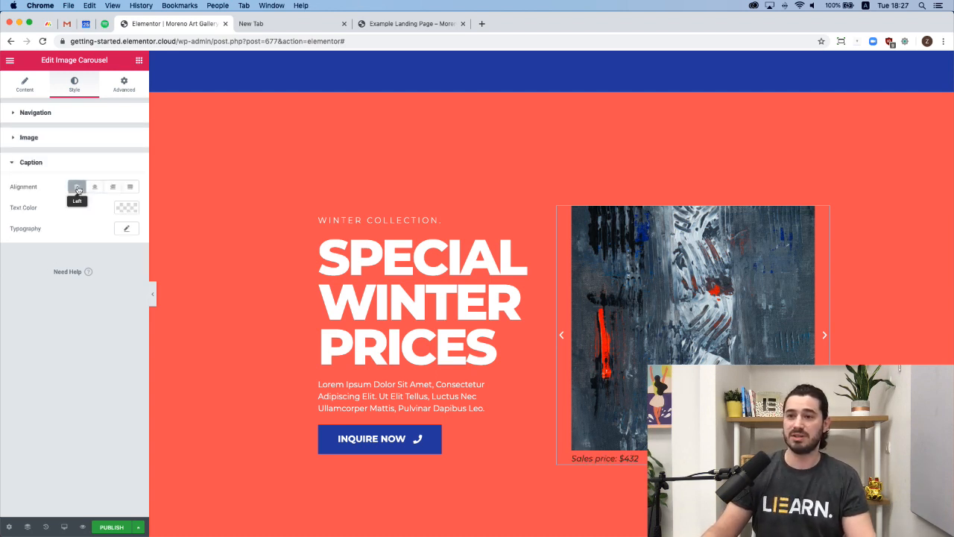
click(126, 207)
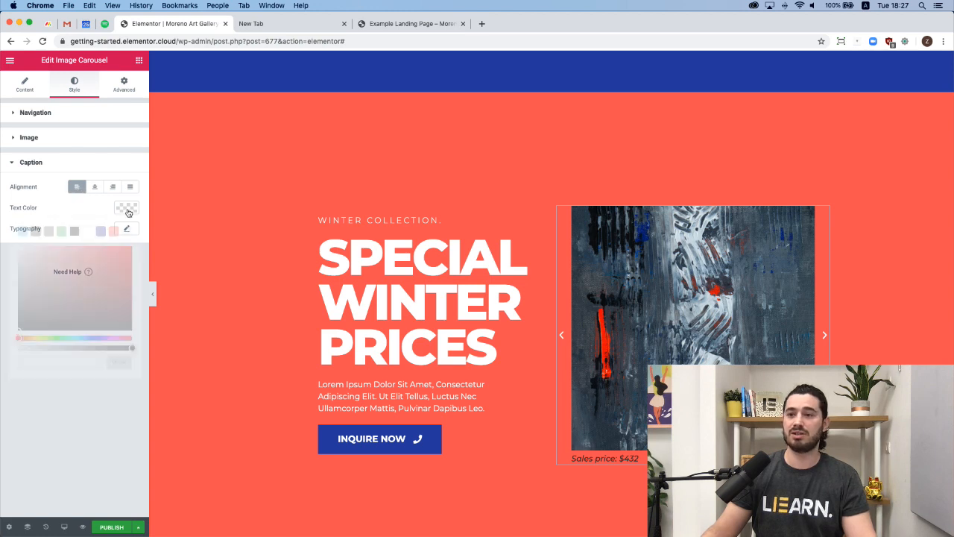
click(89, 232)
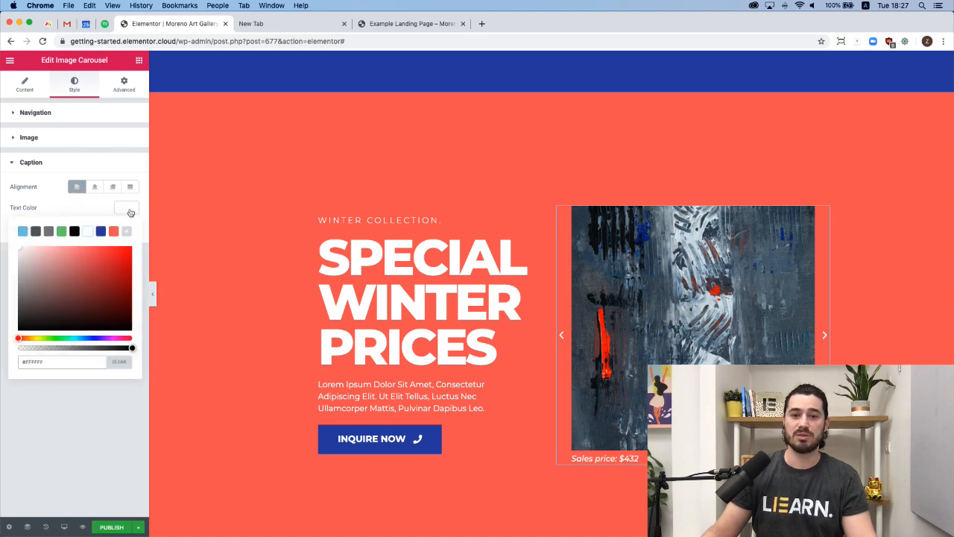
click(129, 212)
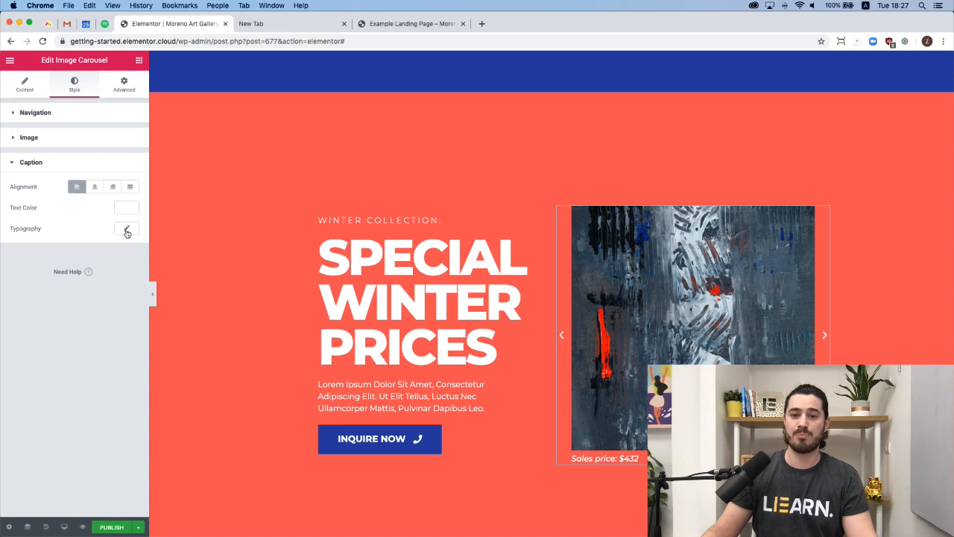
Step: Set the carousel caption typography to 20 px size and weight 100
click(126, 230)
click(117, 296)
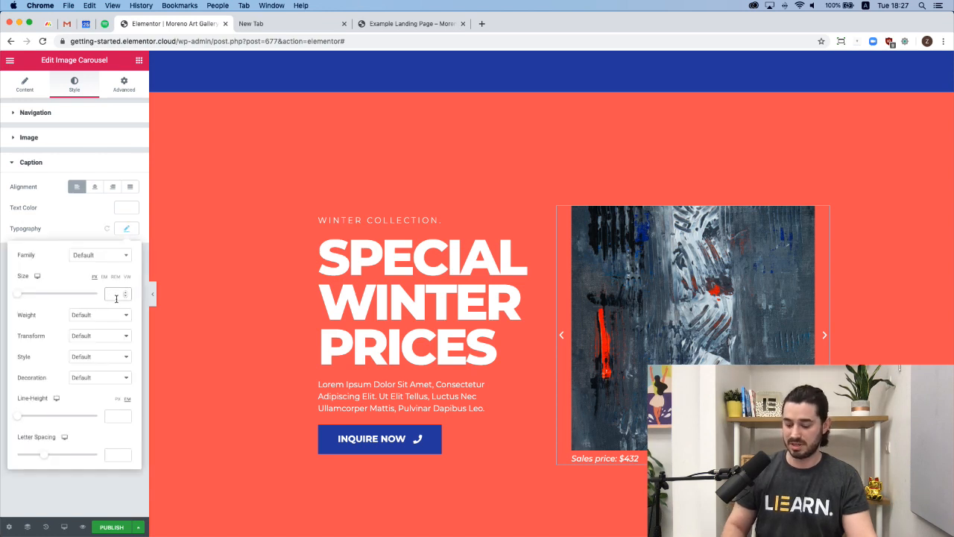
text(20)
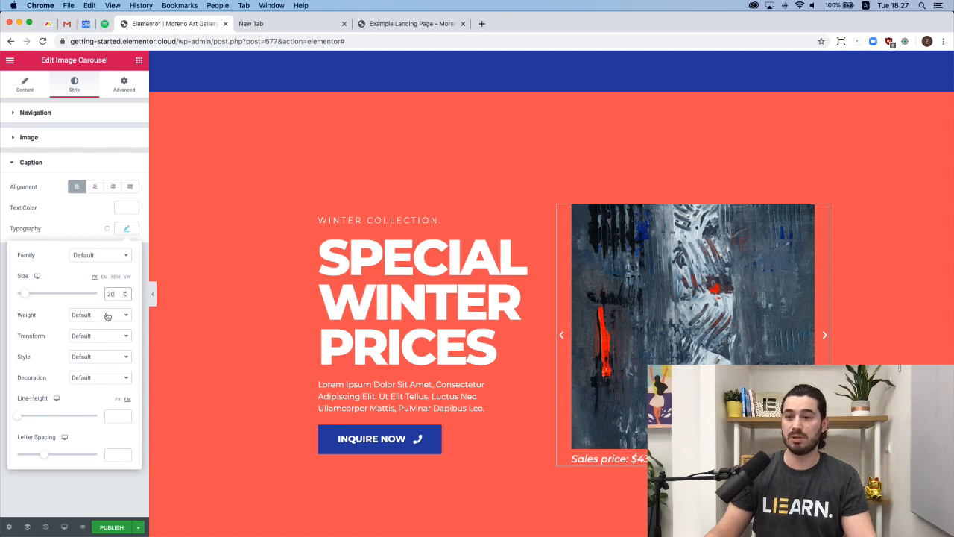
click(106, 317)
click(93, 239)
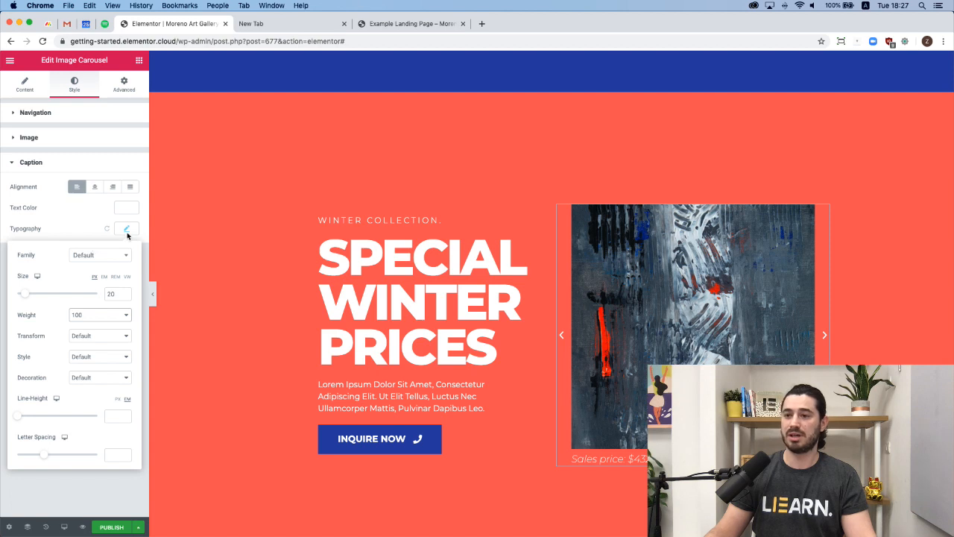
click(128, 232)
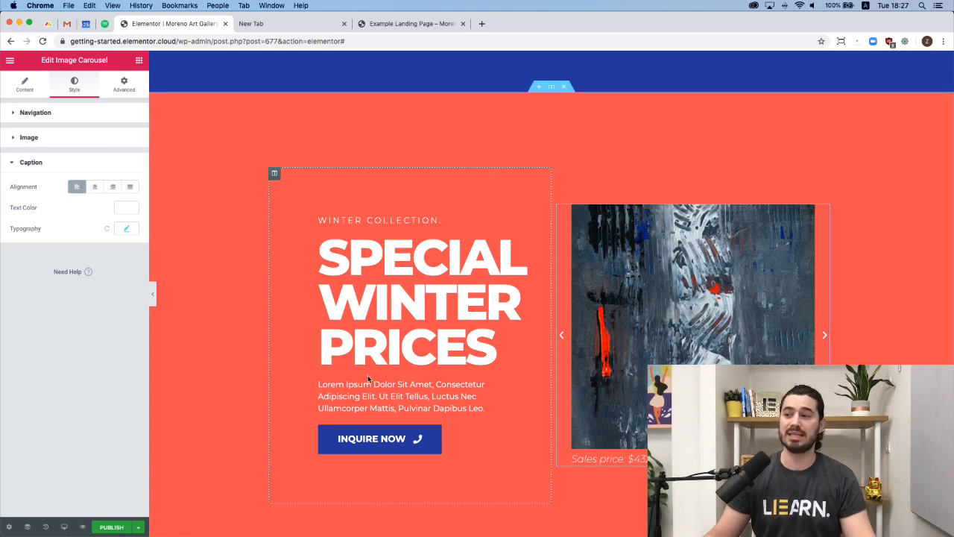
Step: Give the red Winter Collection section the CSS ID see-works
scroll(382, 375, up, 5)
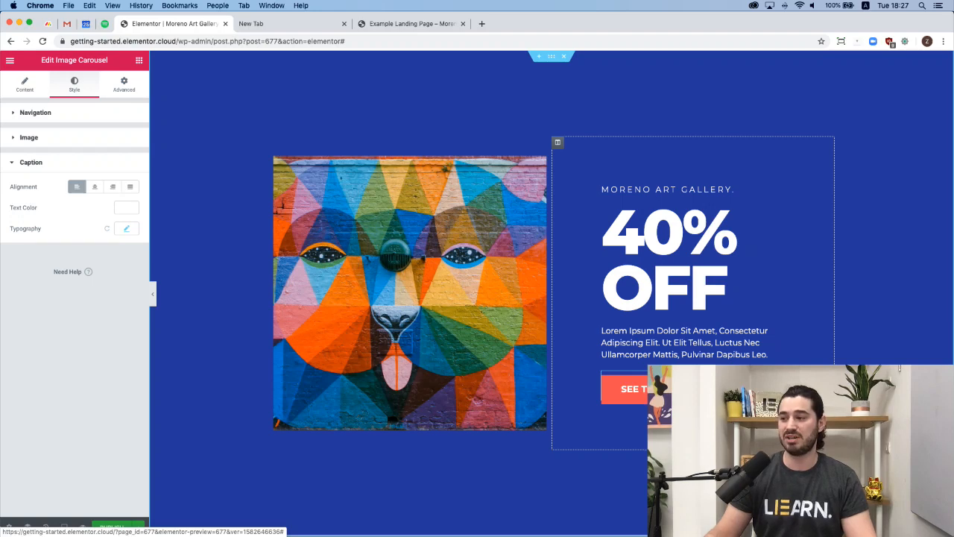
scroll(552, 291, down, 5)
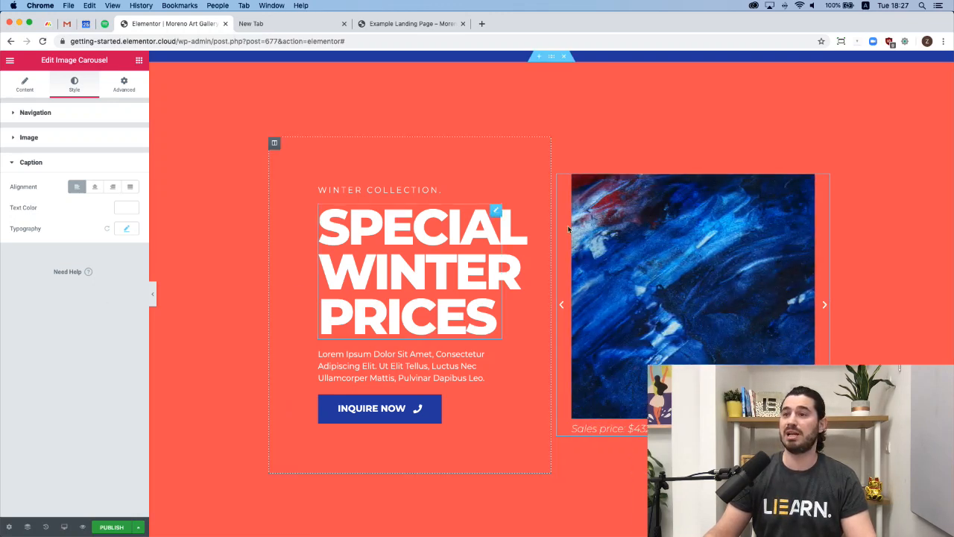
click(552, 58)
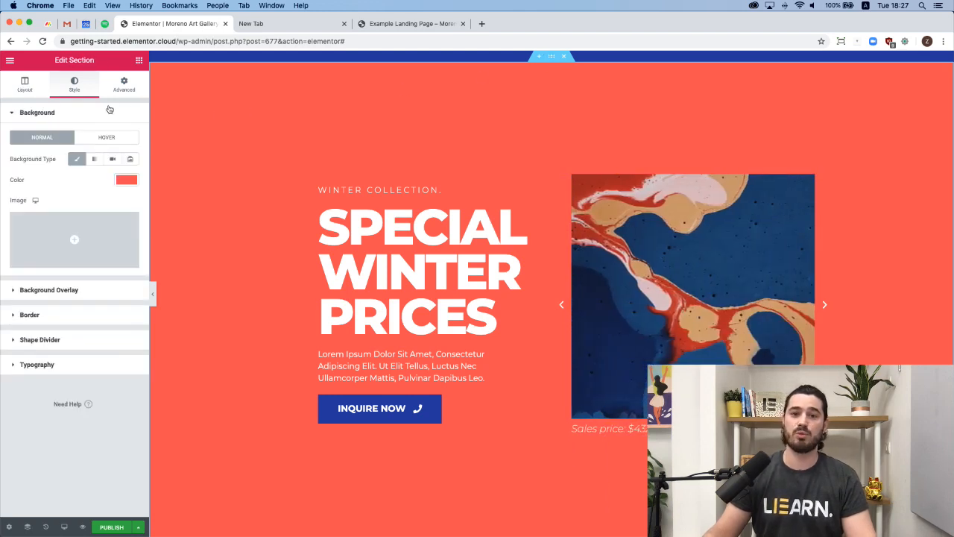
click(126, 89)
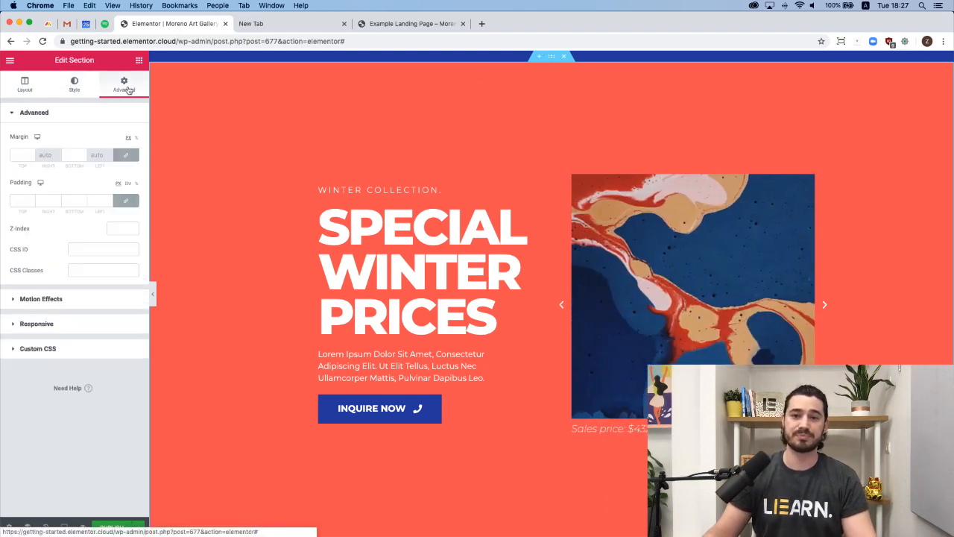
click(85, 252)
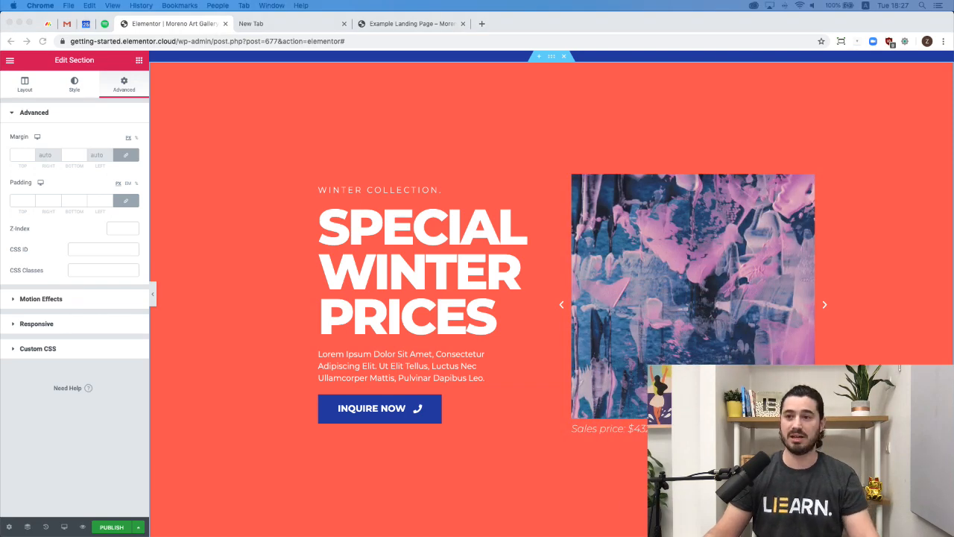
text(see-works)
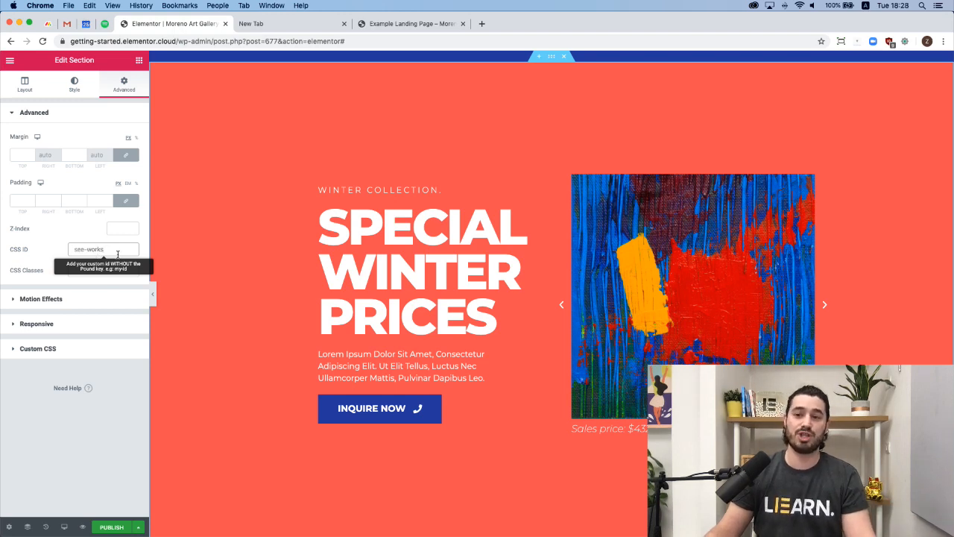
click(61, 248)
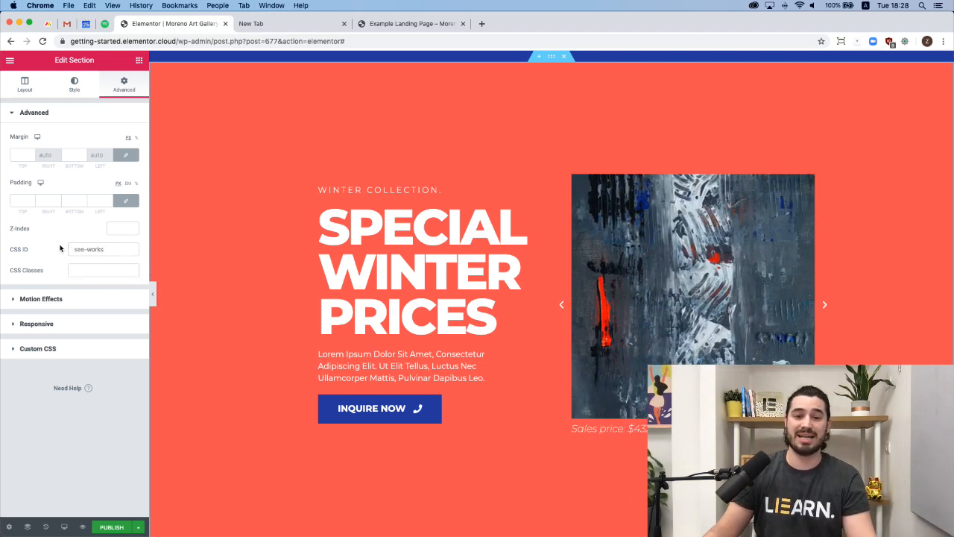
Step: Link the See the Works button to the red section's CSS ID by setting its link to #see-works, with no space
scroll(436, 240, up, 3)
scroll(435, 241, down, 3)
triple_click(109, 250)
click(121, 249)
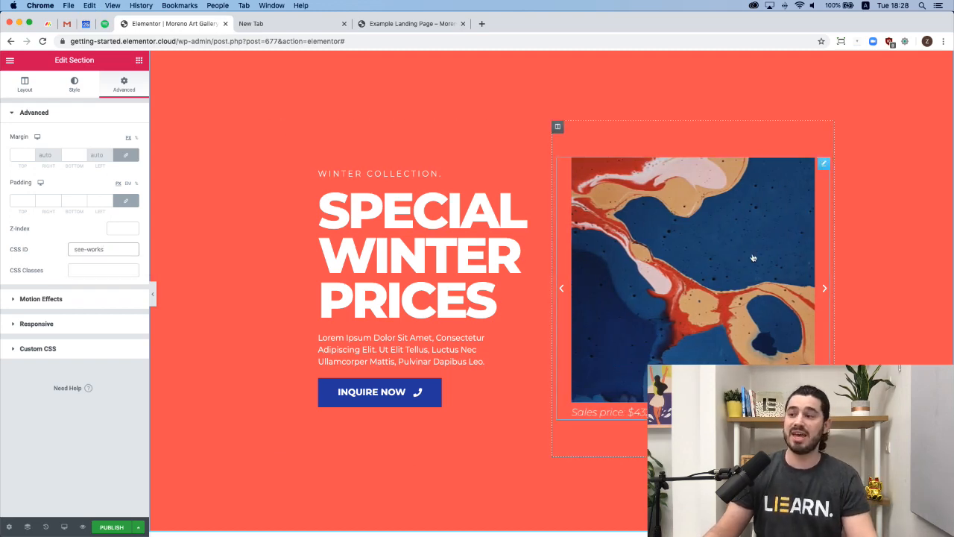
scroll(722, 254, up, 1)
scroll(723, 254, up, 5)
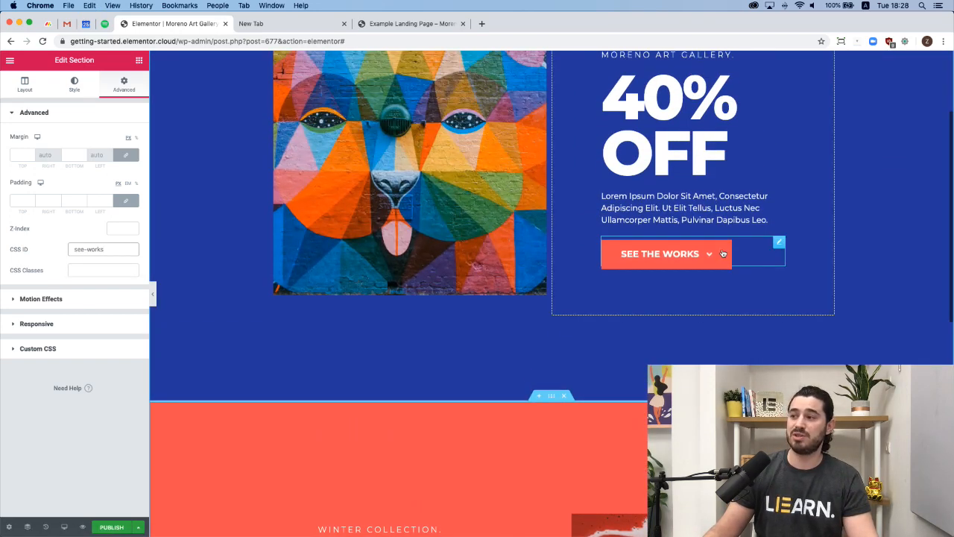
click(779, 243)
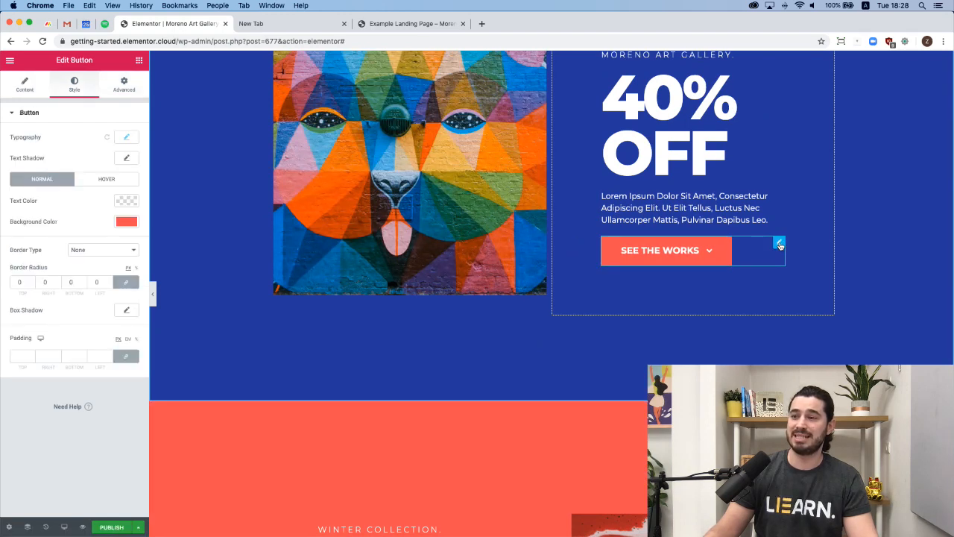
click(28, 85)
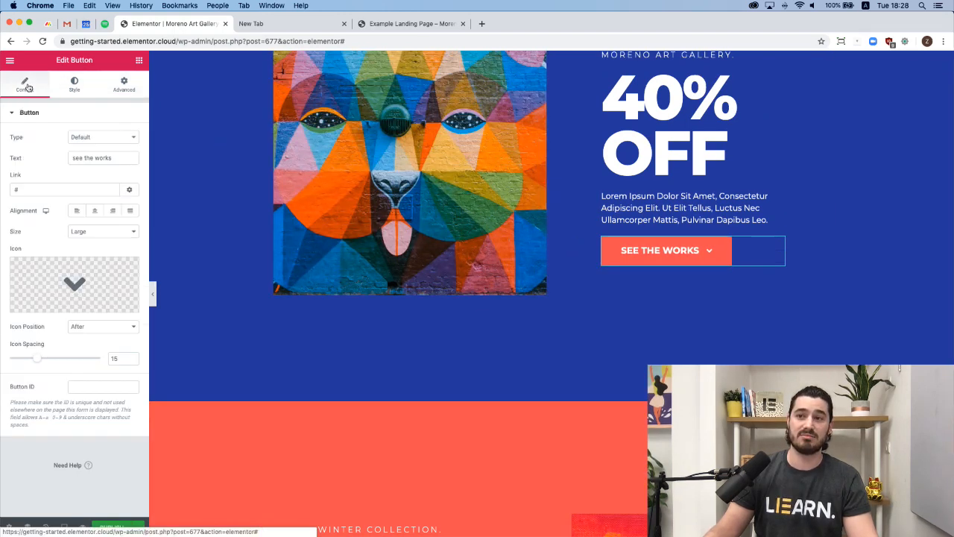
click(30, 193)
text(see-works)
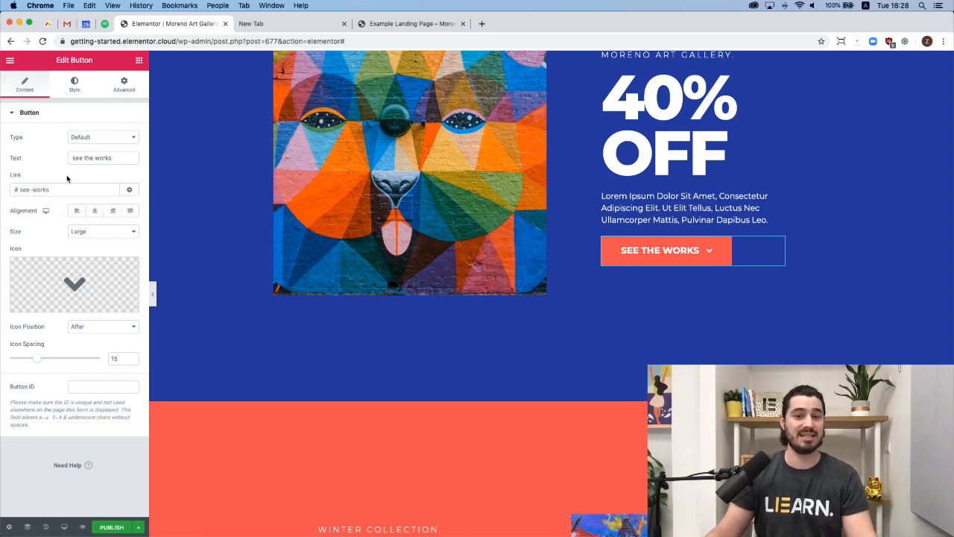
drag(21, 192, 30, 193)
key(Left)
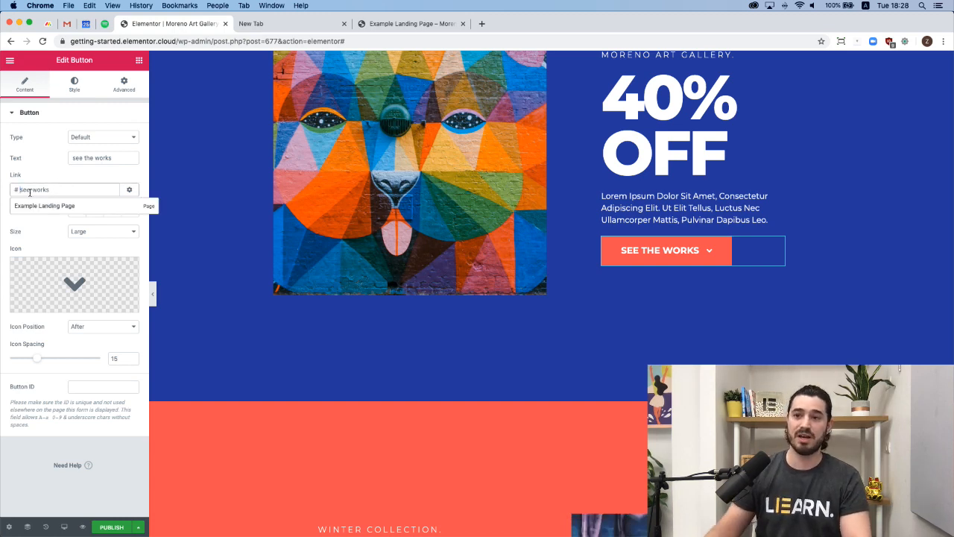
key(BackSpace)
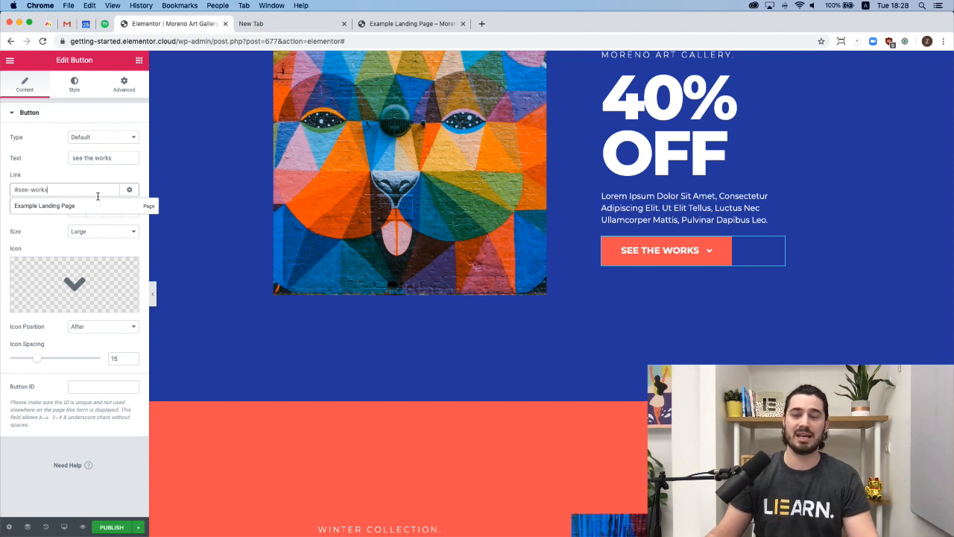
click(45, 177)
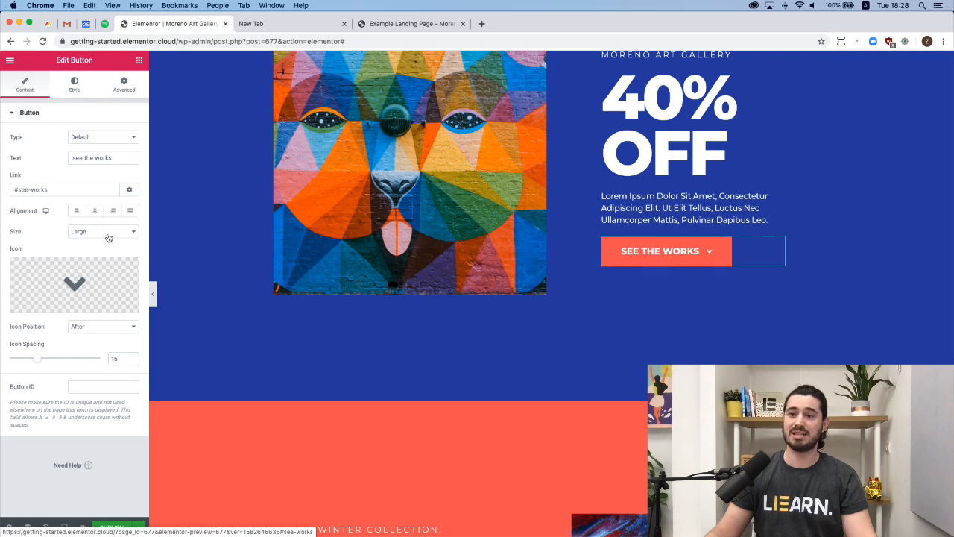
Step: Compare the button's link with the red Winter Collection section's CSS ID and test the See the Works button's jump
click(57, 189)
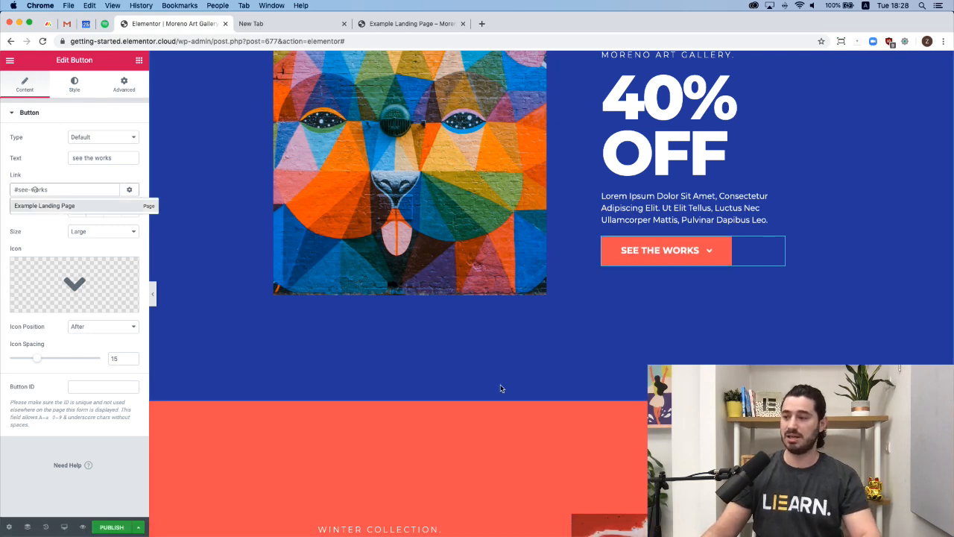
click(161, 272)
scroll(547, 381, down, 1)
scroll(547, 382, down, 5)
scroll(546, 381, up, 3)
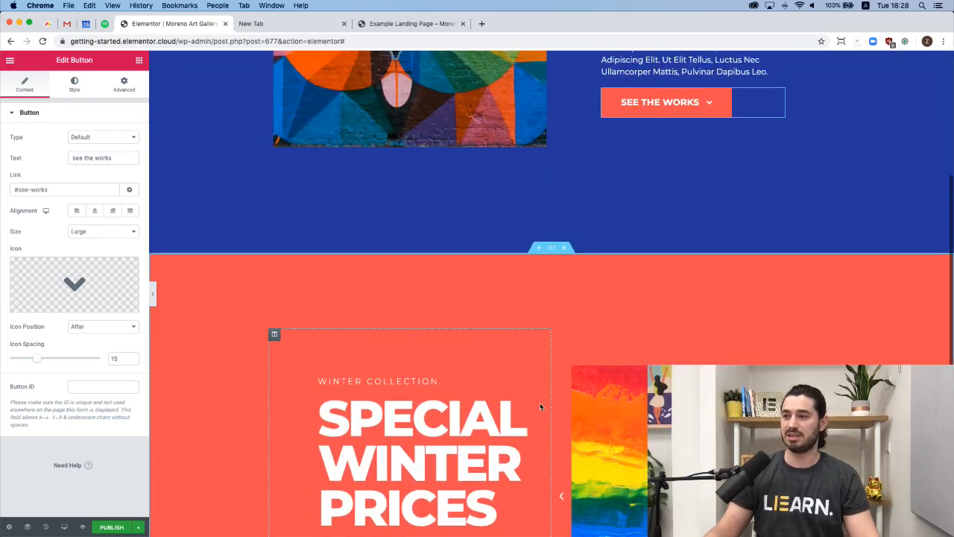
click(551, 263)
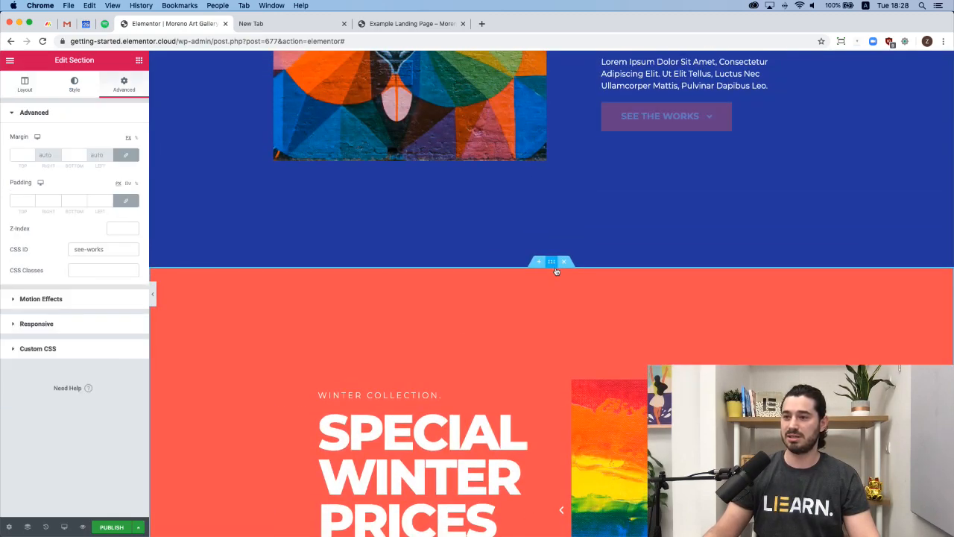
click(97, 251)
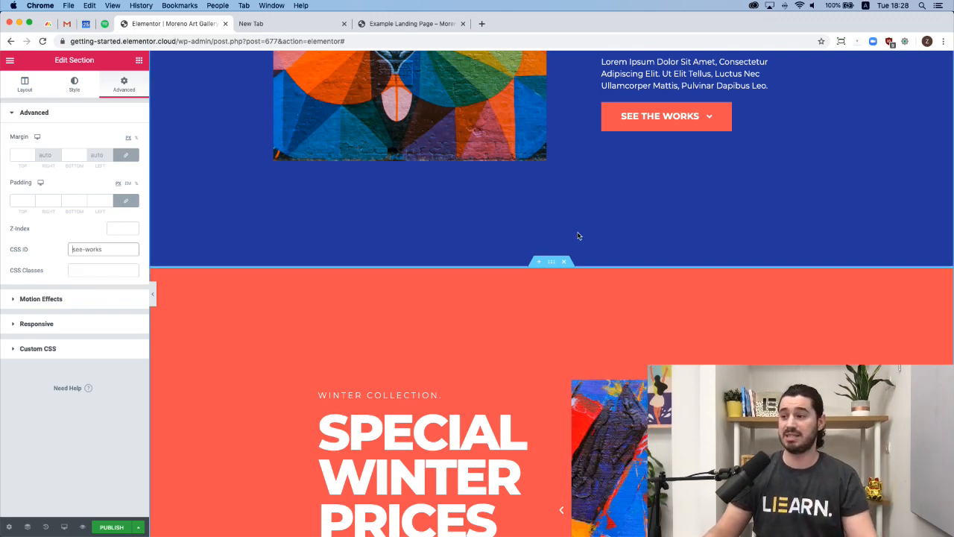
scroll(575, 236, up, 4)
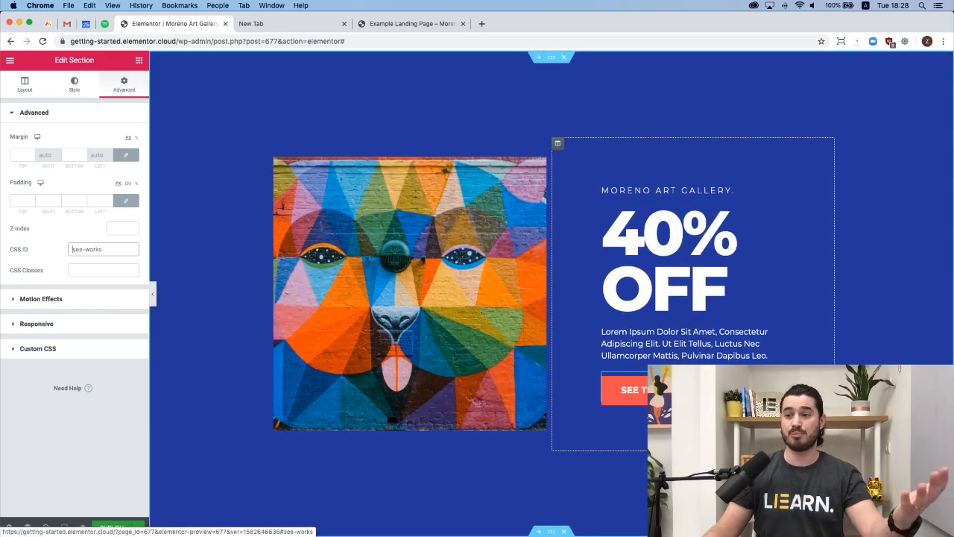
click(623, 386)
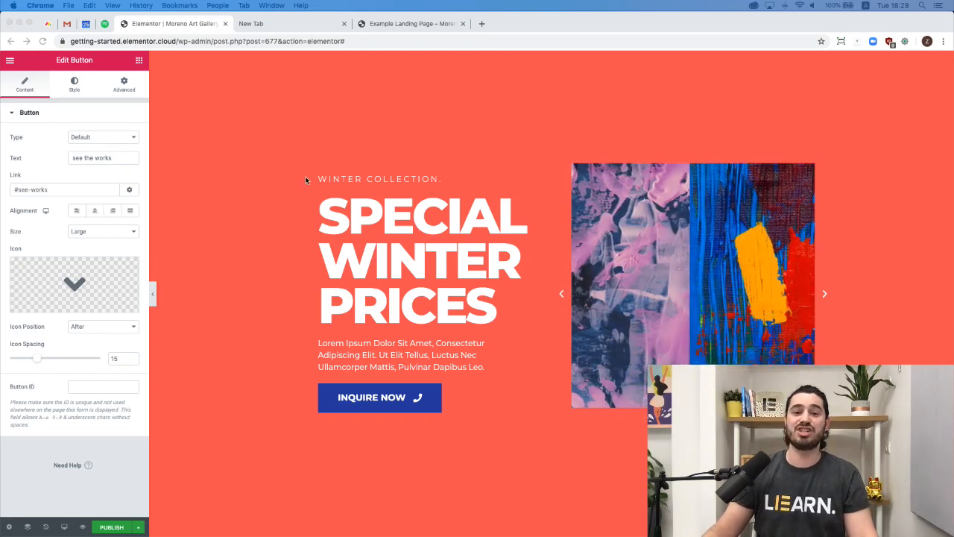
Step: Switch to the Example Landing Page preview and examine its Contact Us section
click(395, 23)
scroll(482, 175, down, 3)
scroll(482, 175, down, 5)
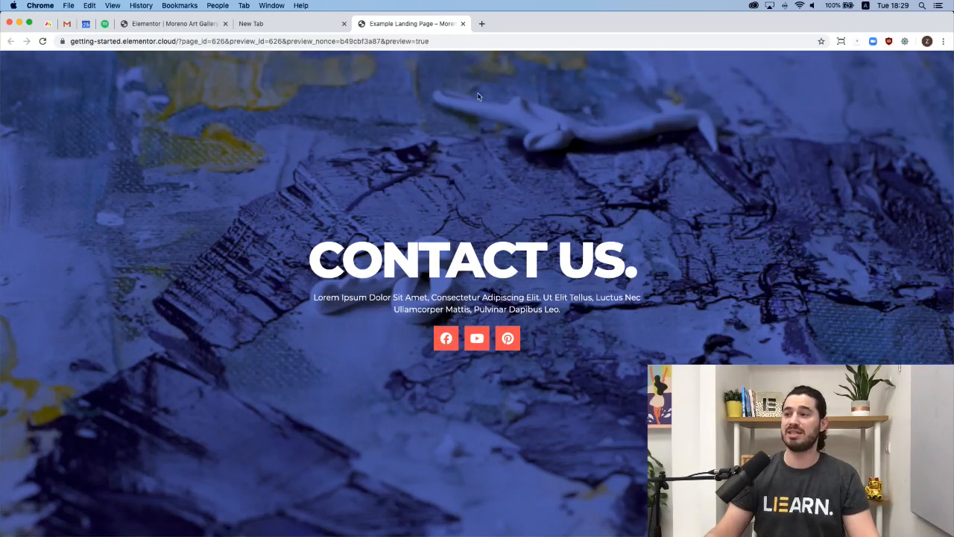
scroll(322, 113, up, 3)
scroll(321, 110, down, 3)
Step: Return to the Moreno Art Gallery page in the Elementor editor and add a single-column section below the Winter Collection section
click(167, 24)
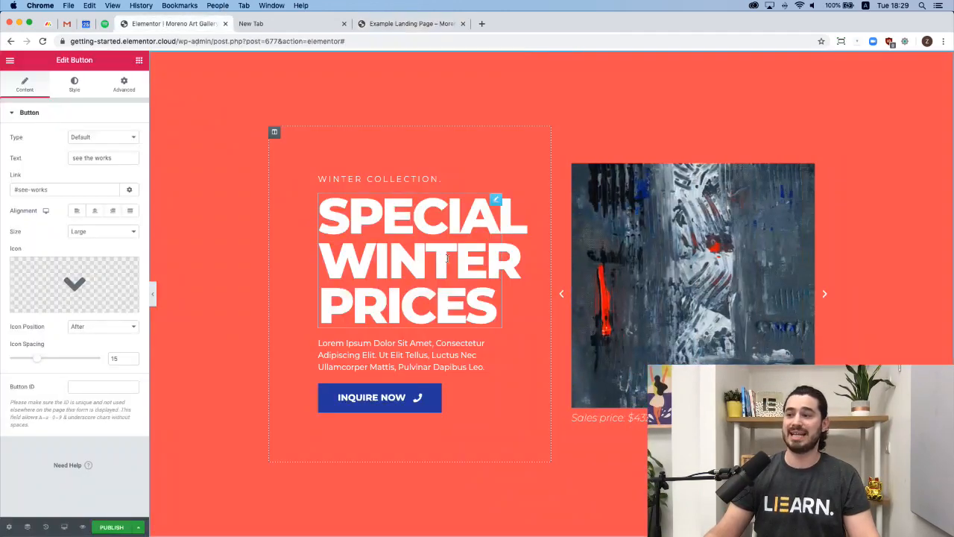
scroll(592, 329, down, 2)
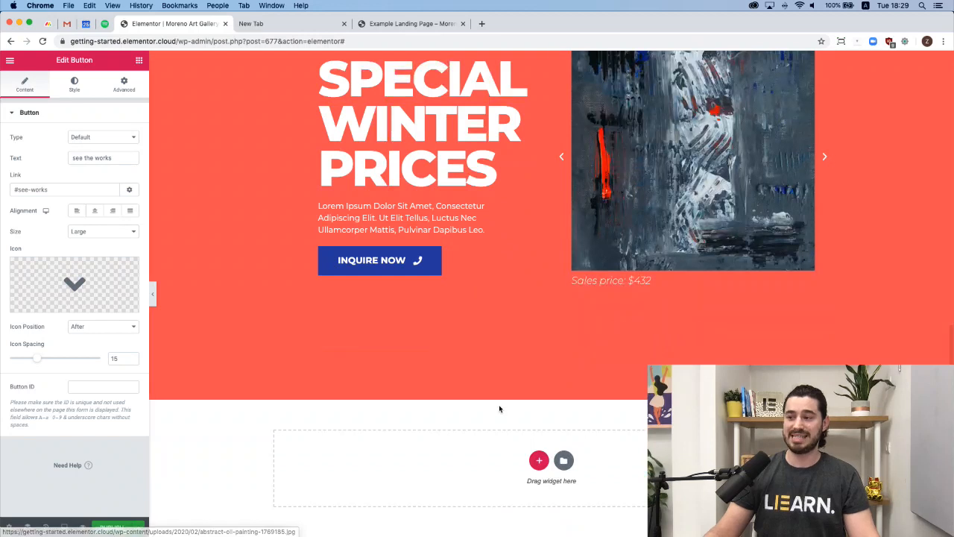
click(538, 460)
scroll(447, 427, down, 1)
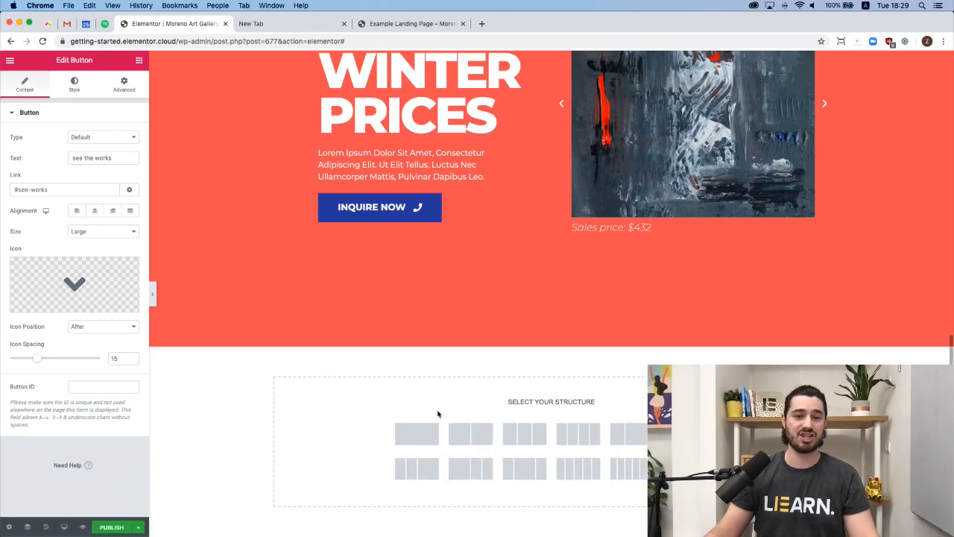
click(412, 434)
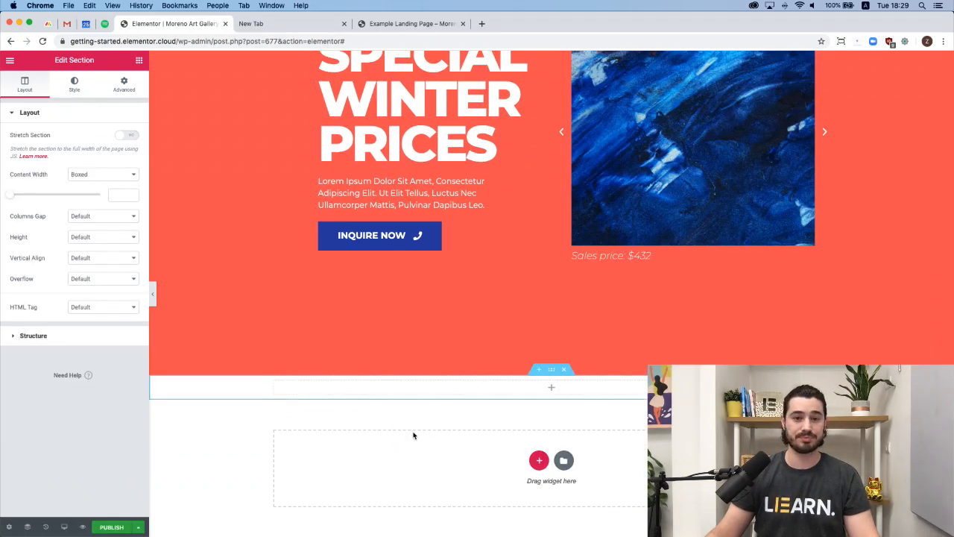
Step: Give the new section a Min Height of 100 VH
click(91, 237)
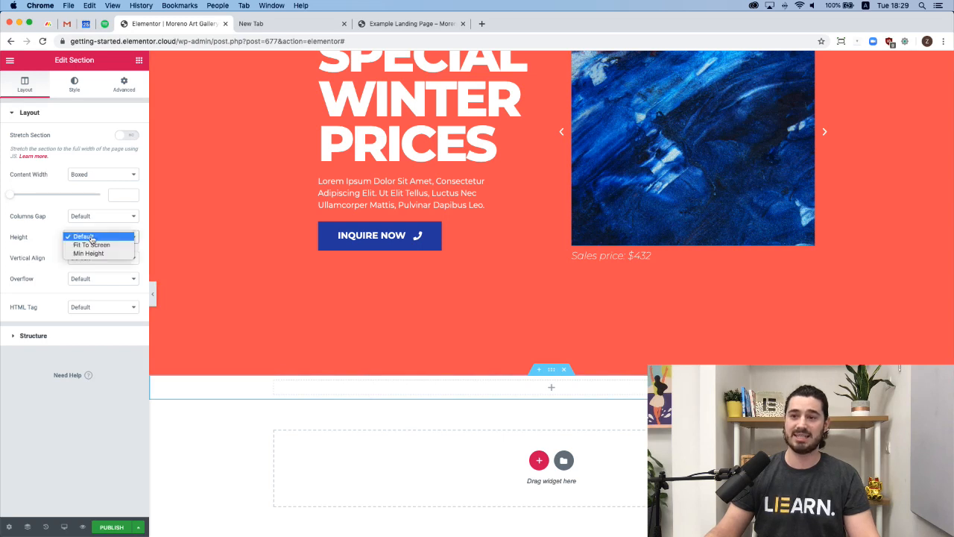
click(90, 253)
click(125, 260)
drag(126, 277, 103, 277)
text(1)
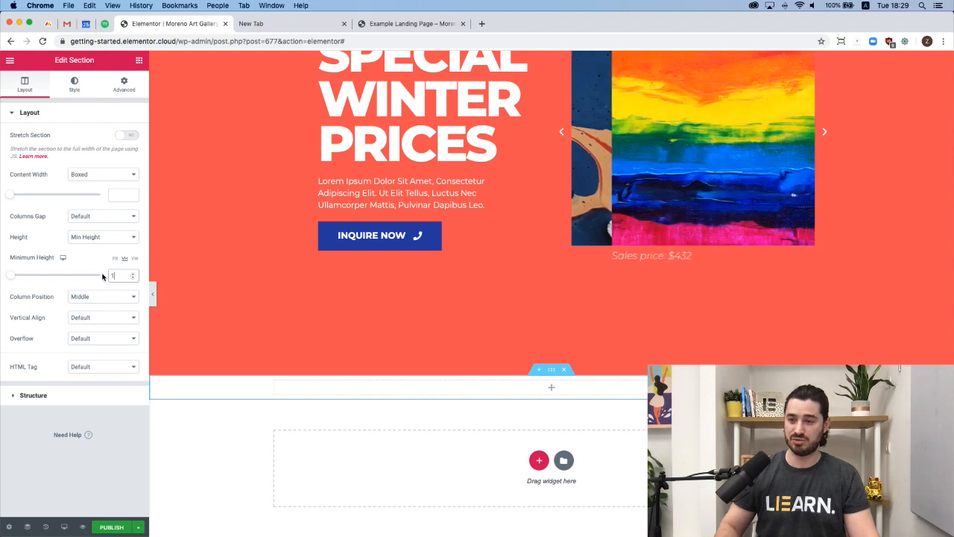
text(00)
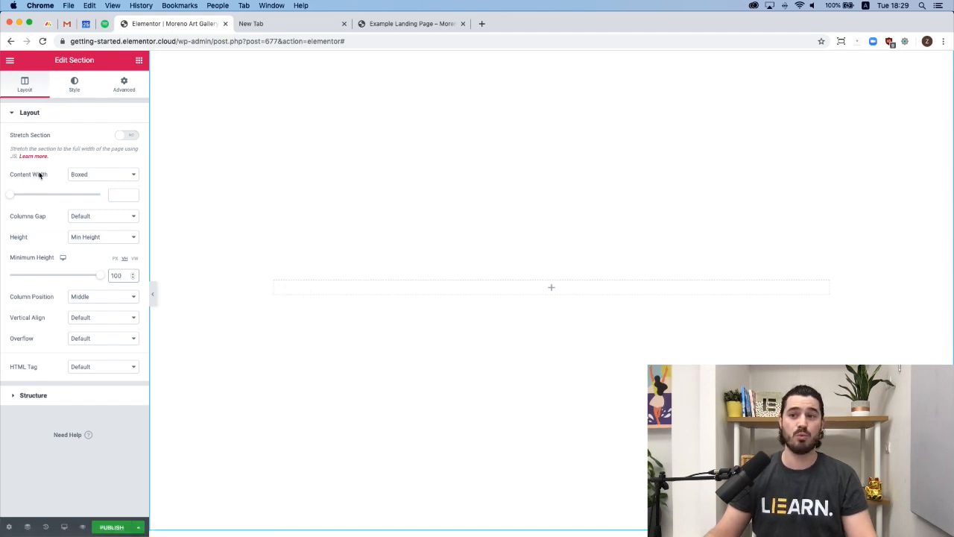
Step: Set the new section's boxed content width to 748
drag(12, 198, 27, 198)
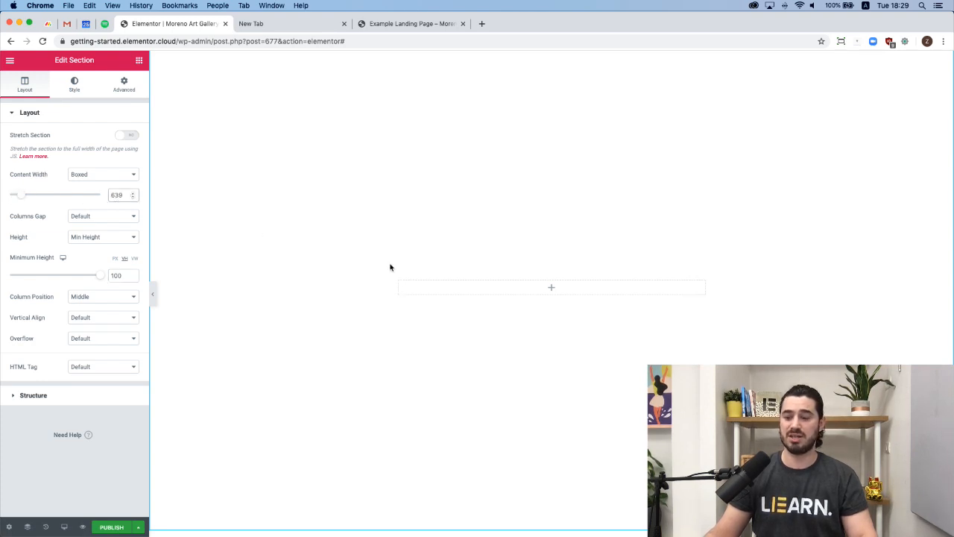
key(Up)
key(Up)
key(Up)
key(Up)
key(Up)
key(Up)
key(Up)
key(Up)
key(Up)
key(Up)
key(Up)
key(Up)
key(Up)
key(Up)
key(Up)
key(Up)
key(Up)
key(Up)
key(Up)
key(Up)
key(Up)
key(Up)
key(Up)
key(Up)
key(Up)
key(Up)
key(Up)
key(Up)
key(Up)
key(Up)
key(Up)
key(Up)
key(Up)
key(Up)
key(Up)
key(Up)
key(Up)
key(Up)
key(Up)
key(Up)
key(Up)
key(Up)
key(Up)
key(Up)
key(Up)
key(Up)
key(Up)
key(Up)
key(Up)
key(Up)
key(Up)
key(Up)
key(Up)
key(Up)
key(Up)
key(Up)
key(Up)
key(Up)
key(Up)
key(Up)
key(Up)
key(Up)
key(Up)
key(Up)
key(Up)
key(Up)
key(Up)
key(Up)
key(Up)
key(Up)
key(Up)
key(Up)
key(Up)
key(Up)
key(Up)
key(Up)
key(Up)
key(Up)
key(Up)
key(Up)
key(Up)
key(Up)
key(Up)
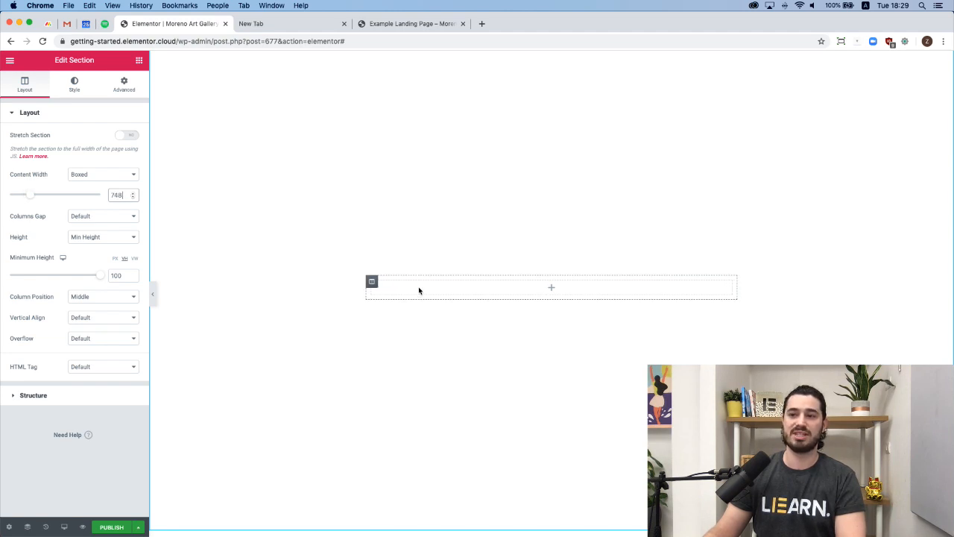
Step: Reduce the new section's boxed content width to 700
key(Down)
key(Down)
key(Down)
key(Down)
key(Down)
key(Down)
key(Down)
key(Down)
key(Down)
key(Down)
key(Down)
key(Down)
key(Down)
key(Down)
key(Down)
key(Down)
key(Down)
key(Down)
key(Down)
key(Down)
key(Down)
key(Down)
key(Down)
key(Down)
key(Down)
key(Down)
key(Down)
key(Down)
key(Down)
key(Down)
key(Down)
key(Down)
key(Down)
key(Down)
key(Down)
key(Down)
key(Down)
key(Down)
key(Down)
key(Down)
key(Down)
key(Down)
key(Down)
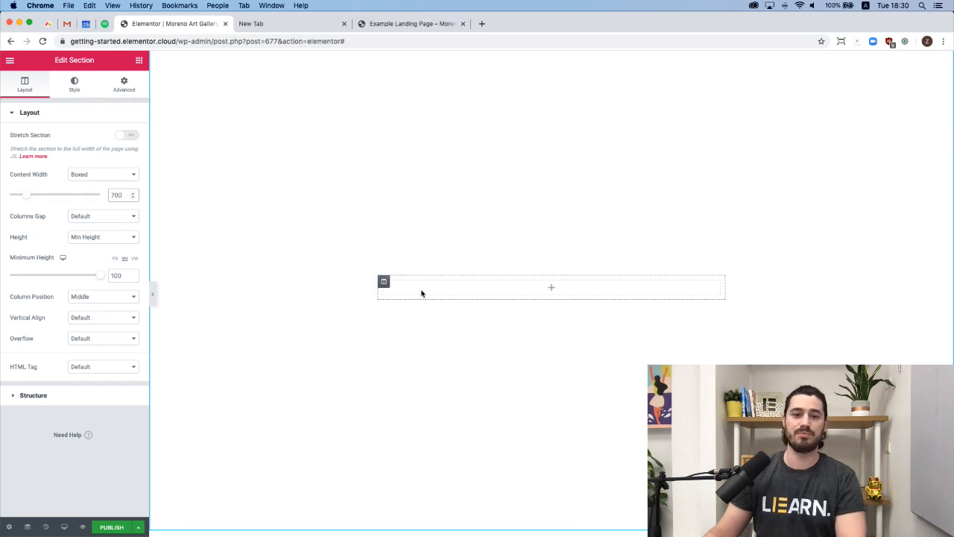
Step: Set the new section's background type to Video and start entering its video link
scroll(463, 232, up, 2)
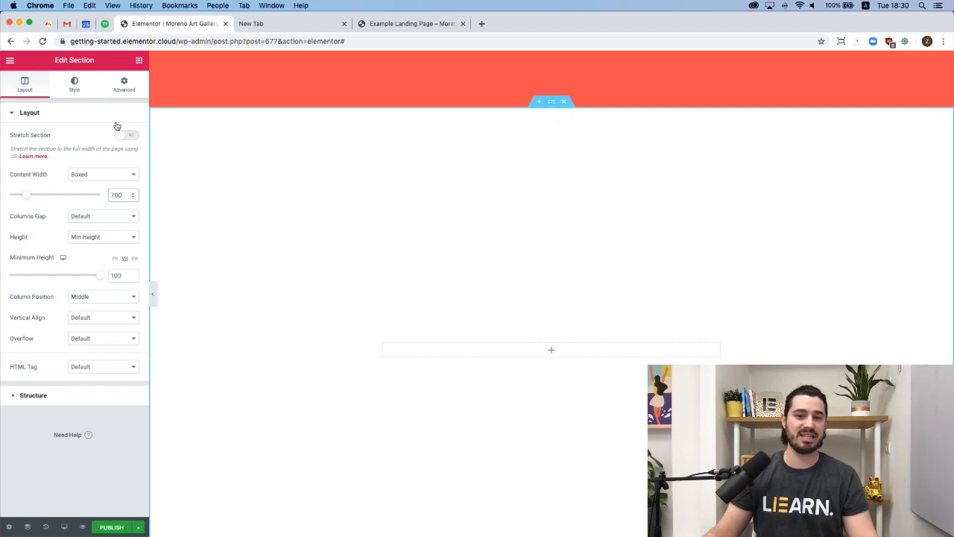
click(74, 86)
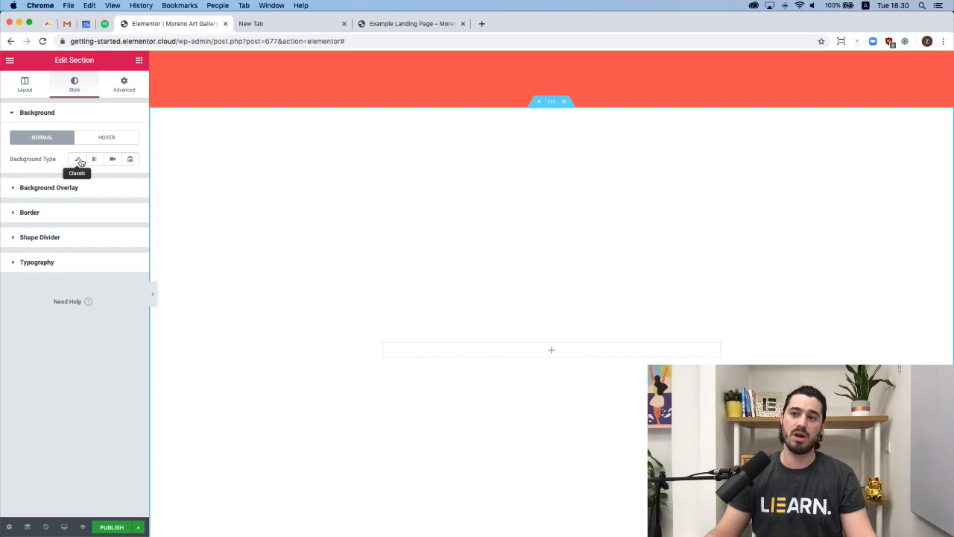
click(111, 159)
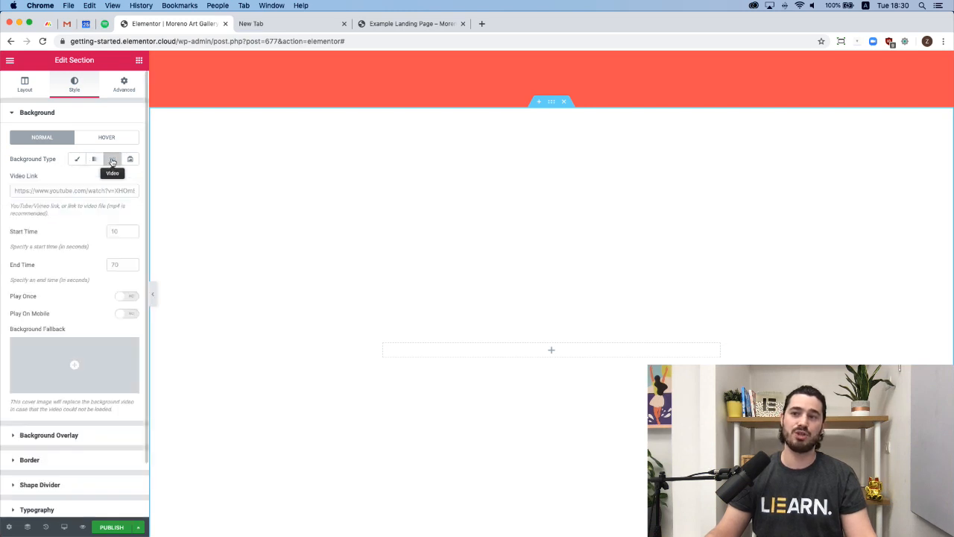
click(59, 196)
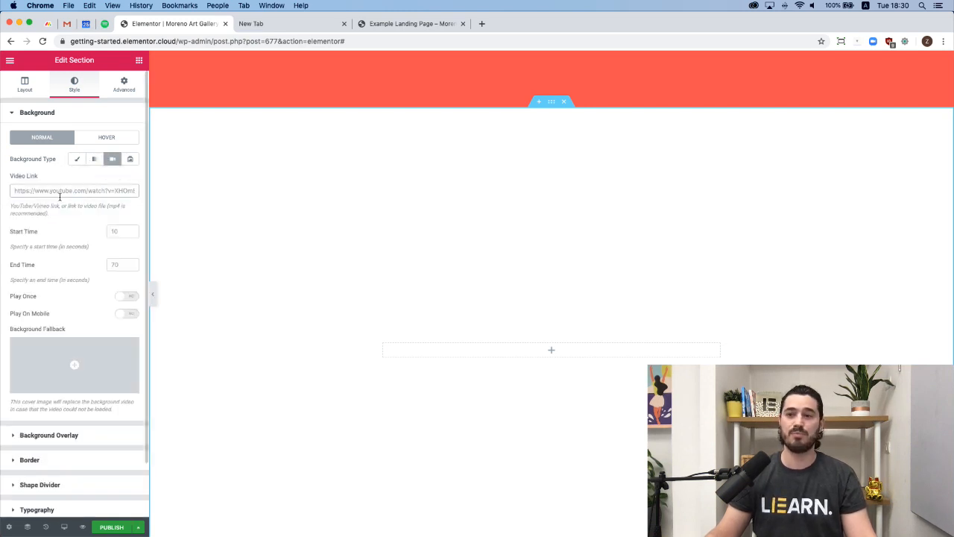
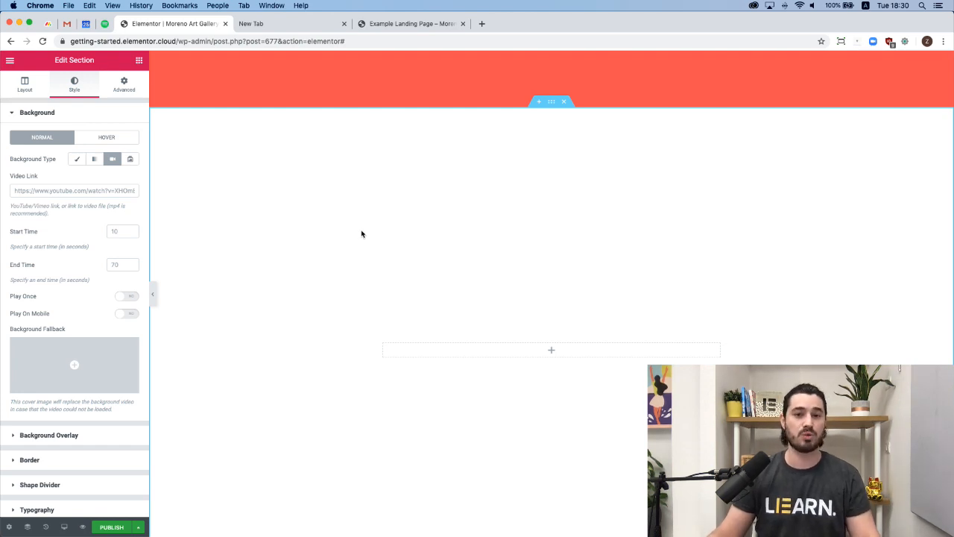
Step: Find the WordPress Dashboard with Elementor's Finder, open it in a separate browser tab and go to the Media Library
key(super+e)
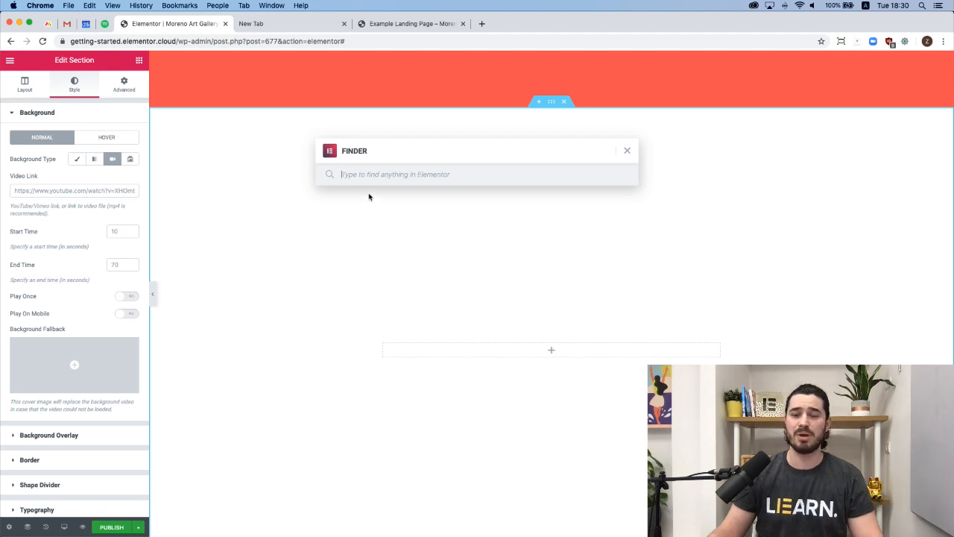
text(dash)
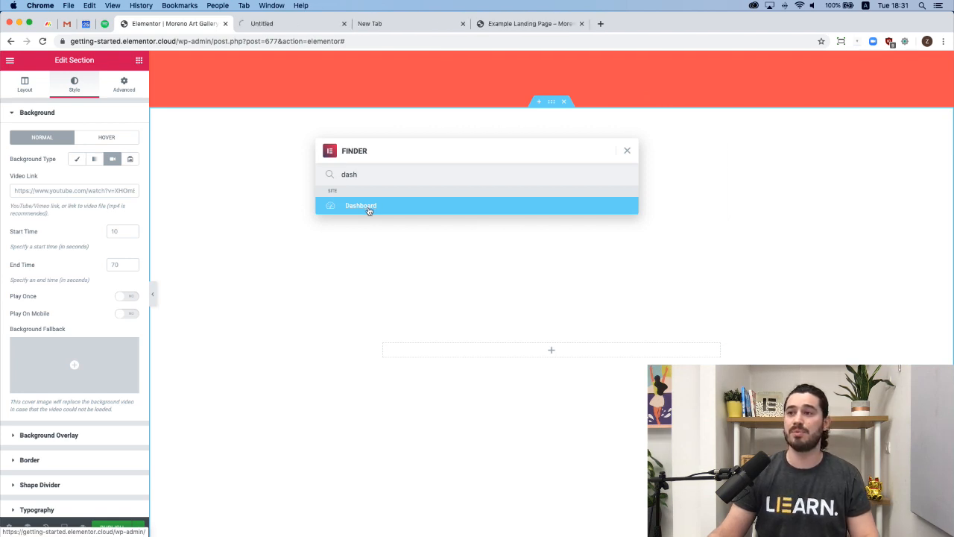
click(292, 24)
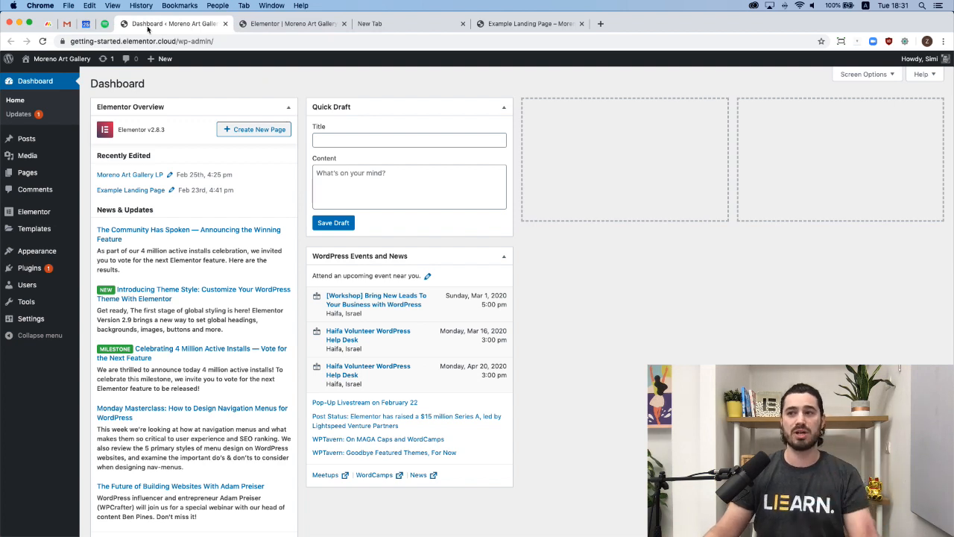
mouse_move(30, 140)
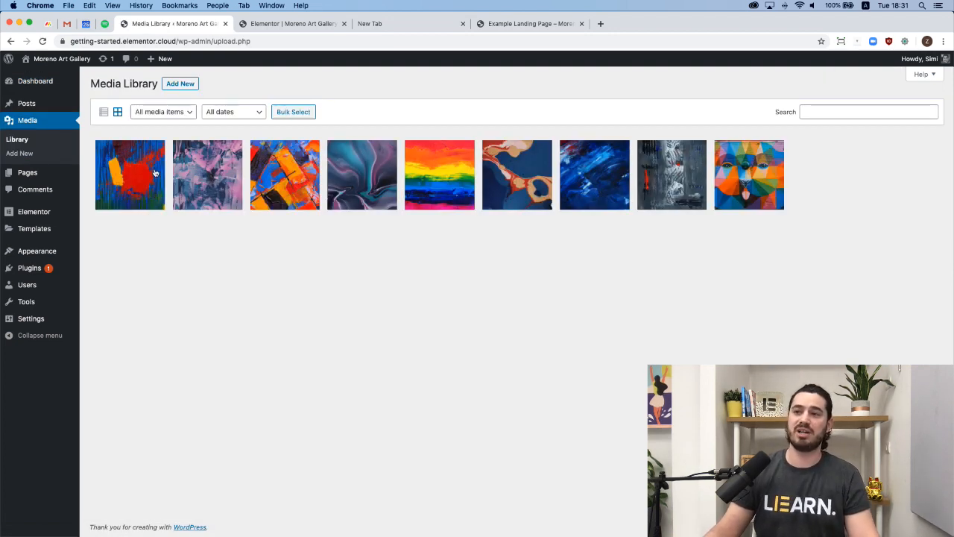
Step: Upload Pexels Videos 1970039.mp4 from the Downloads folder to the Media Library
click(181, 84)
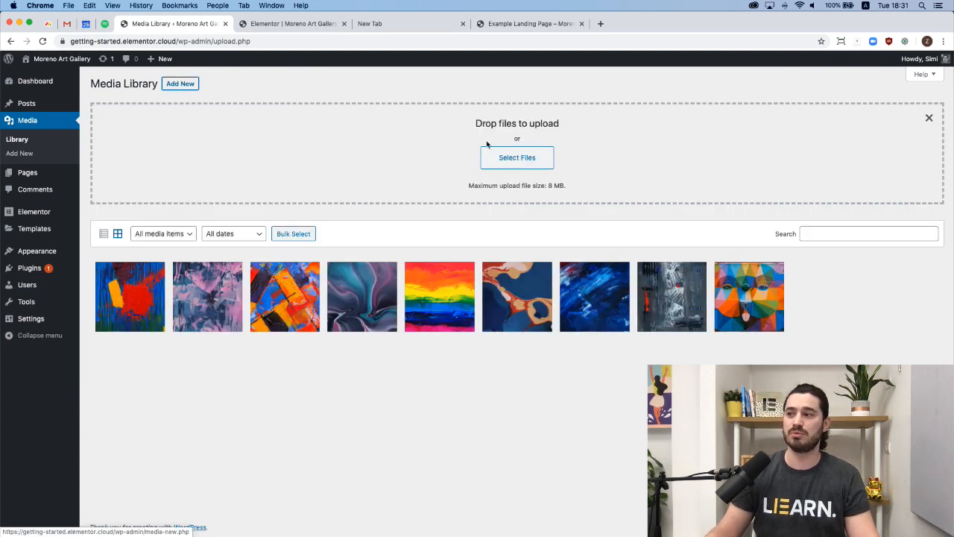
click(515, 159)
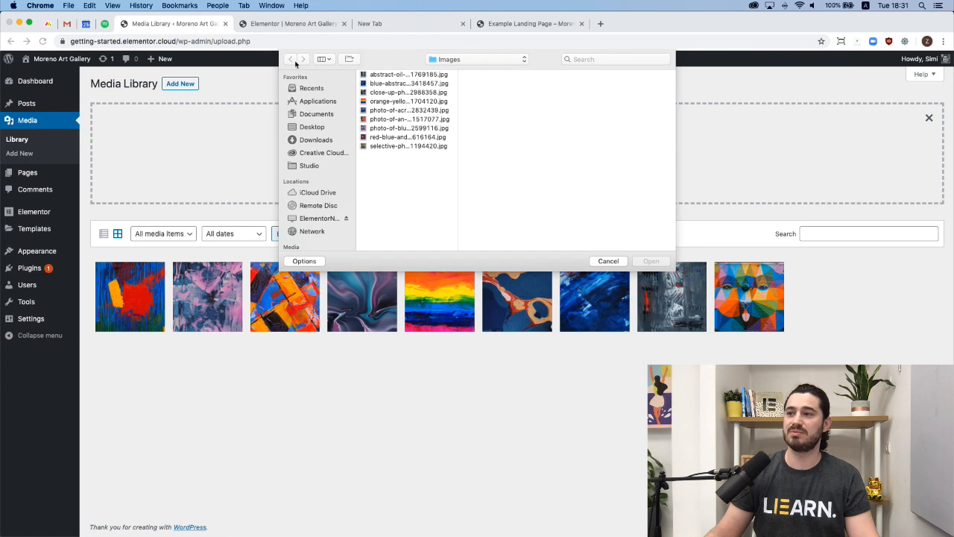
click(319, 141)
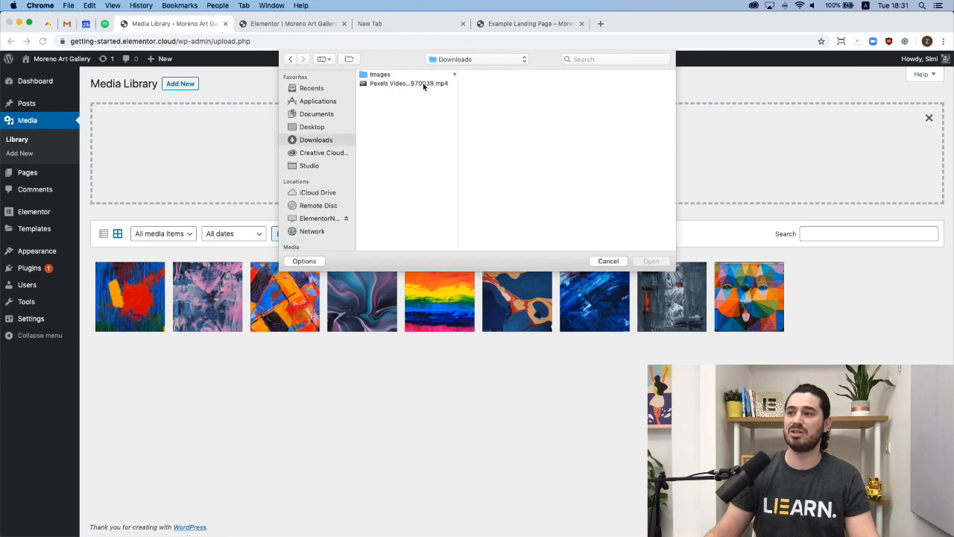
click(423, 84)
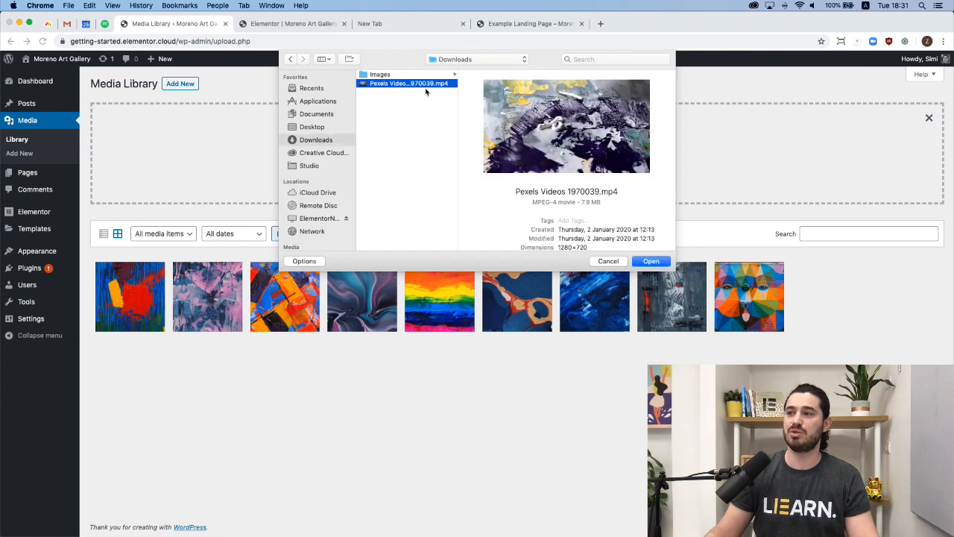
click(651, 261)
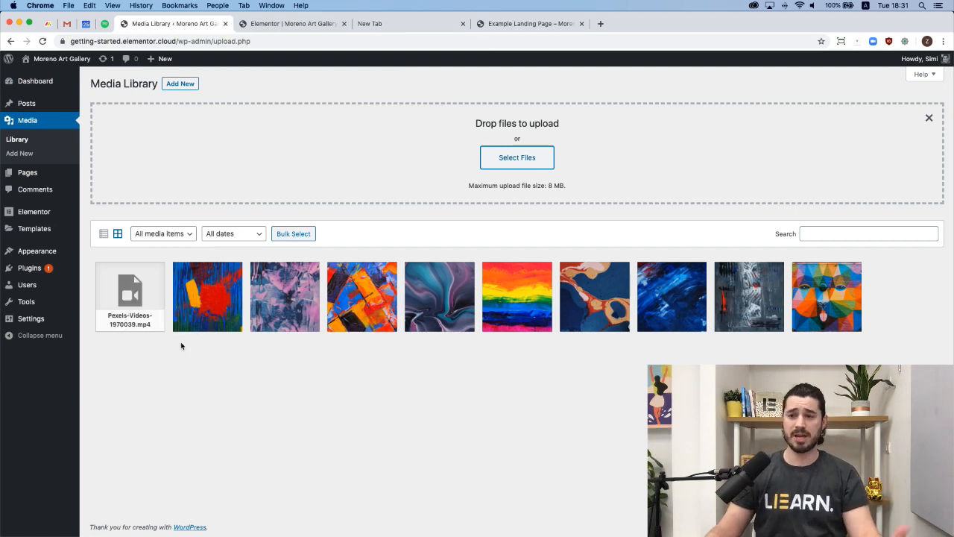
Step: Copy the uploaded video's file link and enter it as the background video link of the new section in the Elementor editor
click(140, 297)
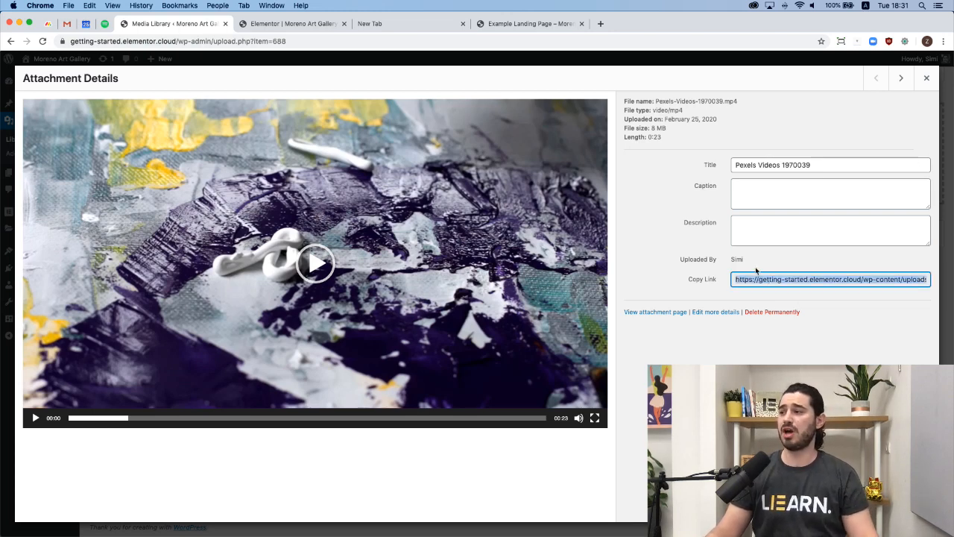
click(275, 24)
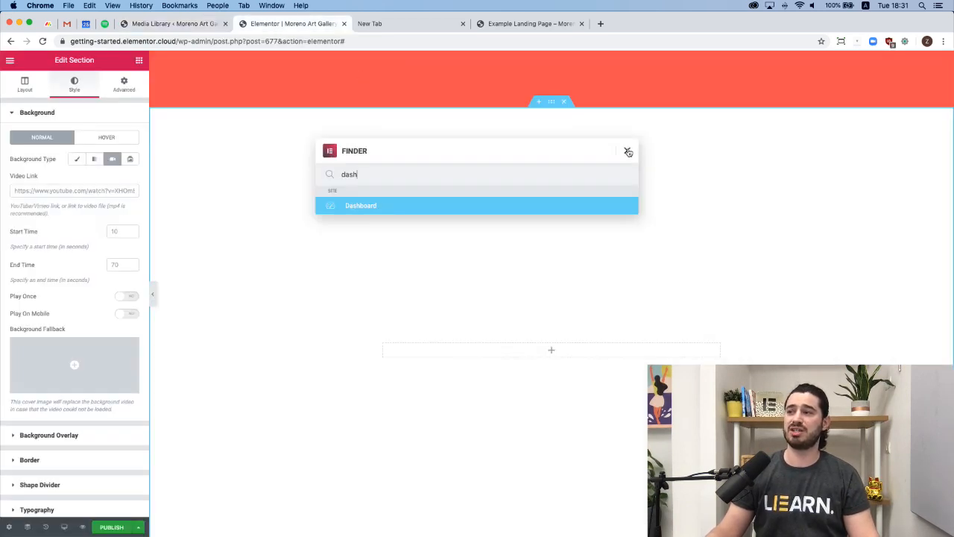
click(627, 152)
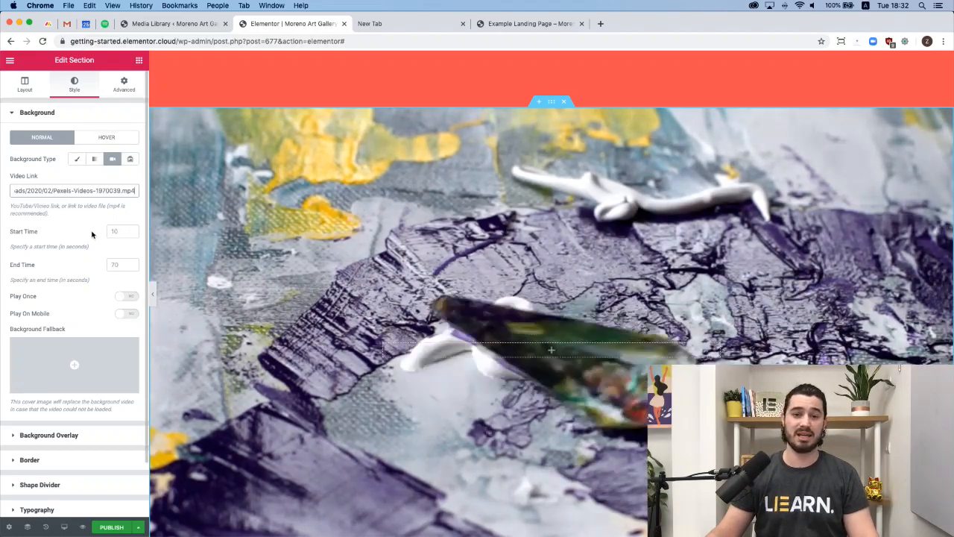
Step: Give the section a Classic background overlay in the saved dark blue colour
scroll(375, 300, down, 2)
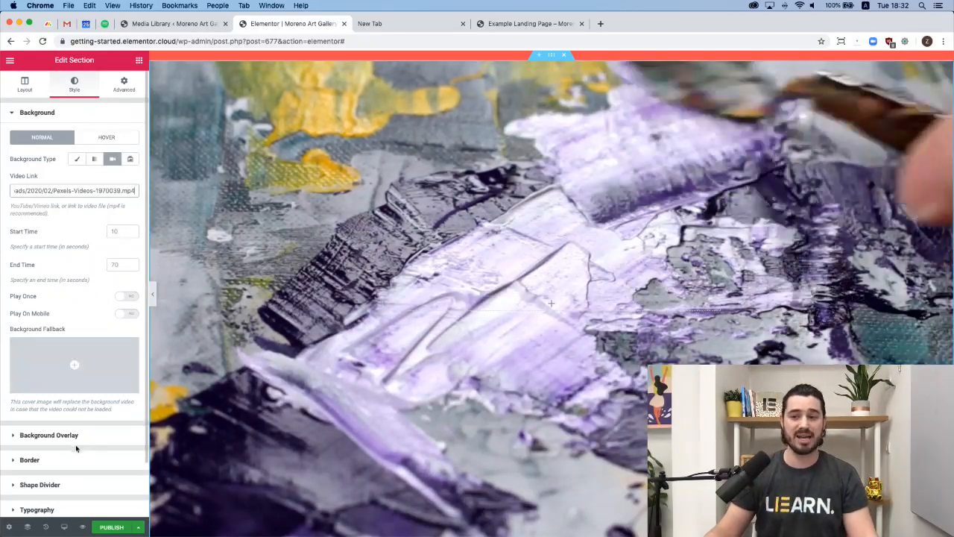
click(67, 436)
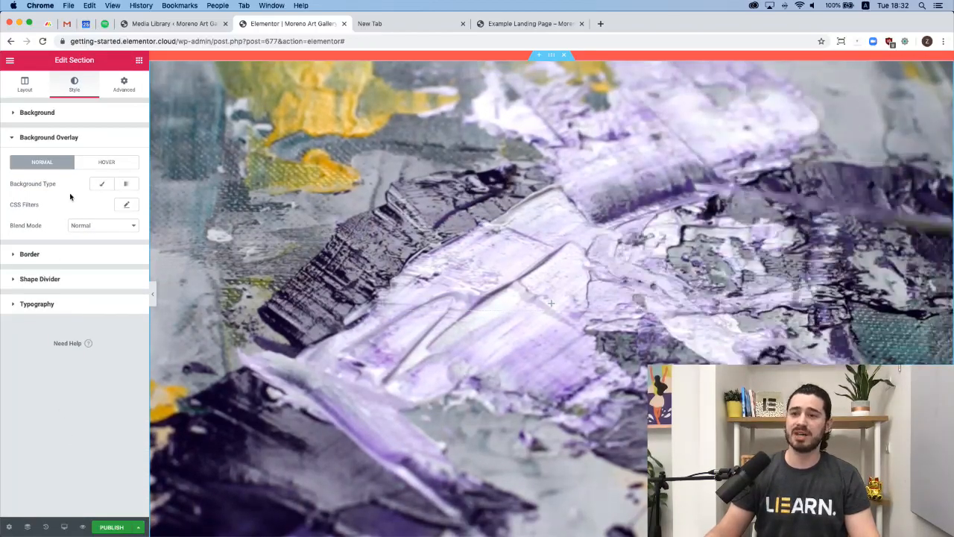
click(102, 187)
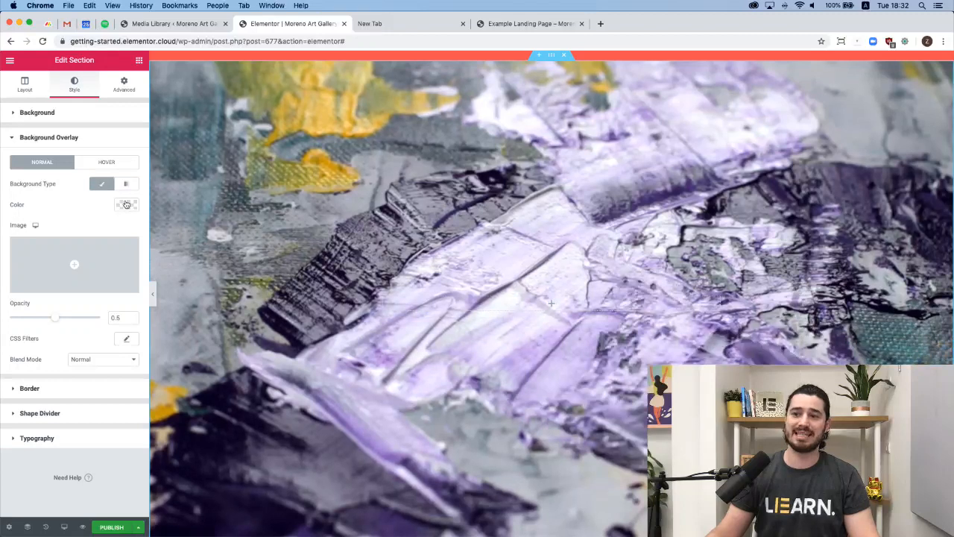
click(126, 204)
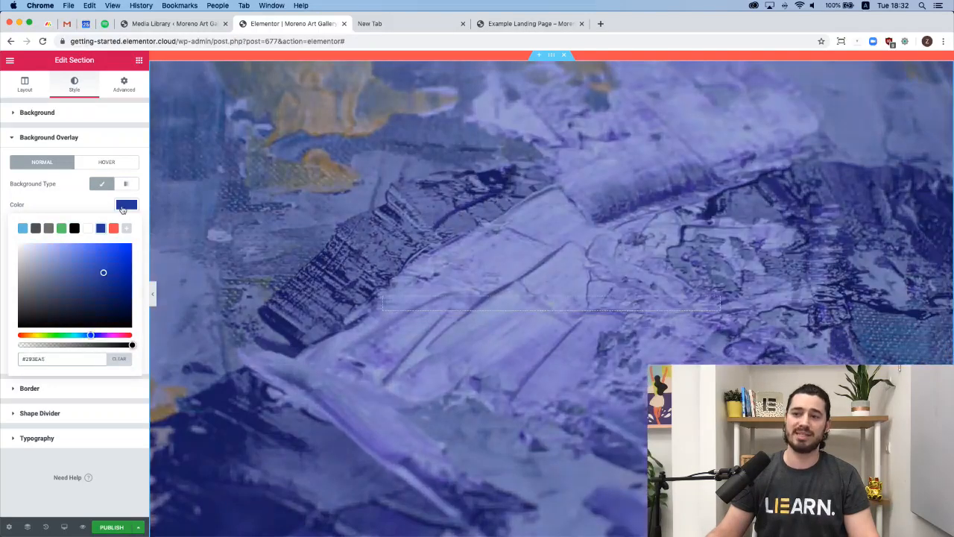
click(126, 206)
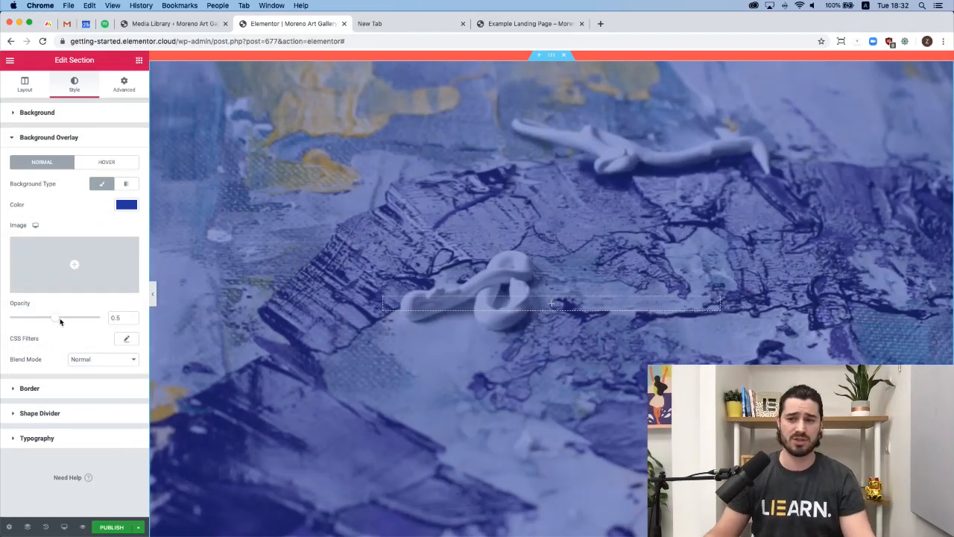
Step: Set the background overlay's opacity to 0.75 and its blend mode to Multiply
drag(59, 322, 80, 321)
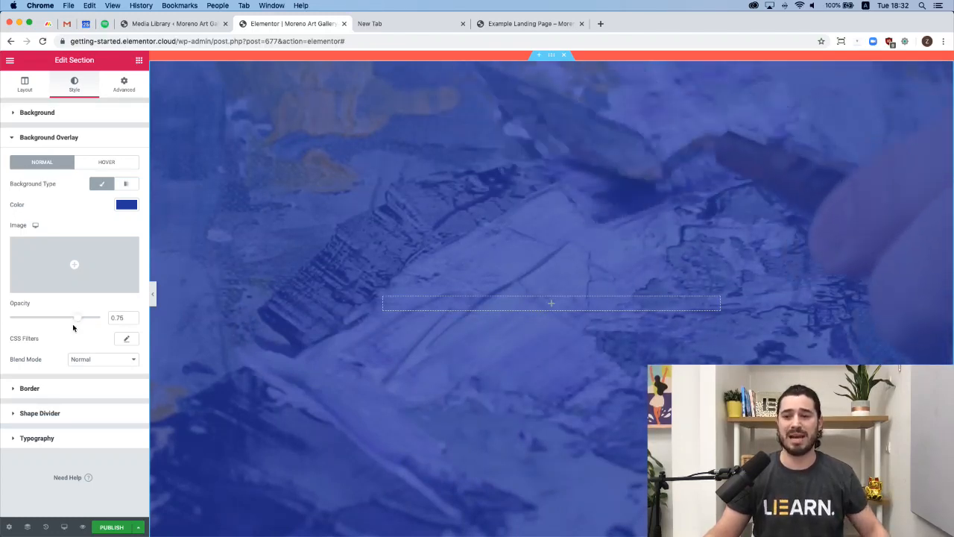
click(91, 362)
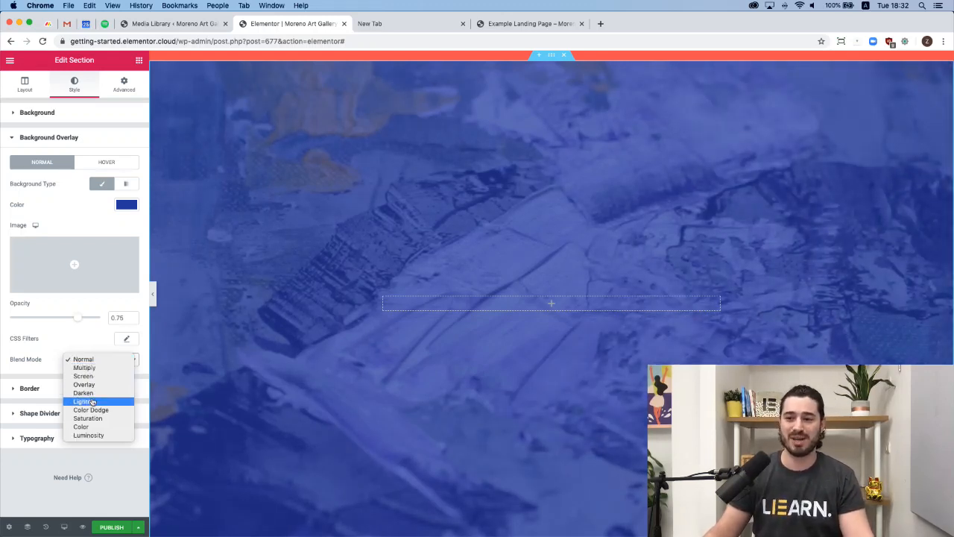
click(84, 368)
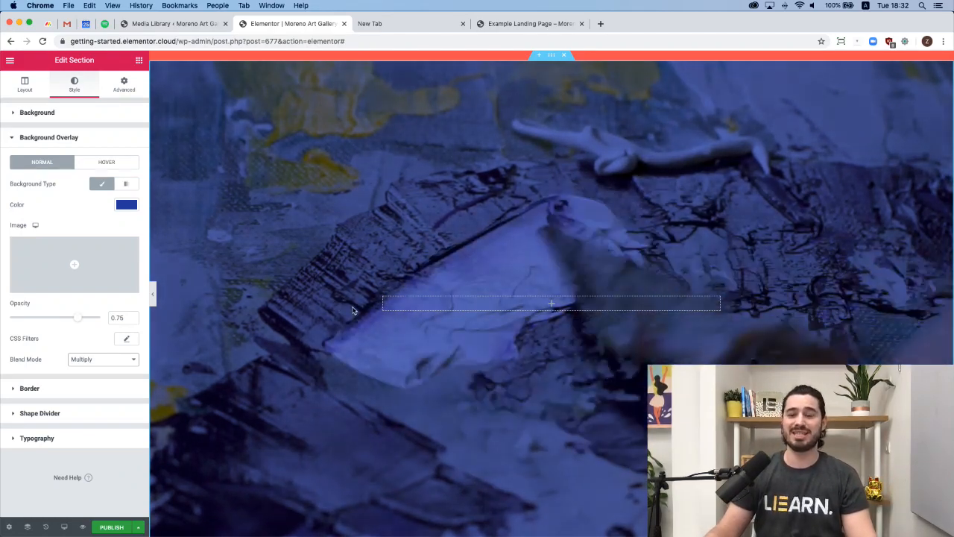
Step: Copy the Special Winter Prices heading into the video background section and change the copy's title to "contact us."
scroll(351, 307, up, 5)
scroll(356, 304, up, 4)
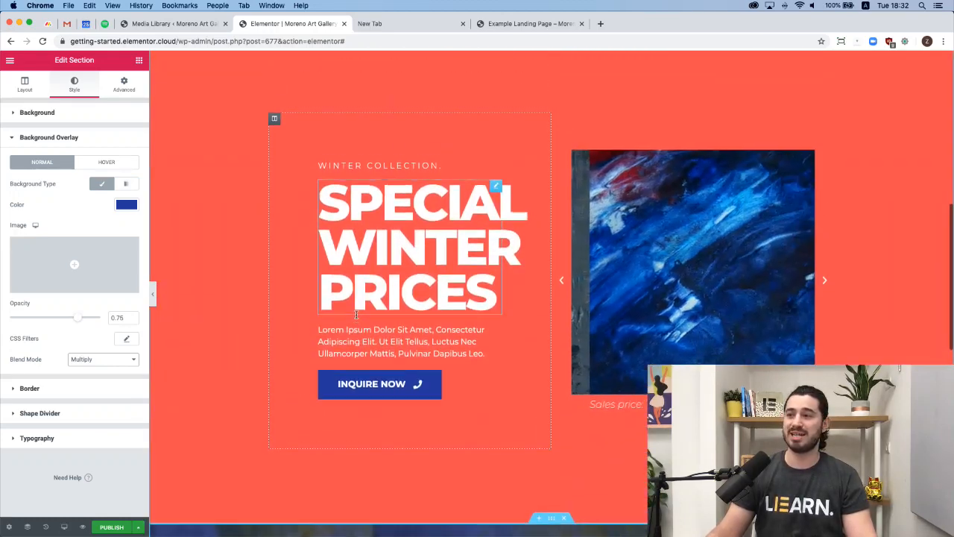
right_click(498, 216)
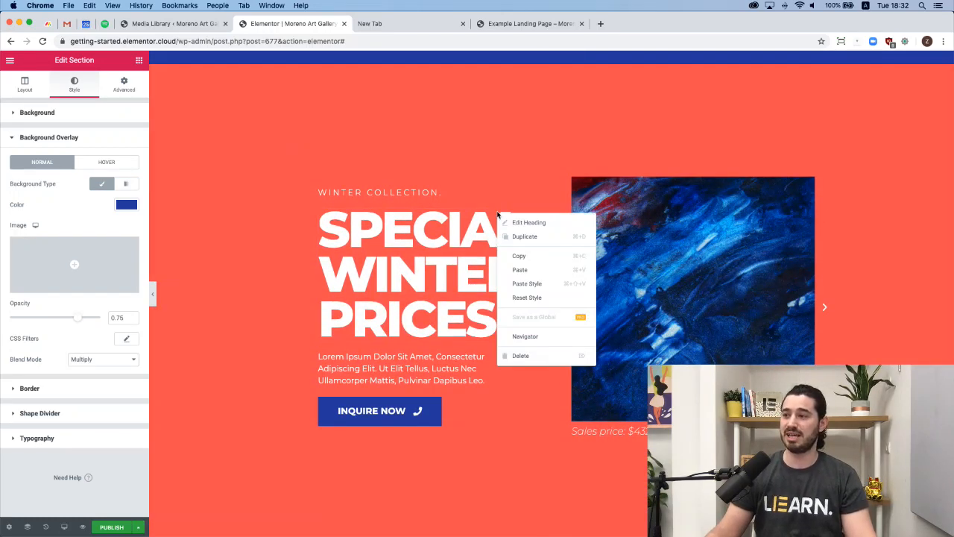
click(523, 256)
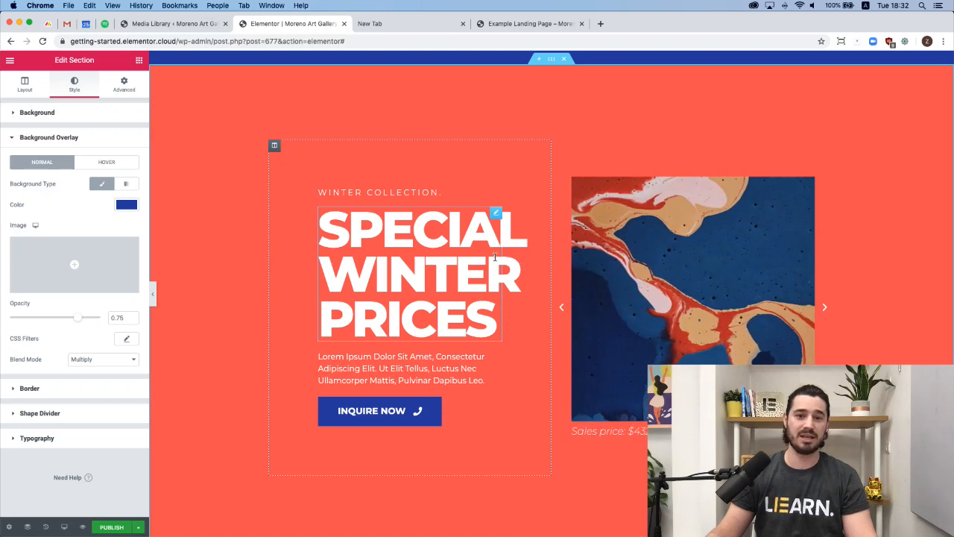
scroll(438, 252, down, 6)
right_click(446, 401)
click(464, 408)
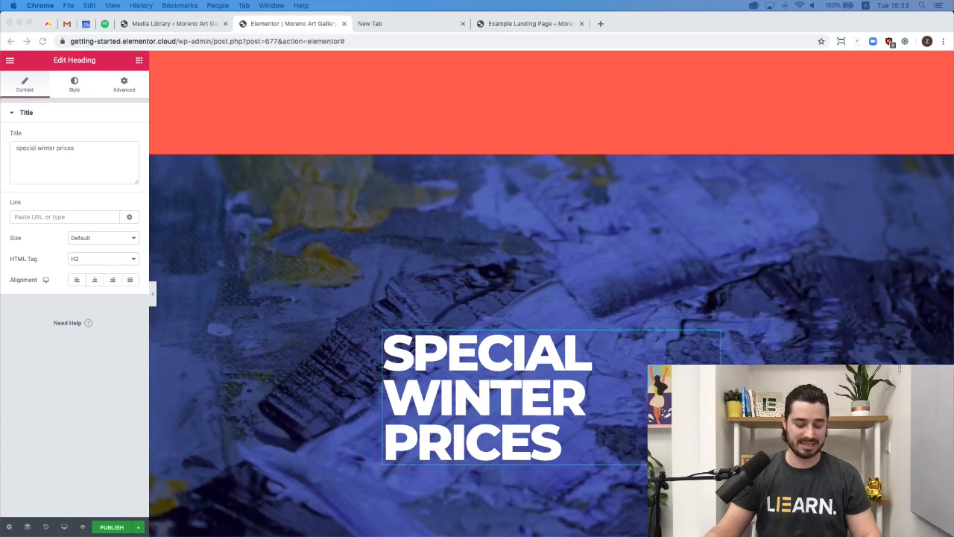
click(93, 157)
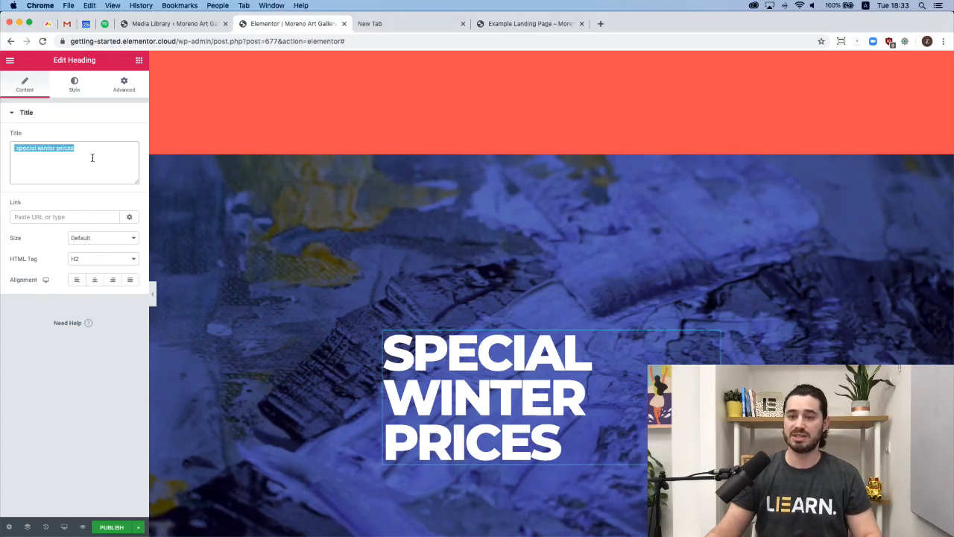
text(contact us.)
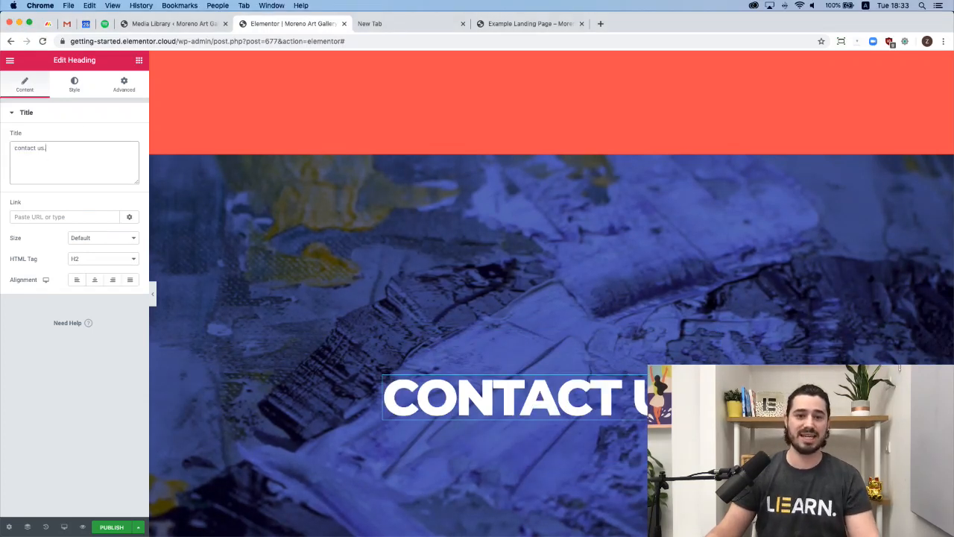
Step: Copy the Lorem ipsum paragraph under Special Winter Prices into the video section below the Contact Us heading and centre it
scroll(450, 128, up, 5)
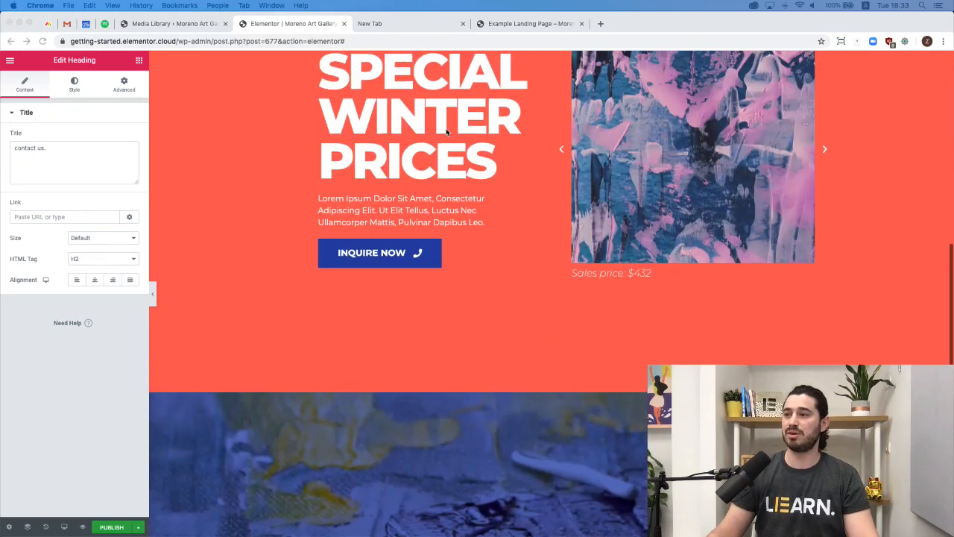
right_click(496, 213)
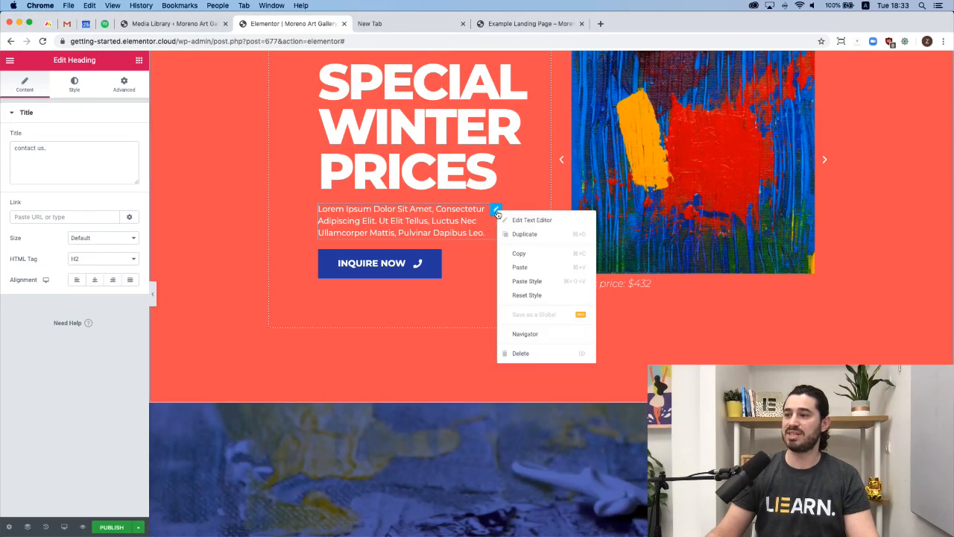
click(514, 254)
scroll(479, 260, down, 5)
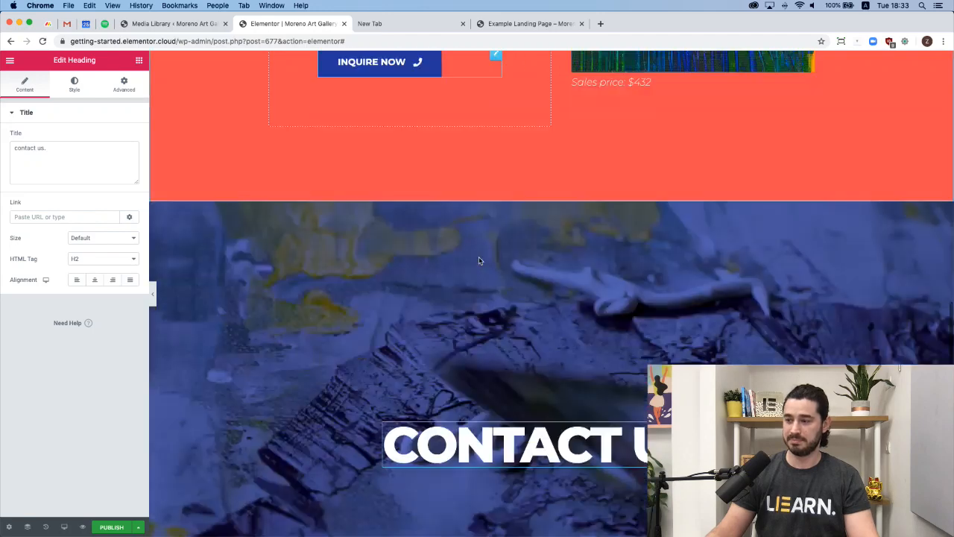
right_click(485, 399)
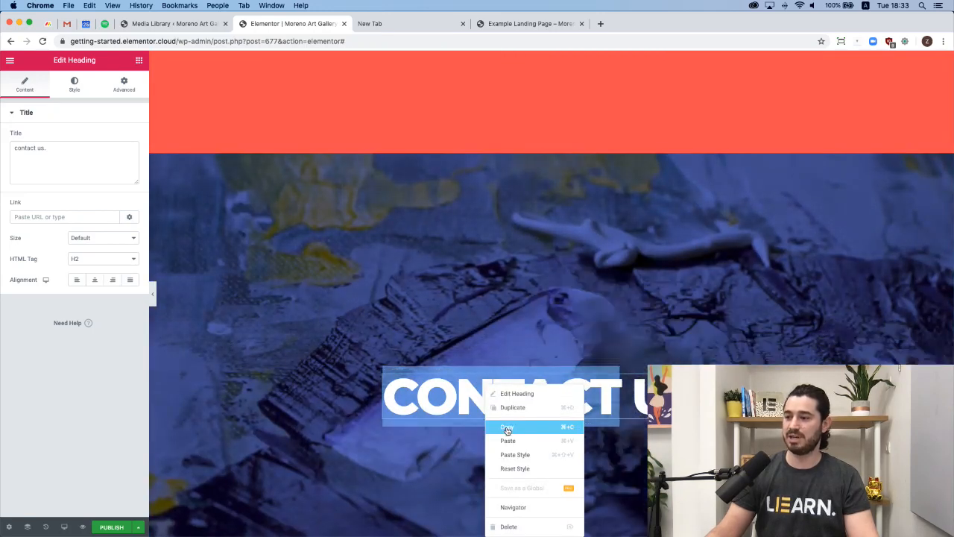
click(514, 439)
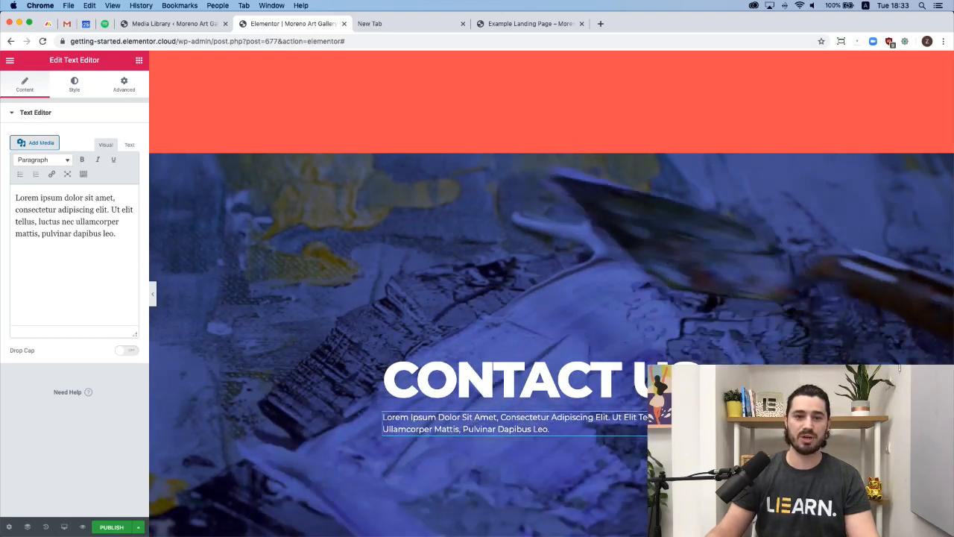
click(73, 87)
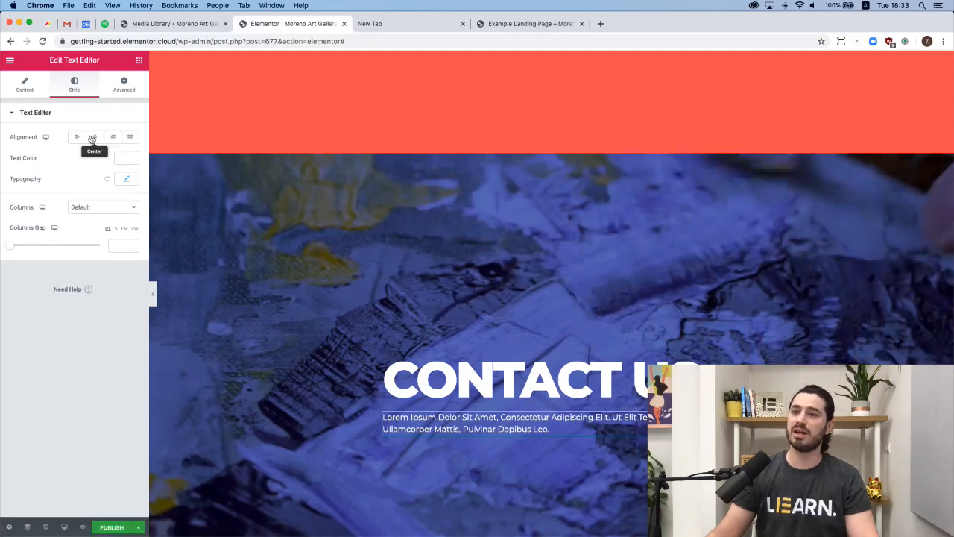
click(92, 137)
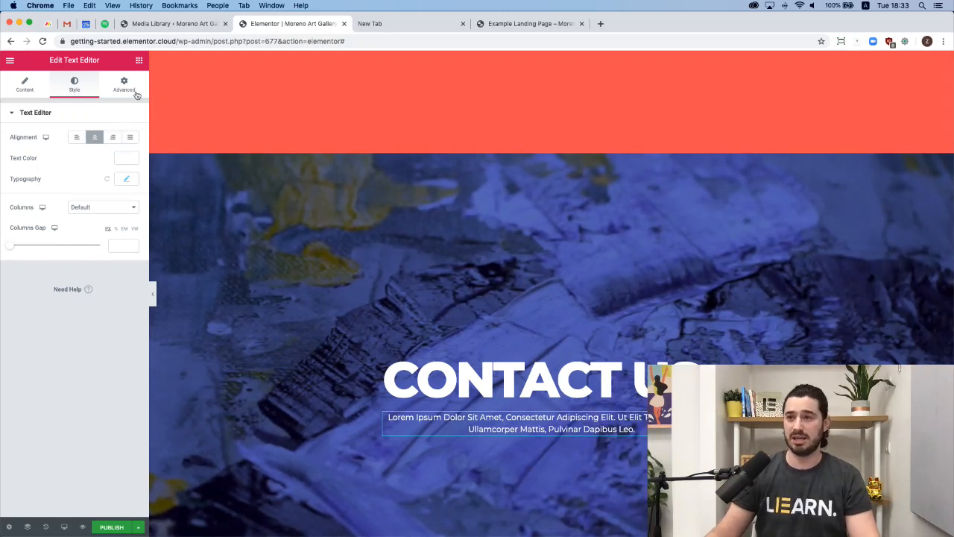
Step: Find the Social Icons widget and add it below the paragraph in the Contact Us section
click(140, 61)
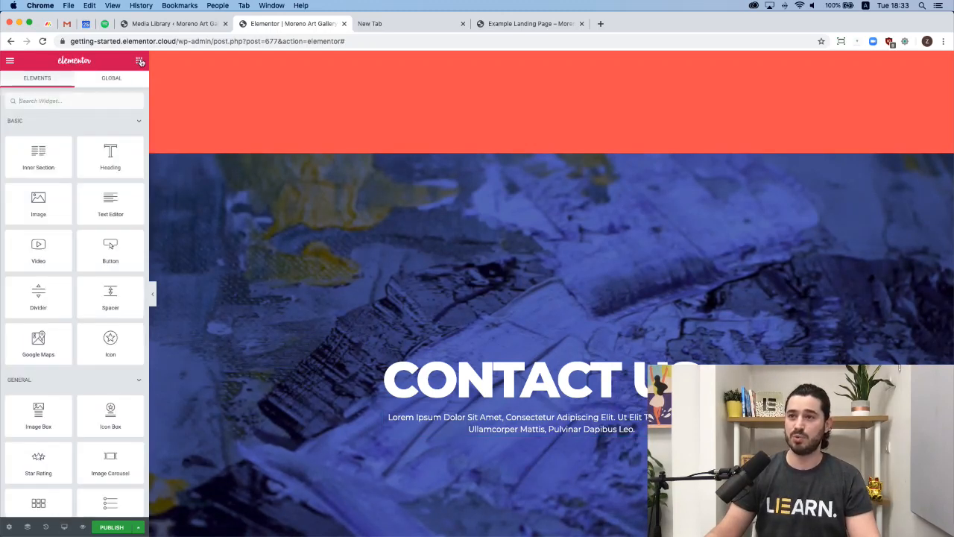
click(78, 104)
text(soci)
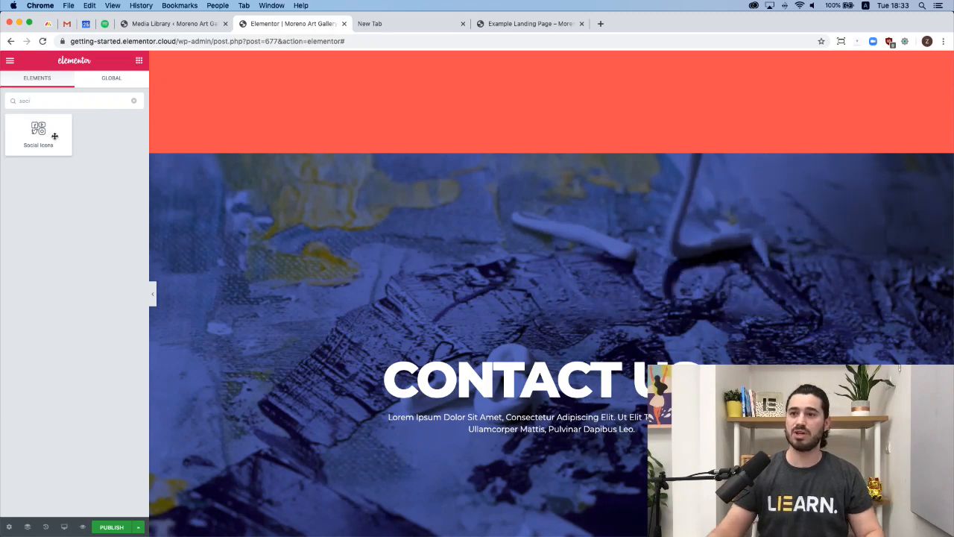
drag(62, 120, 501, 432)
scroll(475, 377, down, 2)
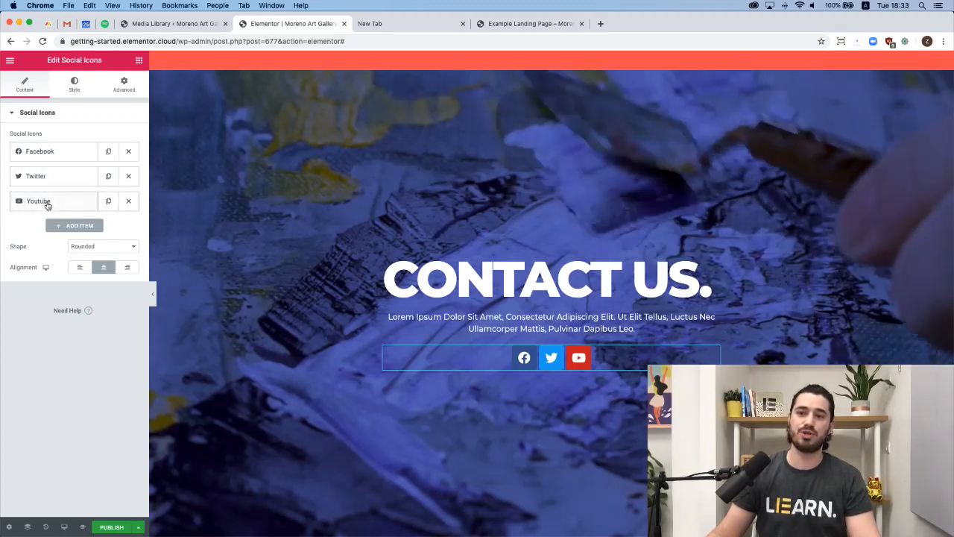
Step: Replace the Youtube item's icon with the Pinterest icon from the icon library
click(46, 205)
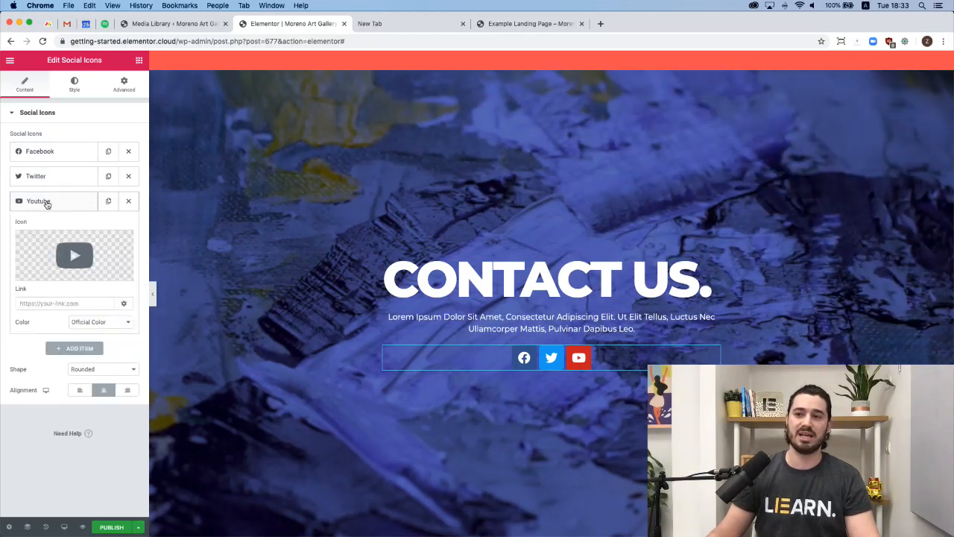
mouse_move(75, 255)
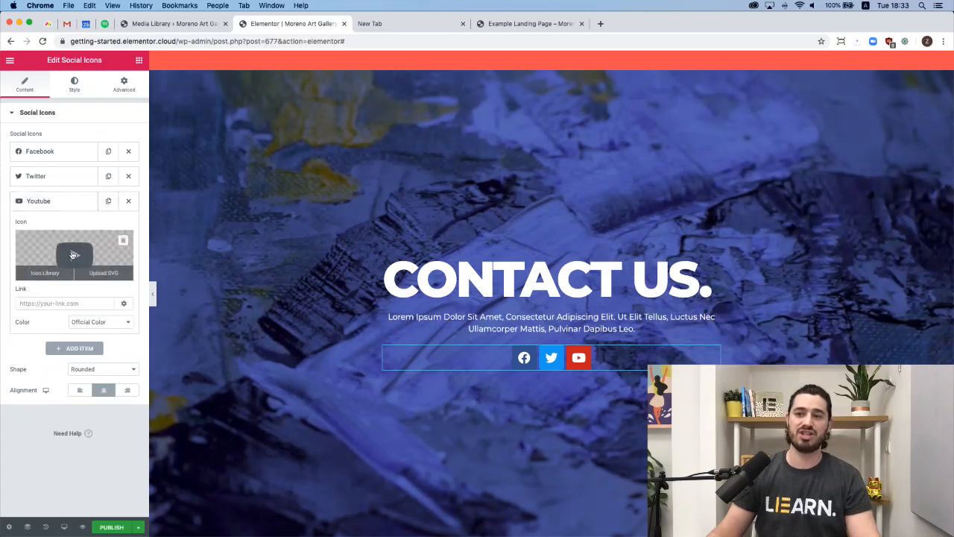
click(45, 272)
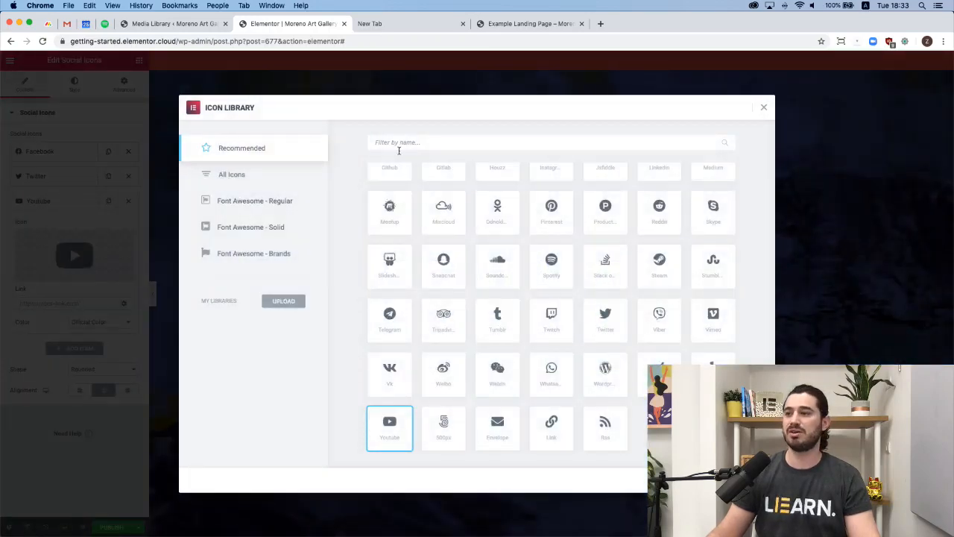
click(398, 149)
text(pint)
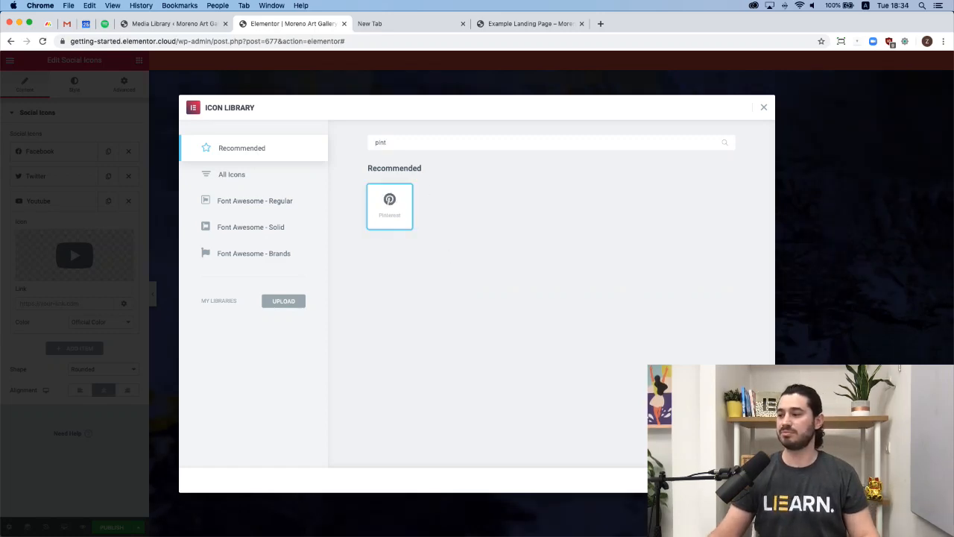
click(745, 480)
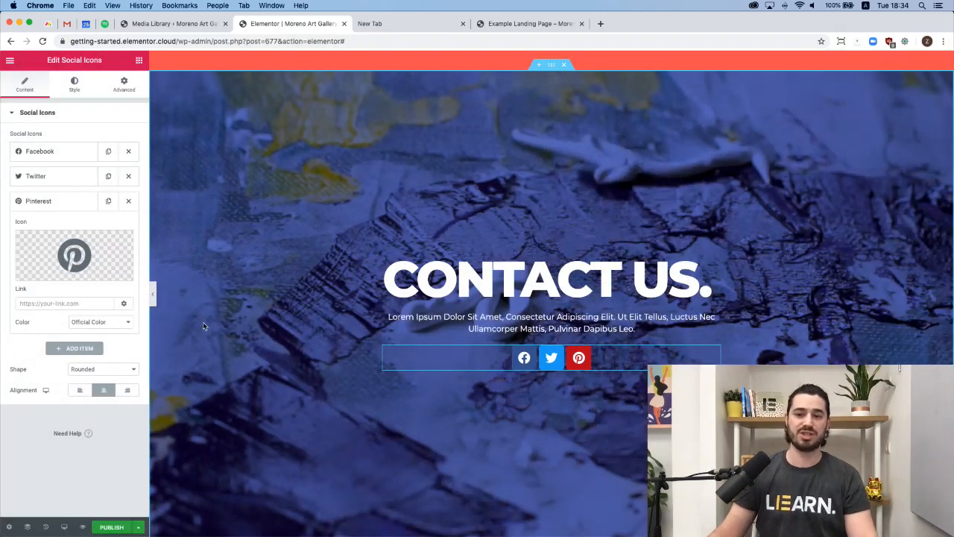
mouse_move(113, 272)
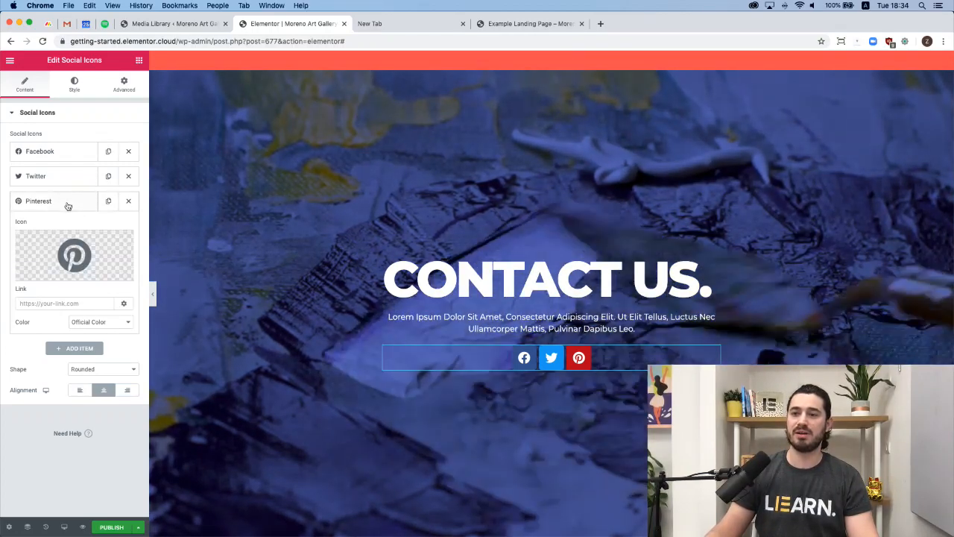
click(67, 204)
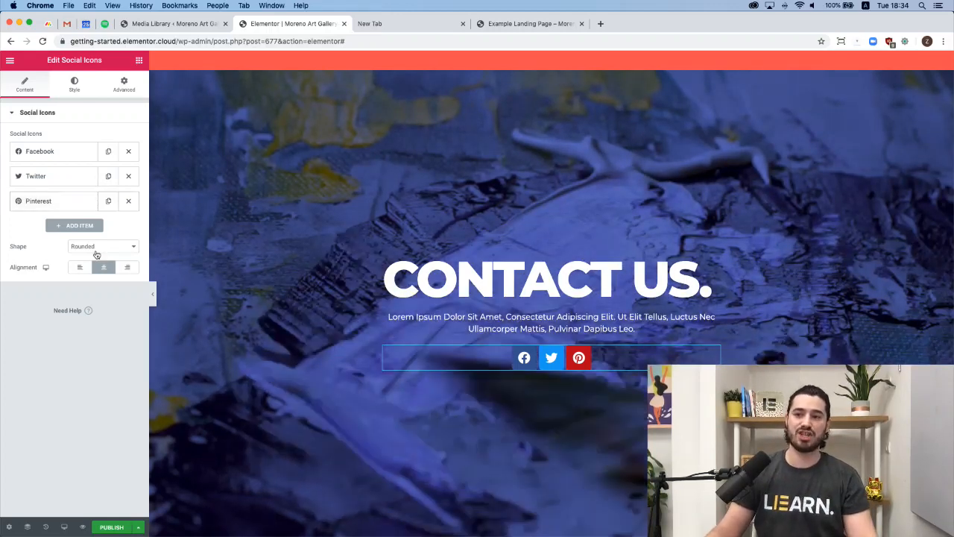
Step: Set the shape of the social icons to Square and open the Twitter item's settings
click(101, 246)
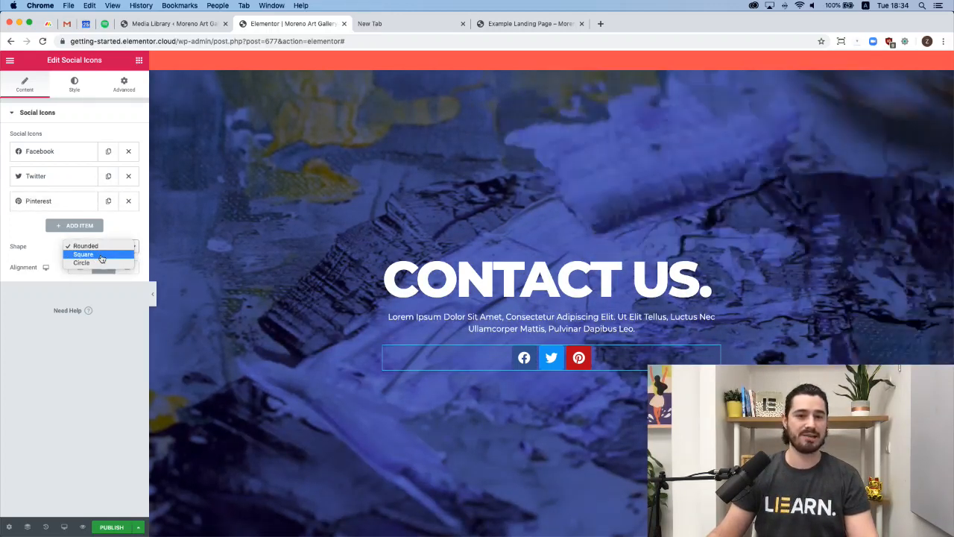
click(102, 256)
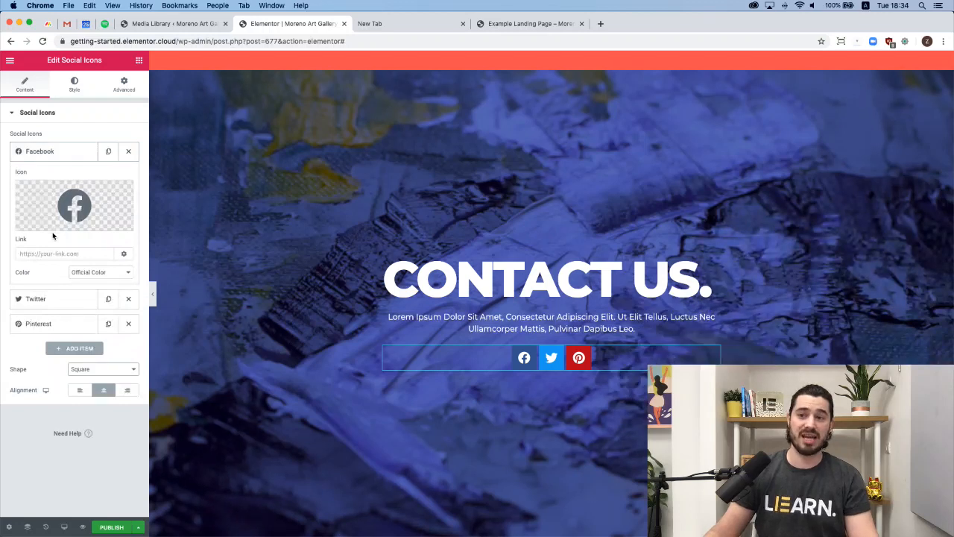
click(45, 299)
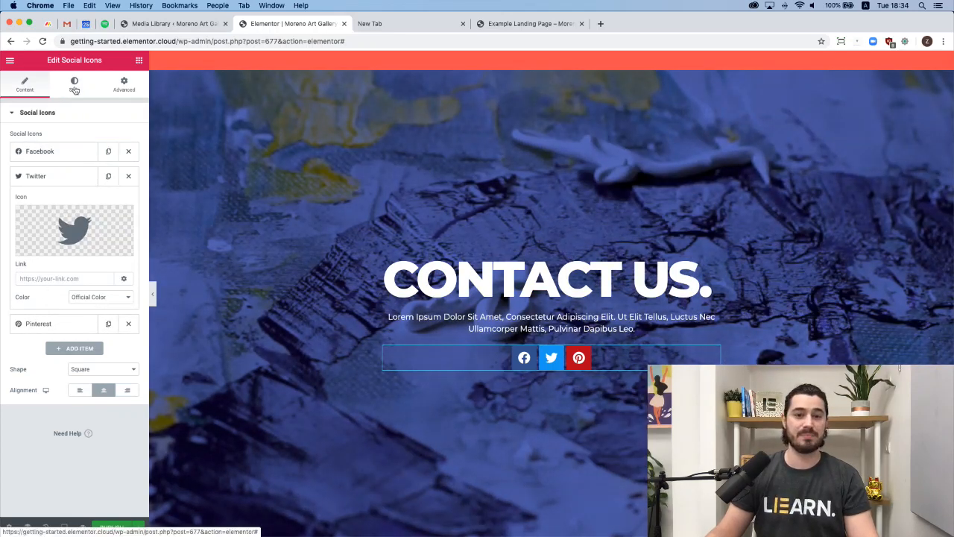
Step: Switch the social icons to a custom colour and set their primary colour to the saved coral red
click(75, 88)
click(103, 137)
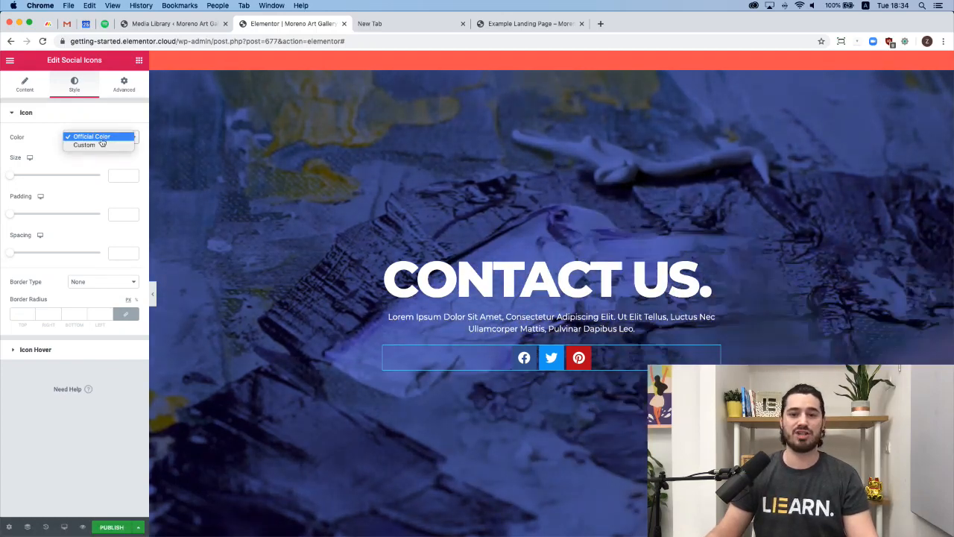
click(92, 145)
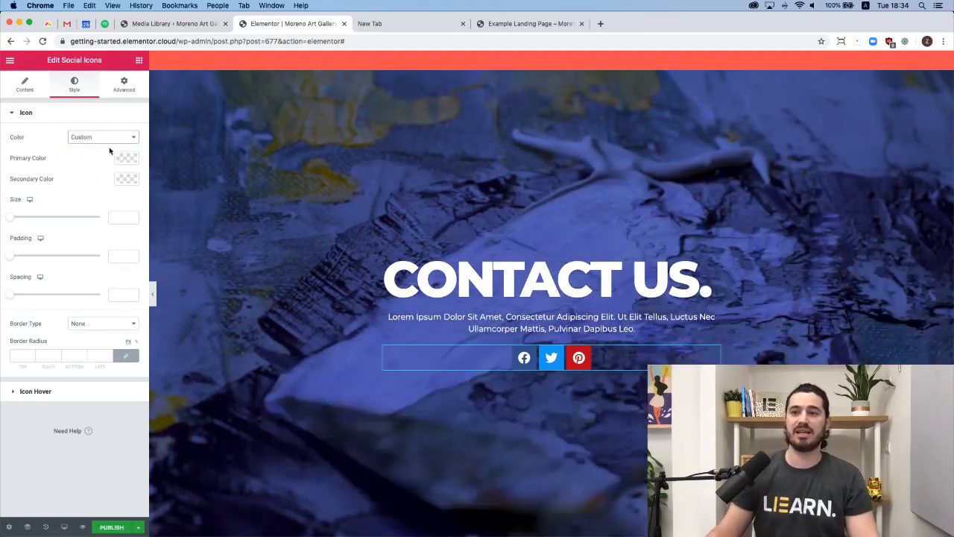
click(126, 159)
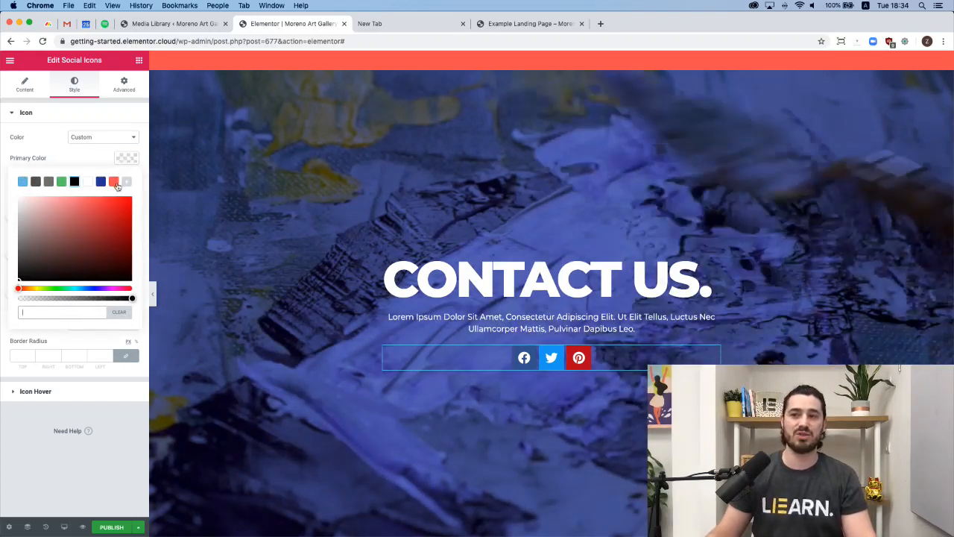
click(115, 183)
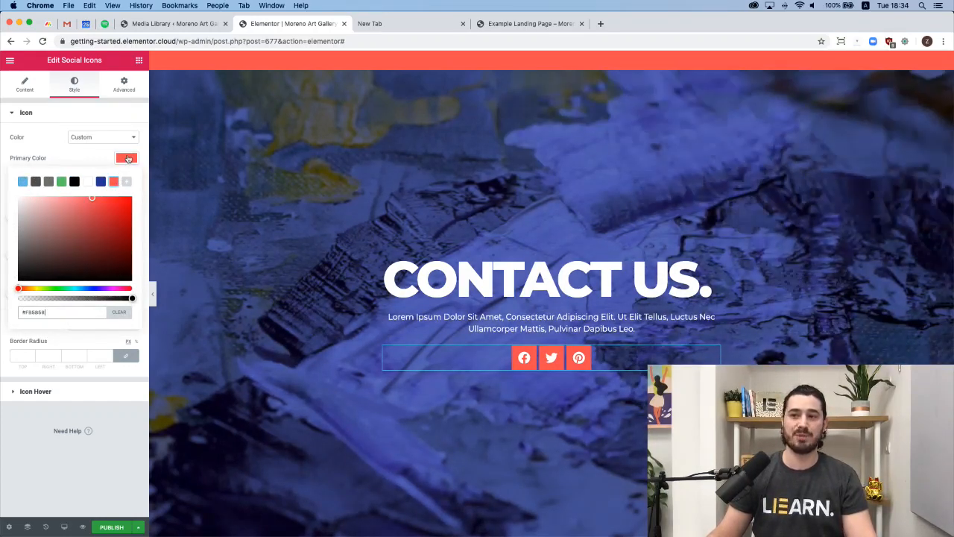
click(126, 160)
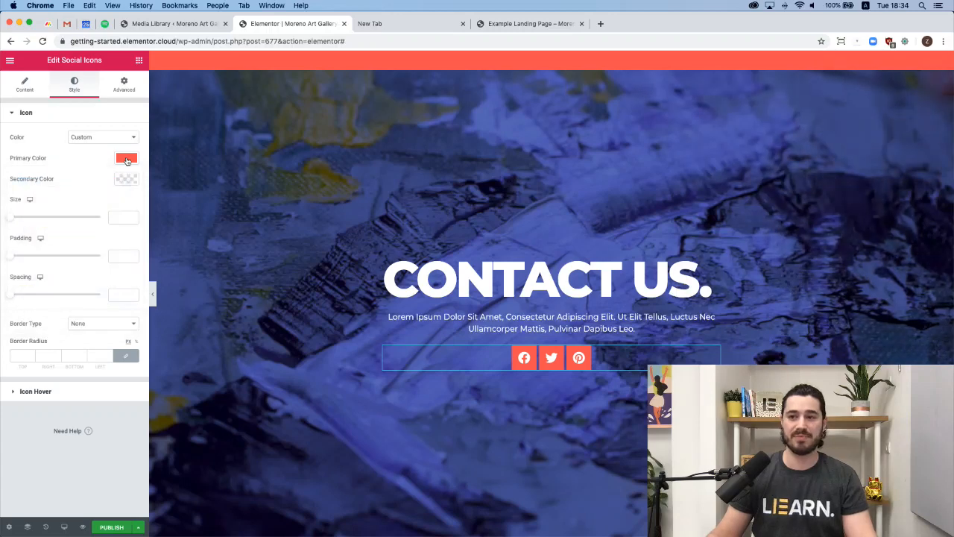
Step: Set the social icons' padding to 0.5 and their spacing to 12
drag(11, 256, 15, 255)
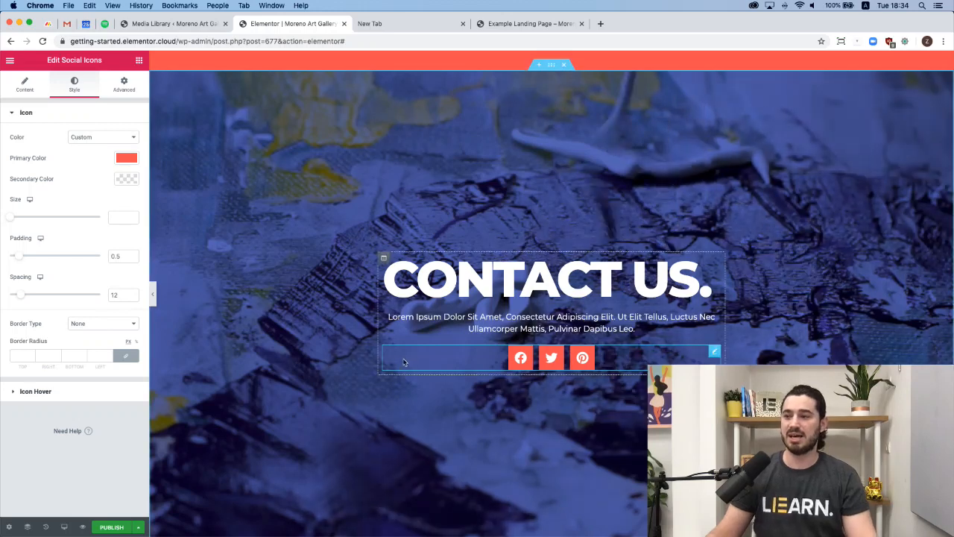
scroll(386, 388, down, 1)
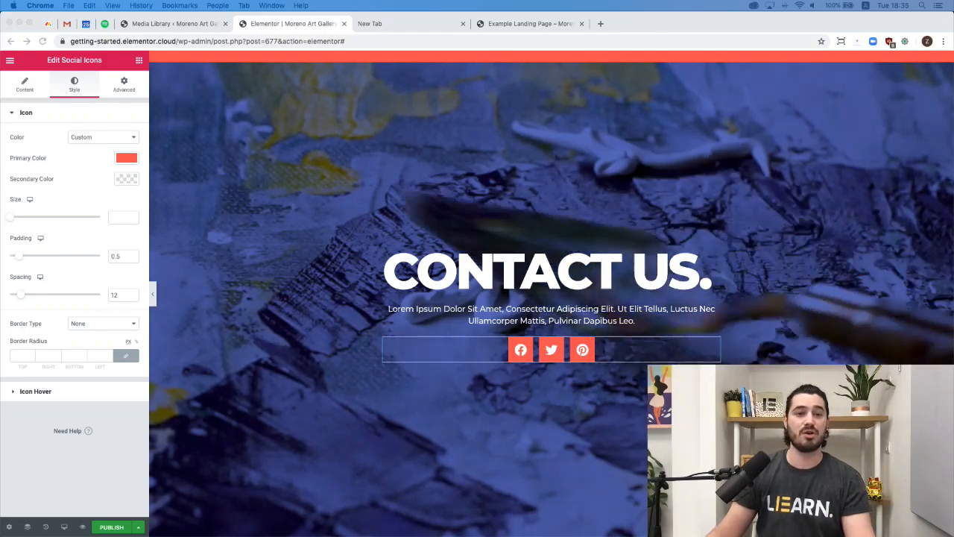
scroll(372, 326, up, 2)
scroll(371, 327, up, 10)
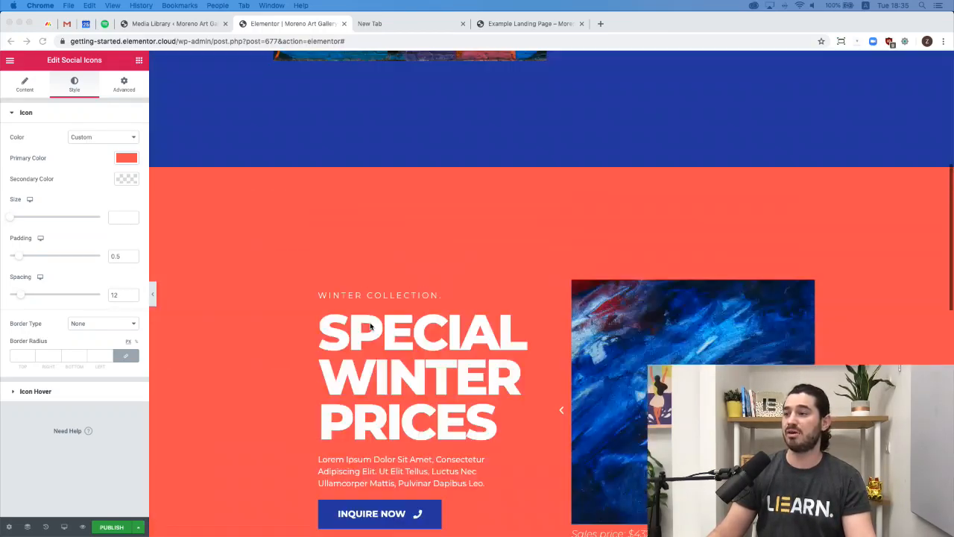
scroll(370, 325, down, 10)
scroll(370, 325, down, 4)
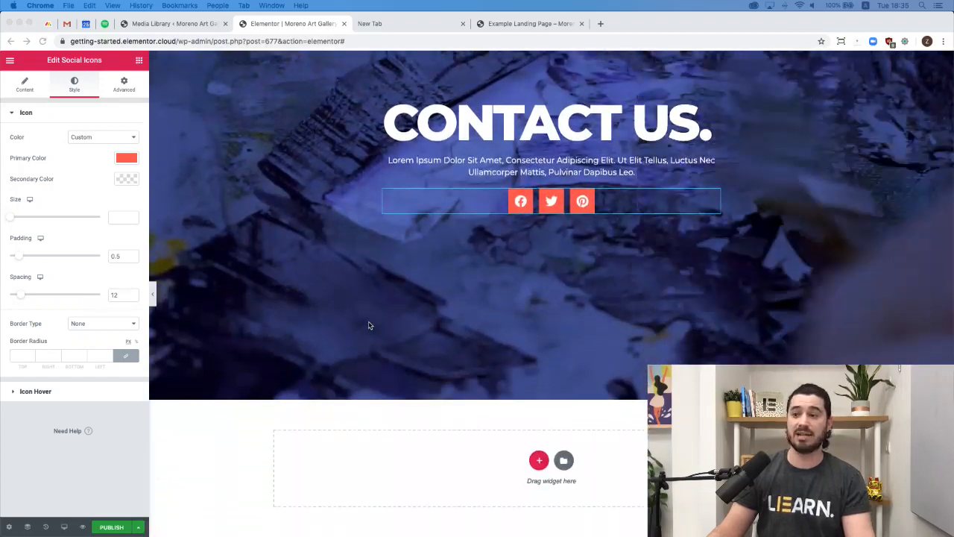
scroll(369, 324, up, 4)
scroll(369, 326, down, 1)
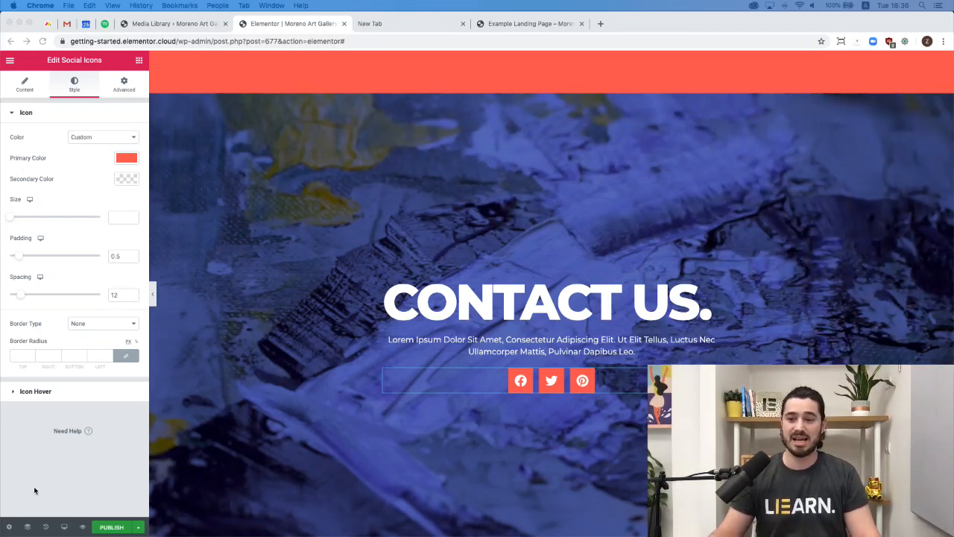
Step: Open the Navigator and collapse all three sections of the page structure
click(27, 526)
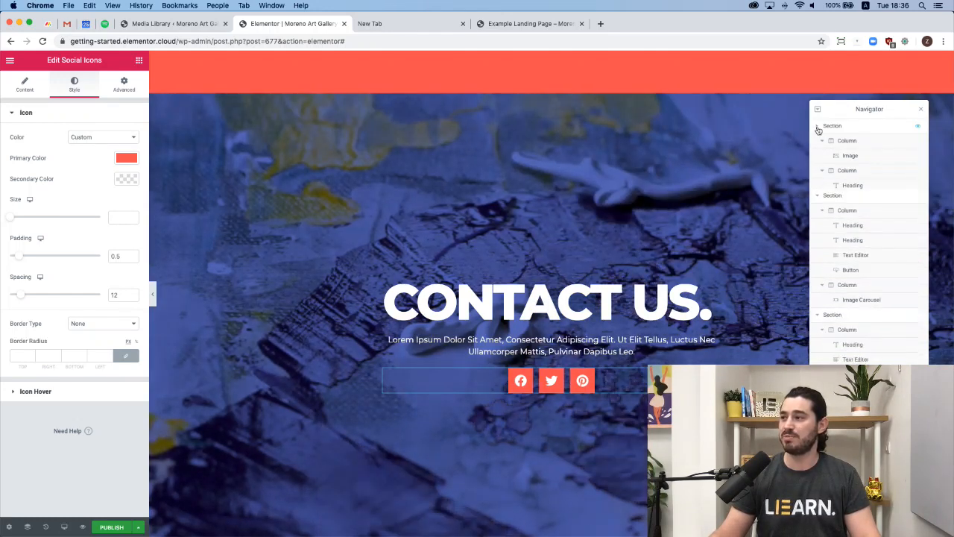
click(818, 126)
click(816, 141)
click(816, 155)
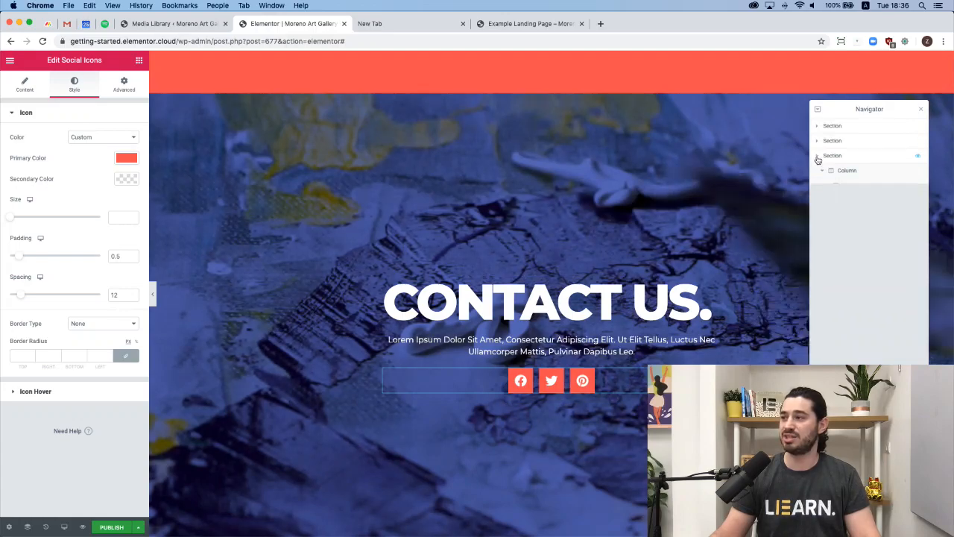
Step: Select the first section, Moreno Art Gallery 40% Off, through the Navigator and expand it to show its columns and widgets
scroll(607, 164, up, 6)
scroll(608, 168, down, 2)
scroll(608, 168, down, 4)
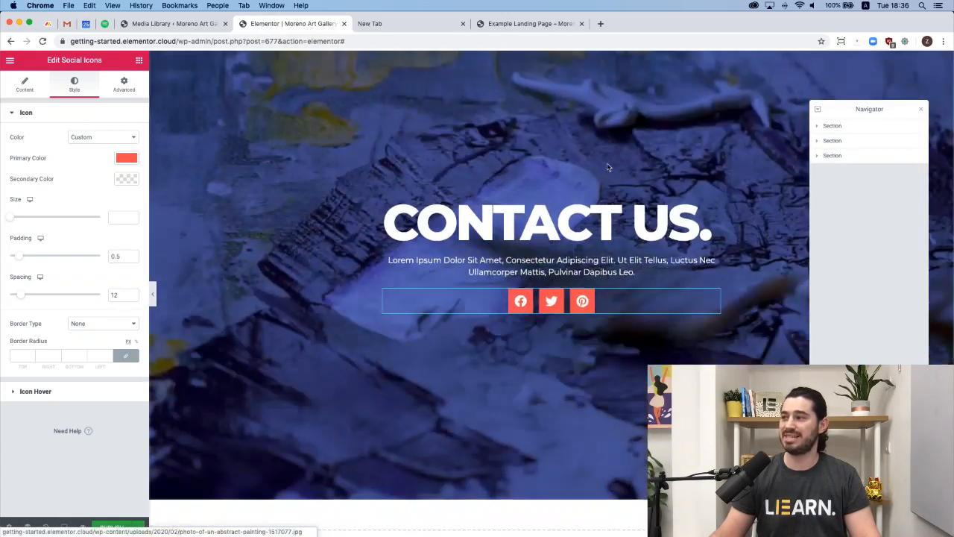
click(835, 128)
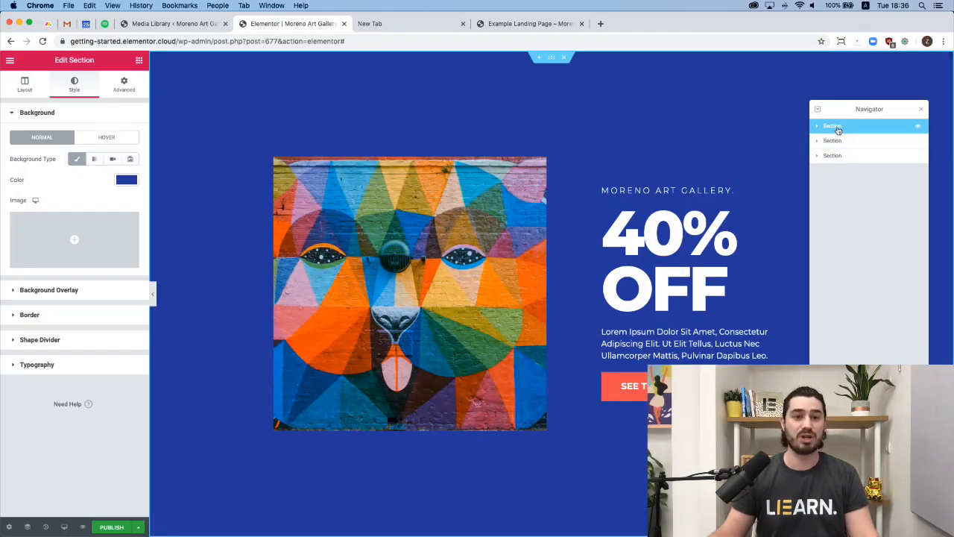
click(817, 128)
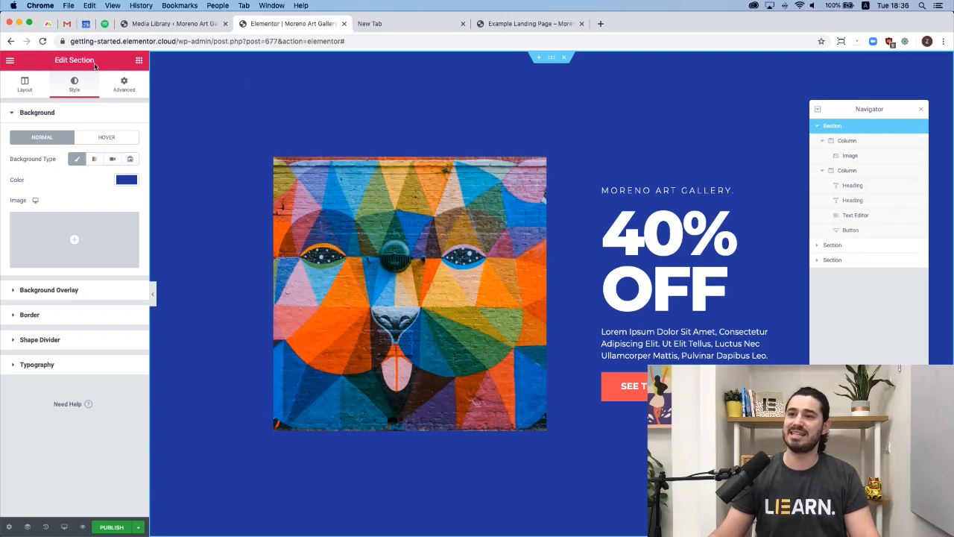
Step: Collapse the first section in the Navigator and rename the three page sections Hero, Gallery and Contact
click(854, 156)
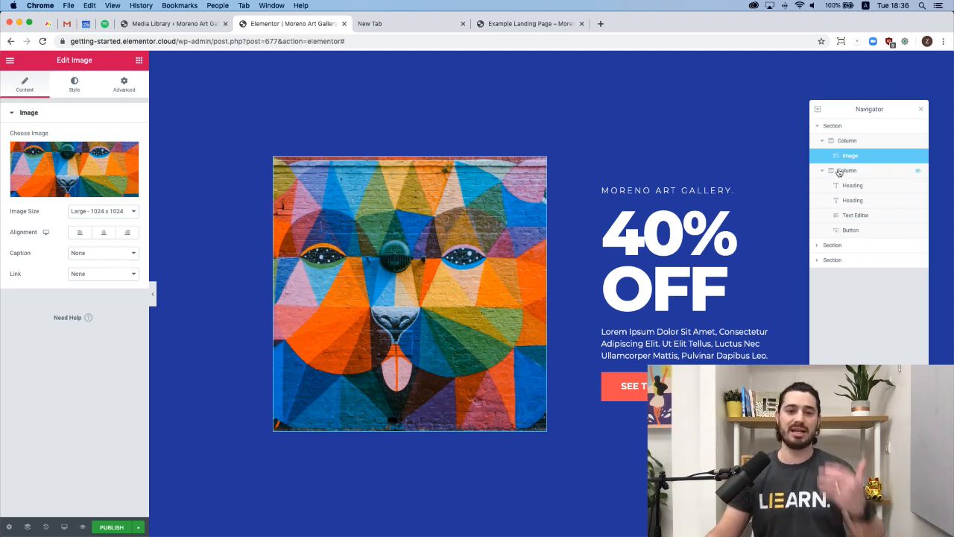
click(817, 126)
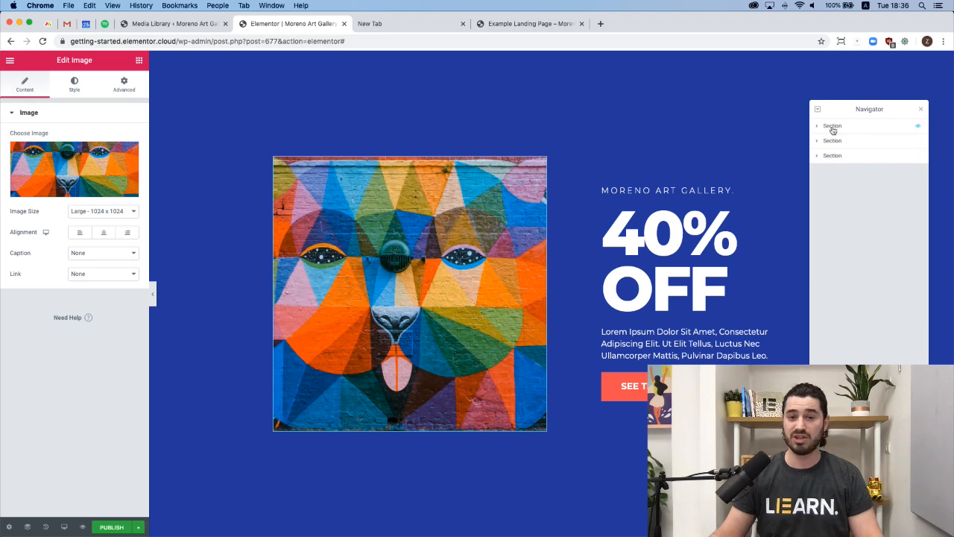
click(835, 128)
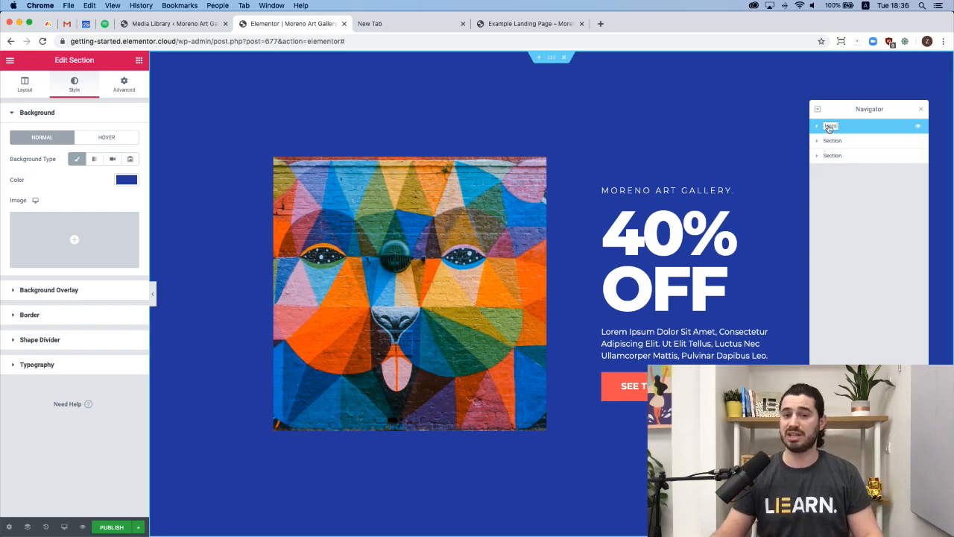
click(832, 142)
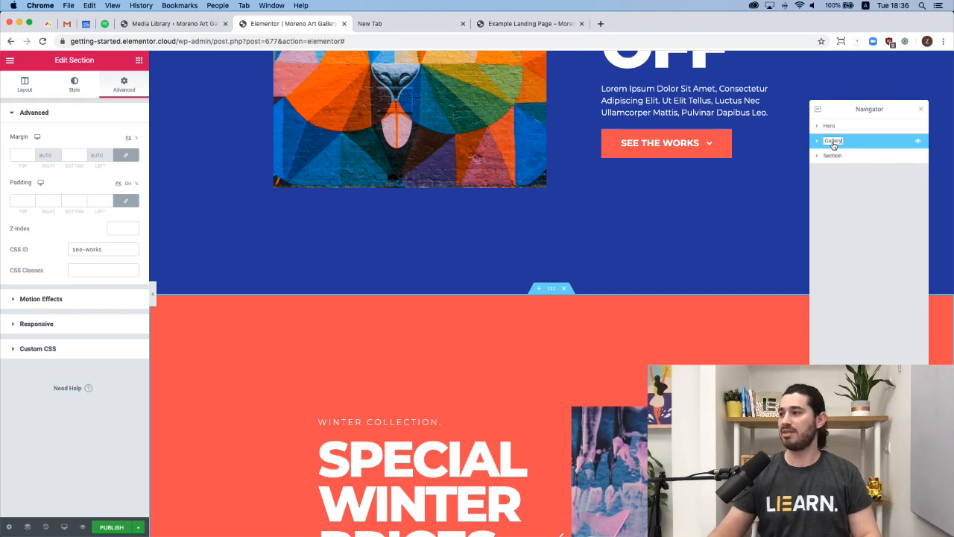
click(833, 156)
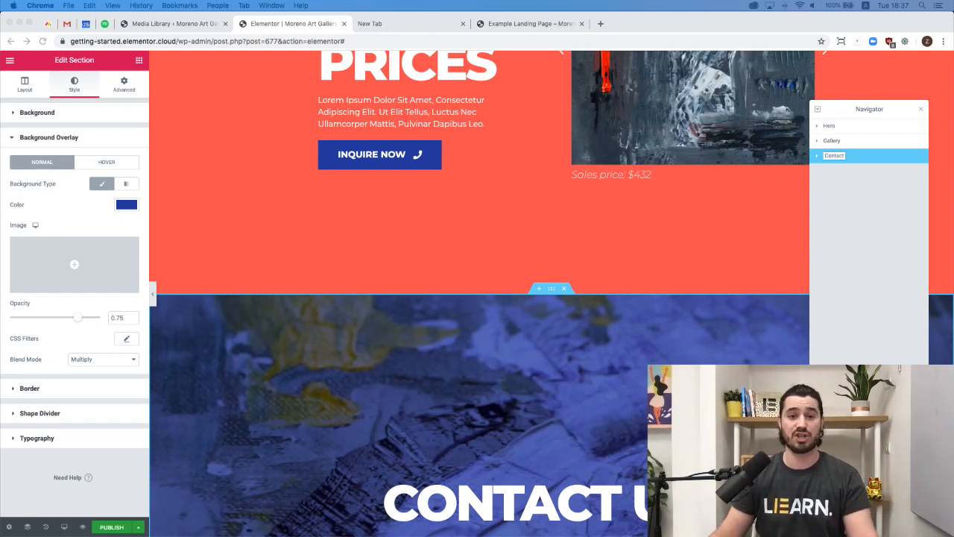
Step: Switch the responsive preview to Tablet and view the Hero section in it
click(64, 527)
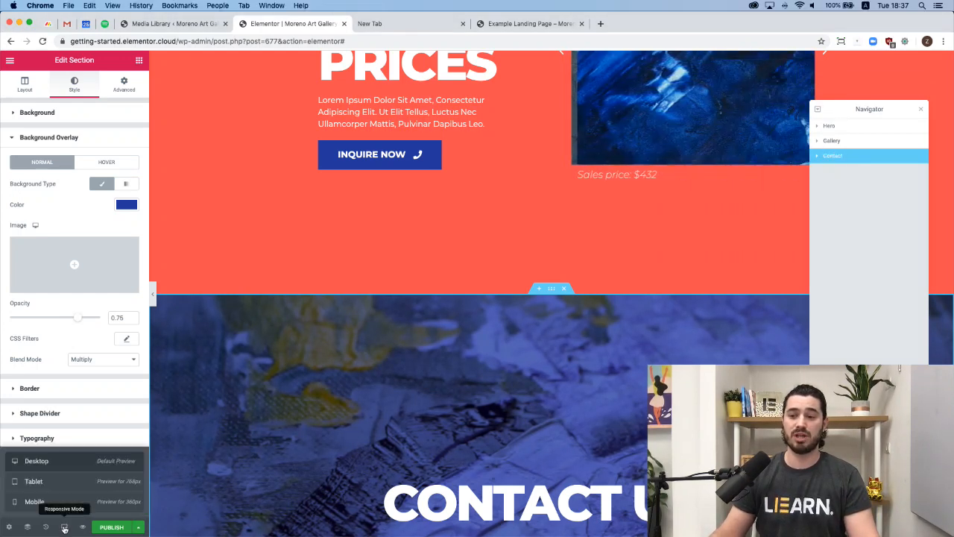
click(68, 483)
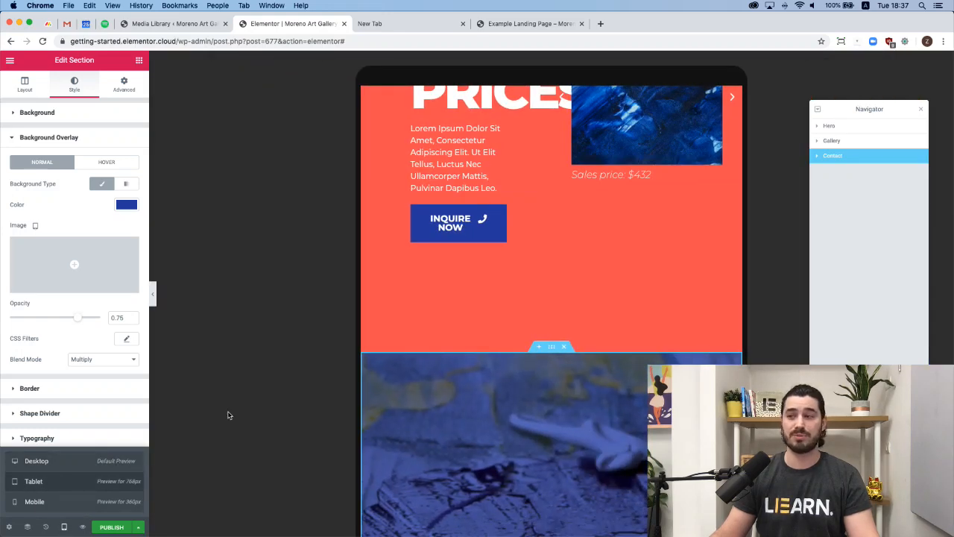
scroll(544, 406, down, 4)
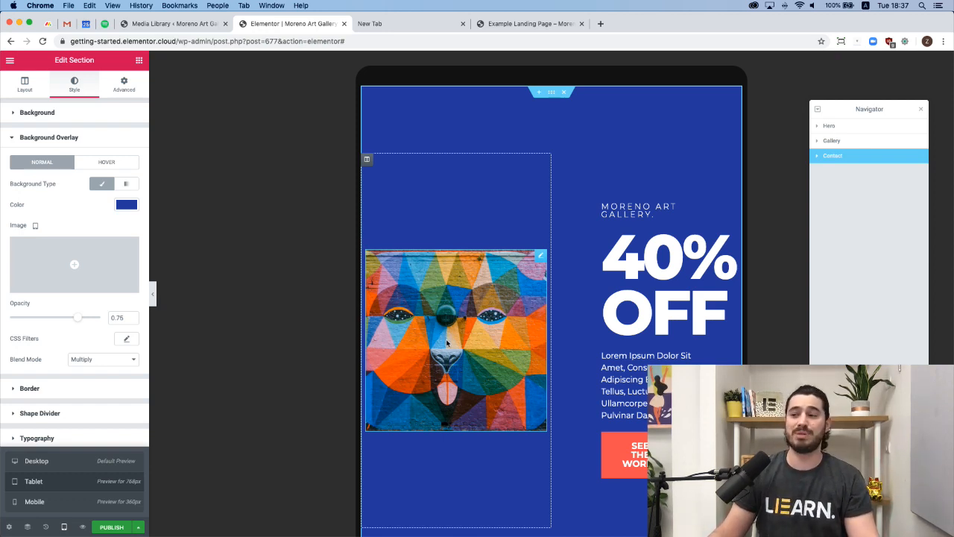
Step: Set the Hero section's tablet column widths to 40% for the image column and 60% for the text column
click(367, 161)
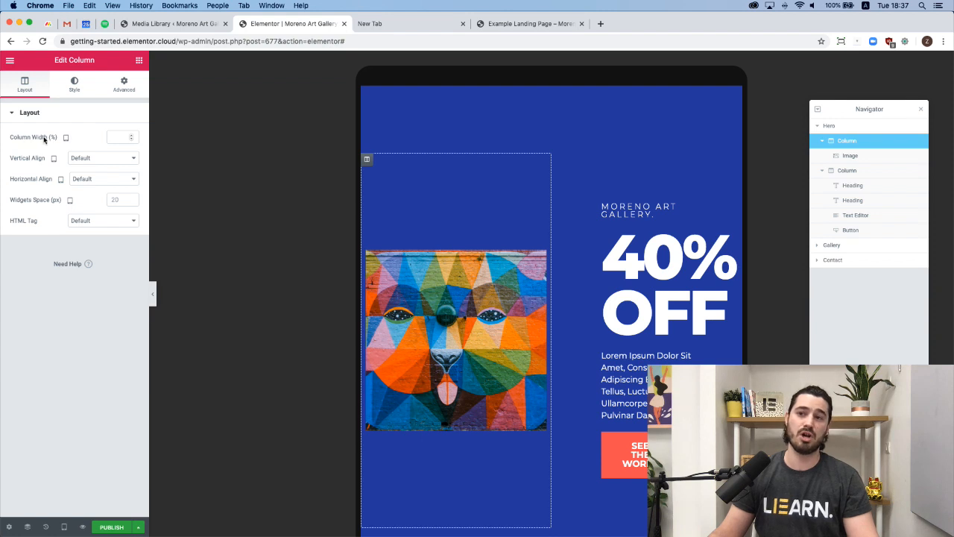
click(66, 140)
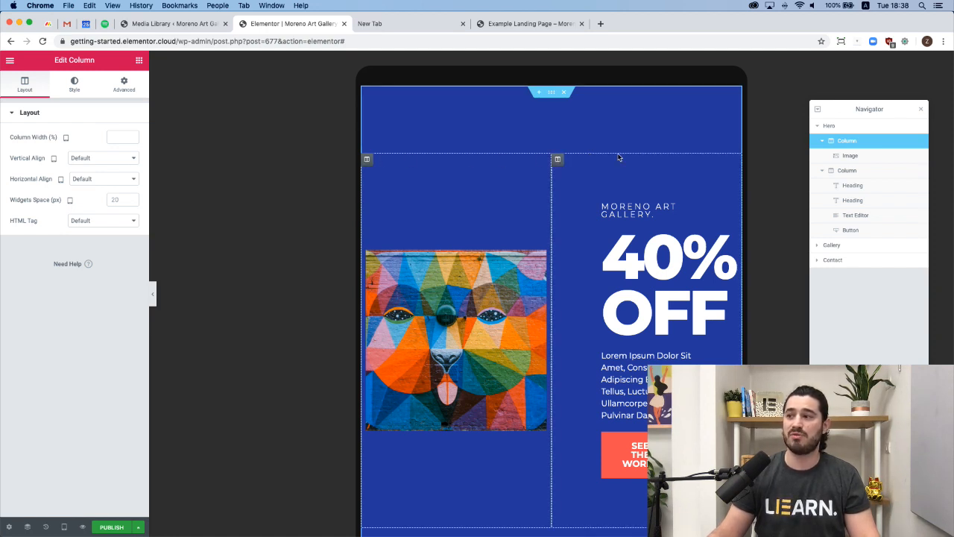
click(116, 141)
text(40)
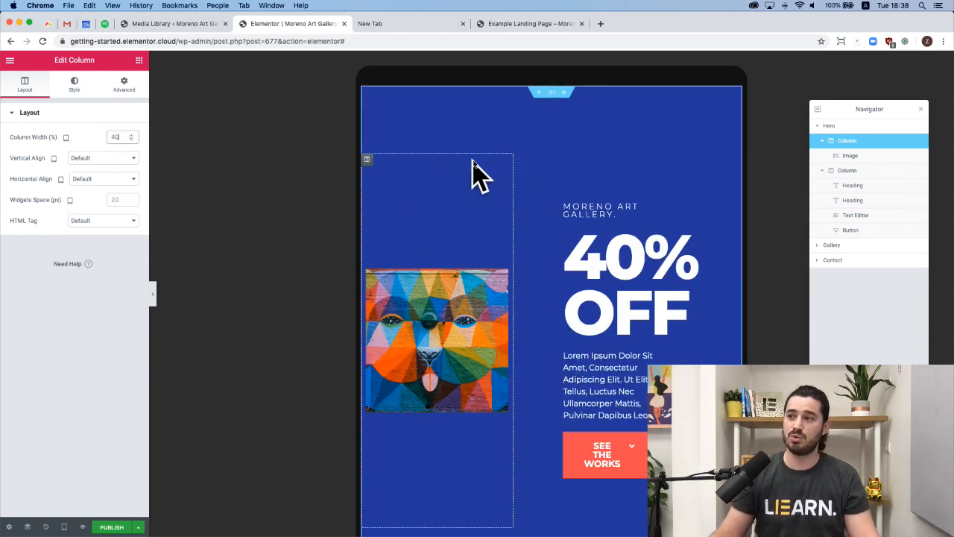
click(521, 161)
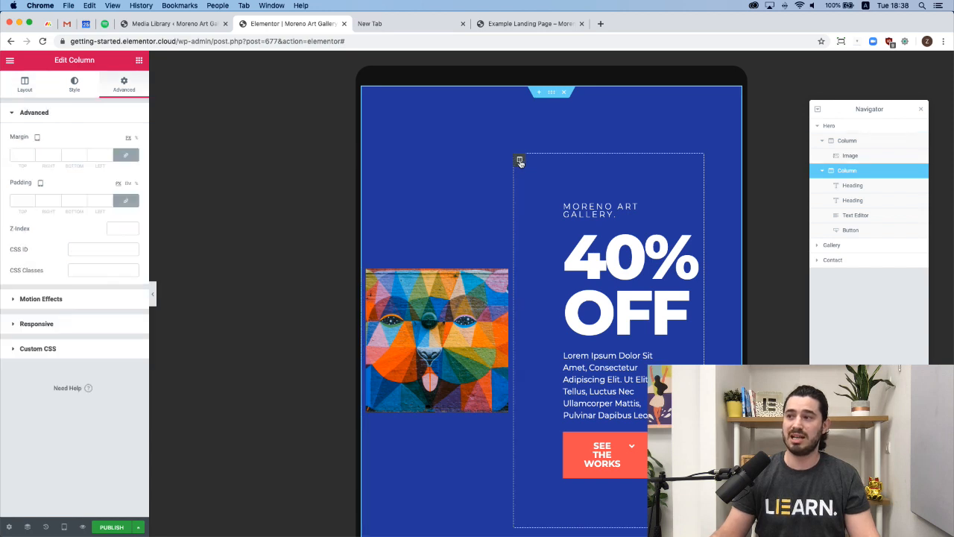
click(25, 85)
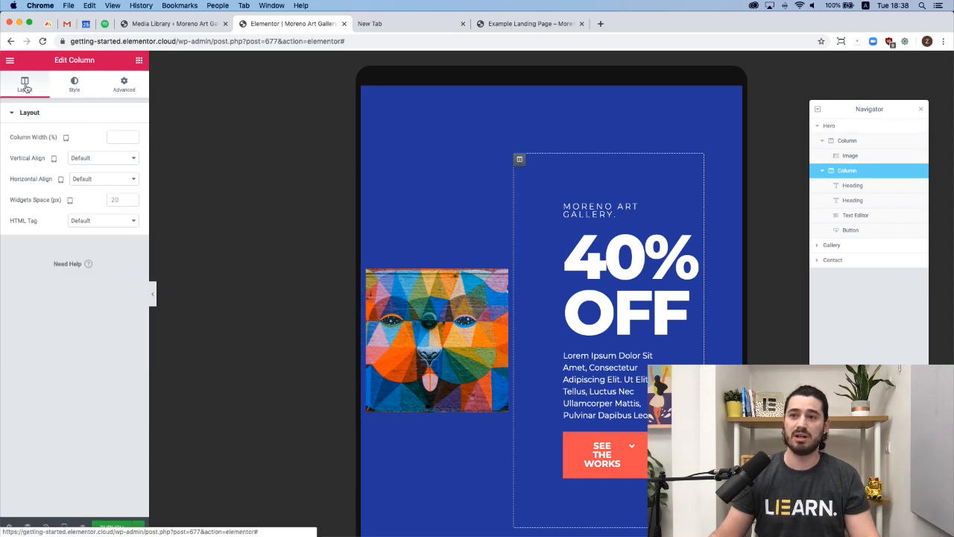
click(114, 142)
text(60)
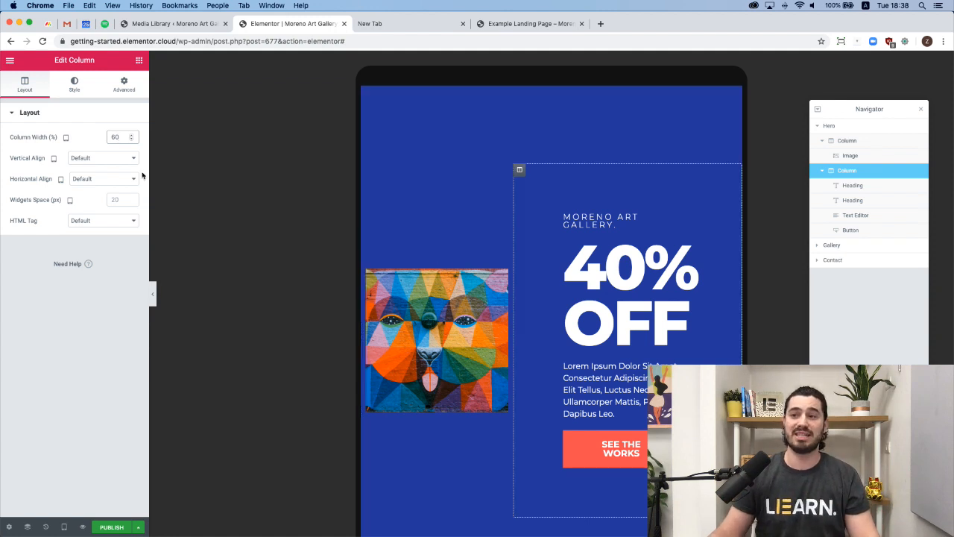
Step: Clear the custom tablet widths of the Hero section's text and image columns
double_click(114, 138)
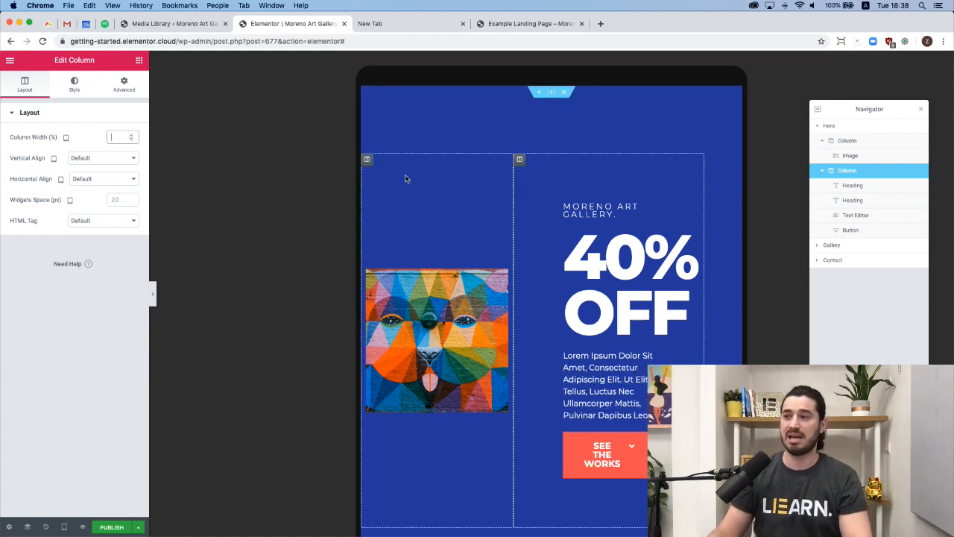
click(367, 161)
double_click(115, 138)
key(BackSpace)
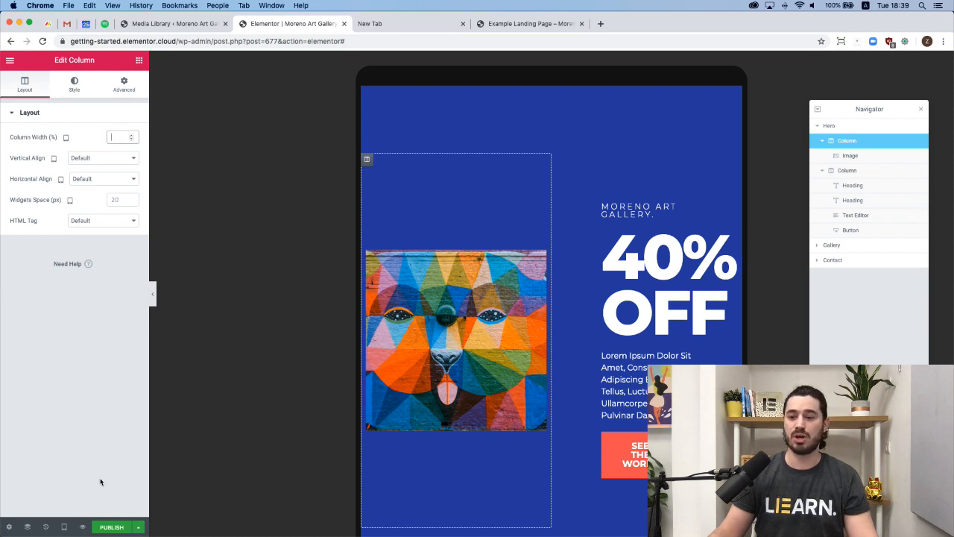
Step: Switch the responsive preview to Mobile and open the Hero section's responsive settings
click(64, 527)
click(58, 502)
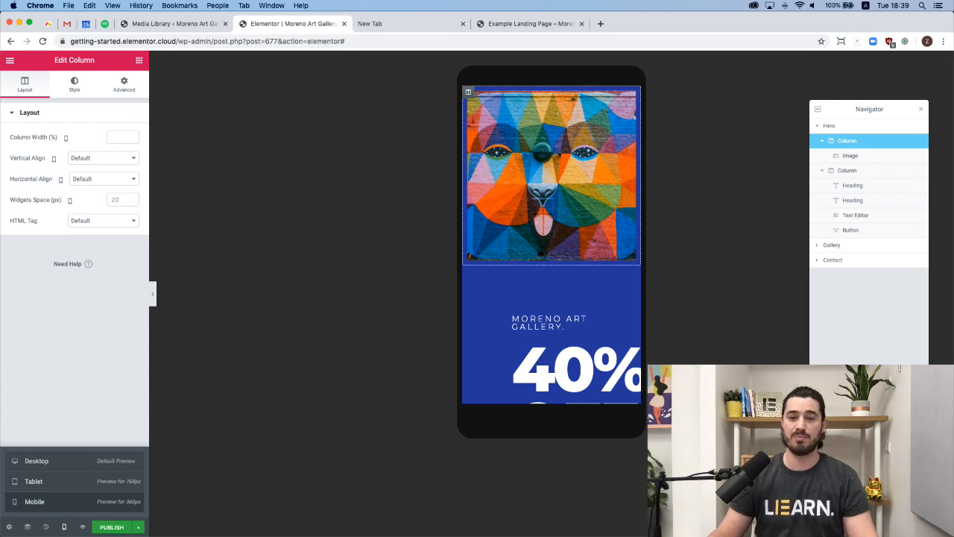
click(834, 128)
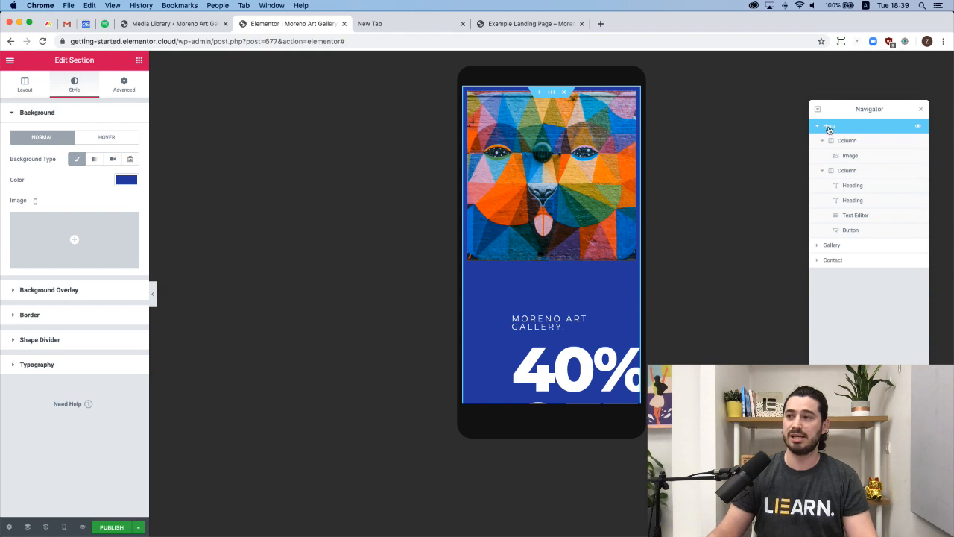
click(124, 89)
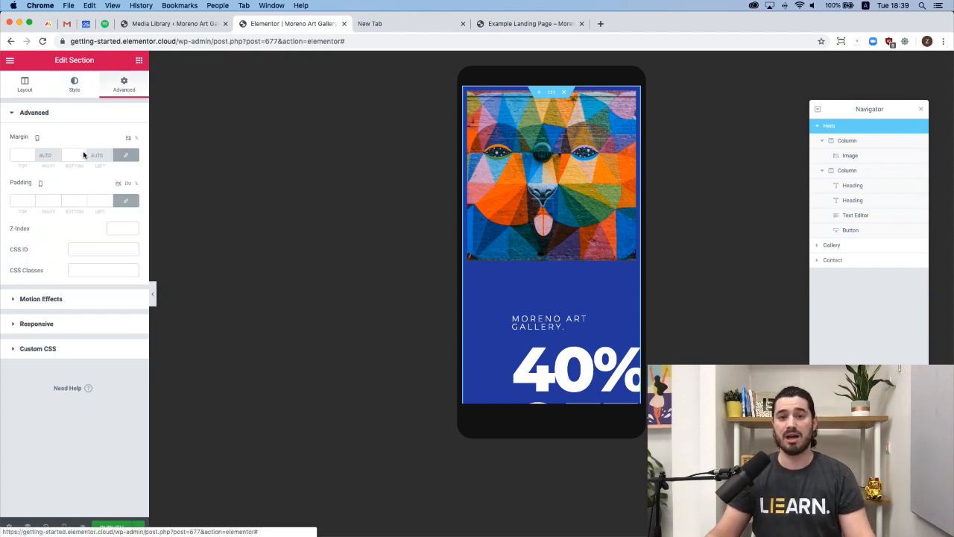
click(37, 324)
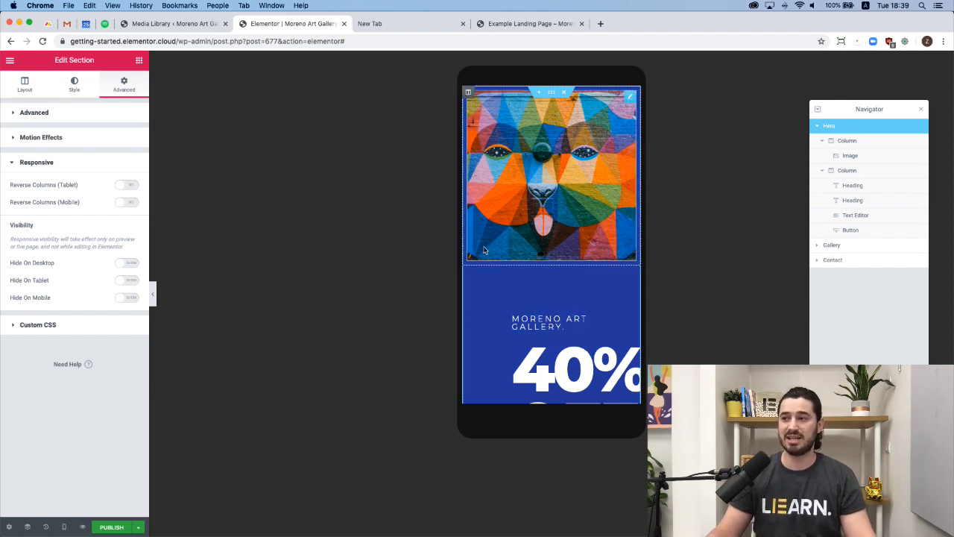
Step: Try reversing the Hero section's column order on mobile, then turn the reversal back off
click(128, 202)
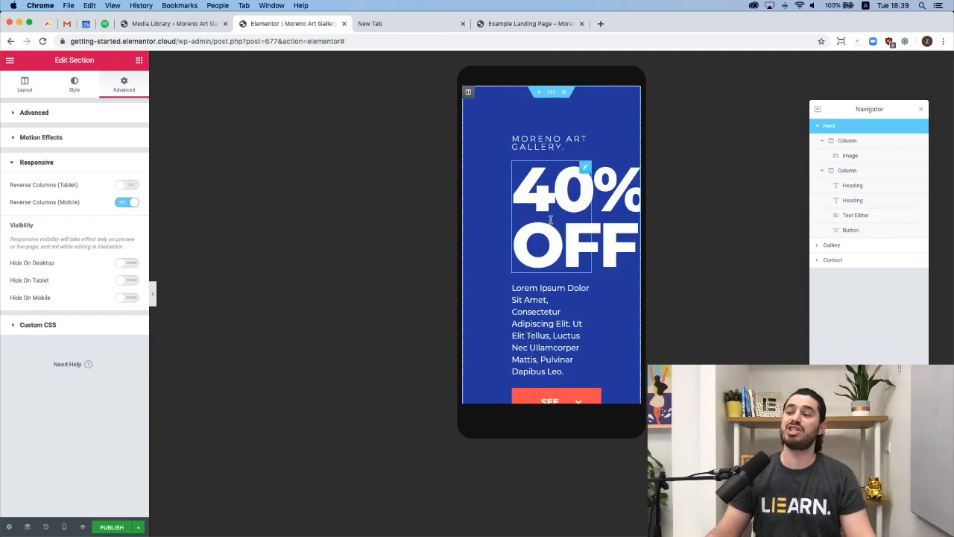
scroll(544, 246, down, 5)
scroll(533, 269, up, 5)
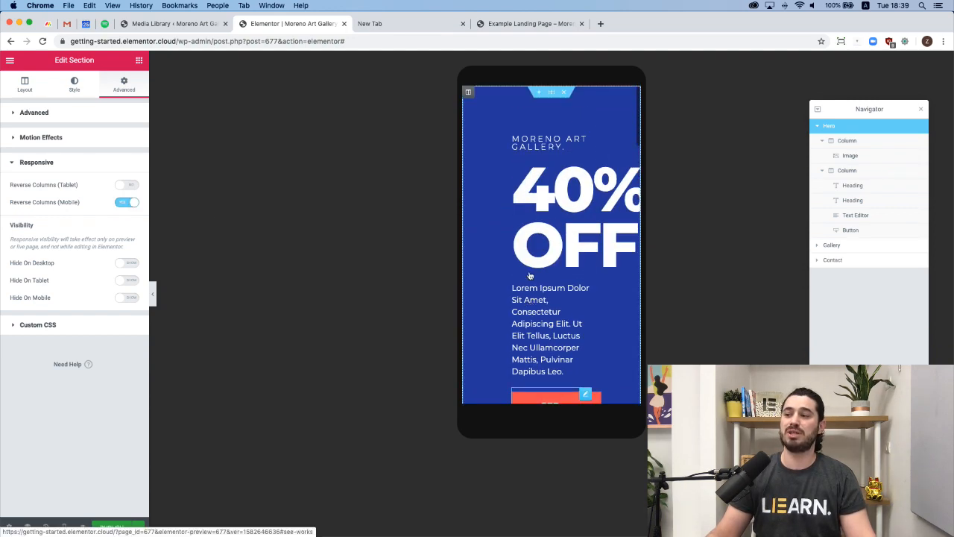
scroll(526, 269, down, 5)
scroll(517, 256, up, 5)
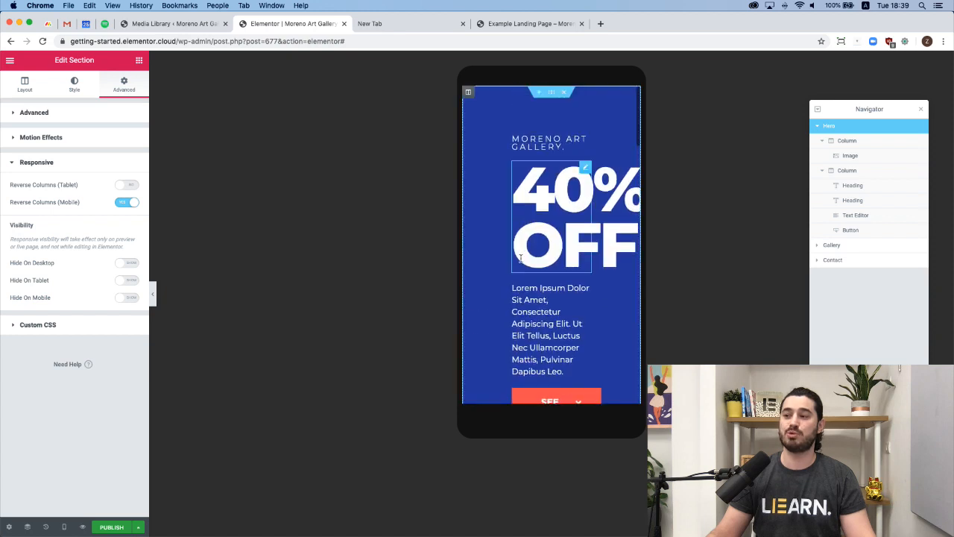
click(125, 203)
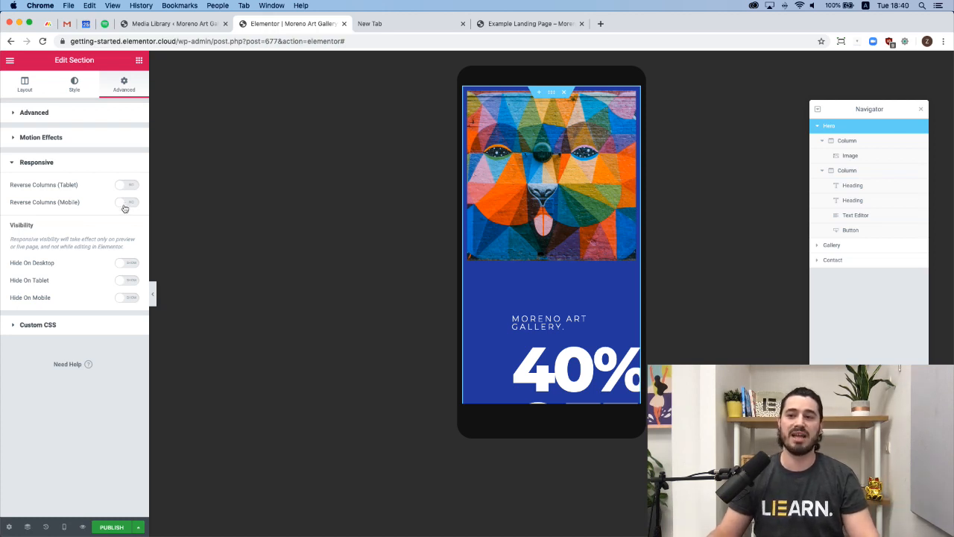
Step: Try hiding the Hero section on mobile, check the page without the editing panel, and restore the section's visibility
click(129, 299)
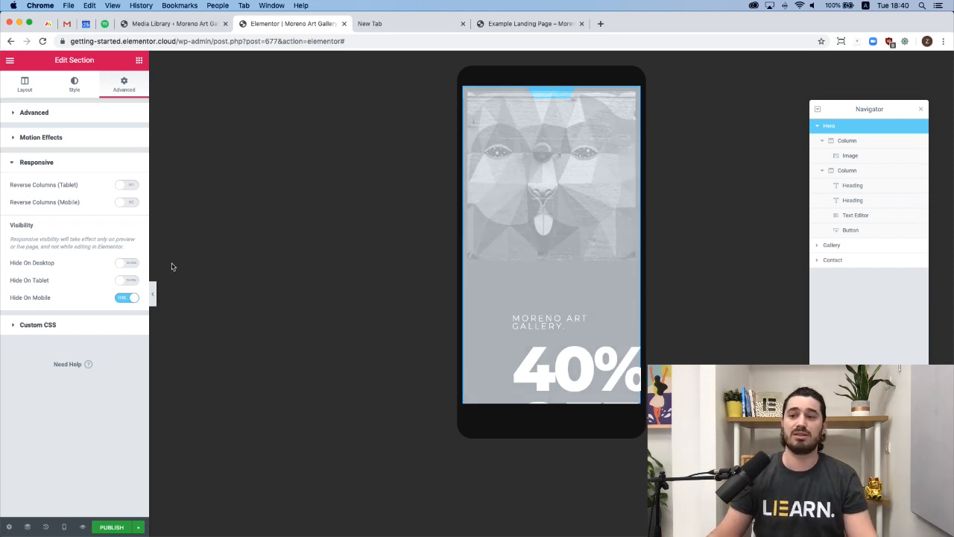
click(155, 297)
scroll(477, 270, down, 2)
scroll(455, 257, up, 2)
scroll(451, 251, down, 1)
scroll(440, 257, up, 1)
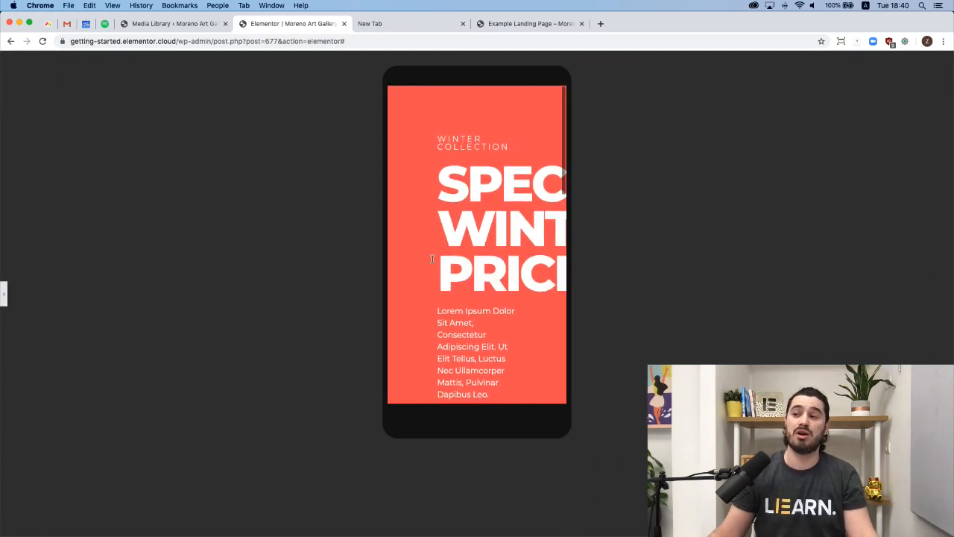
click(4, 298)
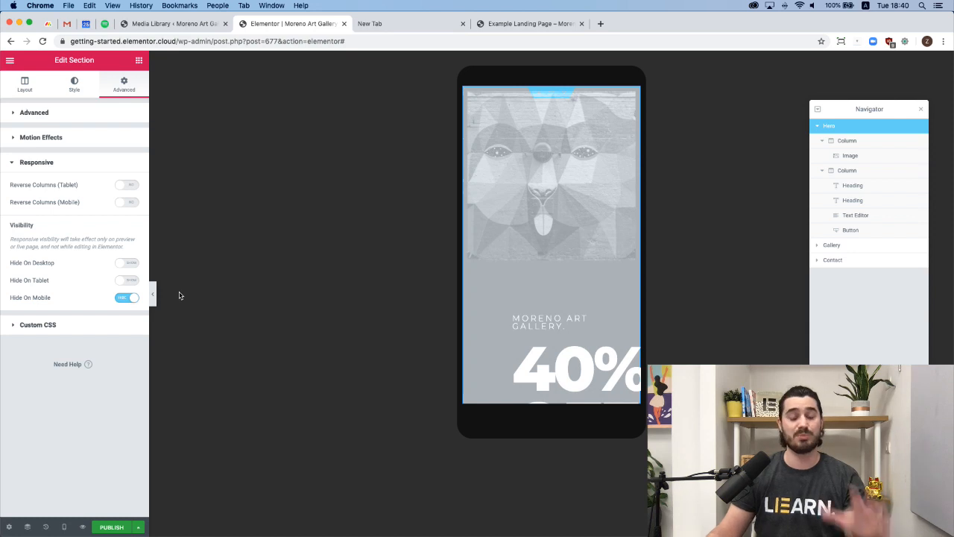
click(126, 298)
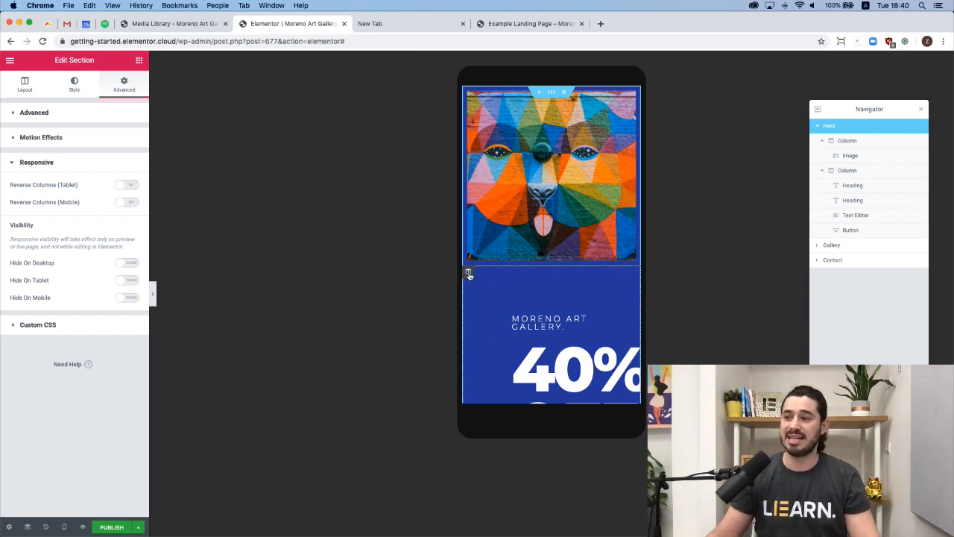
Step: Unlink the Hero text column's mobile padding values and set the top padding to 40, with the other sides at 0
scroll(470, 276, down, 1)
scroll(475, 261, up, 1)
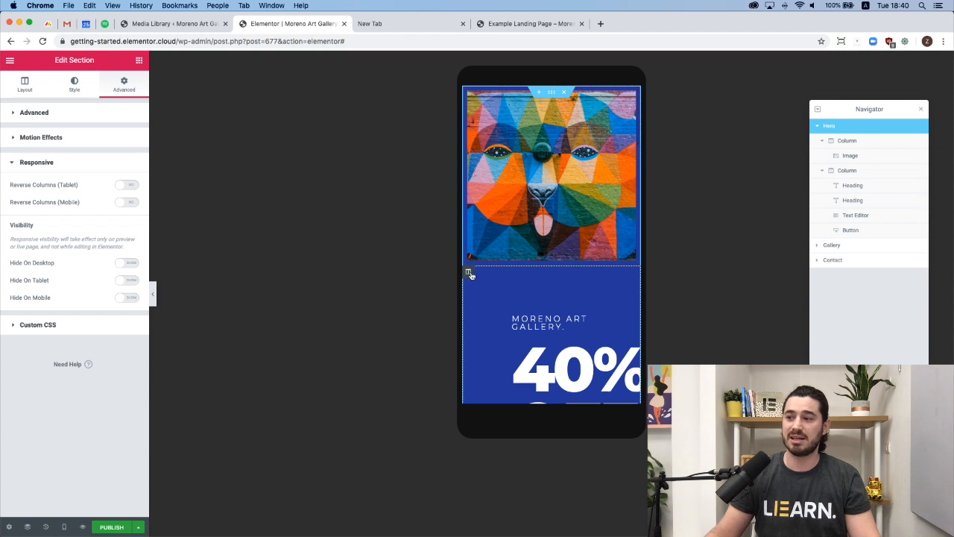
click(469, 273)
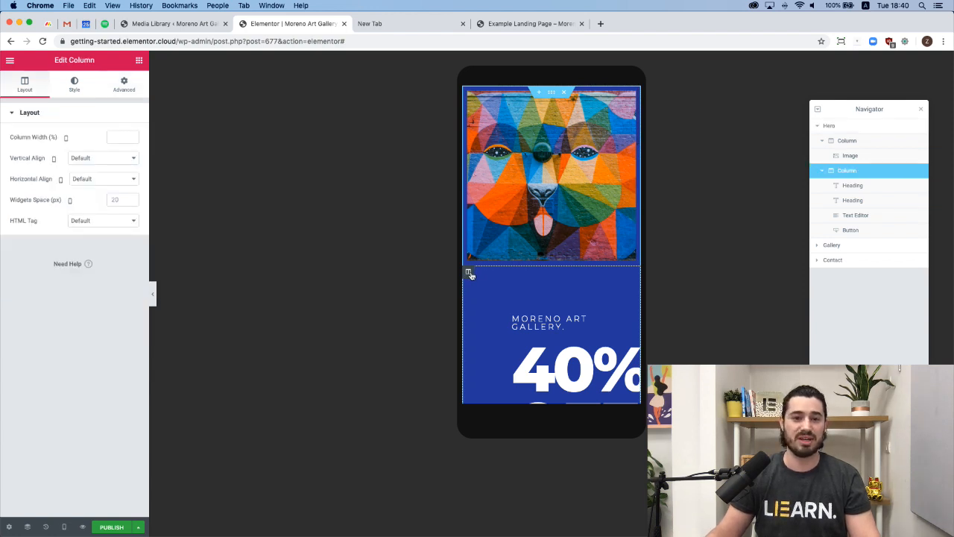
click(124, 86)
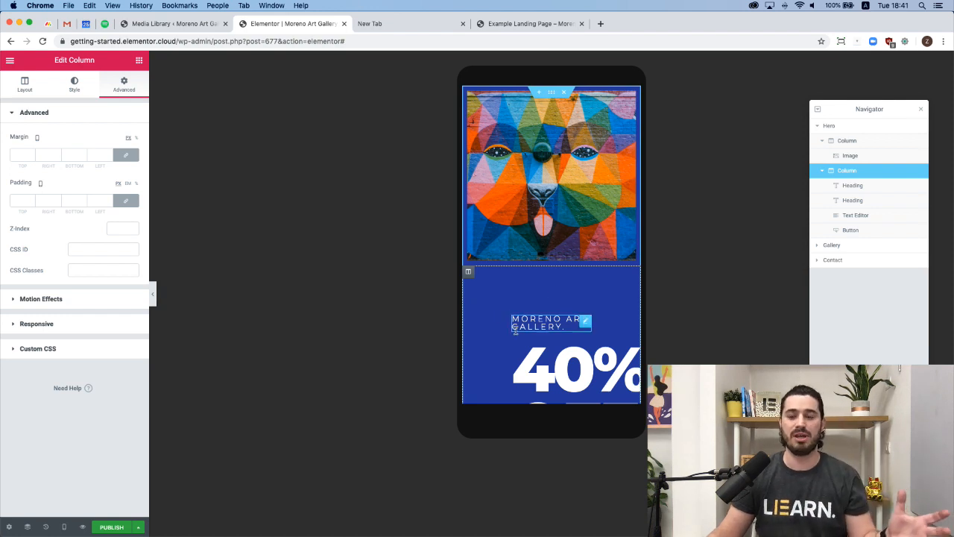
click(126, 202)
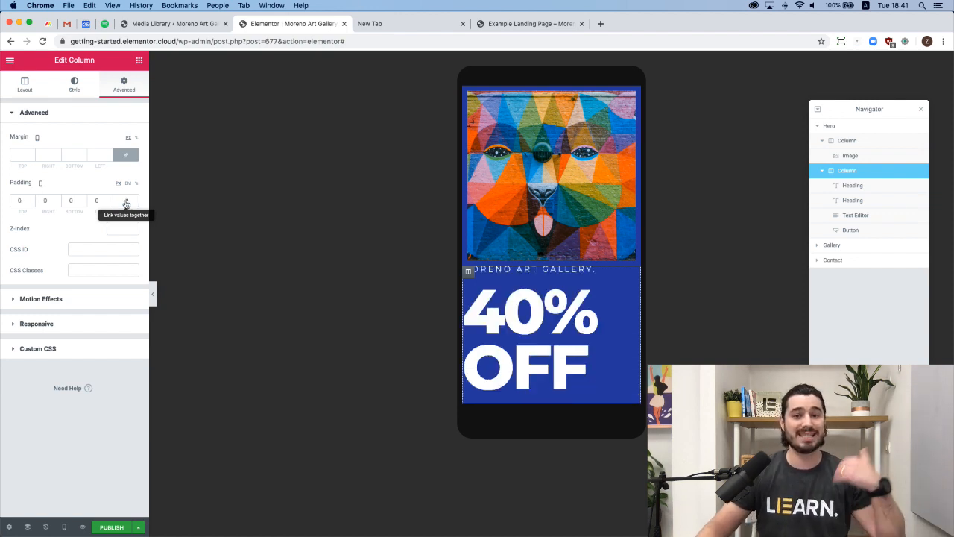
click(42, 187)
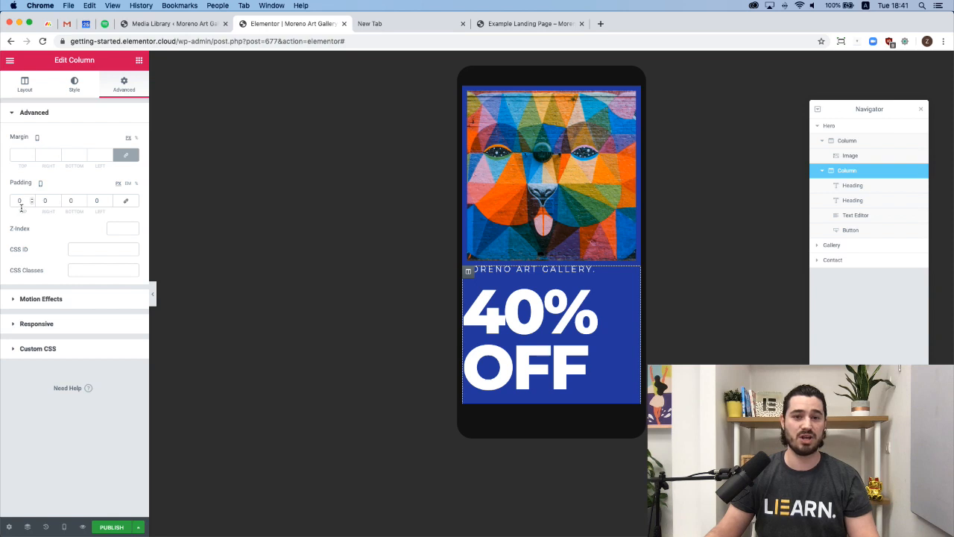
click(23, 204)
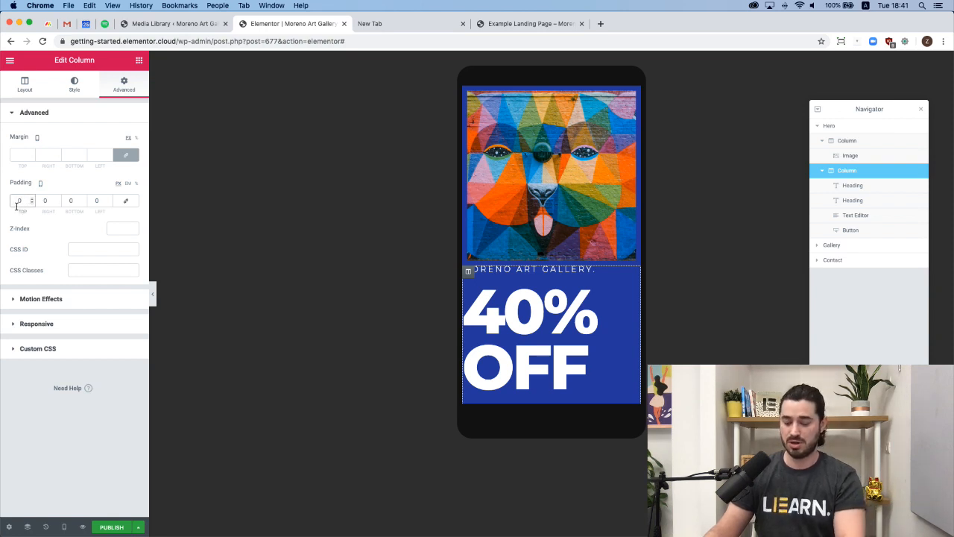
text(4)
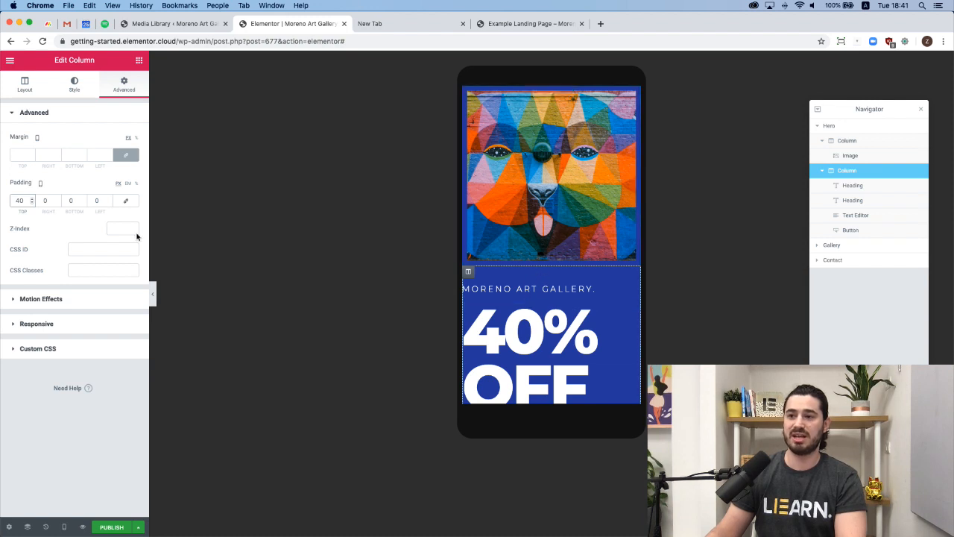
Step: Set the Hero text column's mobile padding to 30 on the right and left and 60 at the bottom
click(43, 203)
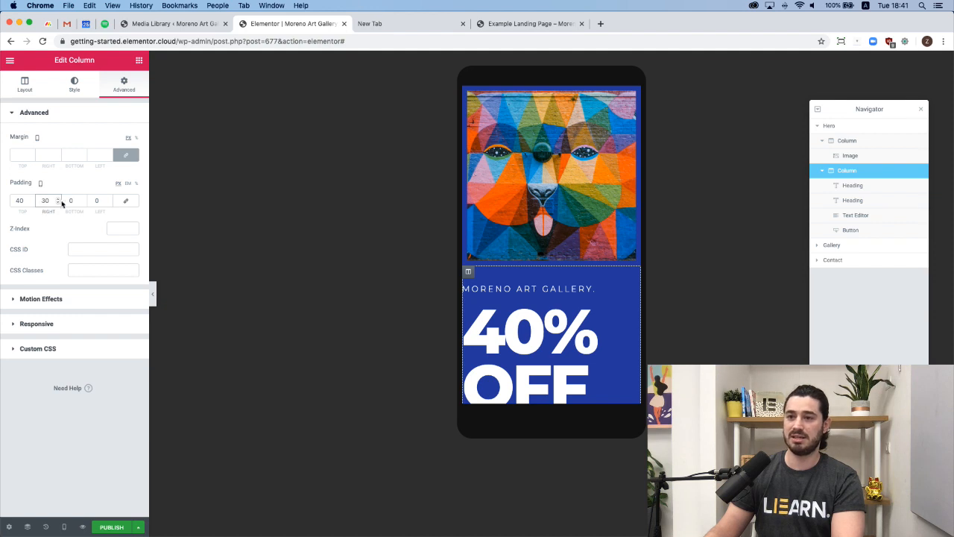
click(102, 203)
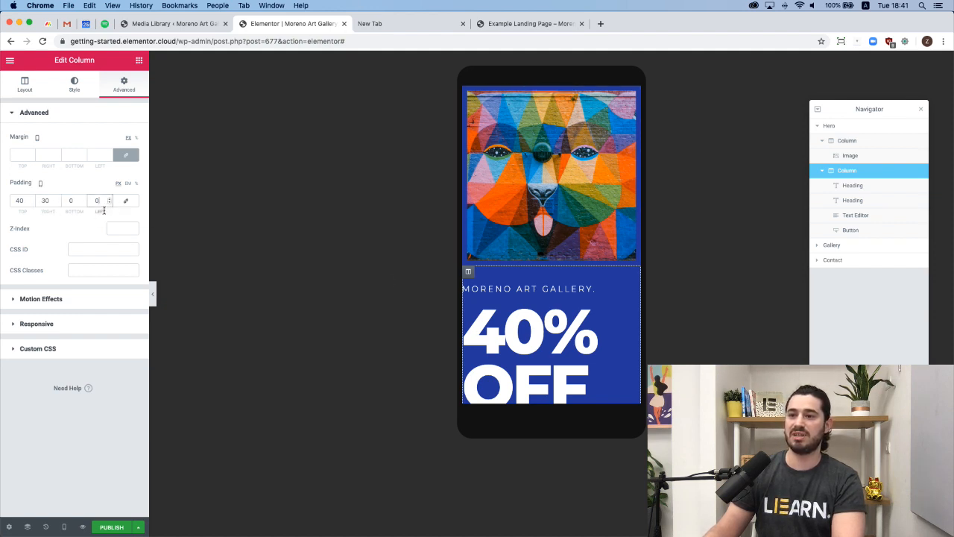
text(3)
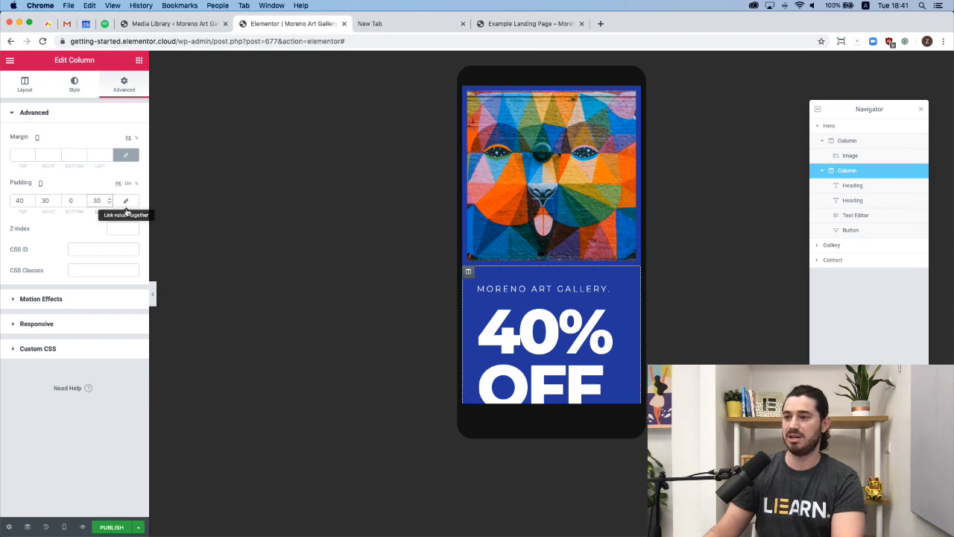
scroll(604, 321, down, 2)
scroll(605, 321, down, 2)
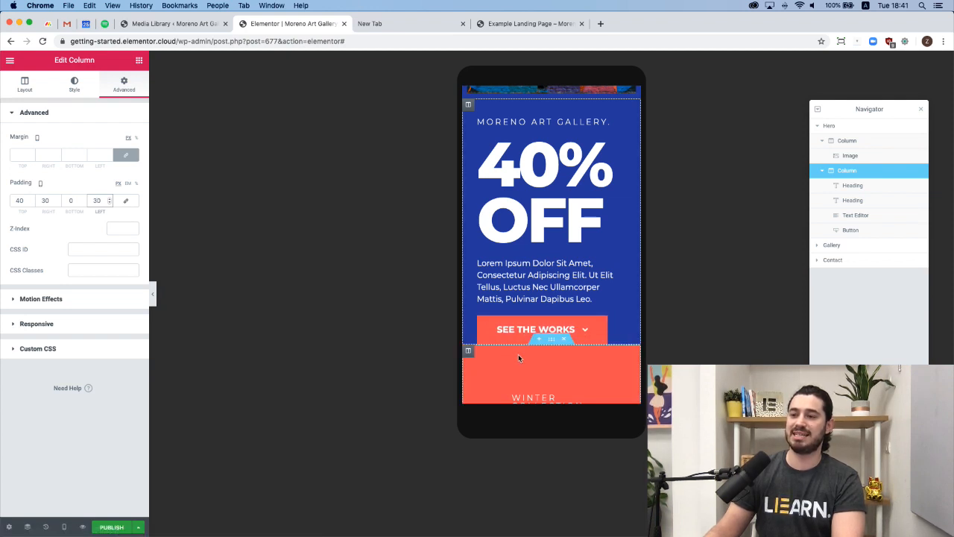
click(75, 204)
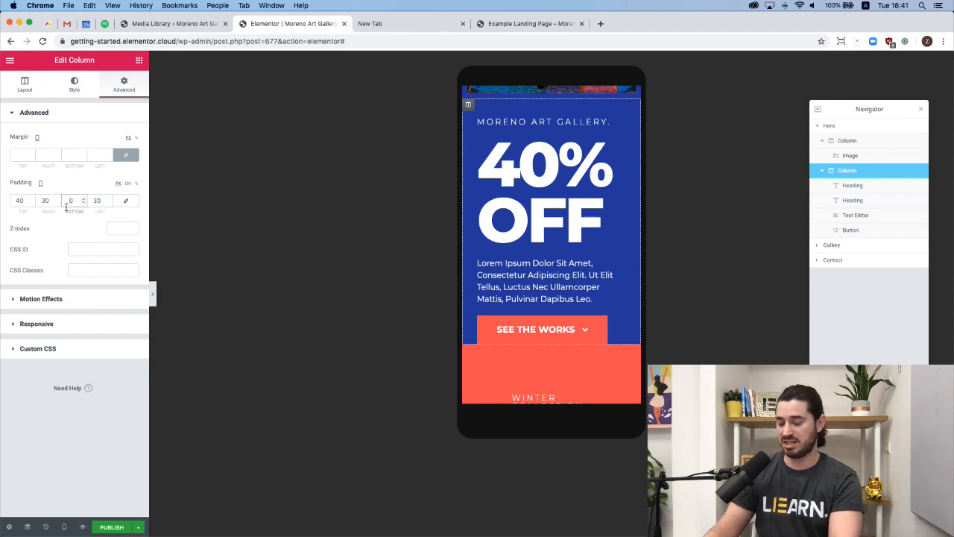
text(60)
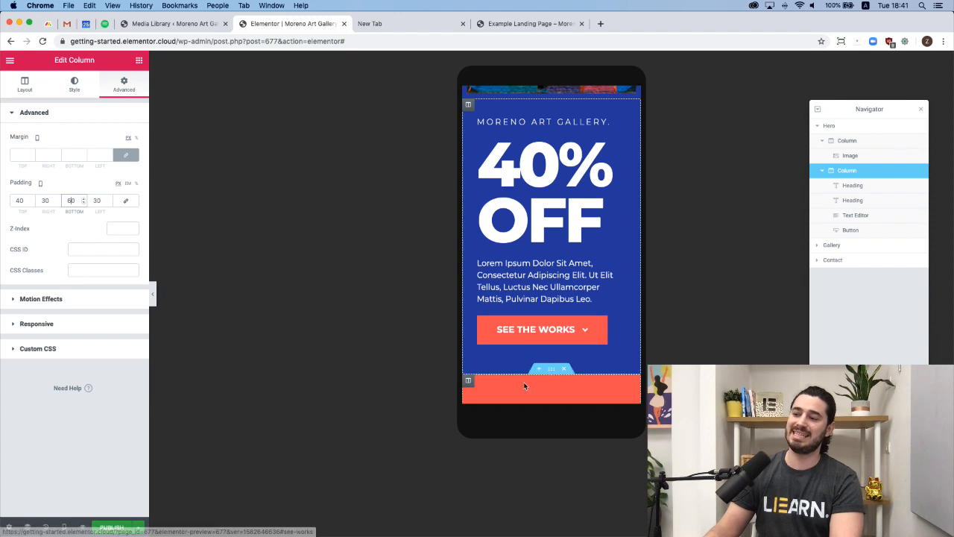
scroll(525, 337, up, 1)
scroll(525, 339, down, 1)
scroll(524, 338, up, 1)
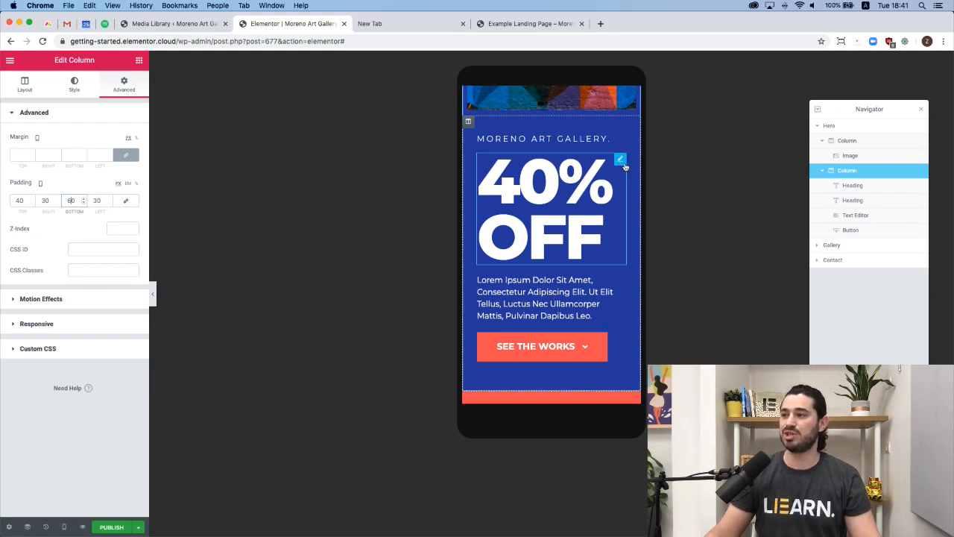
Step: Set the mobile font size of the "40% off" heading to 70 px
click(621, 161)
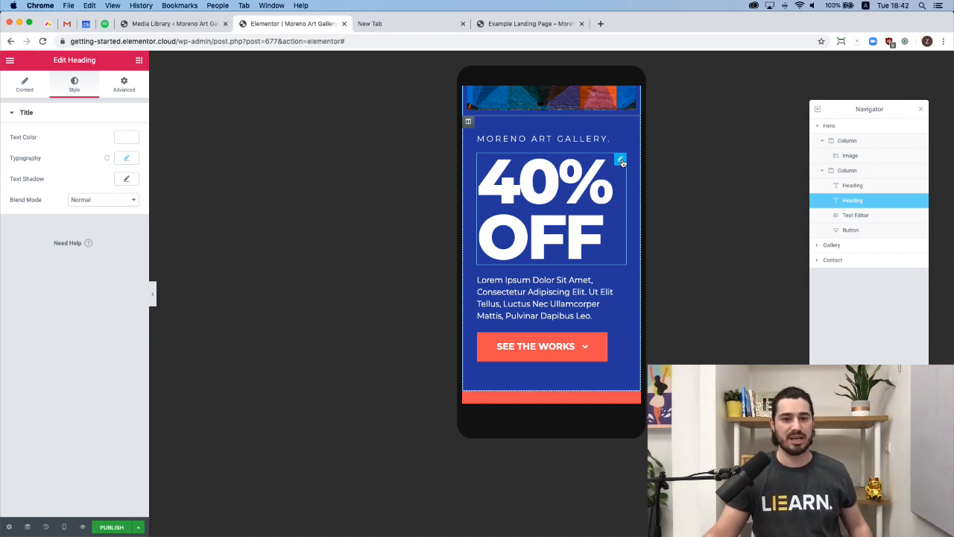
click(127, 161)
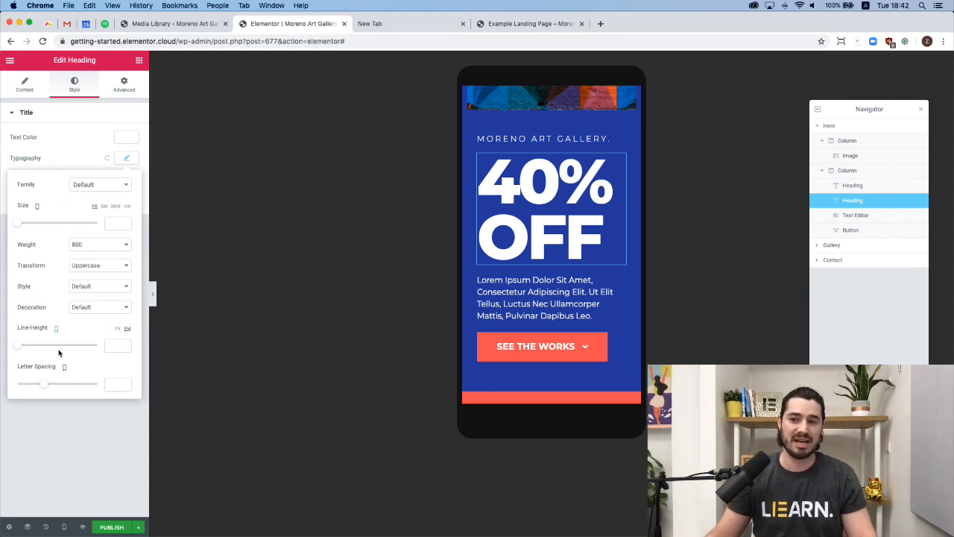
click(38, 207)
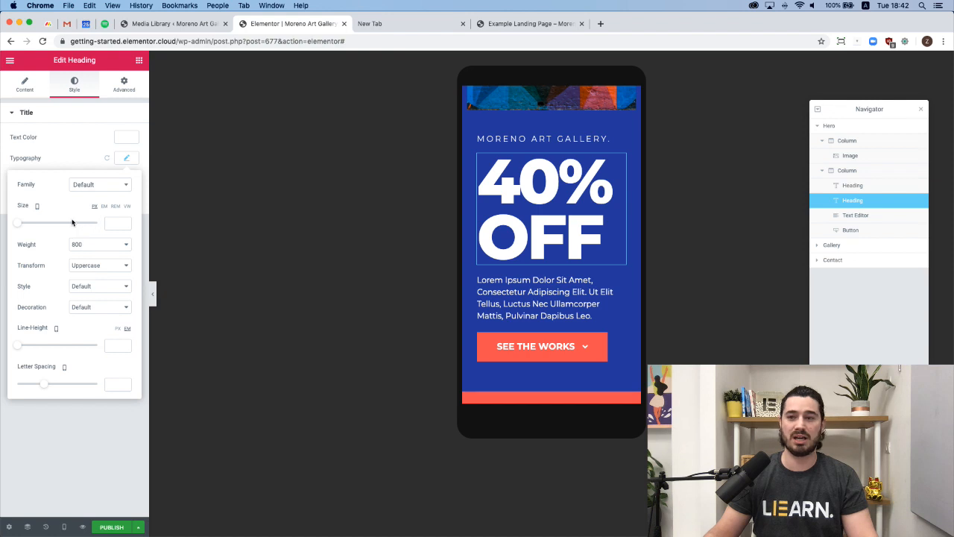
drag(21, 228, 48, 226)
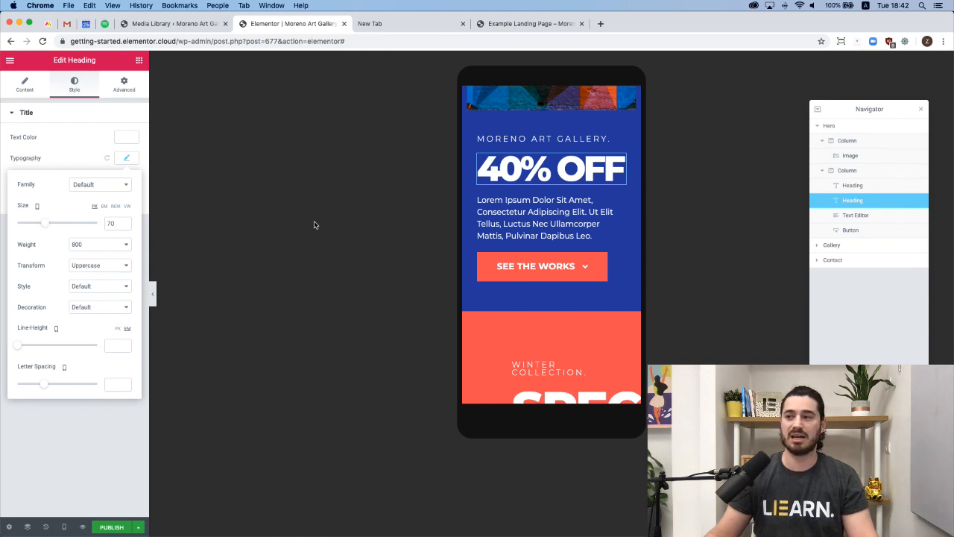
Step: Review how the Hero image and the text below it share the mobile screen
scroll(567, 236, up, 4)
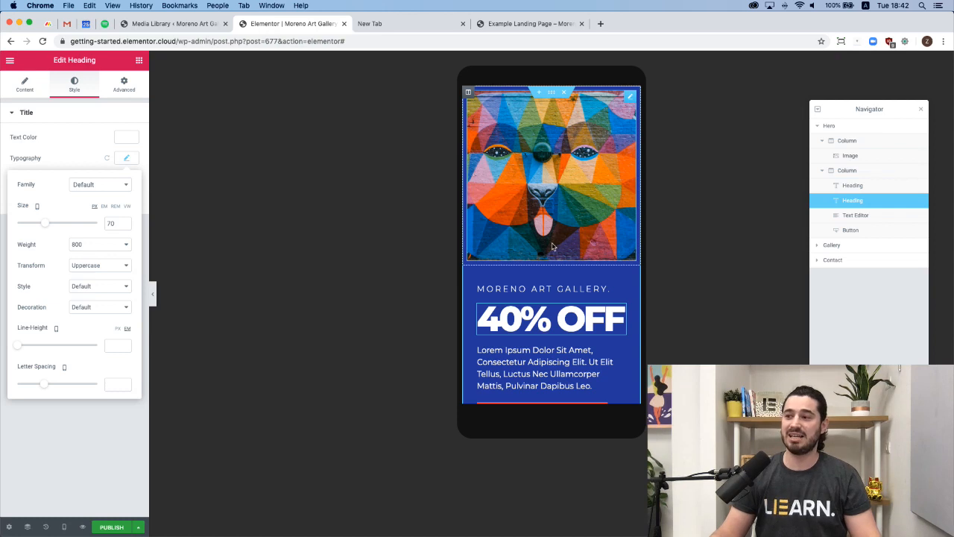
scroll(552, 246, down, 1)
scroll(552, 247, down, 1)
scroll(553, 247, up, 2)
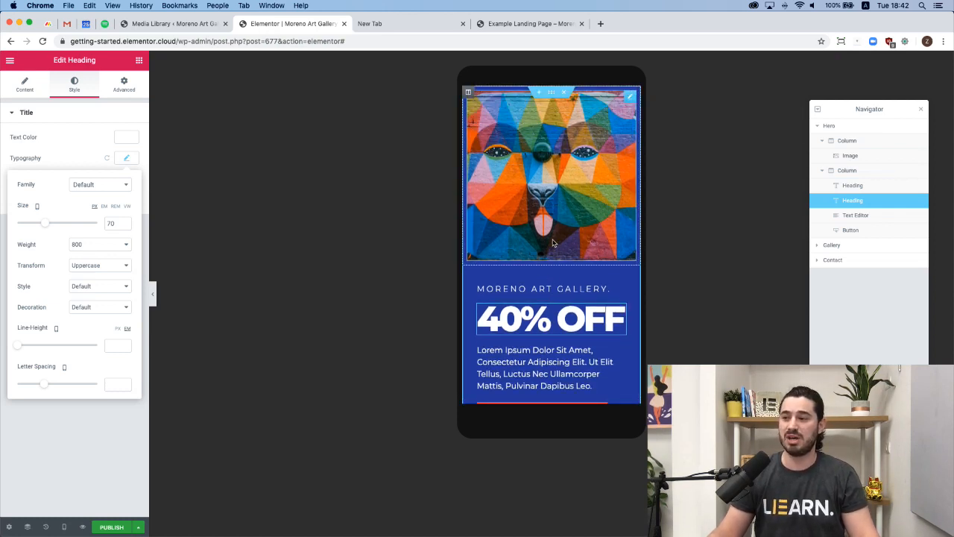
scroll(552, 243, down, 2)
scroll(552, 246, up, 2)
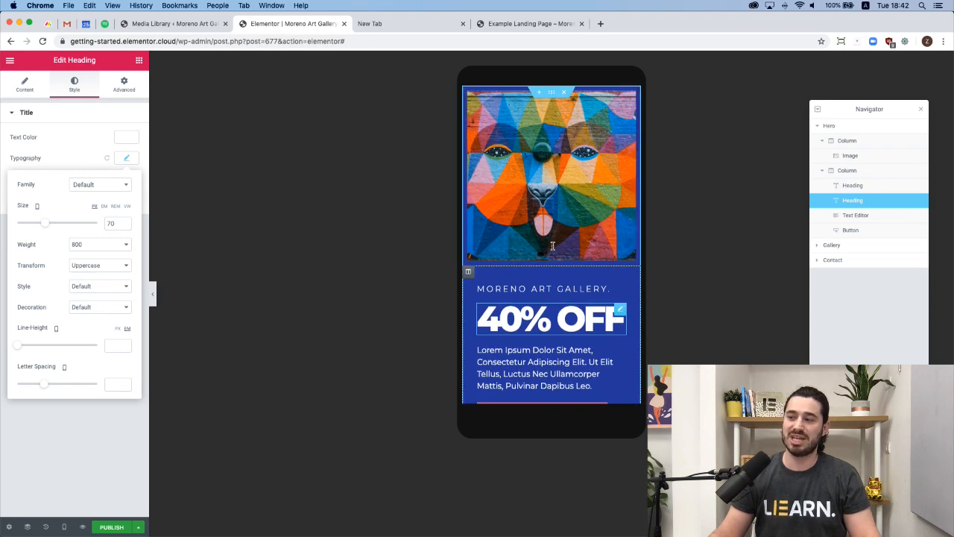
scroll(553, 246, down, 3)
scroll(547, 267, up, 3)
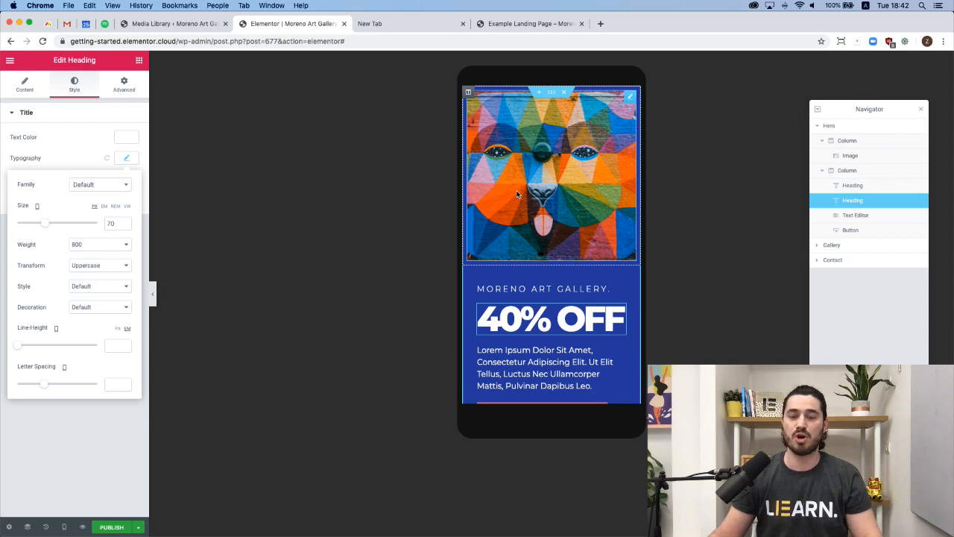
Step: Set the Hero image's mobile width to 80%
click(631, 102)
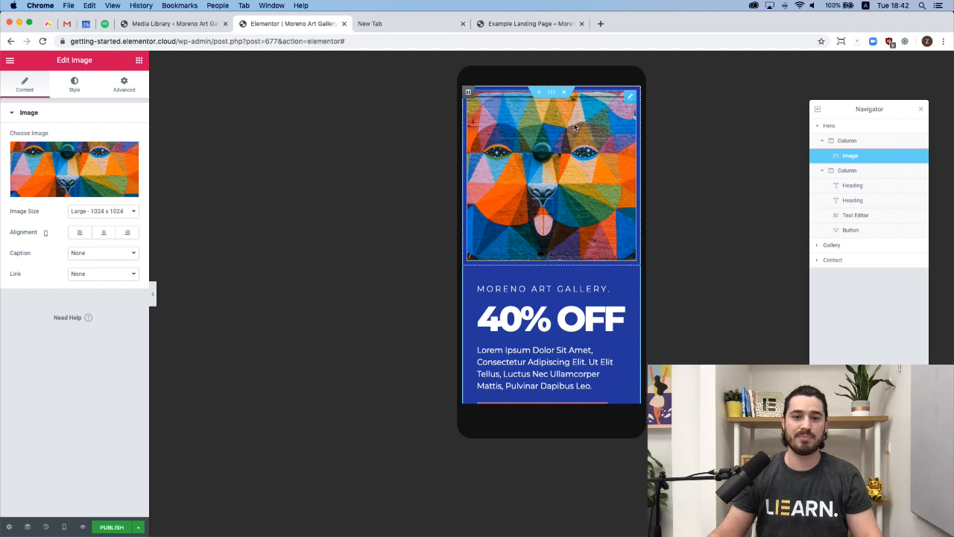
click(76, 89)
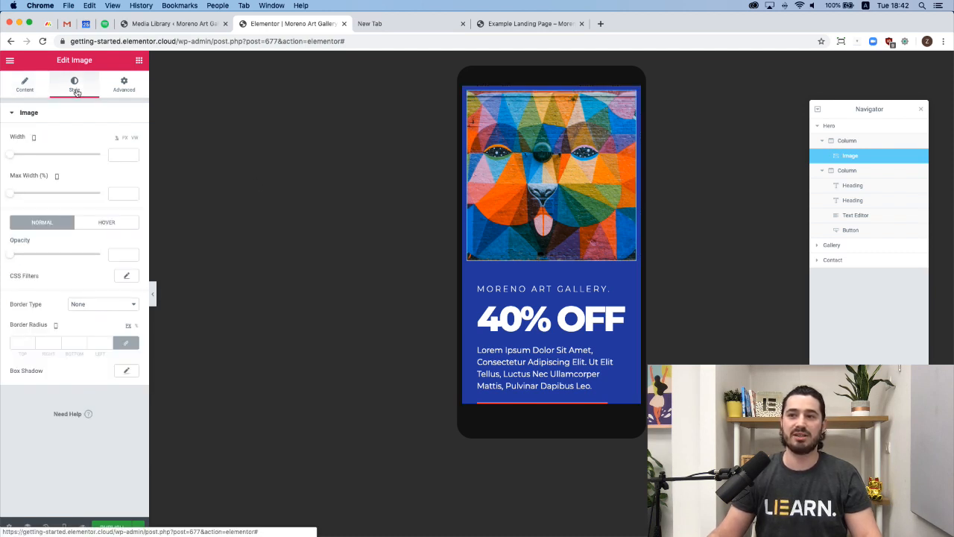
click(34, 141)
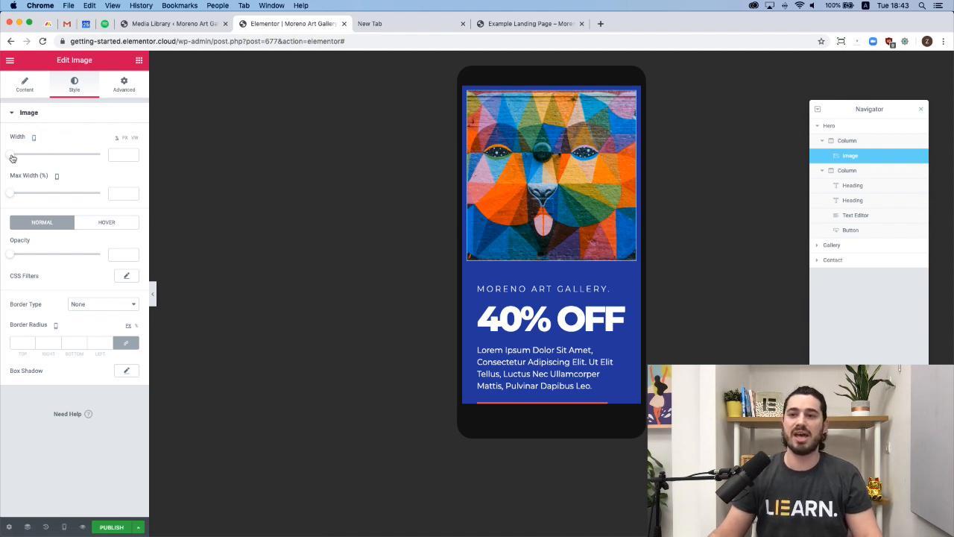
drag(9, 155, 84, 155)
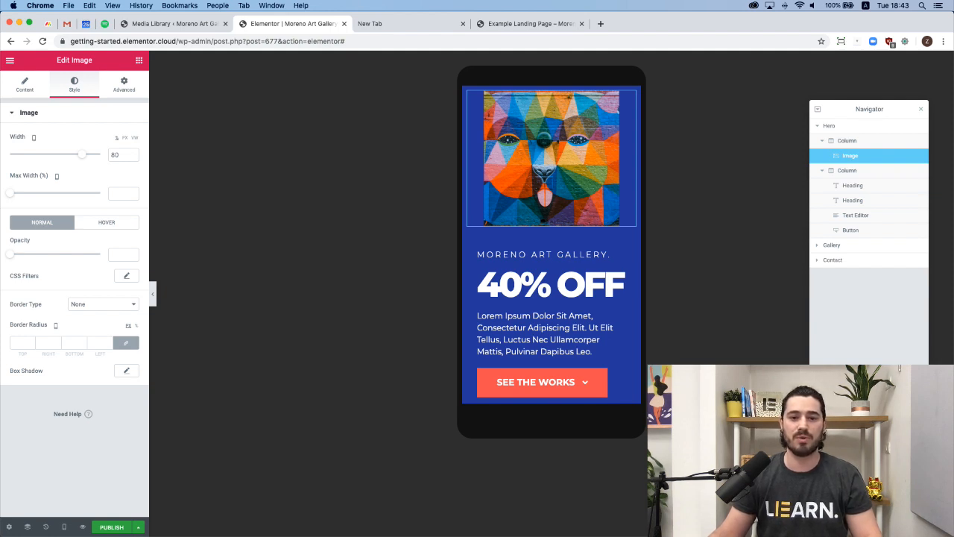
Step: Center both Hero headings, "Moreno art gallery." and "40% off", on mobile
click(556, 256)
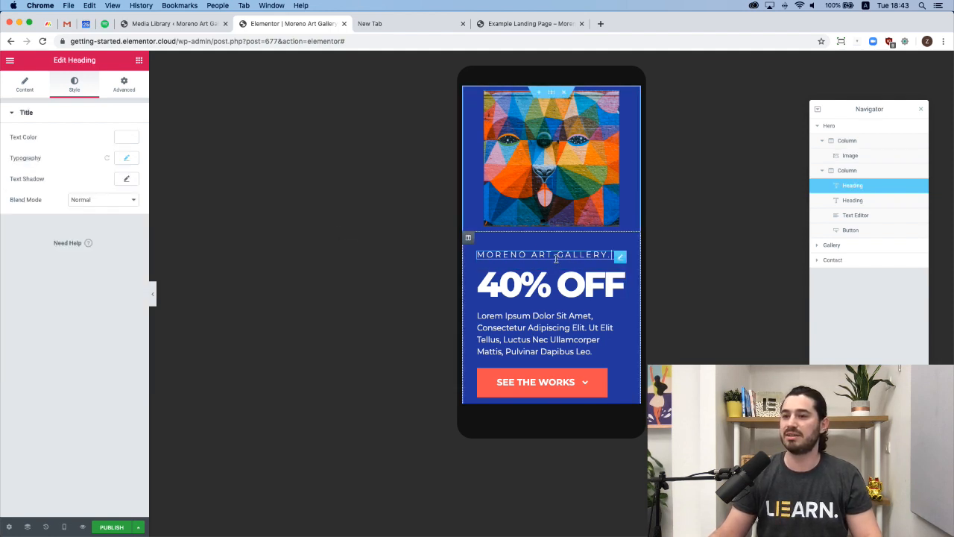
click(25, 86)
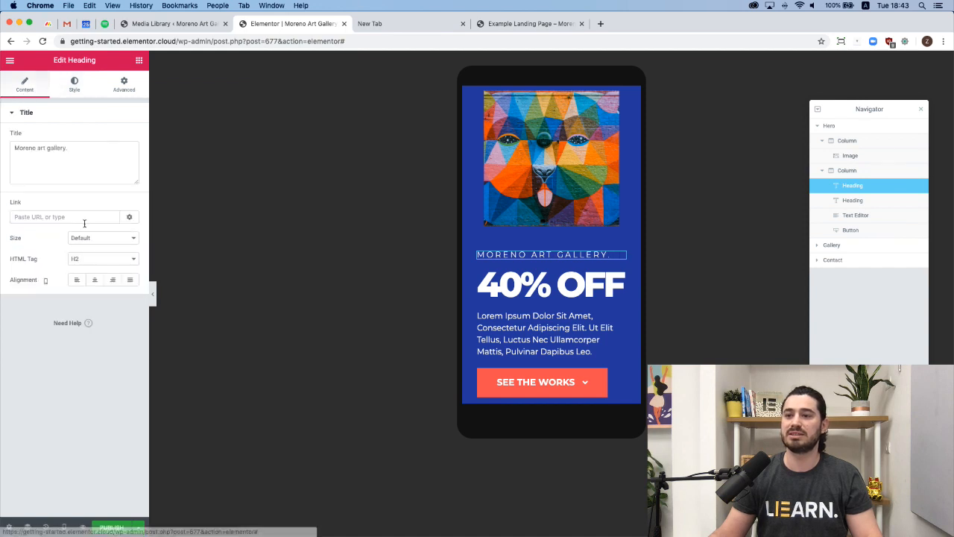
click(94, 286)
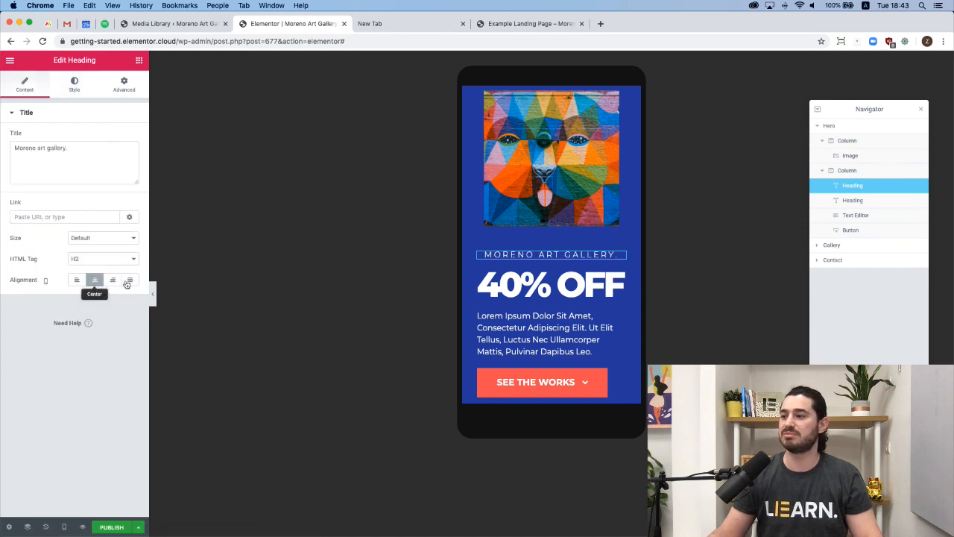
click(580, 294)
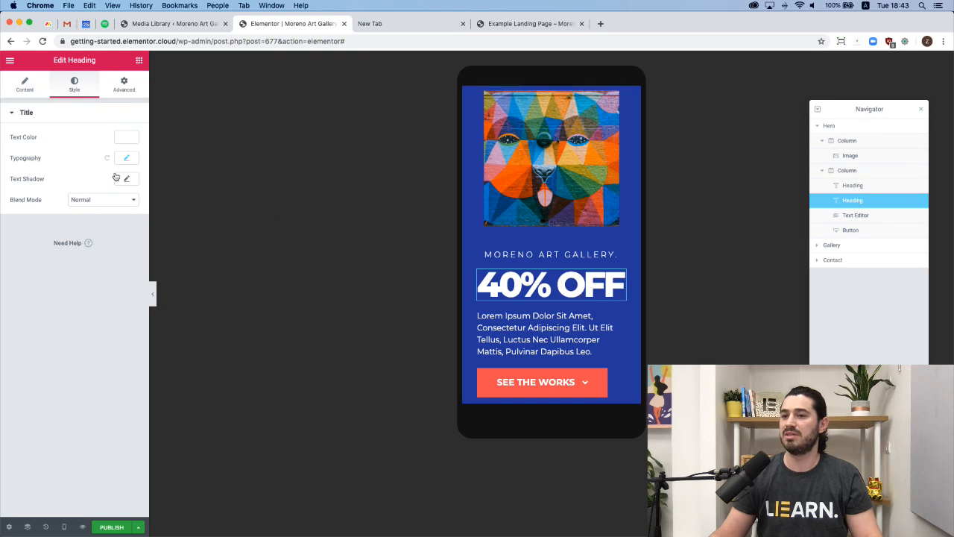
click(26, 88)
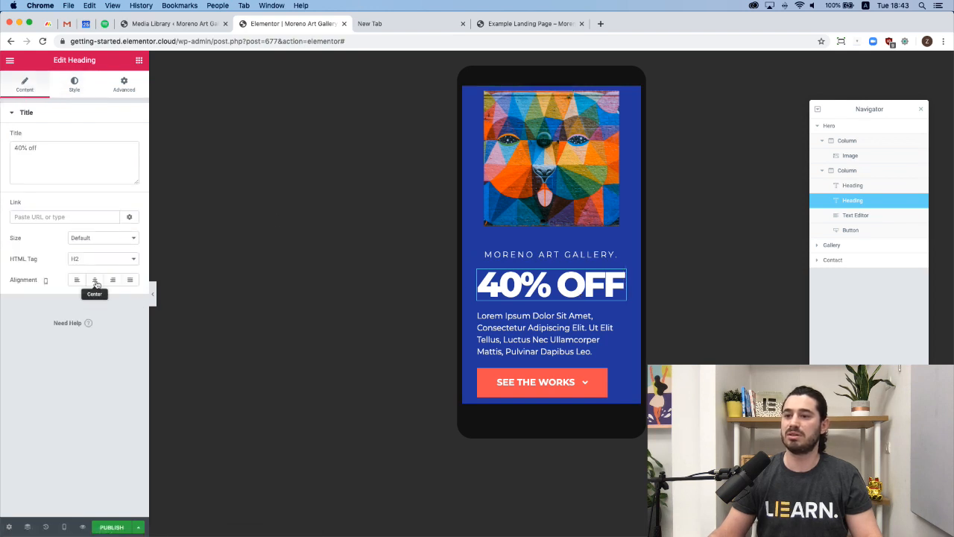
click(95, 281)
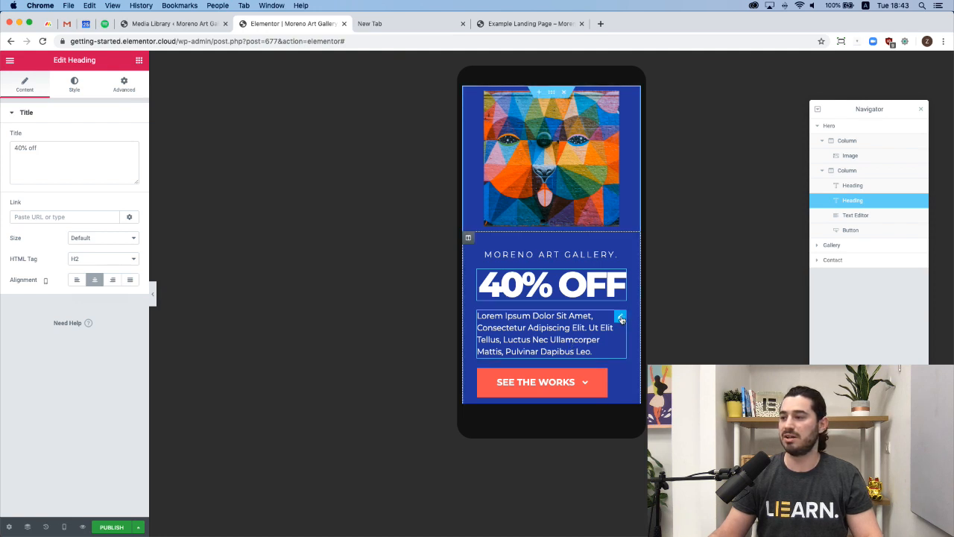
Step: Center the Hero paragraph and the "See the works" button on mobile
click(621, 319)
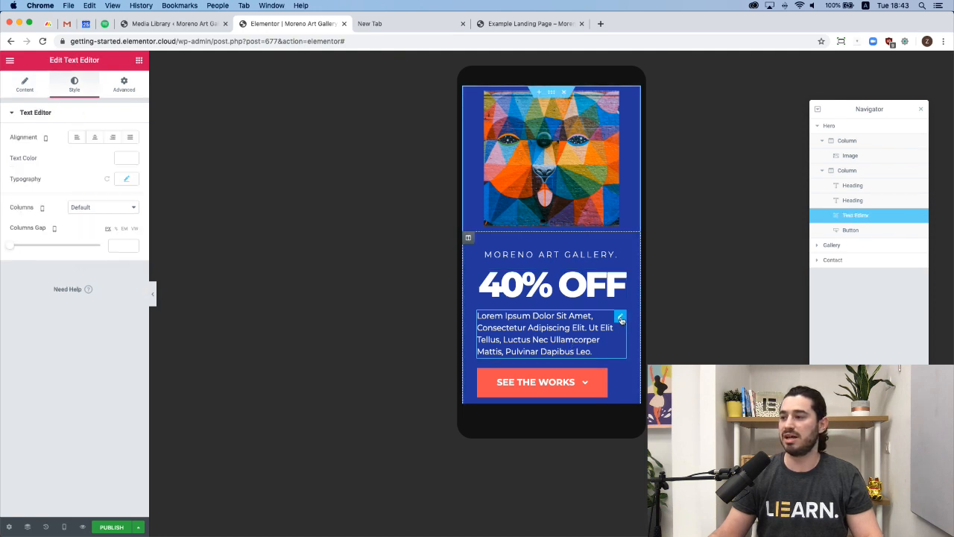
click(96, 138)
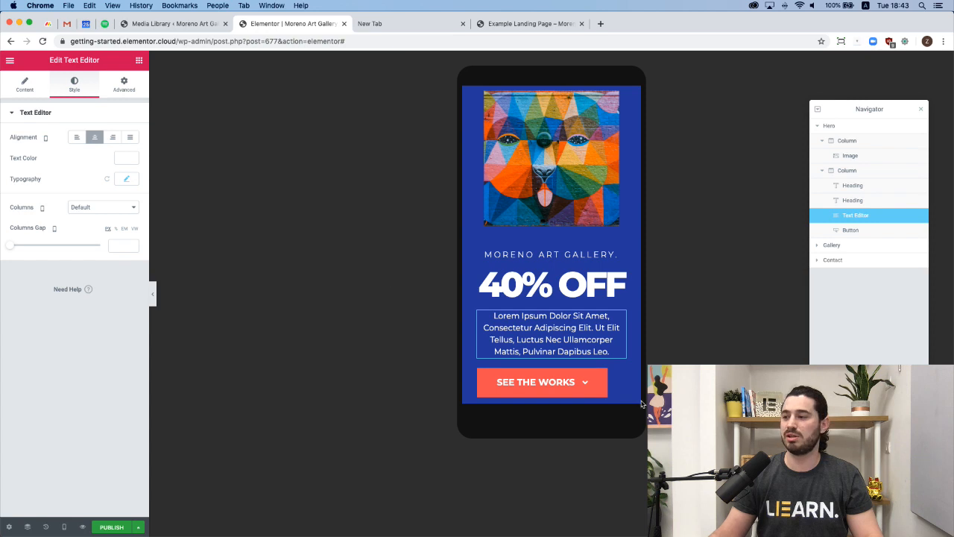
click(620, 377)
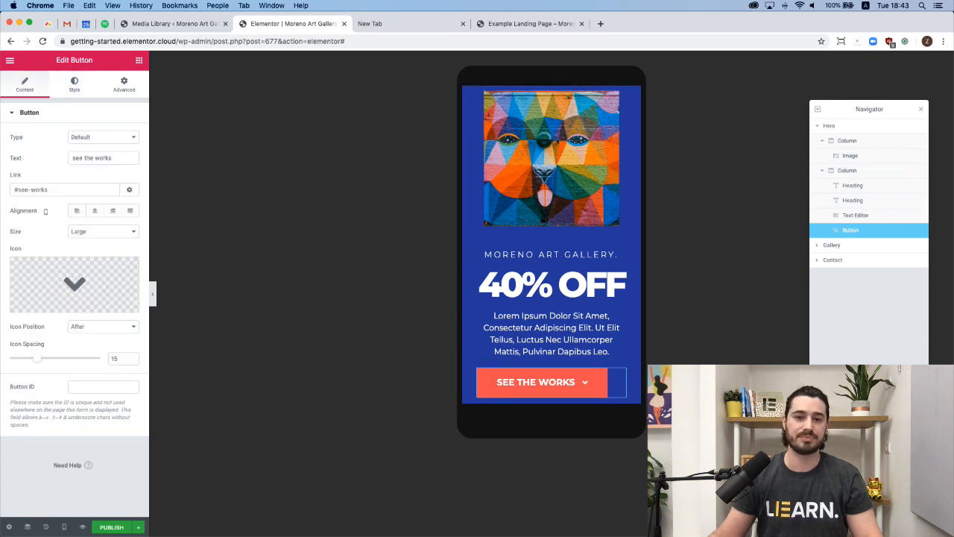
click(94, 210)
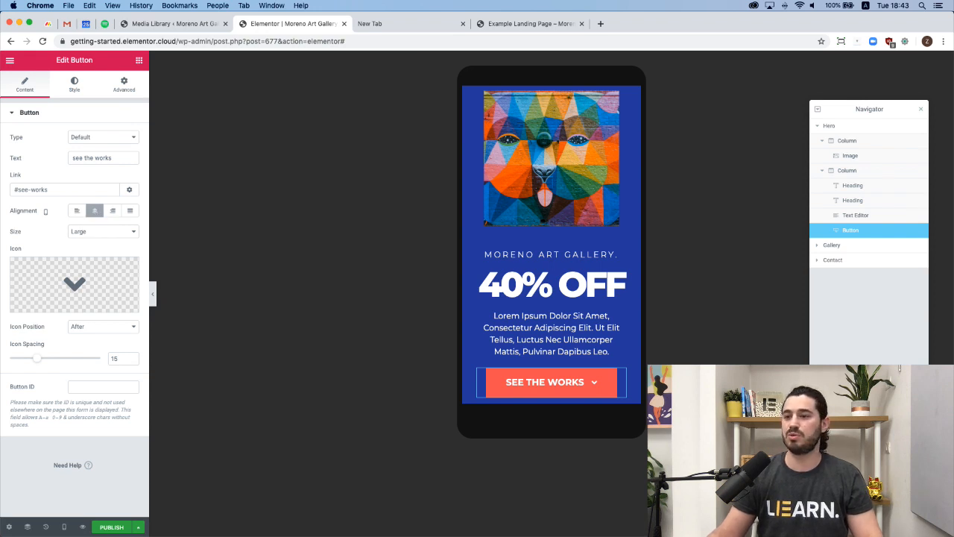
Step: Set the mobile font size of the "See the works" button to 16 px
click(76, 90)
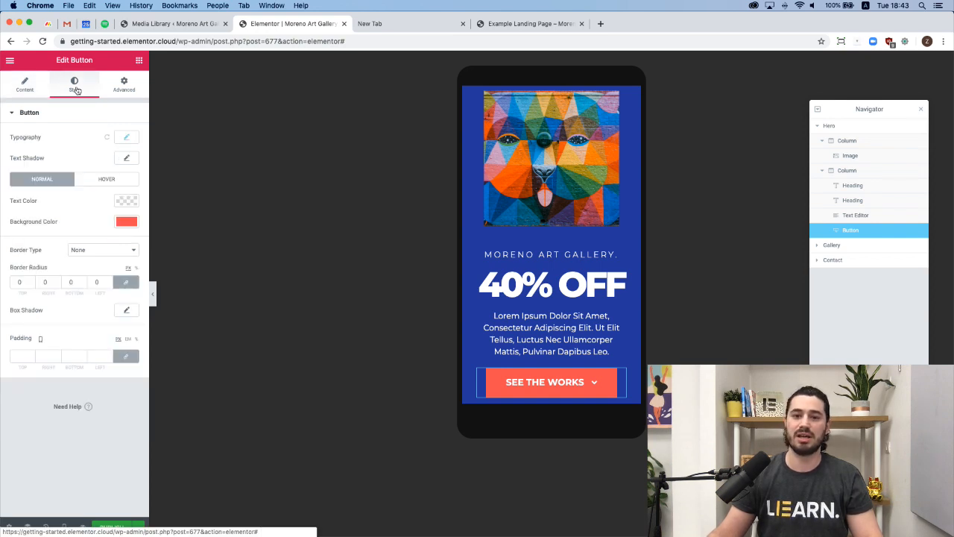
click(128, 140)
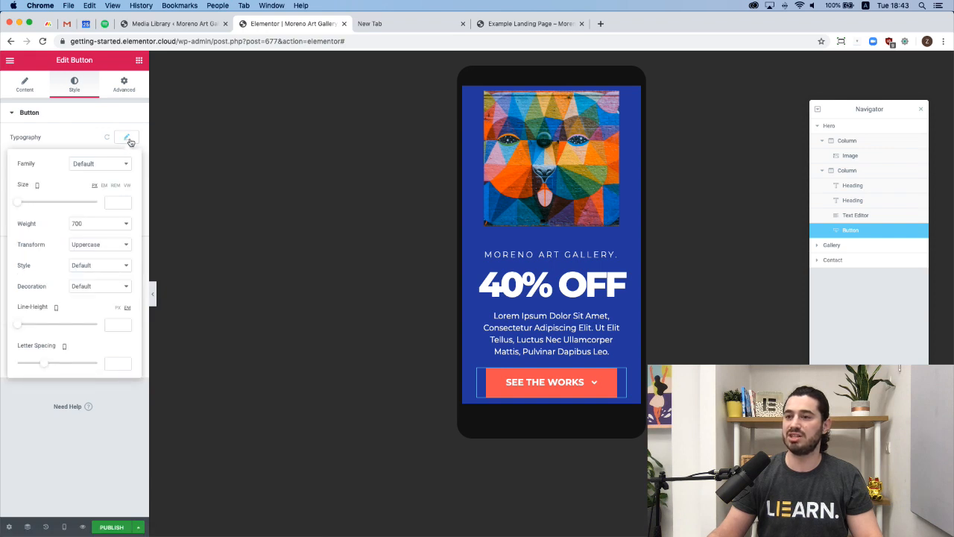
mouse_move(39, 190)
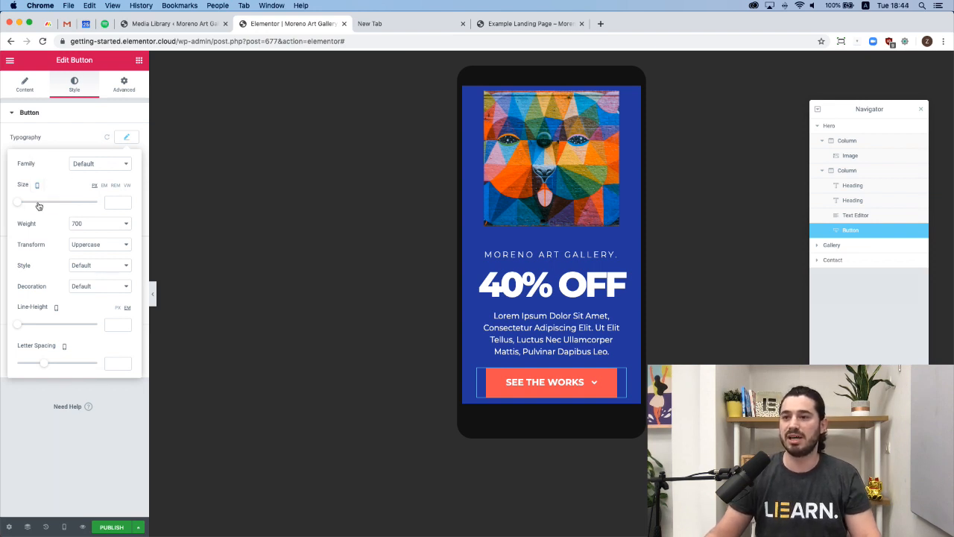
click(110, 208)
text(16)
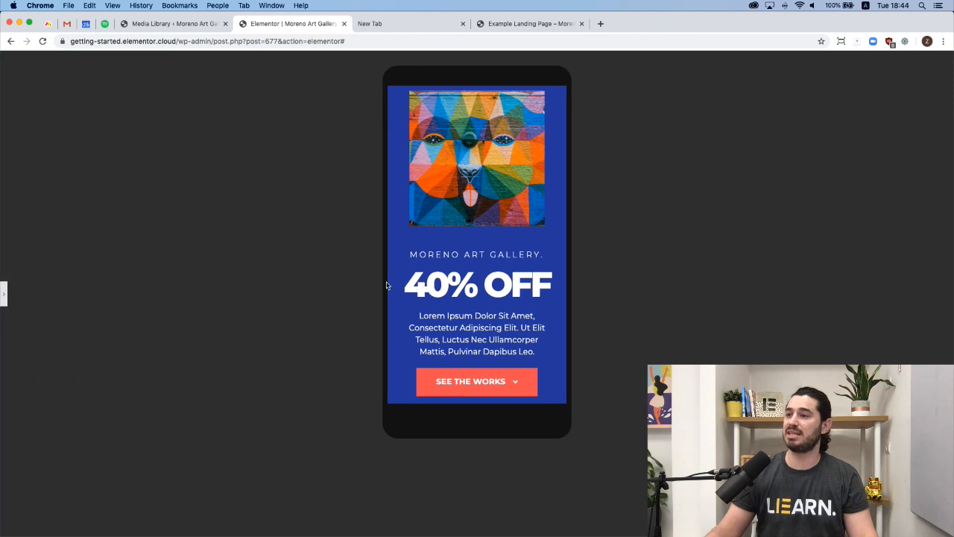
Step: Bring back the editing panel and show the device options for the button's font size
click(6, 299)
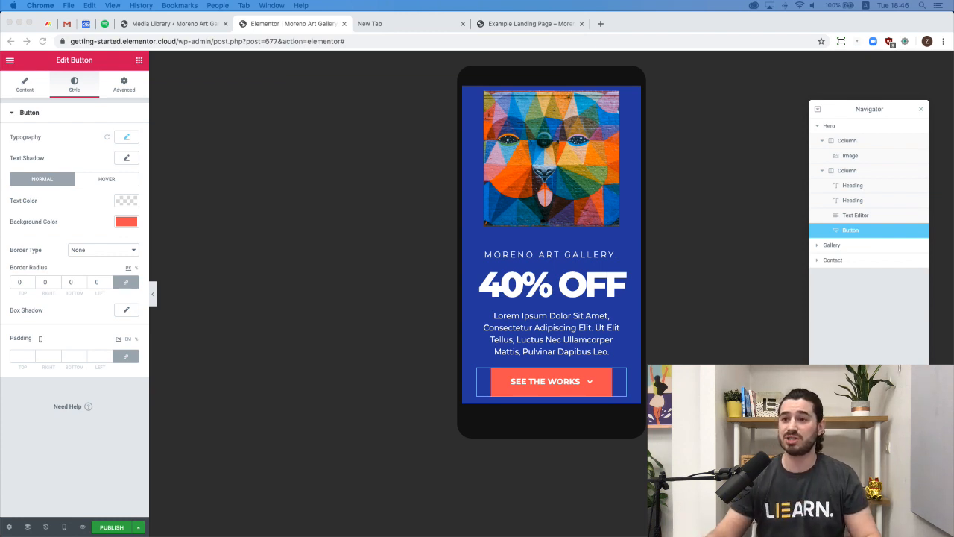
click(128, 141)
click(38, 190)
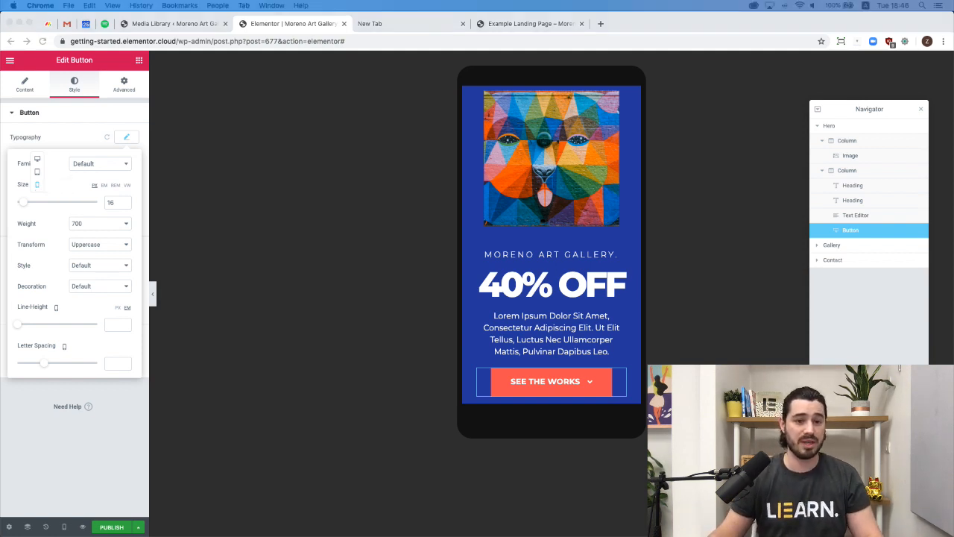
Step: Close the Navigator, switch back to the desktop preview and publish the landing page
click(920, 111)
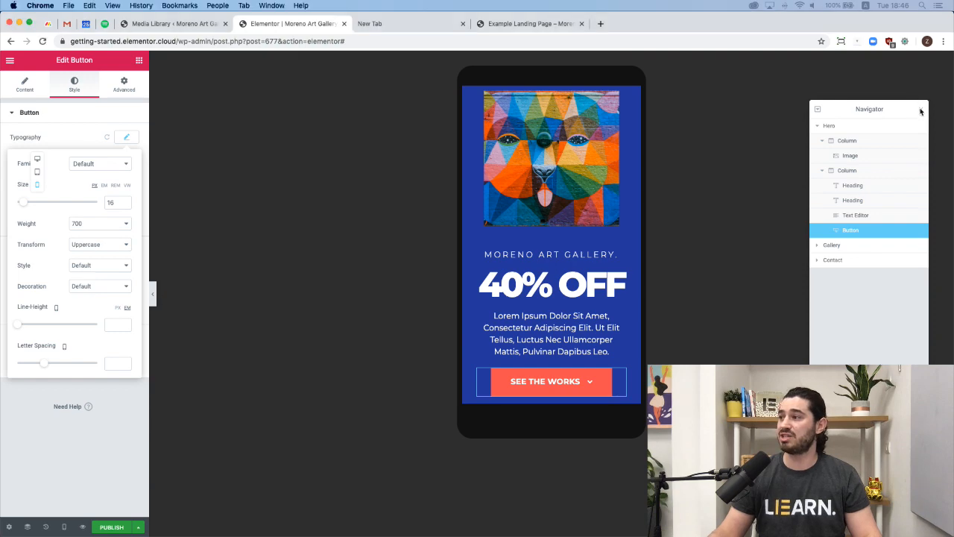
click(922, 112)
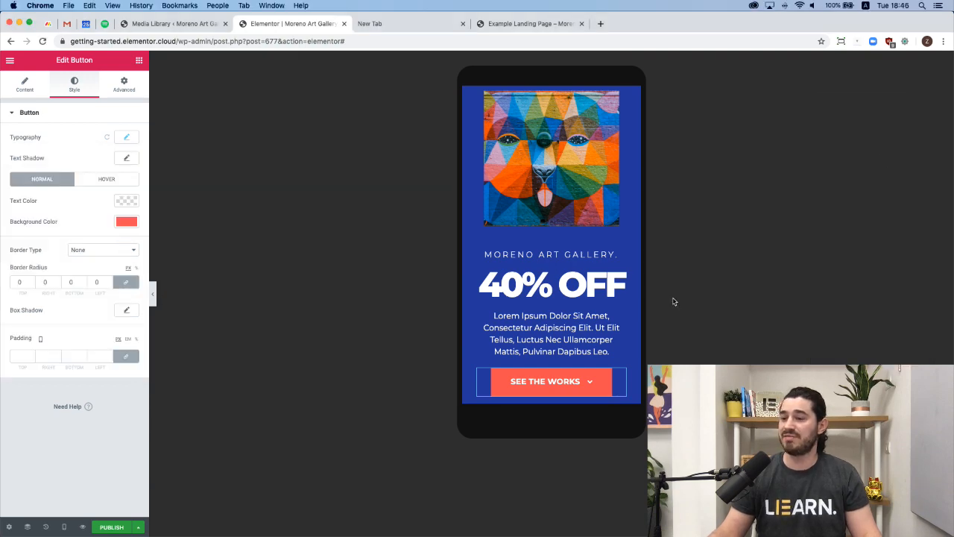
click(64, 527)
click(63, 462)
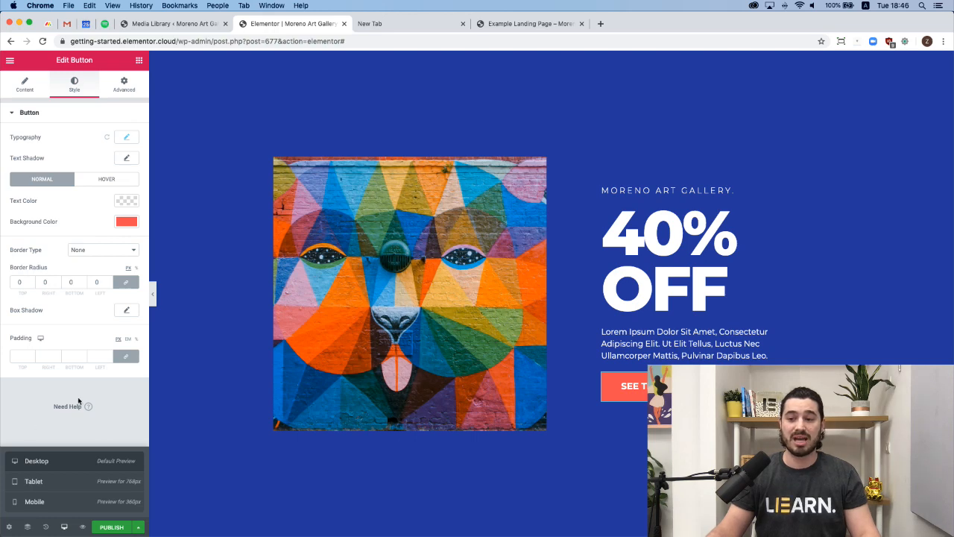
click(111, 527)
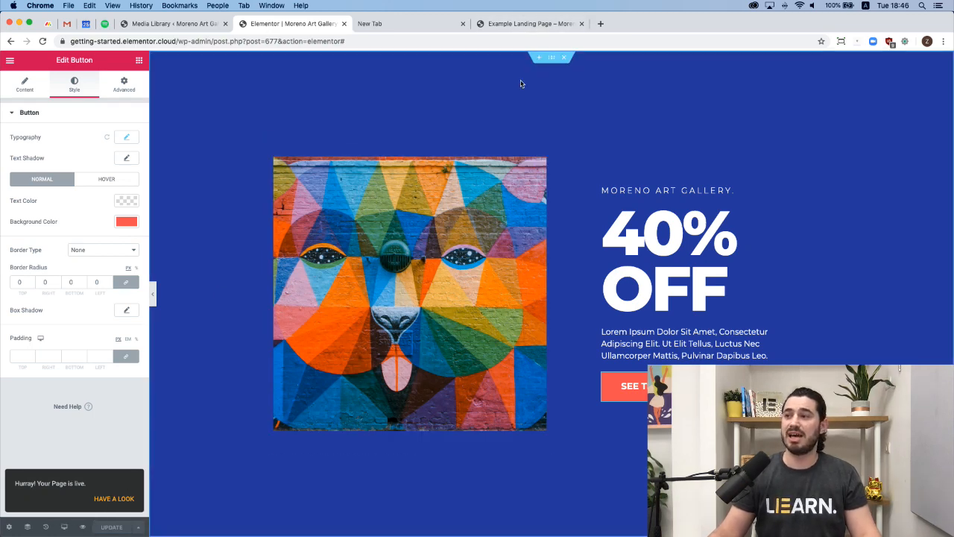
Step: Review the Example Landing Page preview from the Hero section downward, changing the slide in the Special Winter Prices carousel
click(521, 24)
scroll(535, 149, up, 10)
scroll(535, 148, up, 5)
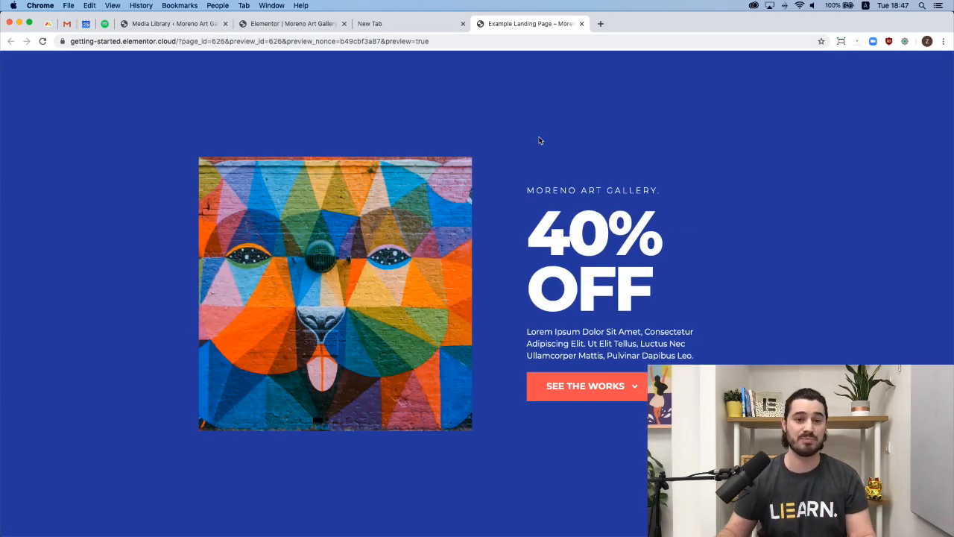
scroll(592, 388, down, 5)
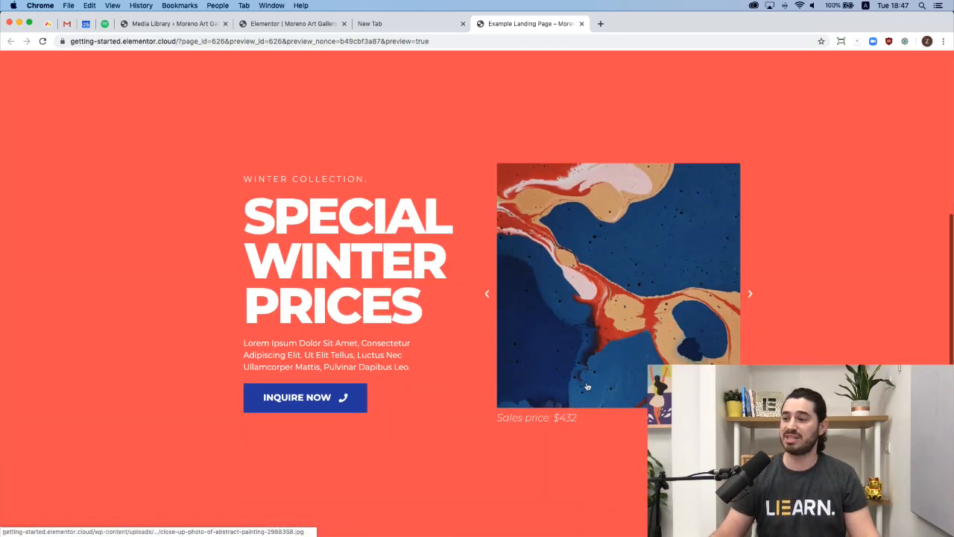
click(486, 294)
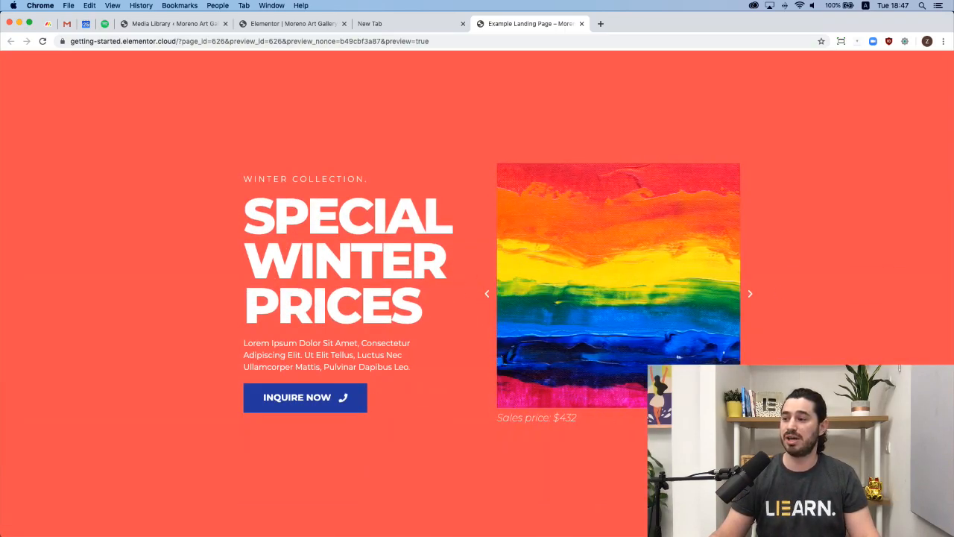
scroll(590, 332, down, 5)
scroll(590, 332, up, 10)
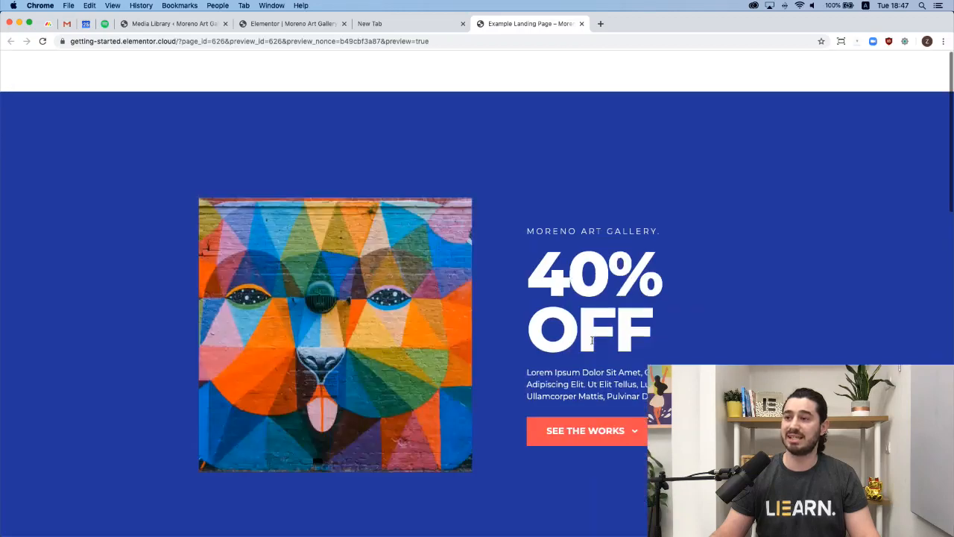
scroll(592, 341, down, 1)
Step: Return to the Elementor editor and save the whole page to the library as a template named "gallery landing page"
click(171, 23)
click(302, 25)
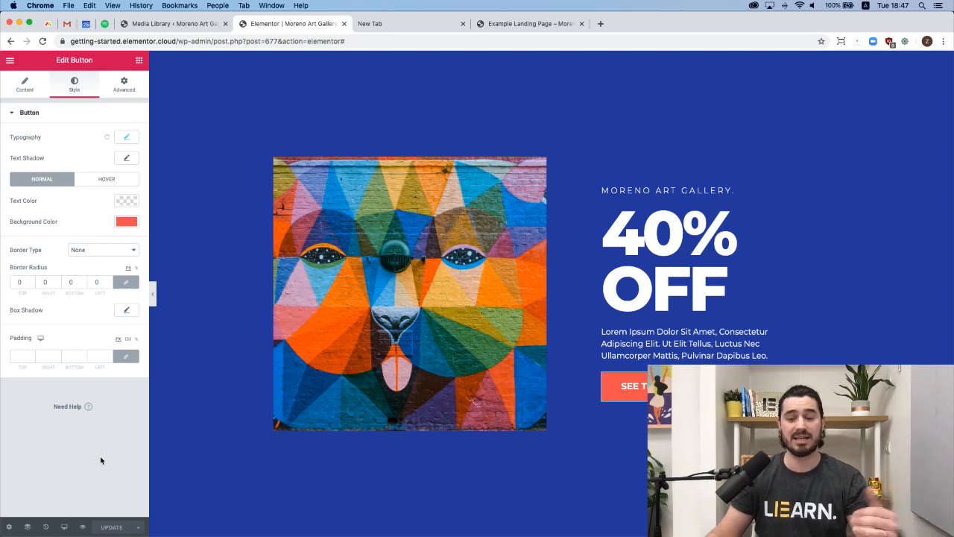
click(138, 527)
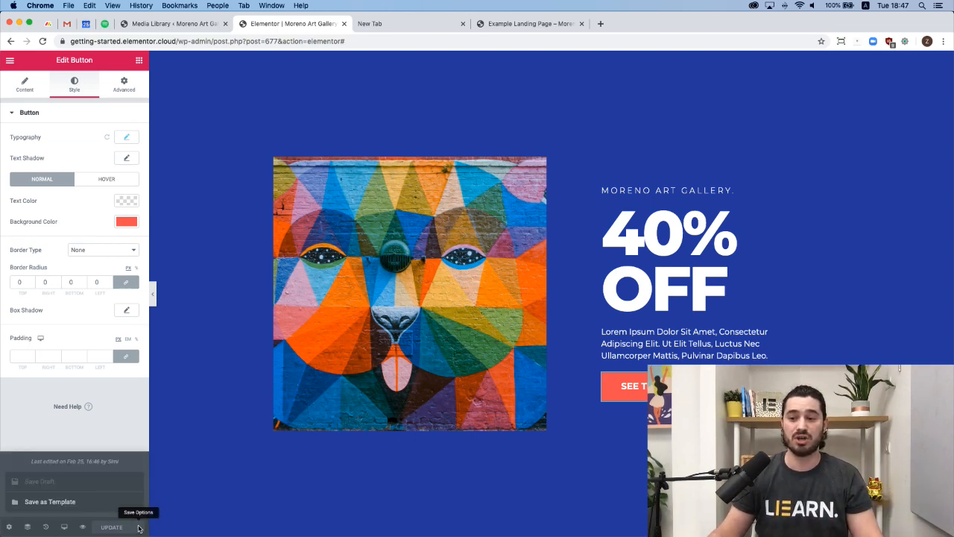
click(48, 503)
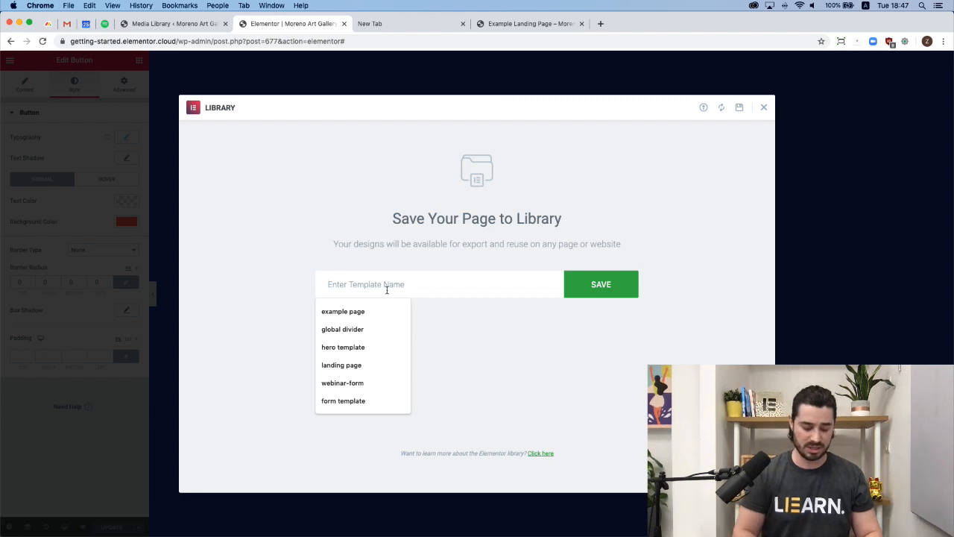
text(gallery landing page)
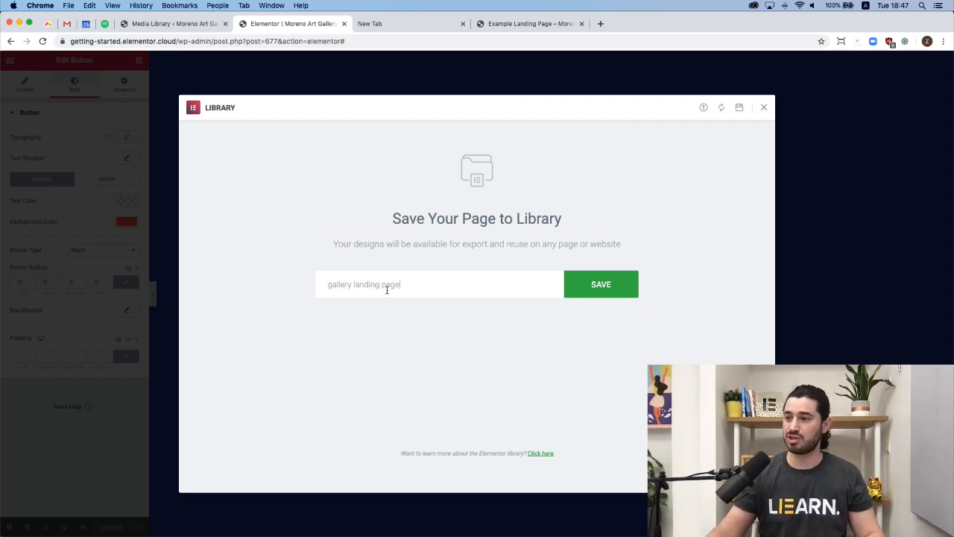
click(600, 284)
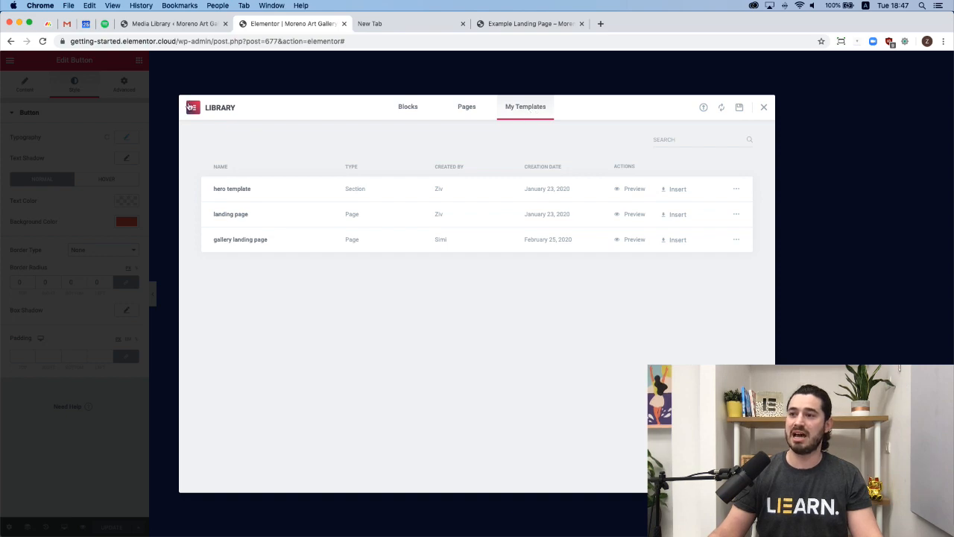
click(764, 108)
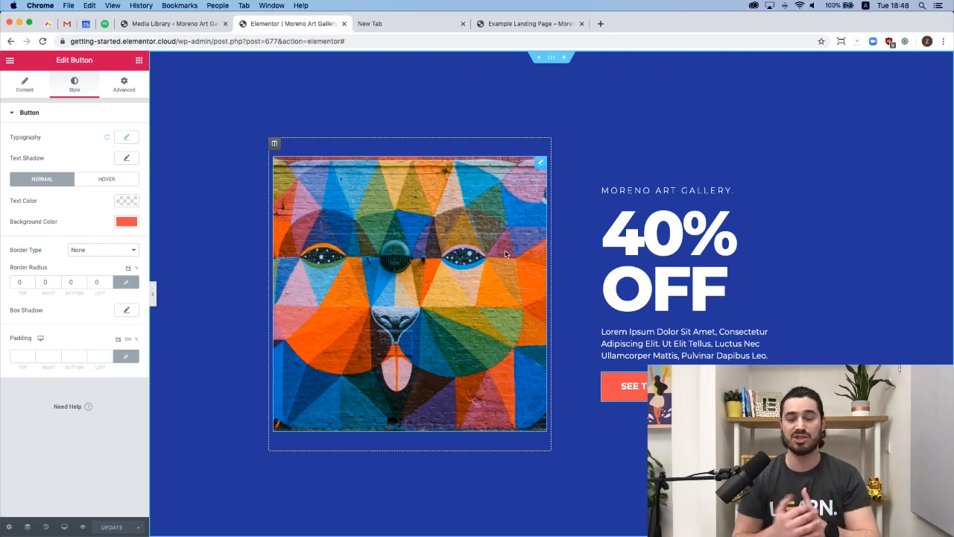
Step: Save the "Contact us." section to the library as a template named "contact us template"
scroll(492, 272, down, 10)
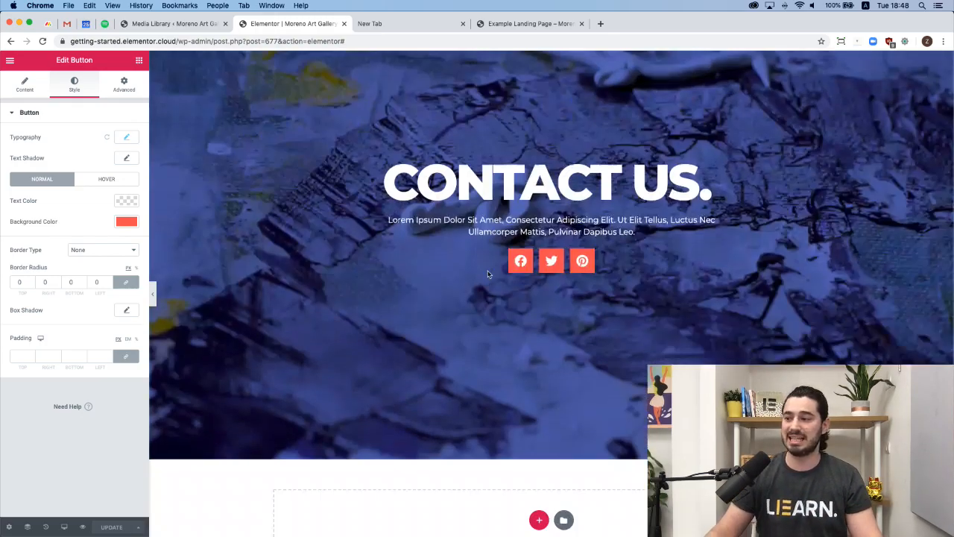
scroll(499, 277, up, 3)
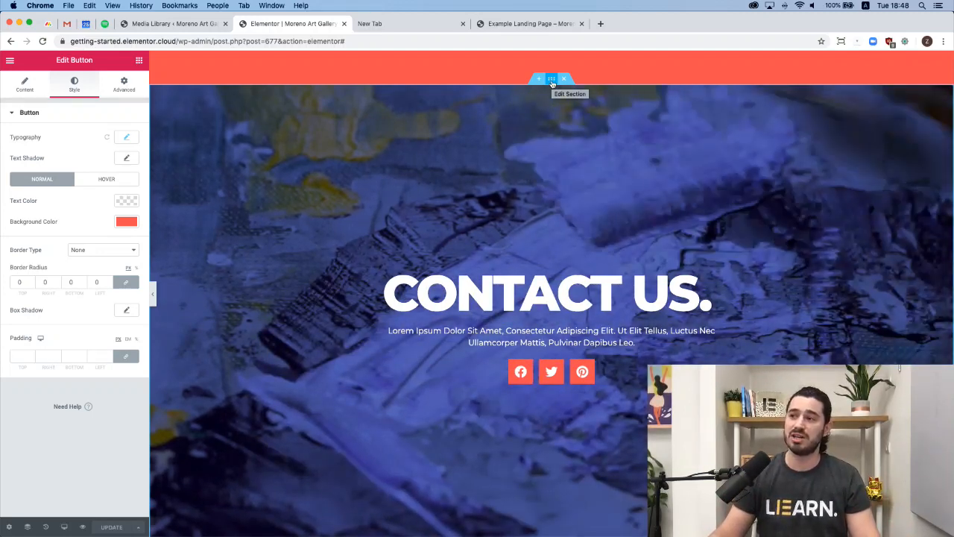
right_click(552, 82)
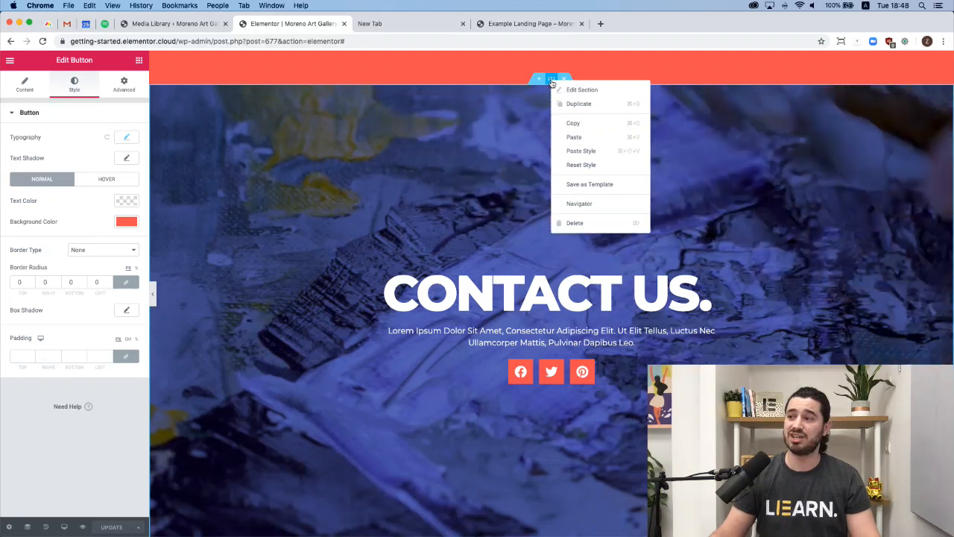
click(586, 184)
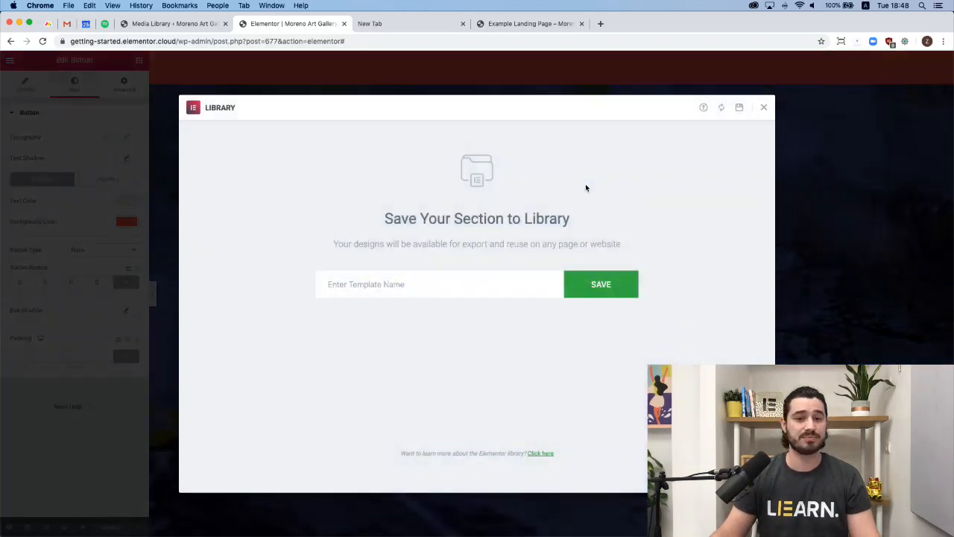
click(382, 284)
text(contact)
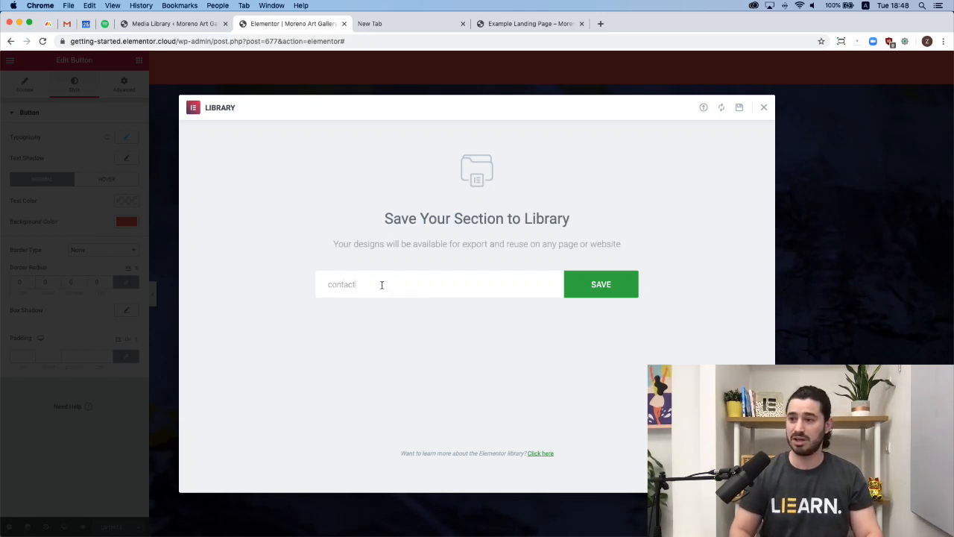
text( us)
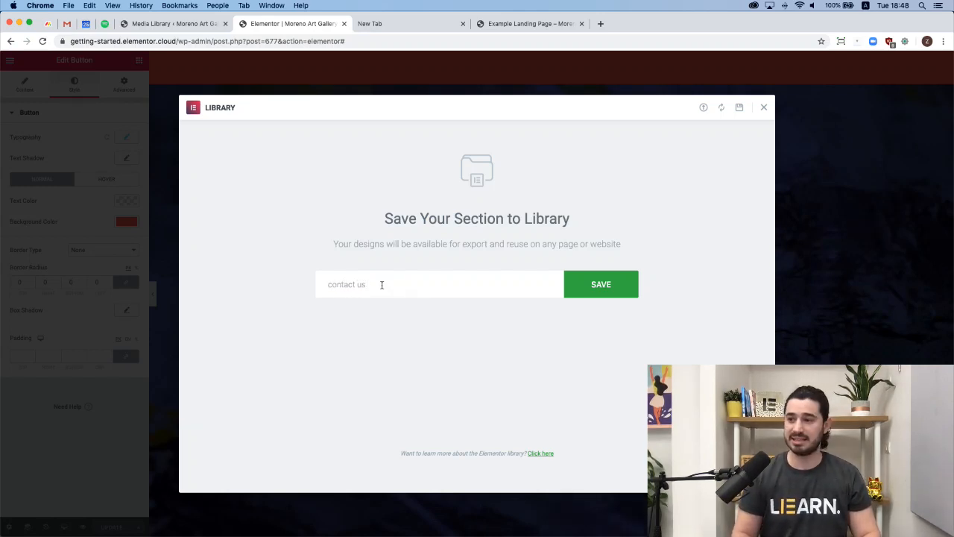
text( template)
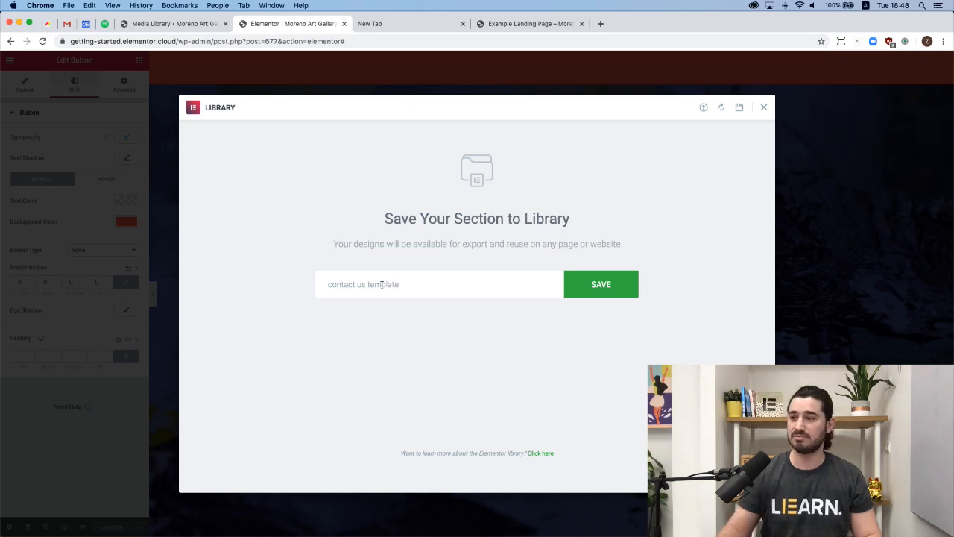
click(590, 290)
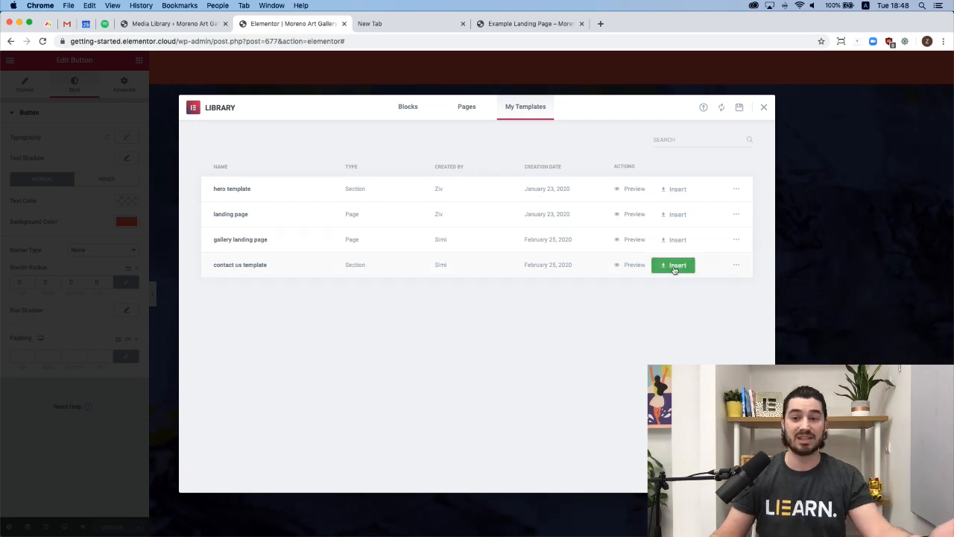
Step: Insert the "contact us template" from the saved templates into the page, importing its document settings as well
click(674, 267)
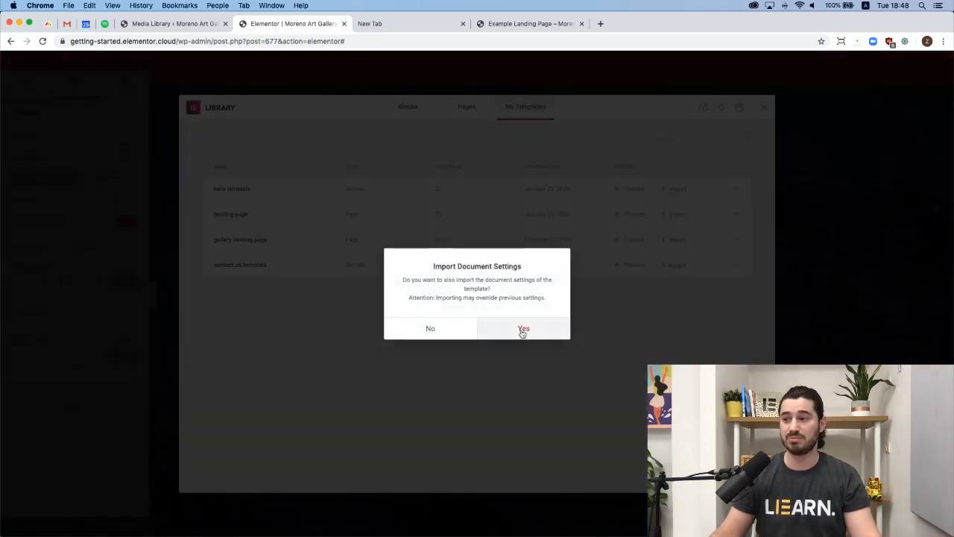
click(523, 328)
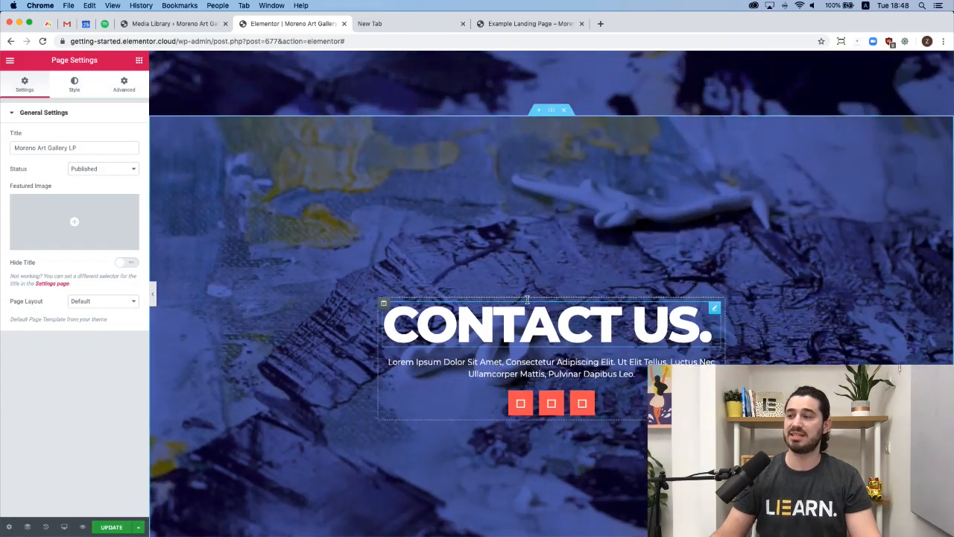
scroll(564, 138, down, 5)
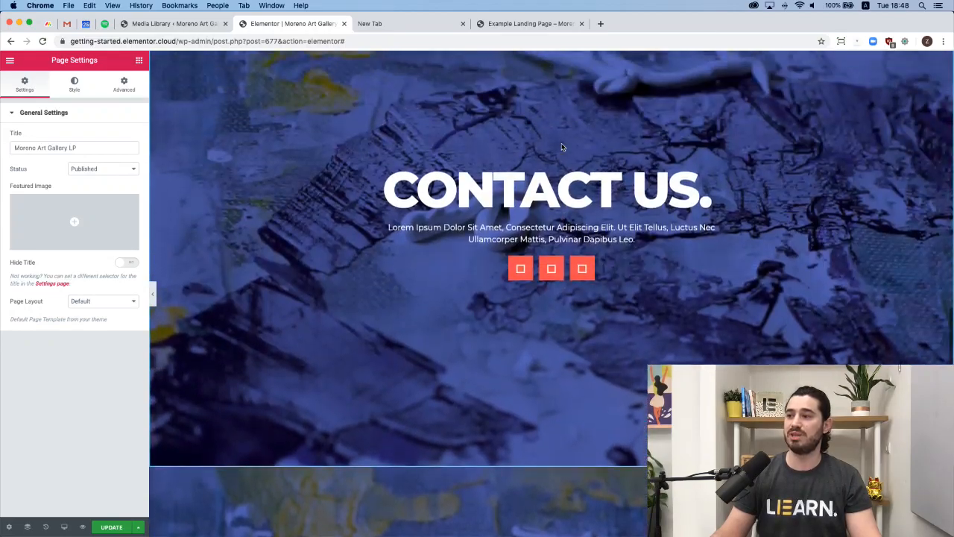
scroll(563, 149, down, 7)
Step: Look over the page from the Hero section down to the inserted Contact section
scroll(563, 177, up, 9)
scroll(562, 178, up, 15)
scroll(536, 187, down, 4)
scroll(525, 199, down, 3)
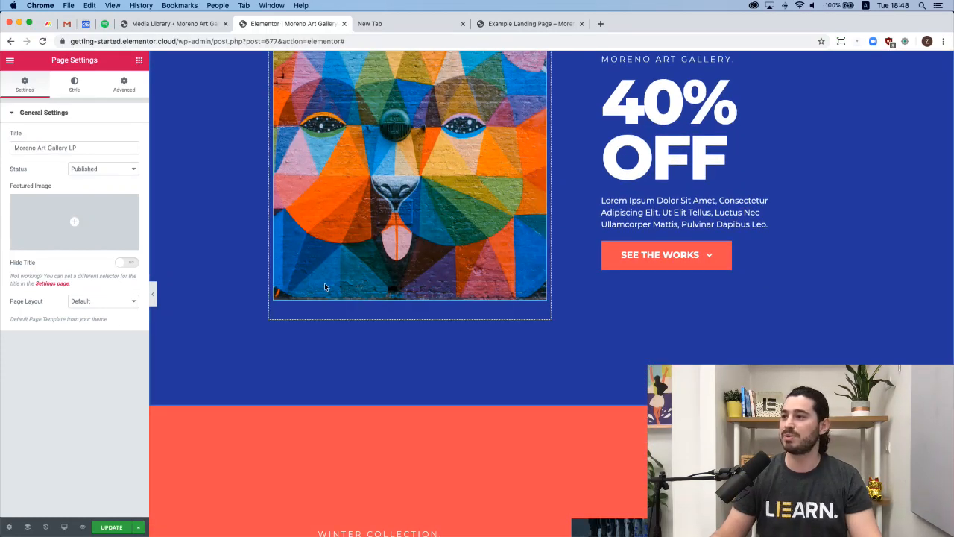
scroll(309, 291, up, 1)
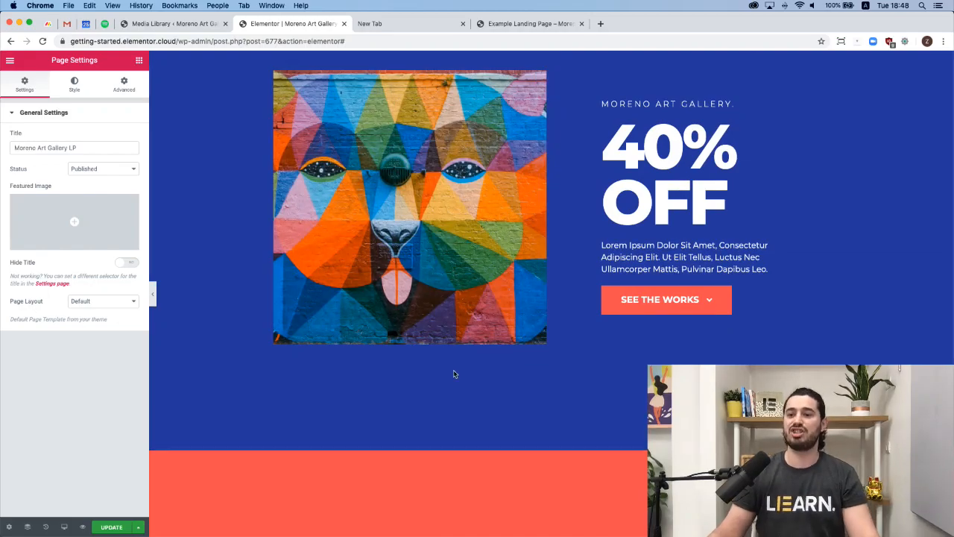
scroll(454, 373, up, 3)
scroll(425, 369, down, 10)
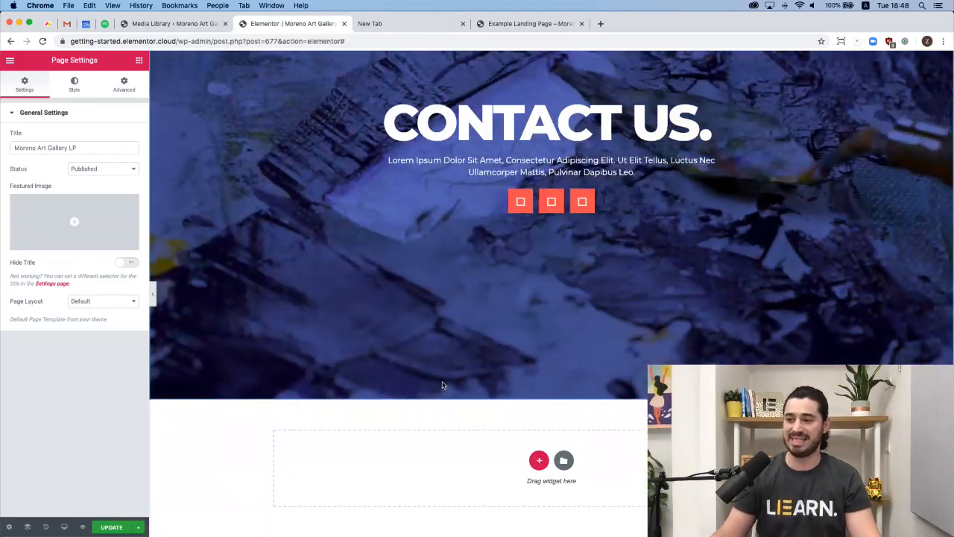
Step: Set the page layout to Elementor Canvas and check the page's sections
scroll(423, 369, up, 10)
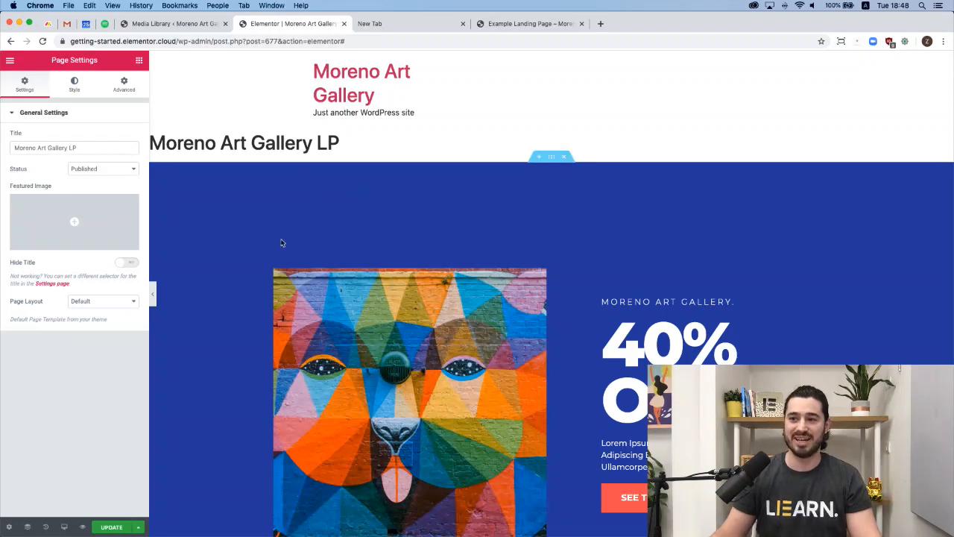
click(92, 302)
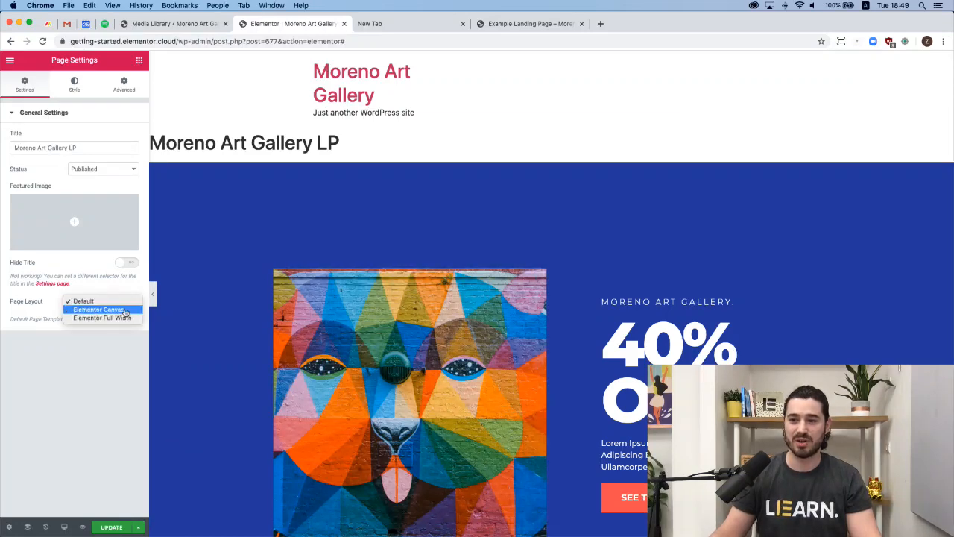
click(111, 310)
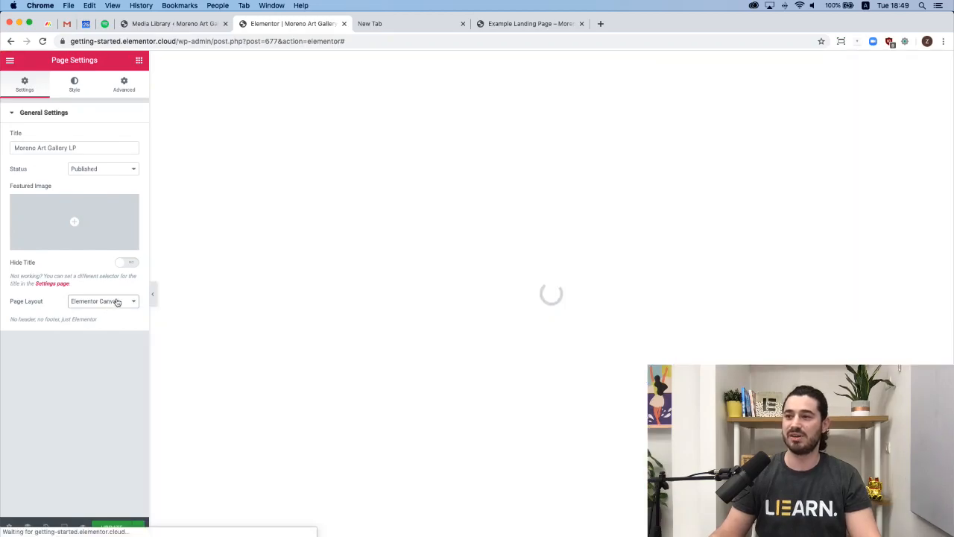
scroll(475, 344, down, 20)
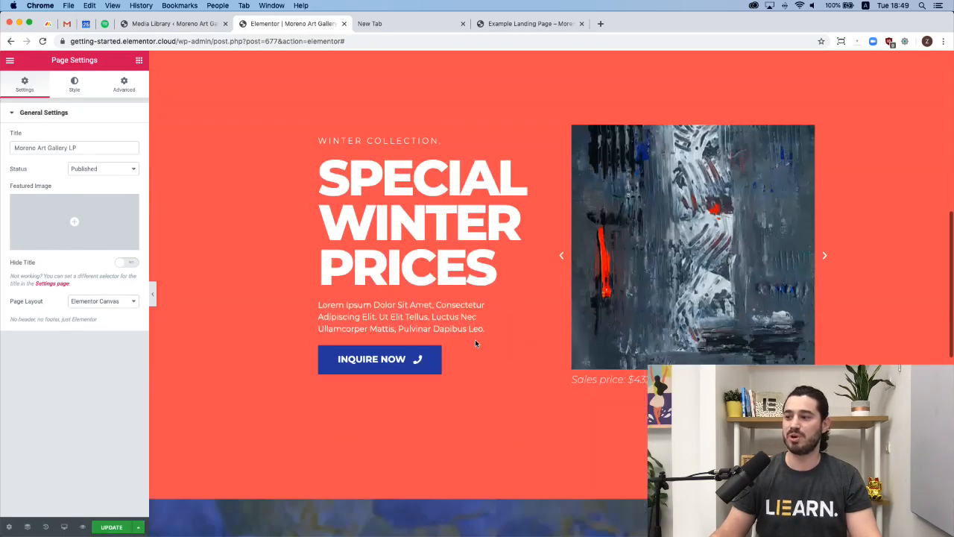
scroll(475, 344, up, 20)
scroll(476, 344, up, 1)
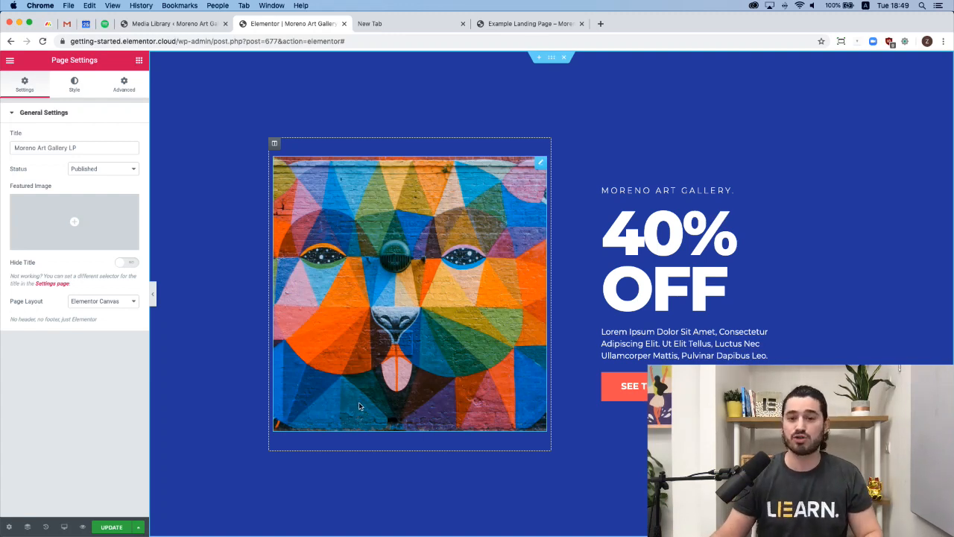
Step: Search the Elementor Finder for "dash" and for "add new", and close it without choosing a result
key(super+e)
text(dash)
key(BackSpace)
key(BackSpace)
key(BackSpace)
key(BackSpace)
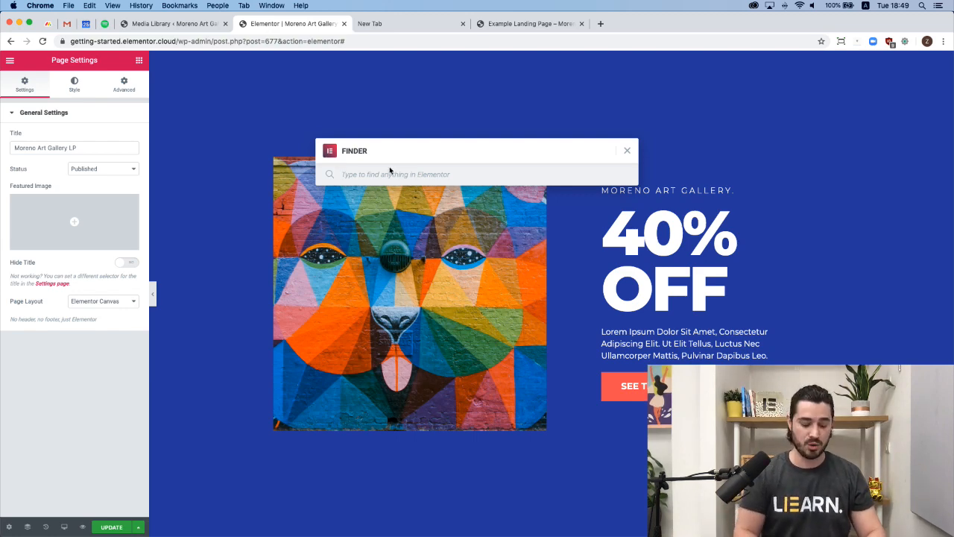
text(add new)
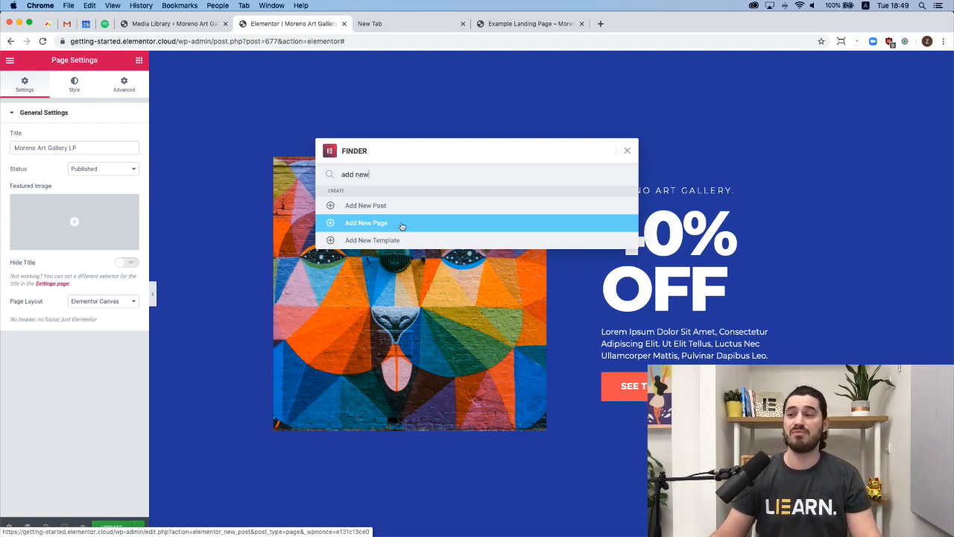
click(629, 151)
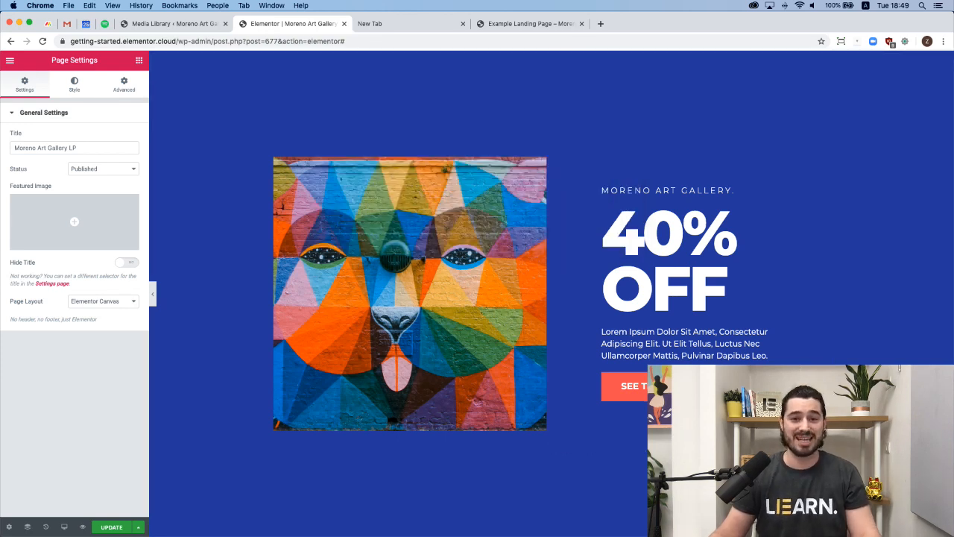